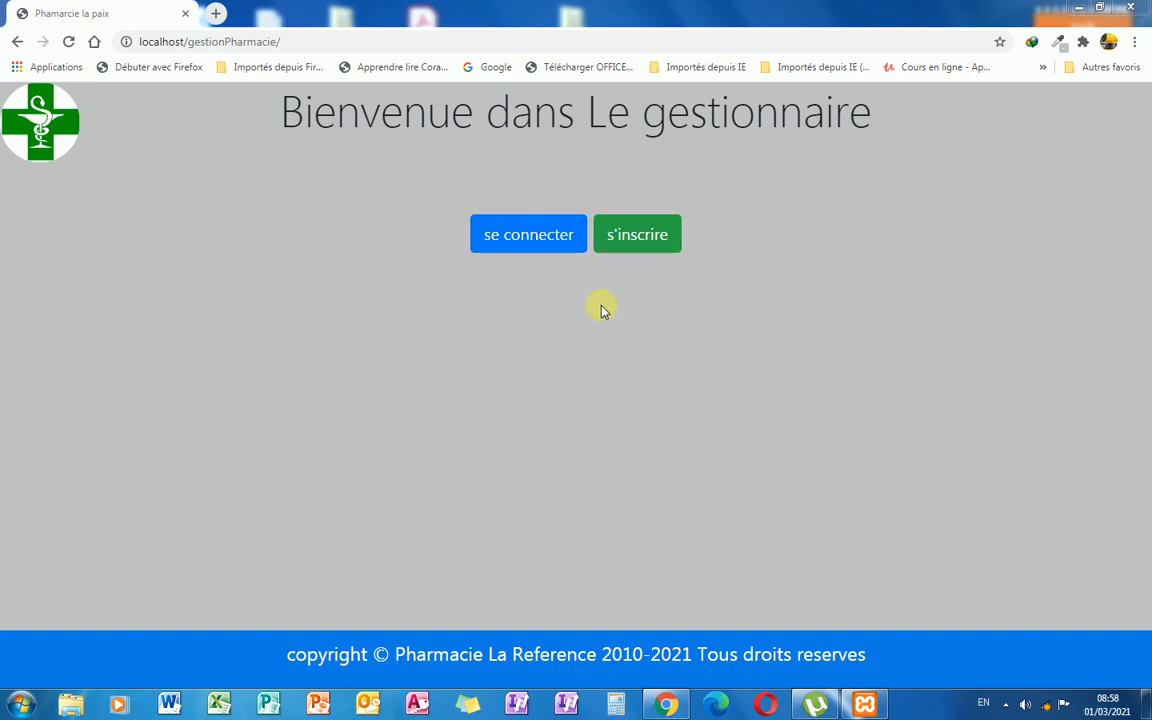
Open the login form, pick the saved admin username and submit a first password attempt.
click(535, 239)
click(461, 214)
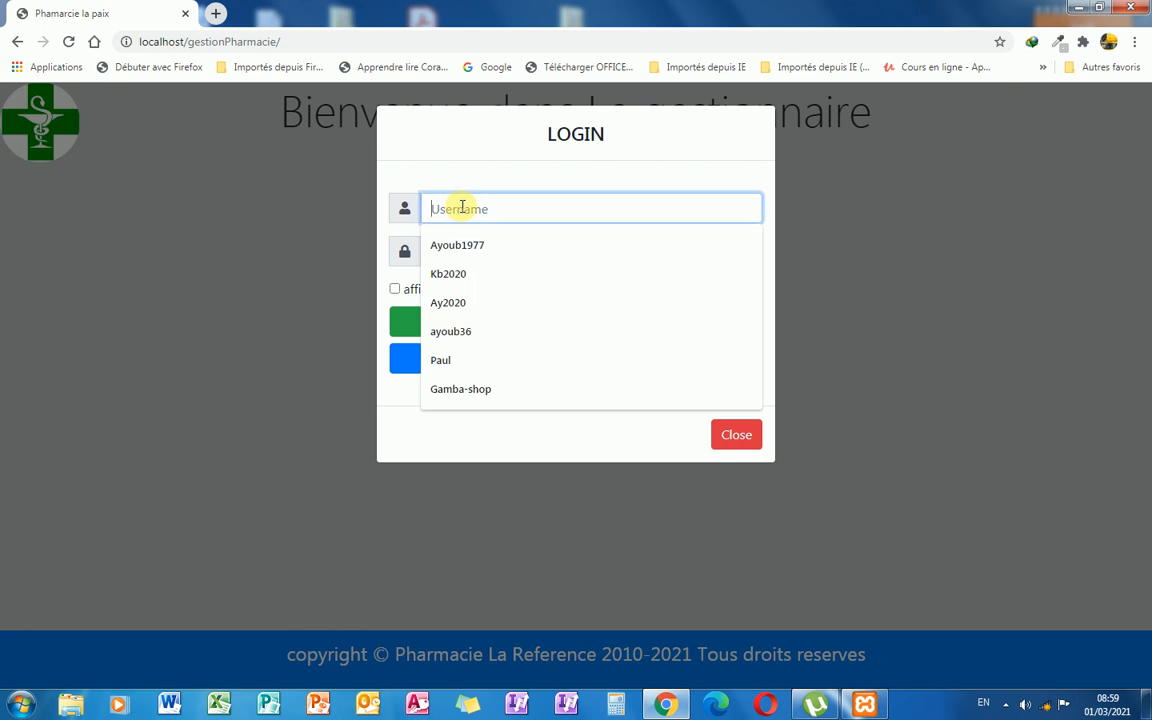
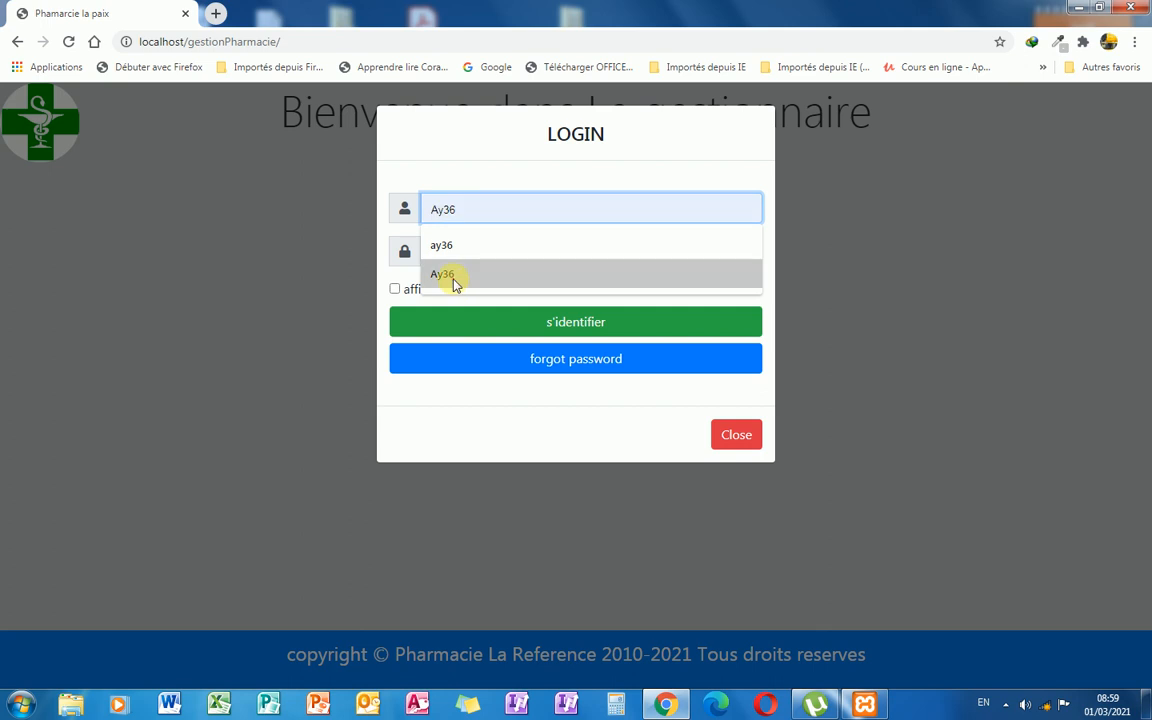
click(452, 276)
click(453, 251)
text(•)
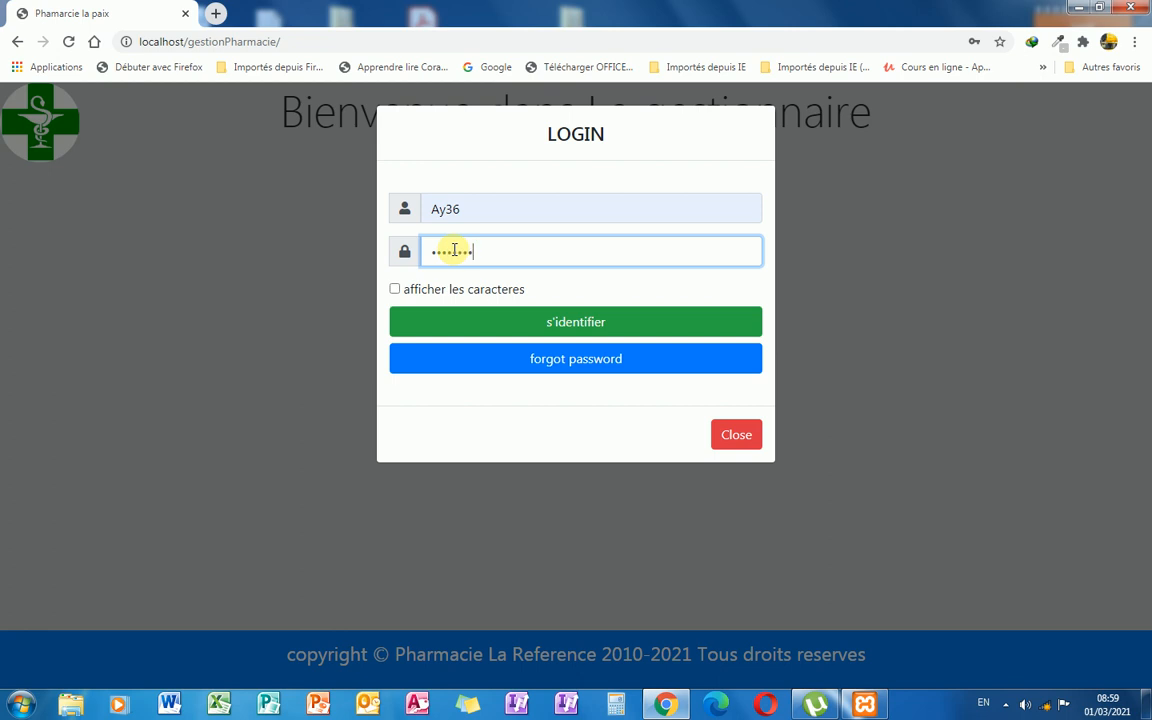
click(553, 322)
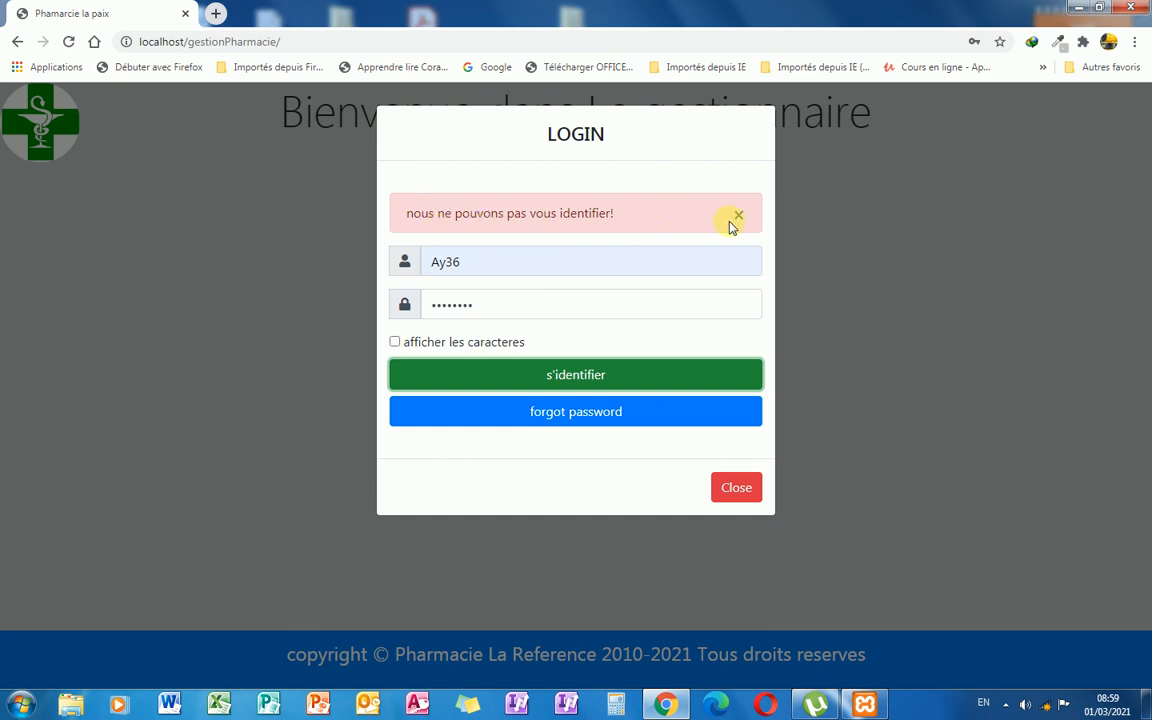
Dismiss the login failure messages, correct the password and sign in to the dashboard.
click(739, 218)
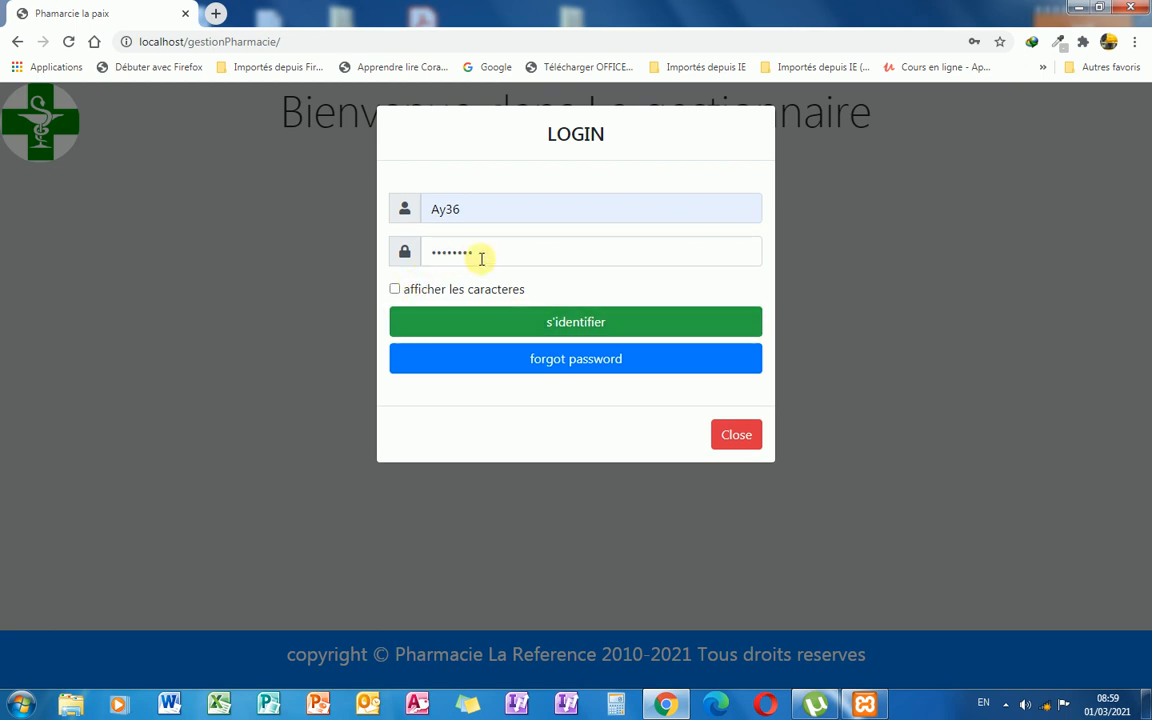
drag(481, 257, 434, 255)
key(BackSpace)
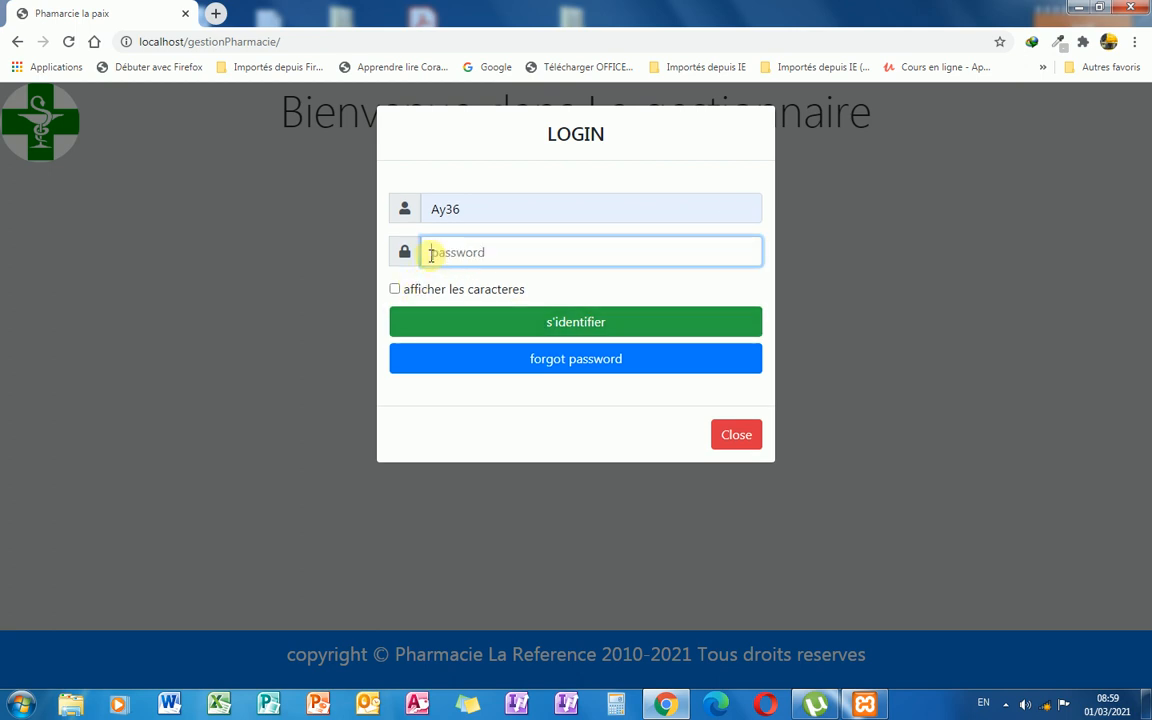
text(••••••)
click(535, 321)
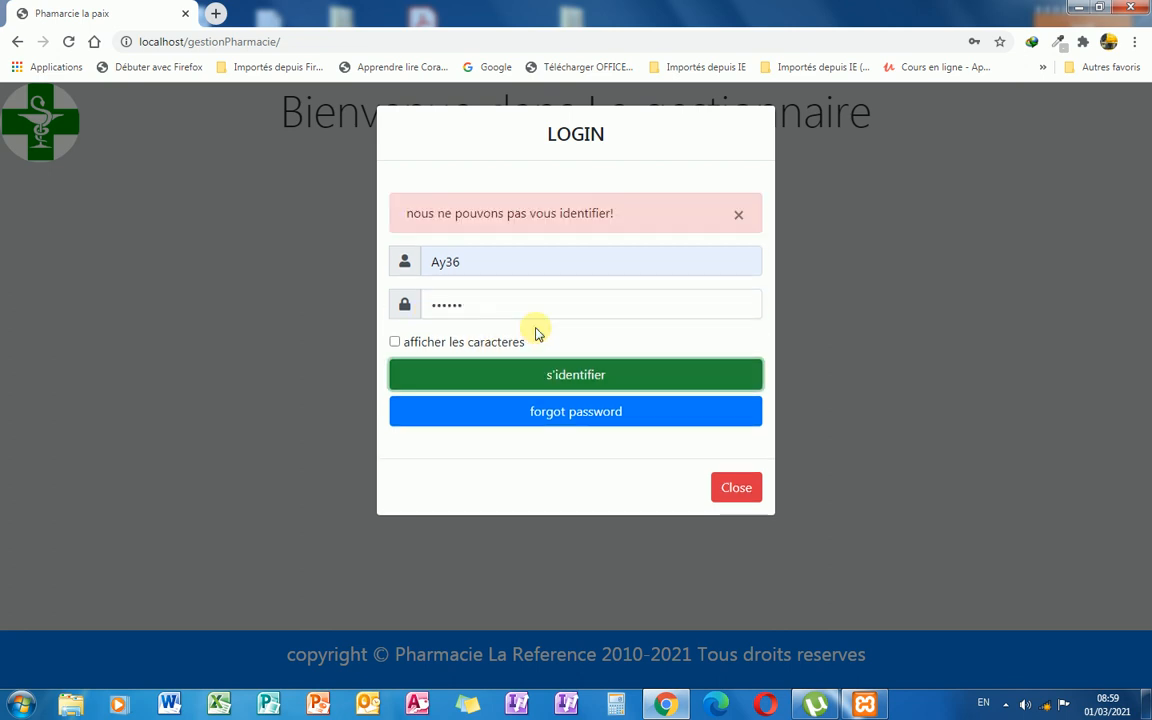
click(738, 215)
click(470, 253)
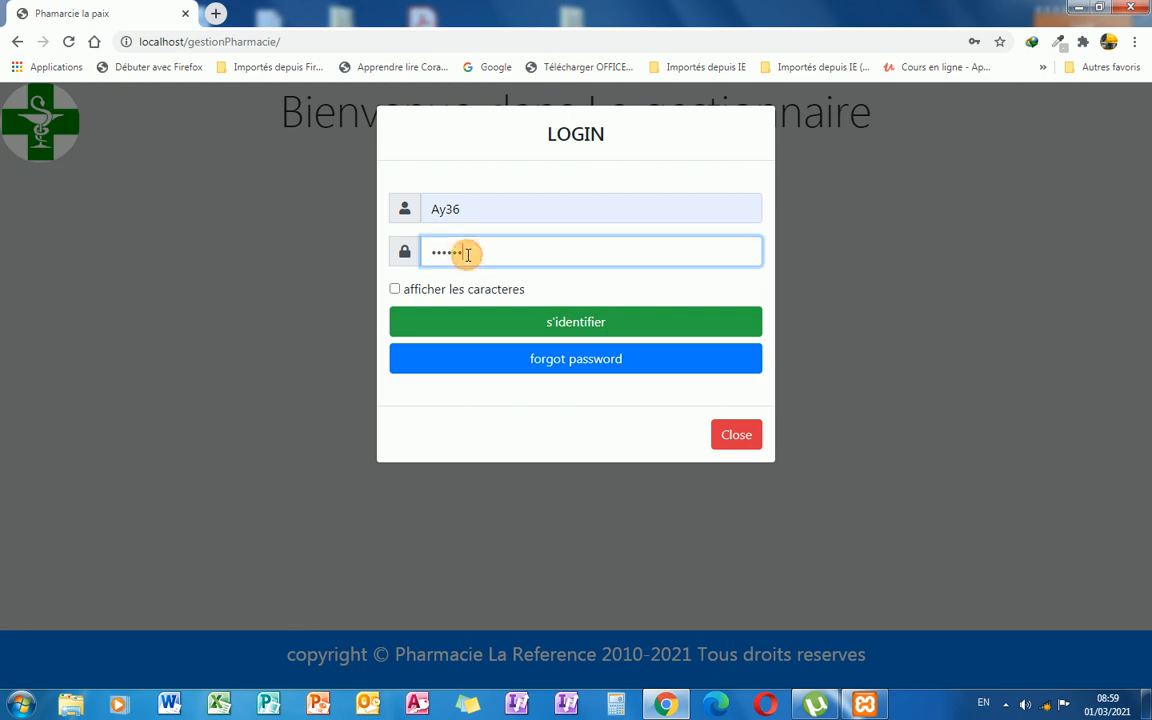
click(576, 322)
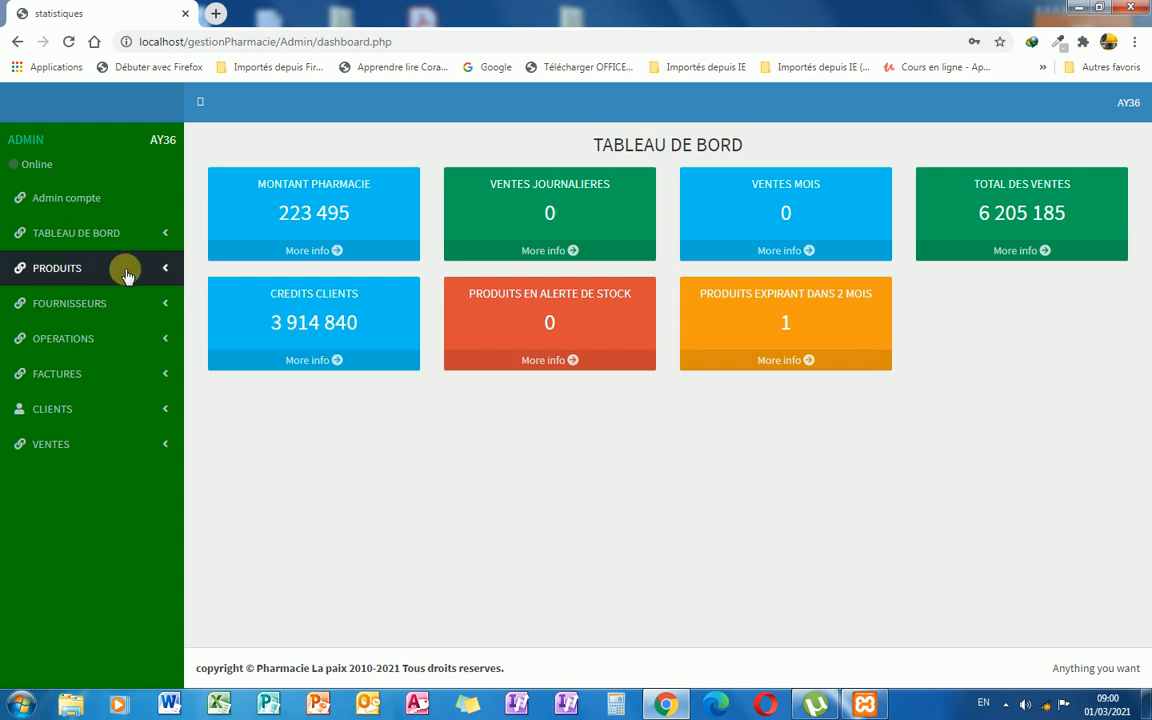
Expand and collapse PRODUITS in the sidebar, then expand FOURNISSEURS to show supplier pages.
click(160, 270)
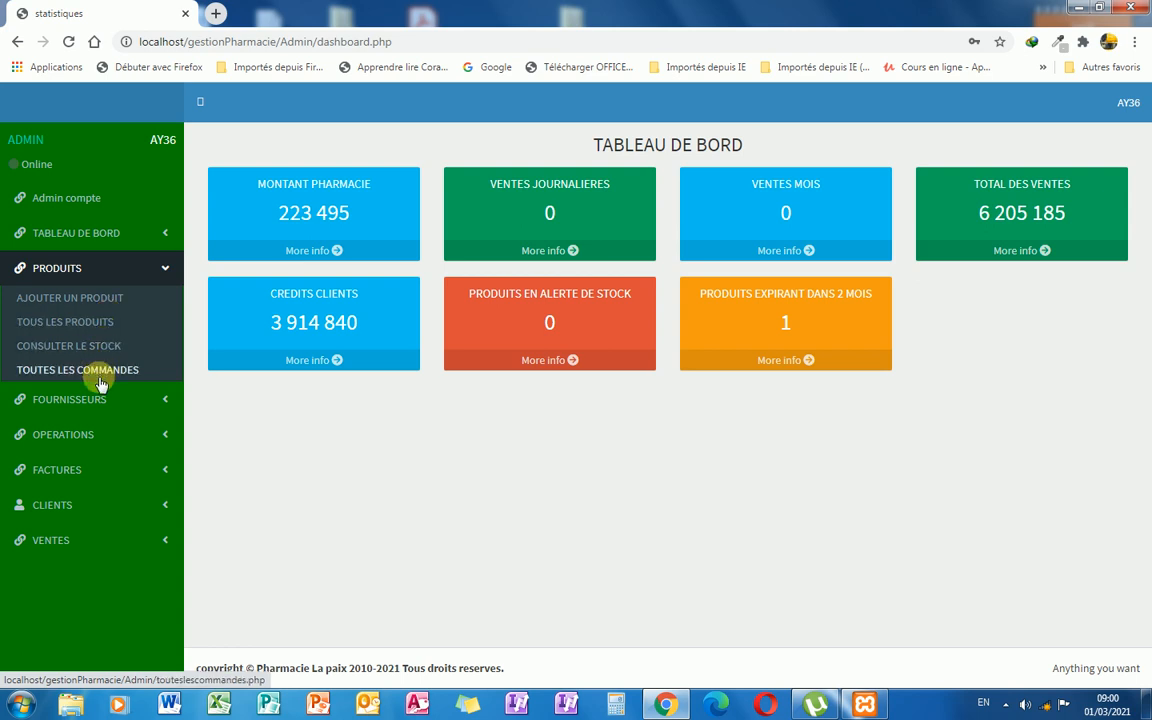
click(166, 272)
click(160, 302)
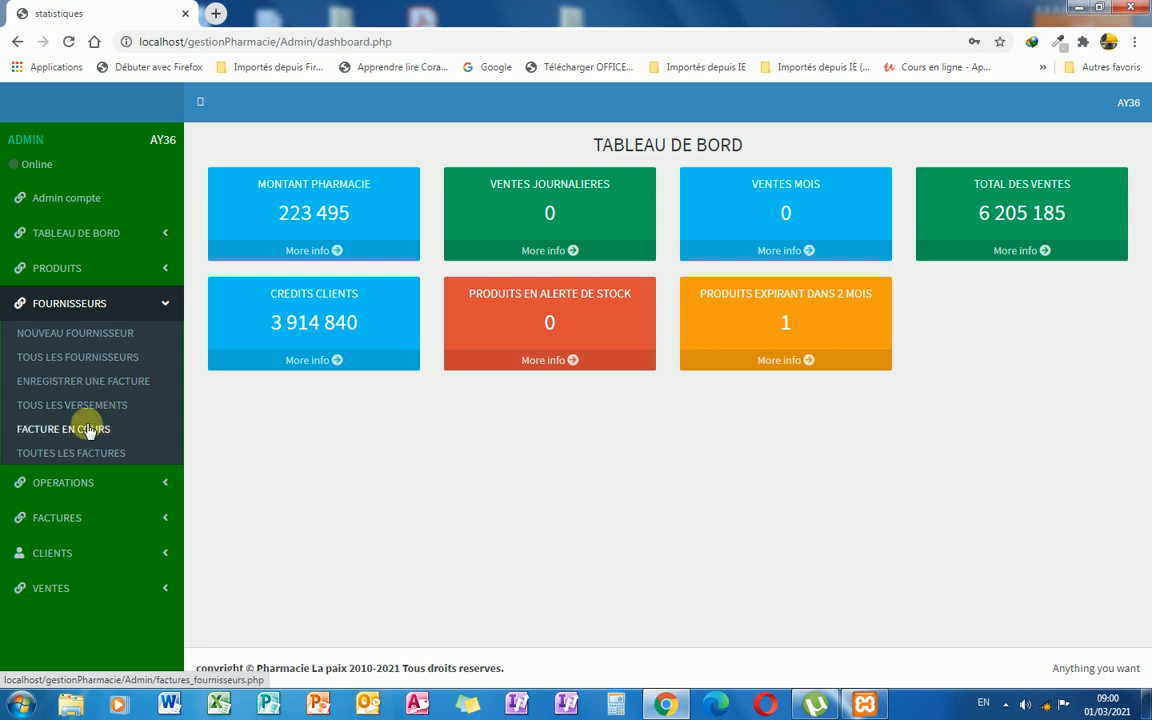
Collapse FOURNISSEURS and browse the OPERATIONS and FACTURES sidebar sections.
click(170, 308)
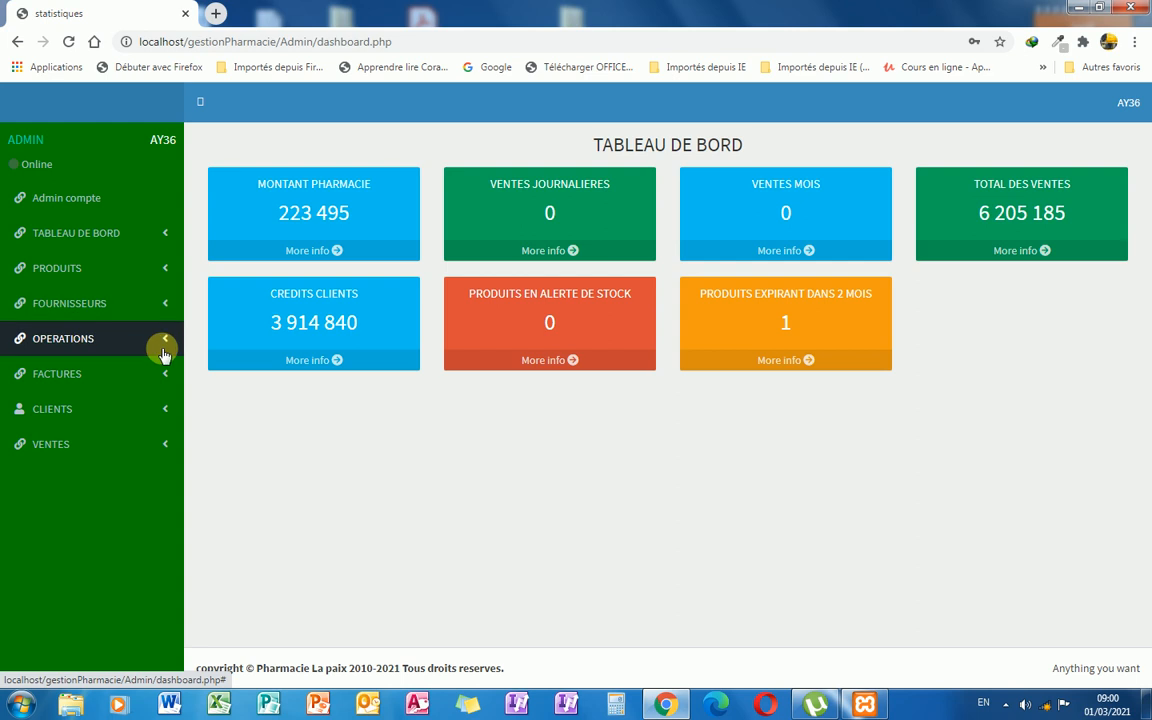
click(165, 342)
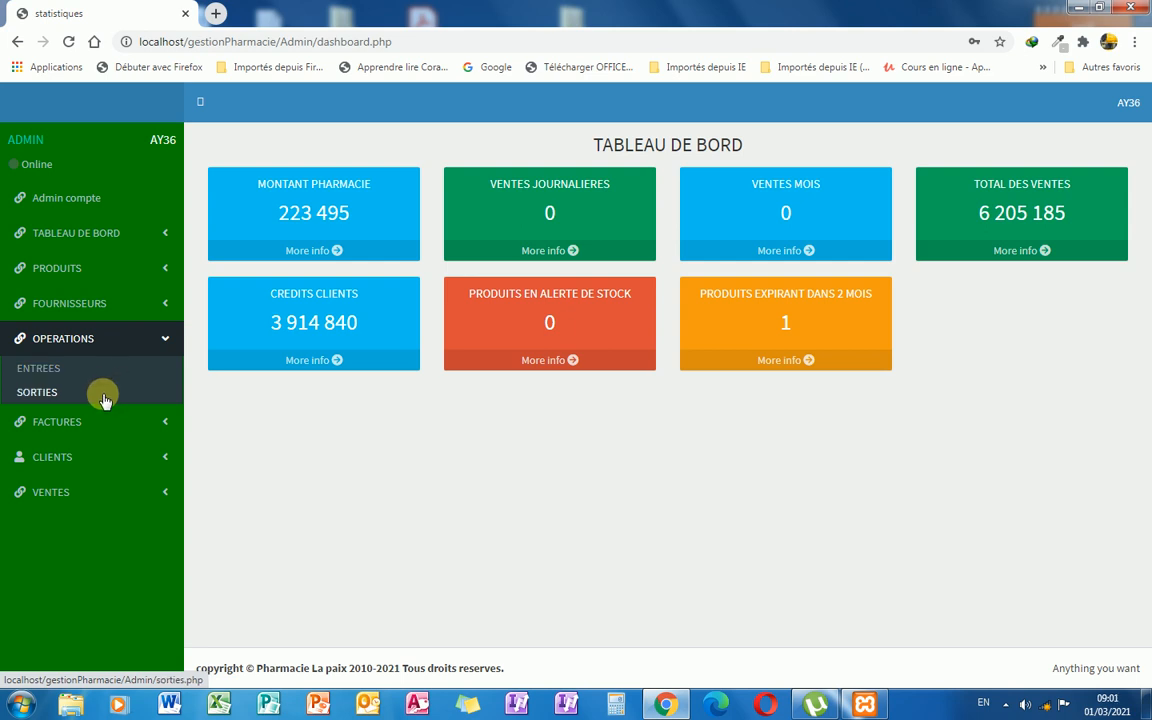
click(162, 338)
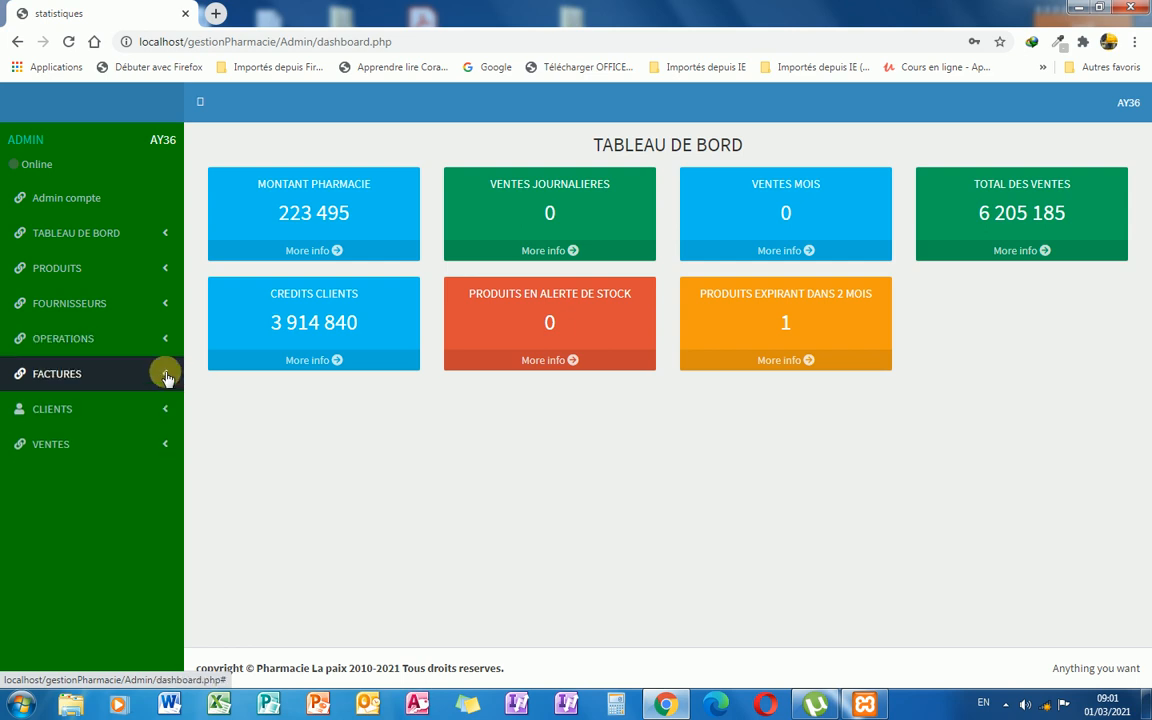
click(164, 376)
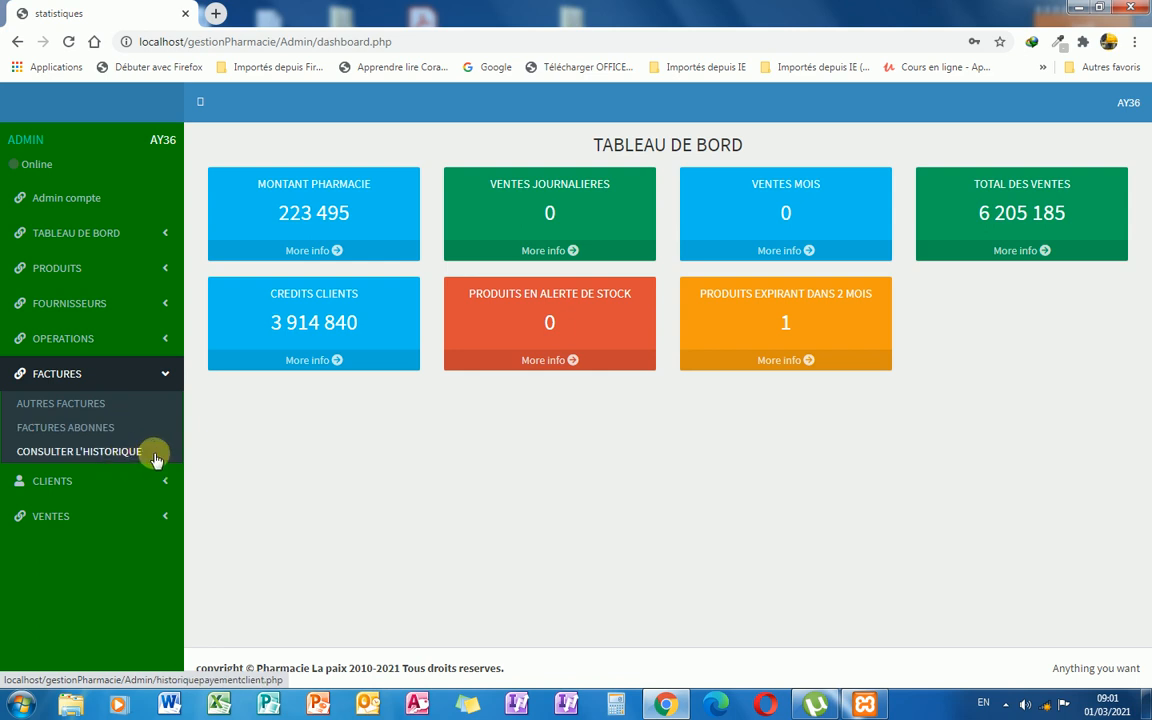
click(167, 376)
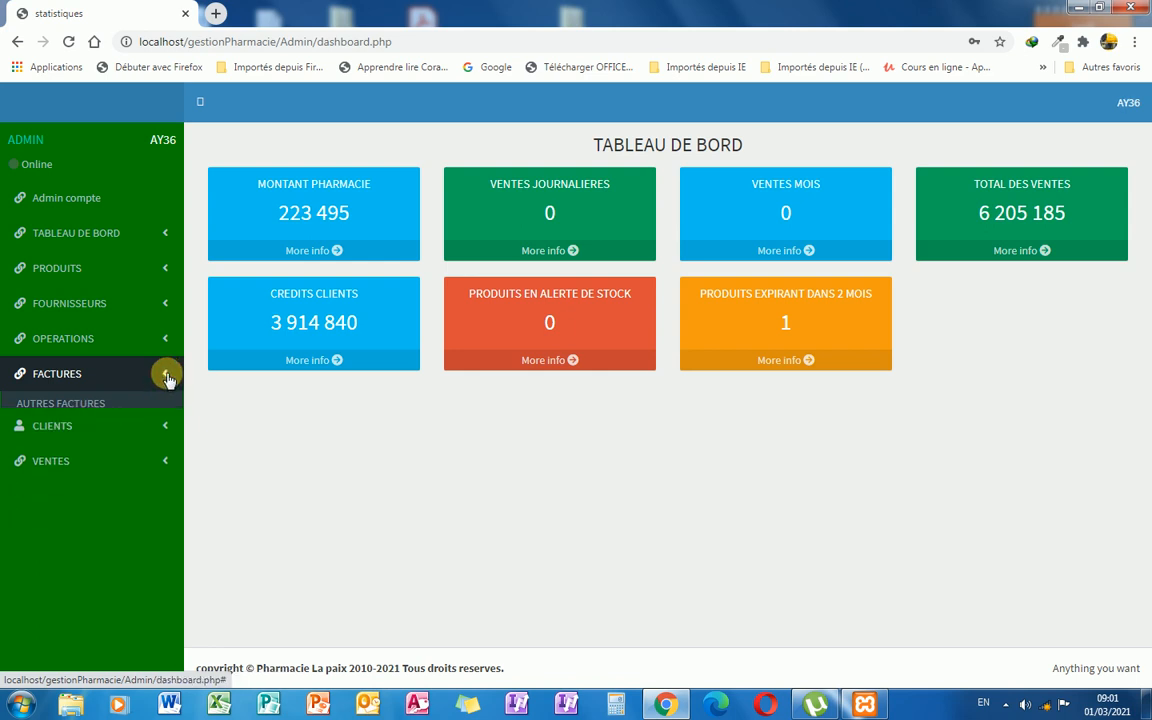
Browse the CLIENTS and VENTES sections, then open the Admin compte account manager.
click(165, 414)
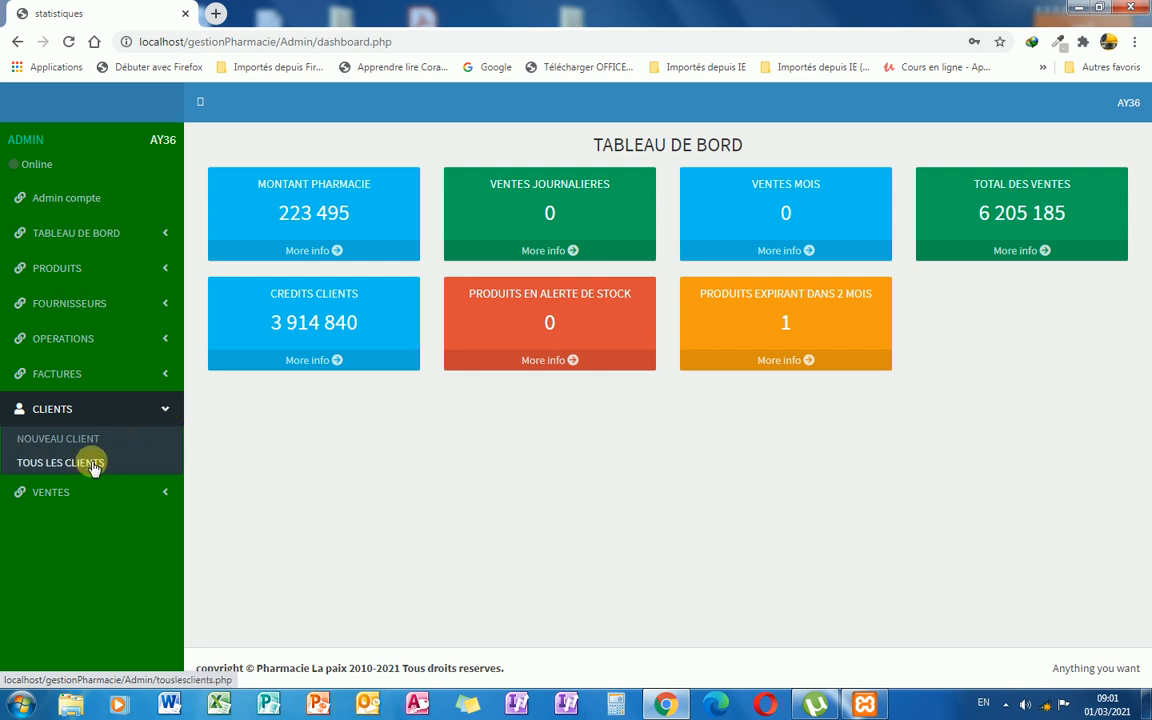
click(165, 410)
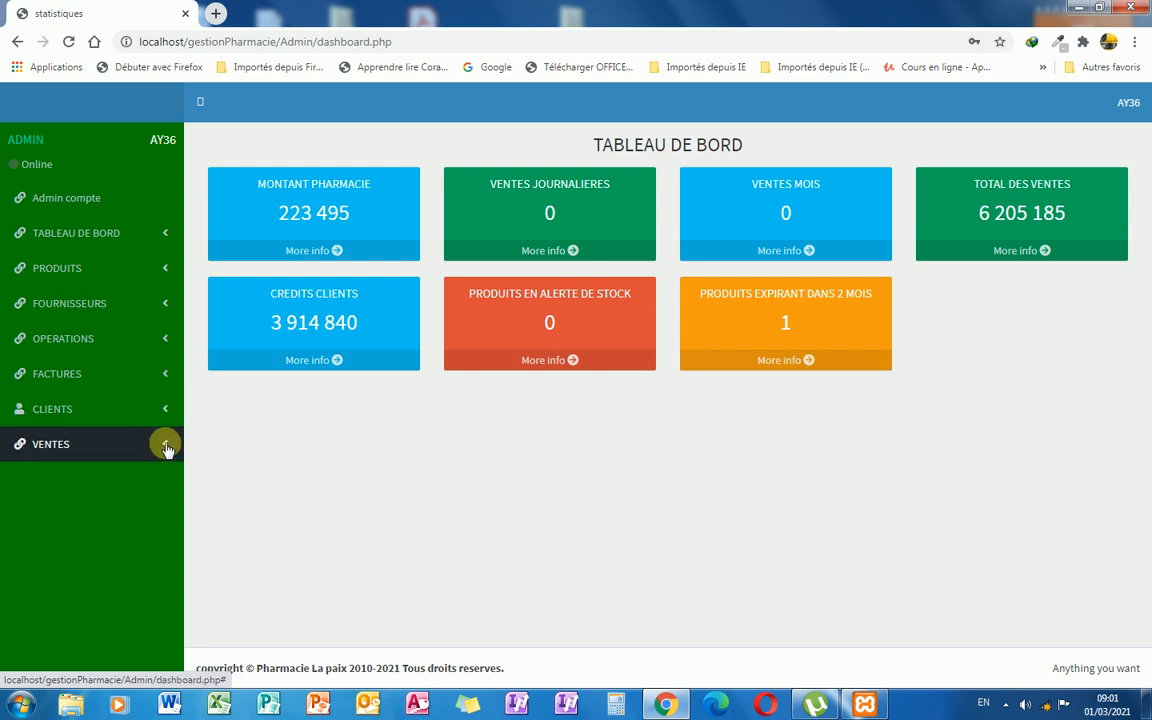
click(166, 446)
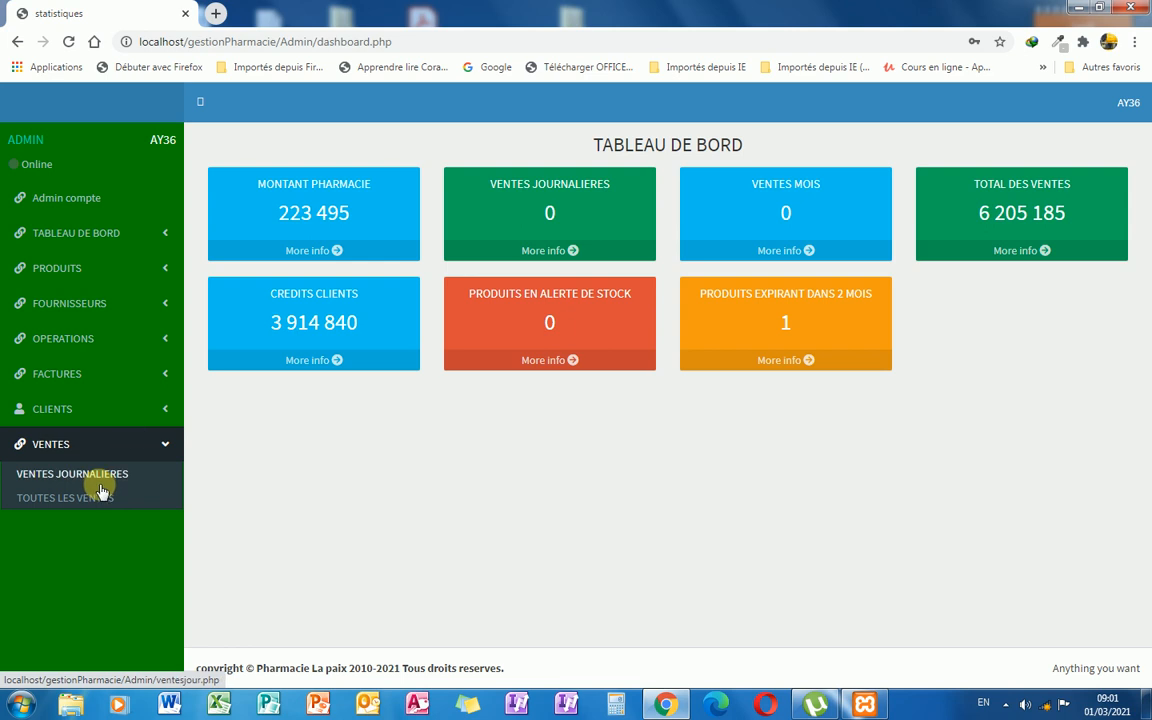
click(167, 448)
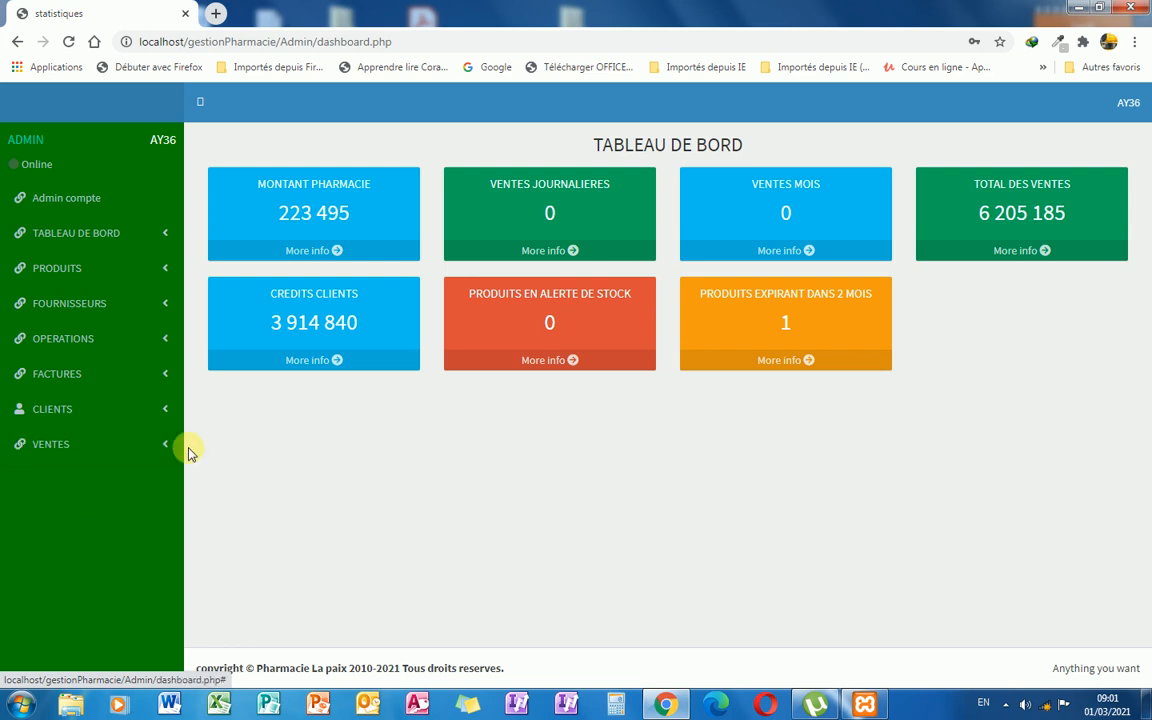
click(117, 203)
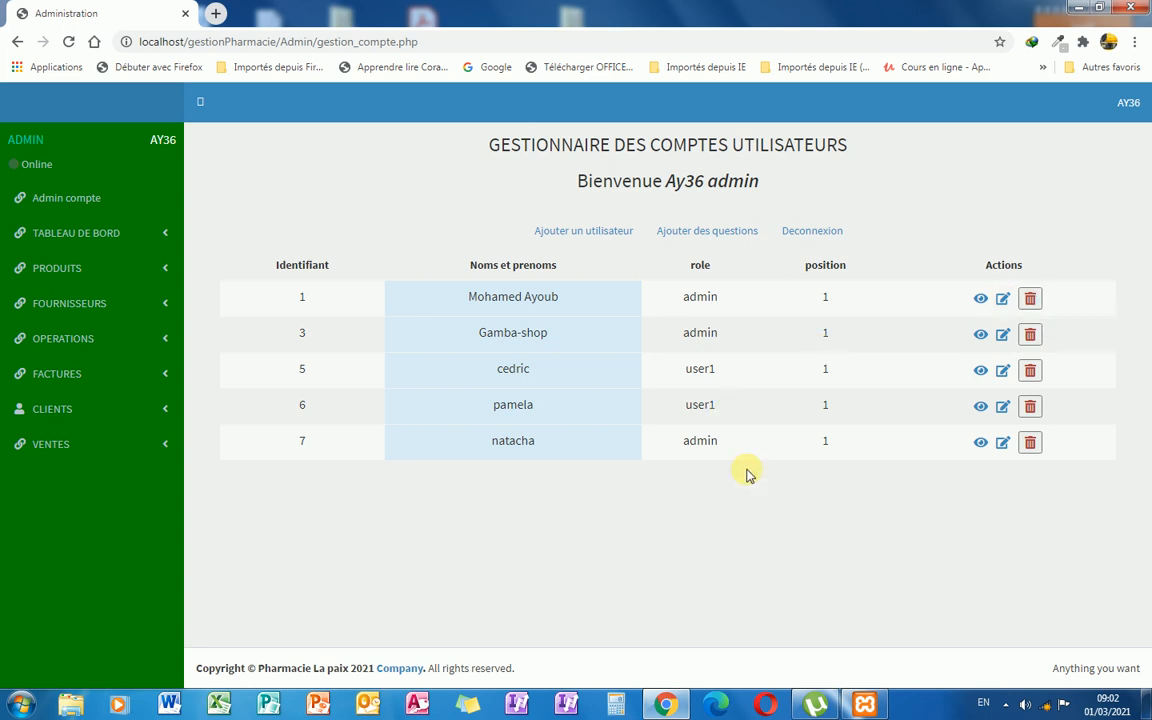
After reviewing the five user accounts and roles, expand PRODUITS in the sidebar.
click(157, 279)
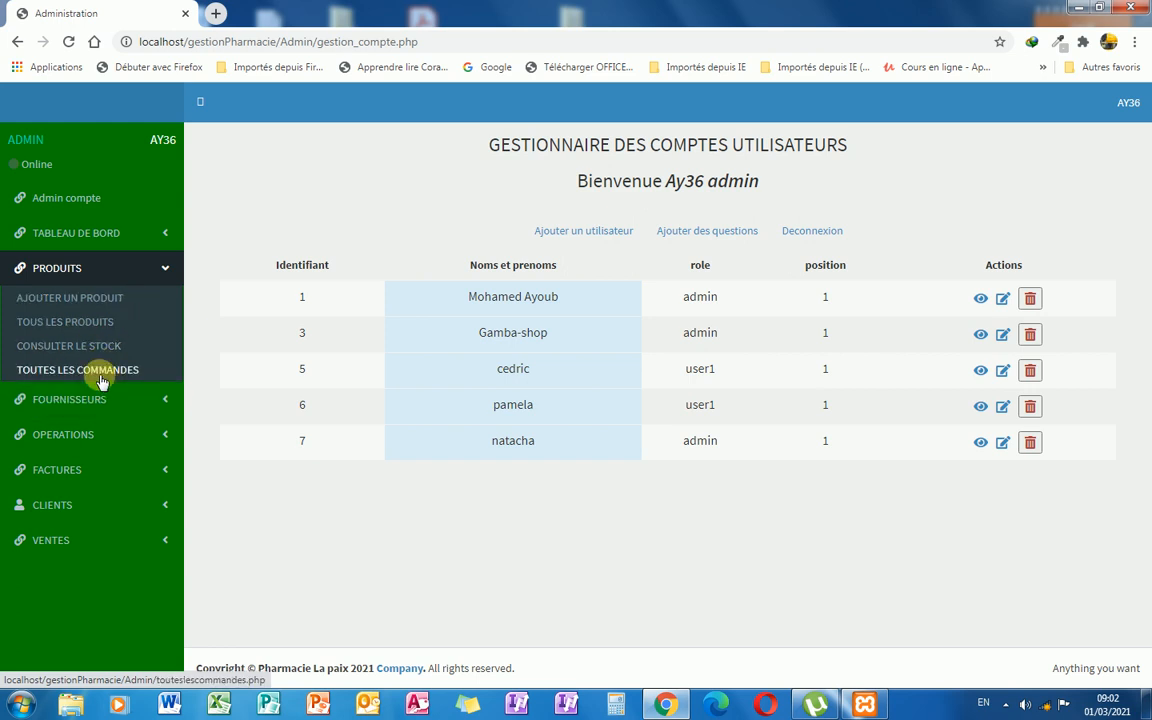
Open PRODUITS > AJOUTER UN PRODUIT and place the cursor in the IdProduit field.
click(107, 299)
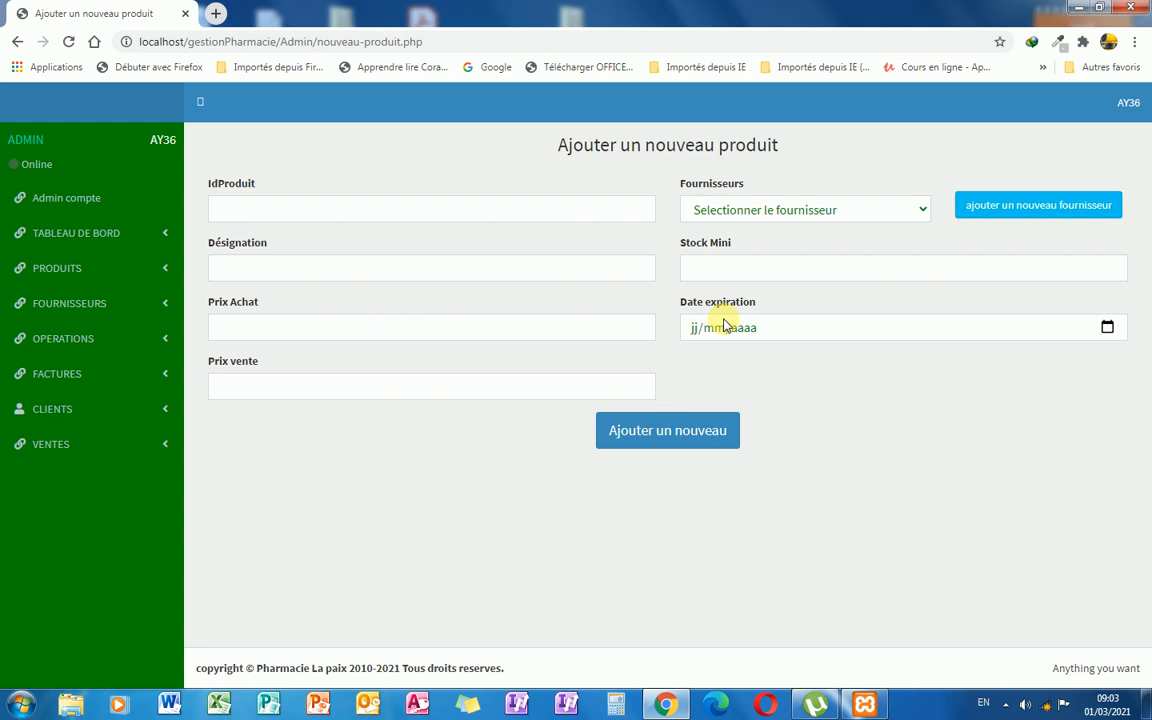
click(245, 217)
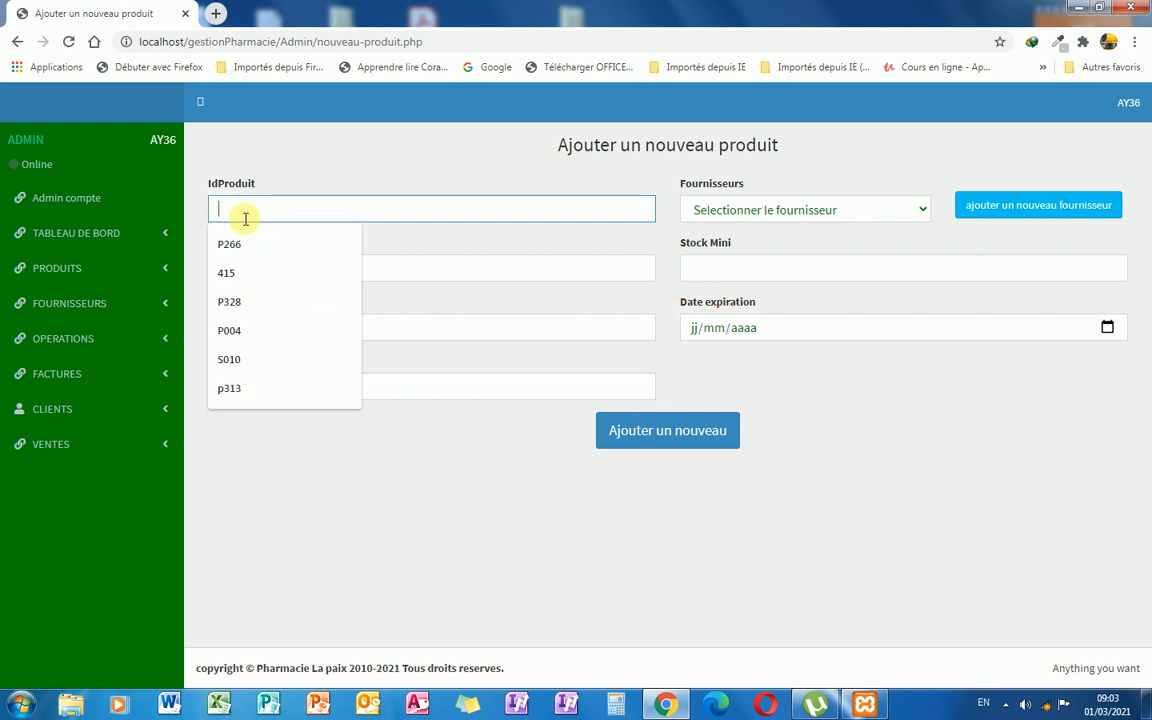
Enter product identifier R001 and designation MALOXINE.
text(r)
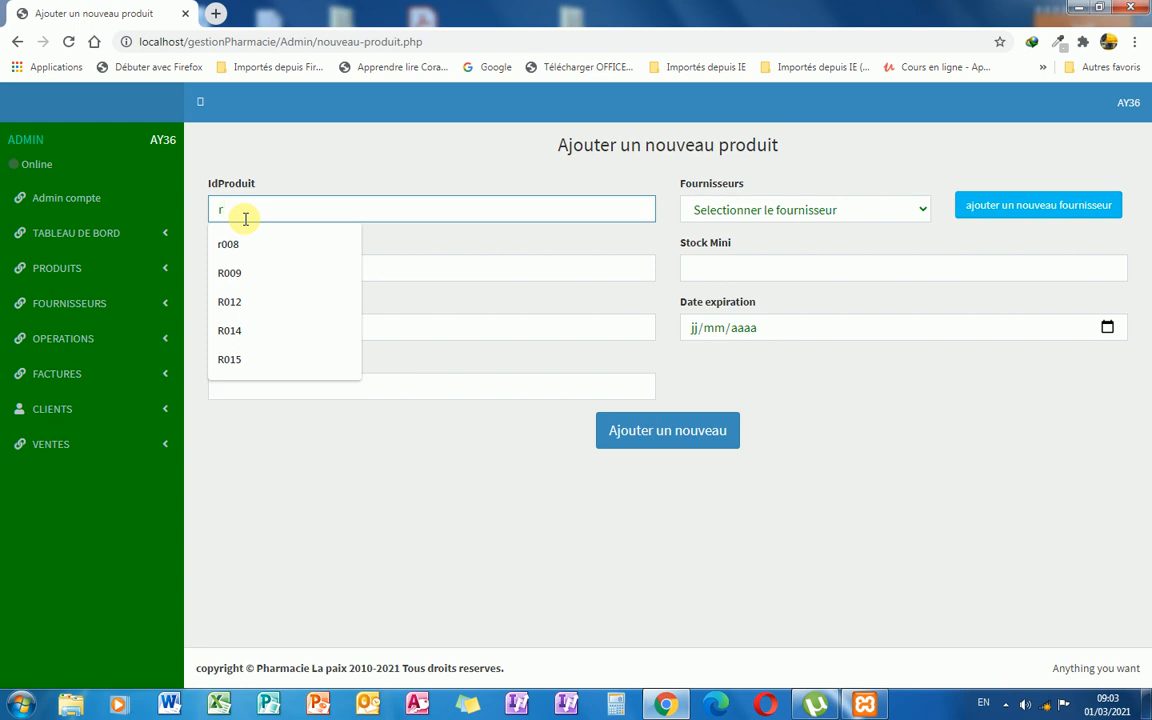
key(BackSpace)
text(R001)
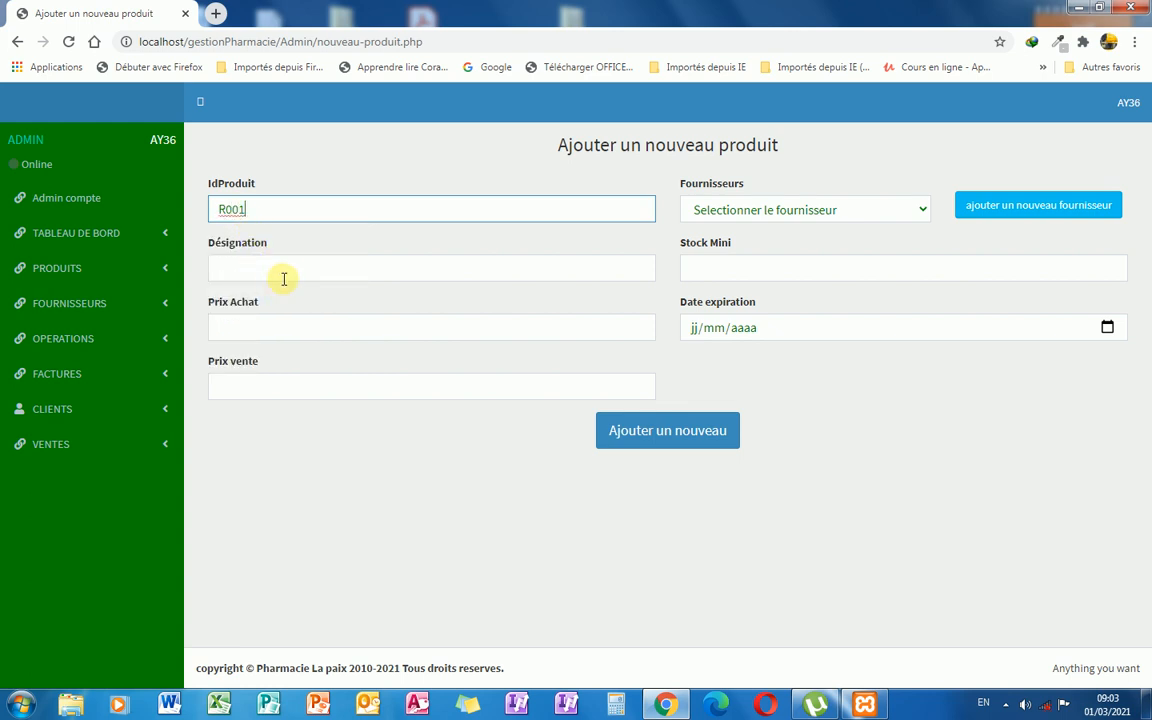
click(284, 268)
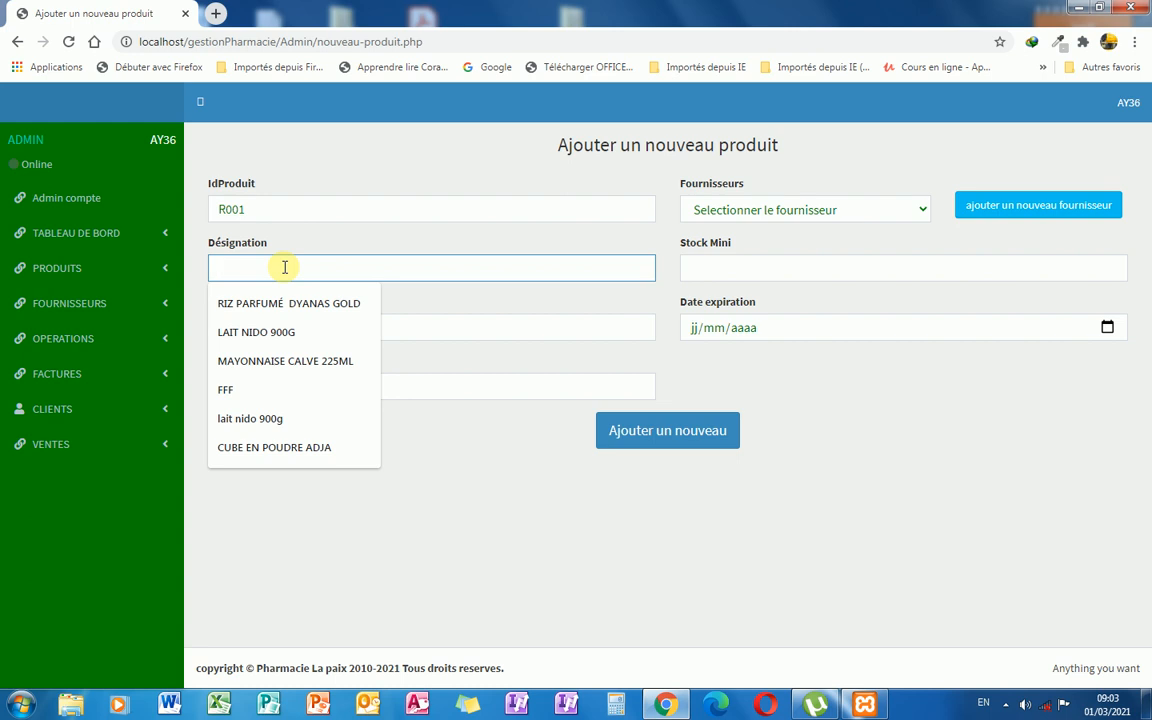
text(ma)
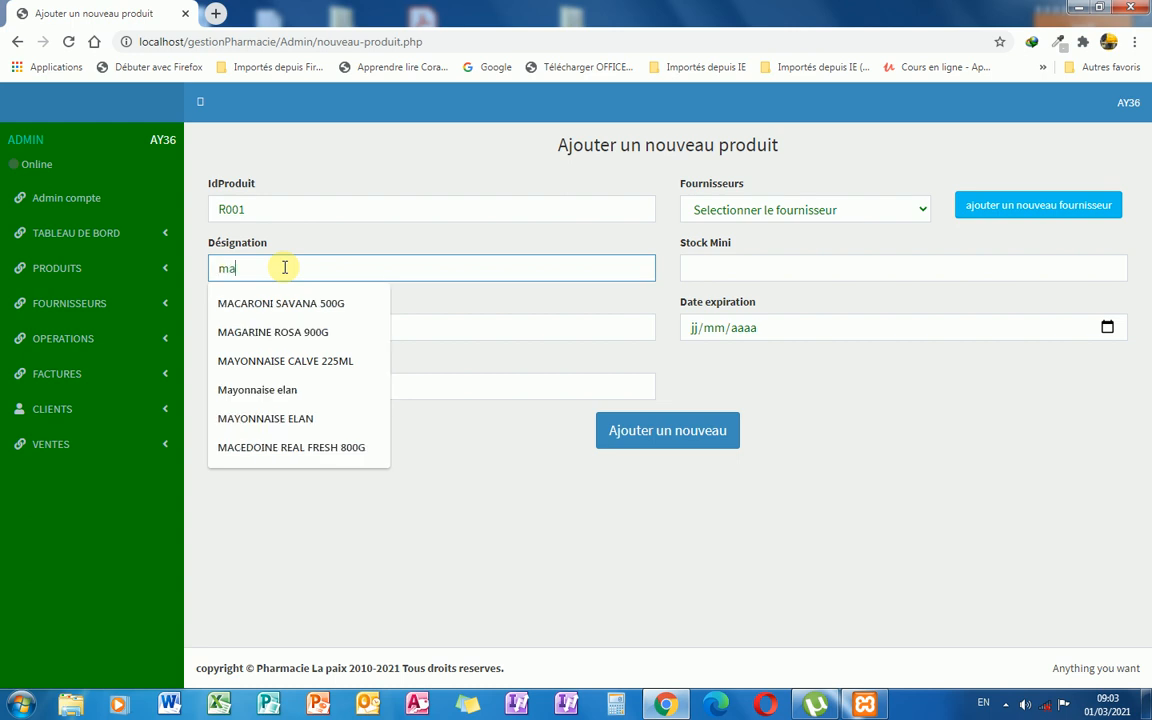
text(loxine)
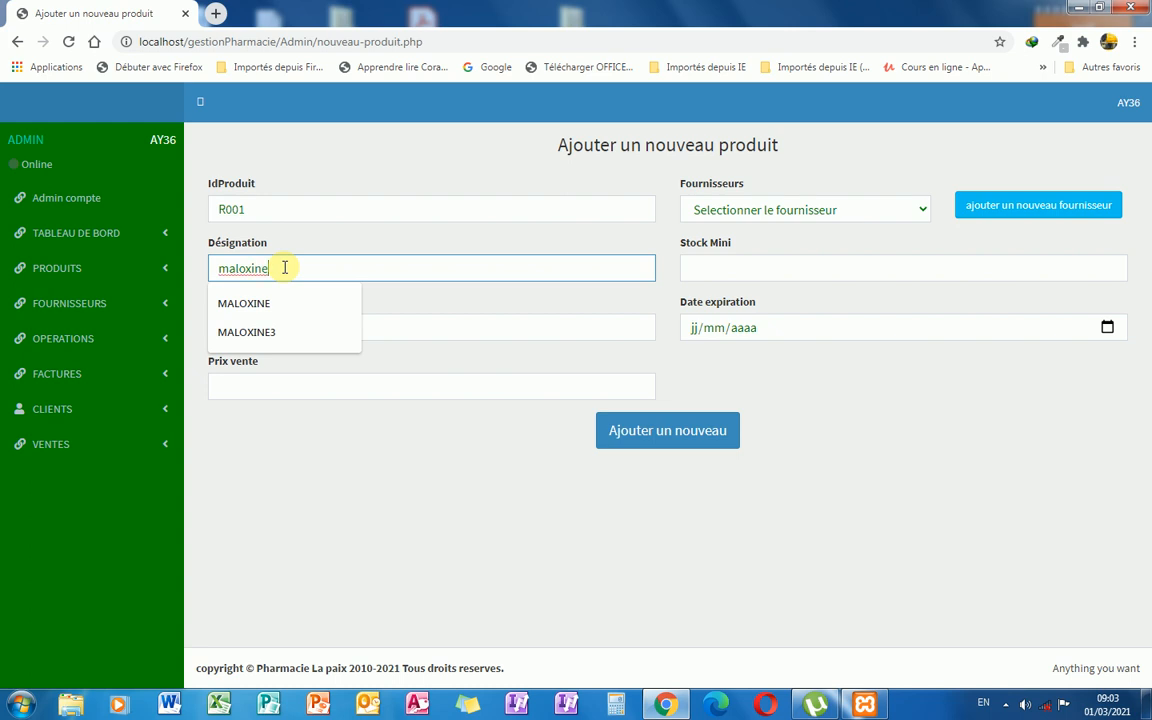
click(266, 319)
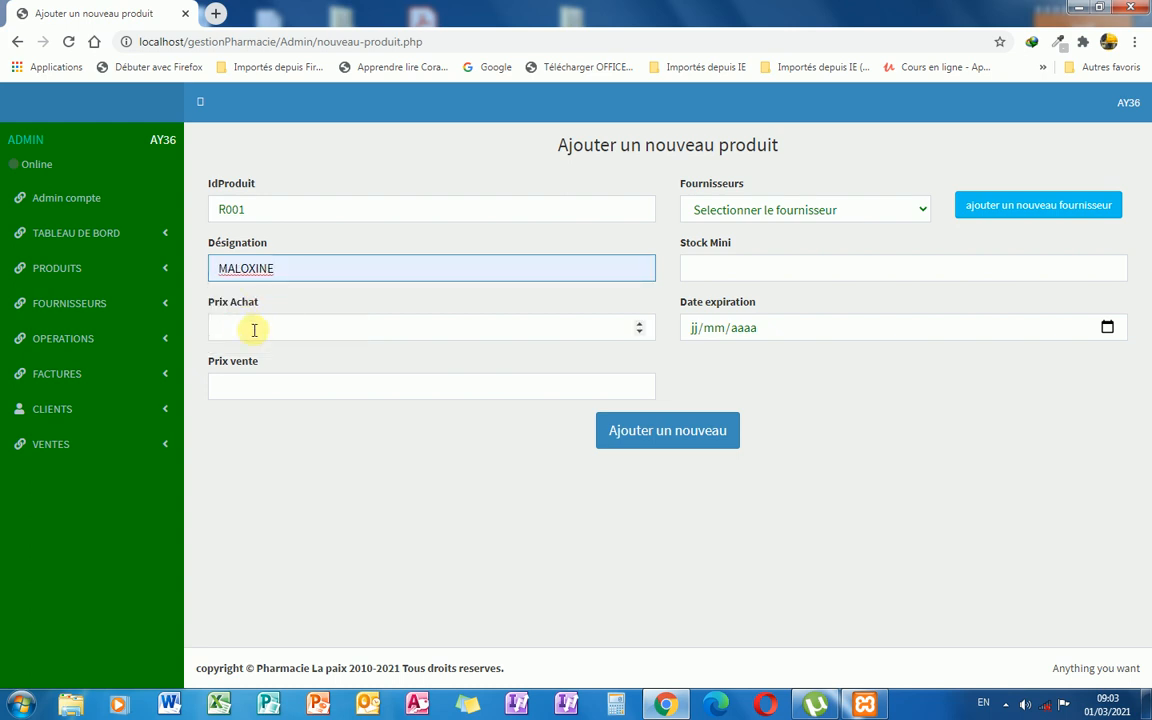
Enter purchase price 850 and sale price 1200.
click(254, 328)
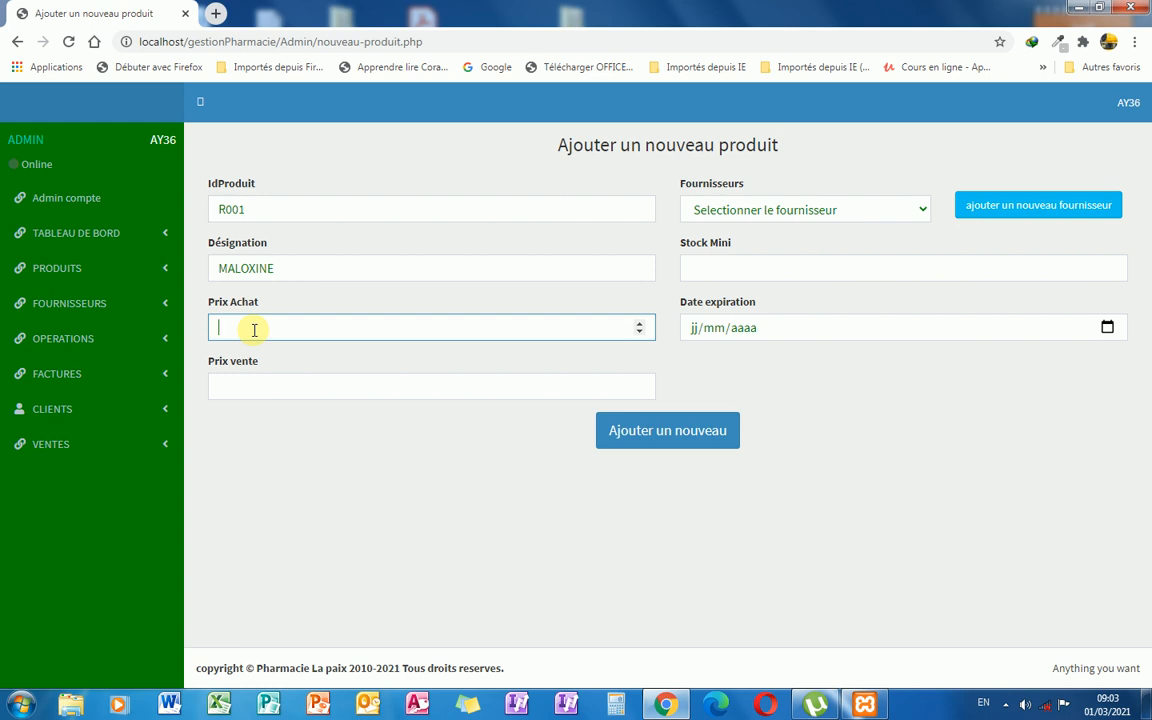
text(85)
click(259, 390)
text(1200)
Choose supplier UGD, set minimum stock 5 and expiry date 21/03/2022.
click(855, 213)
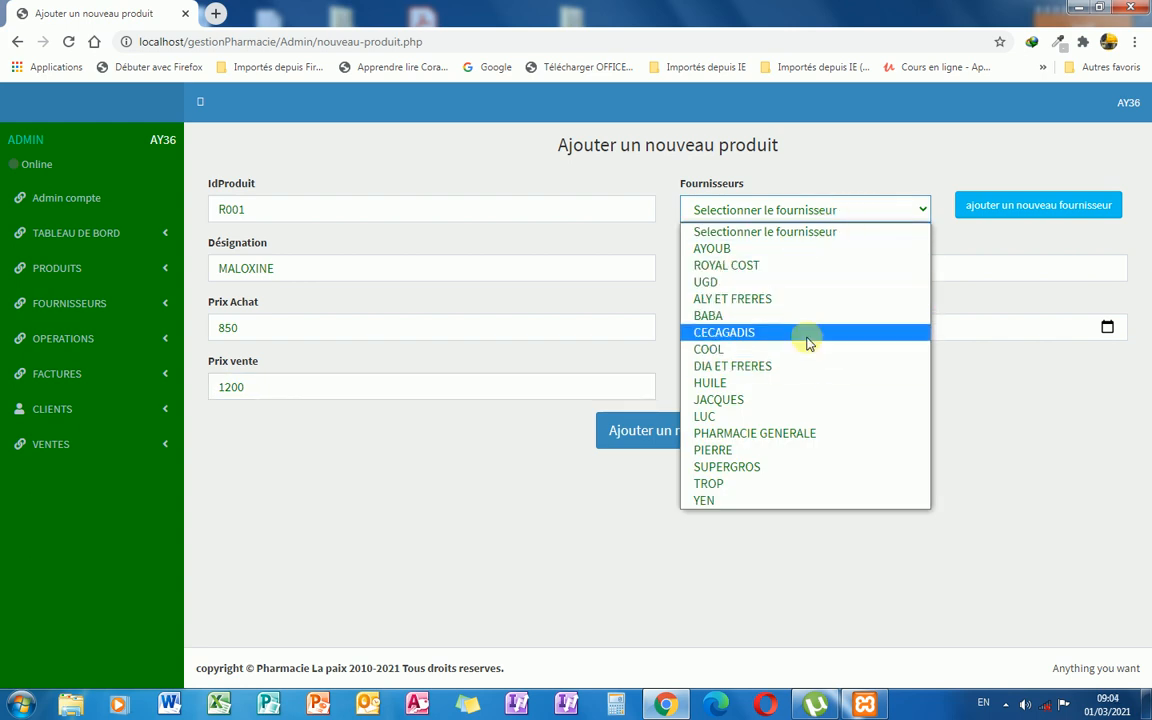
click(732, 285)
click(769, 279)
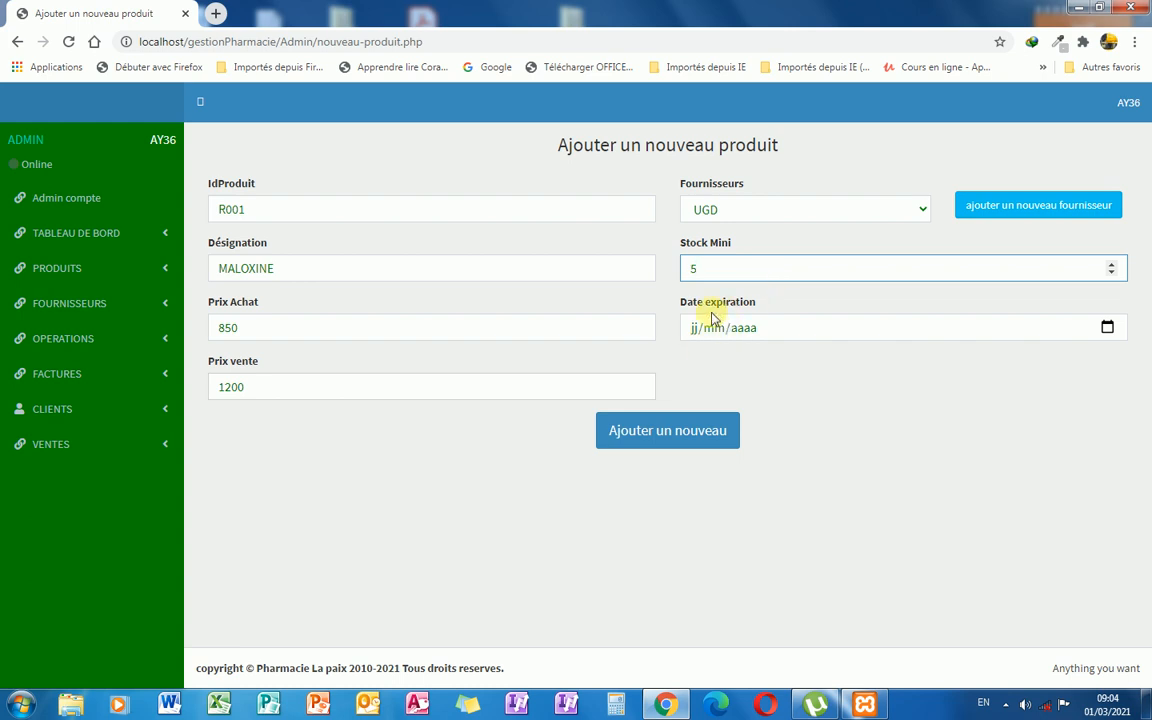
click(697, 337)
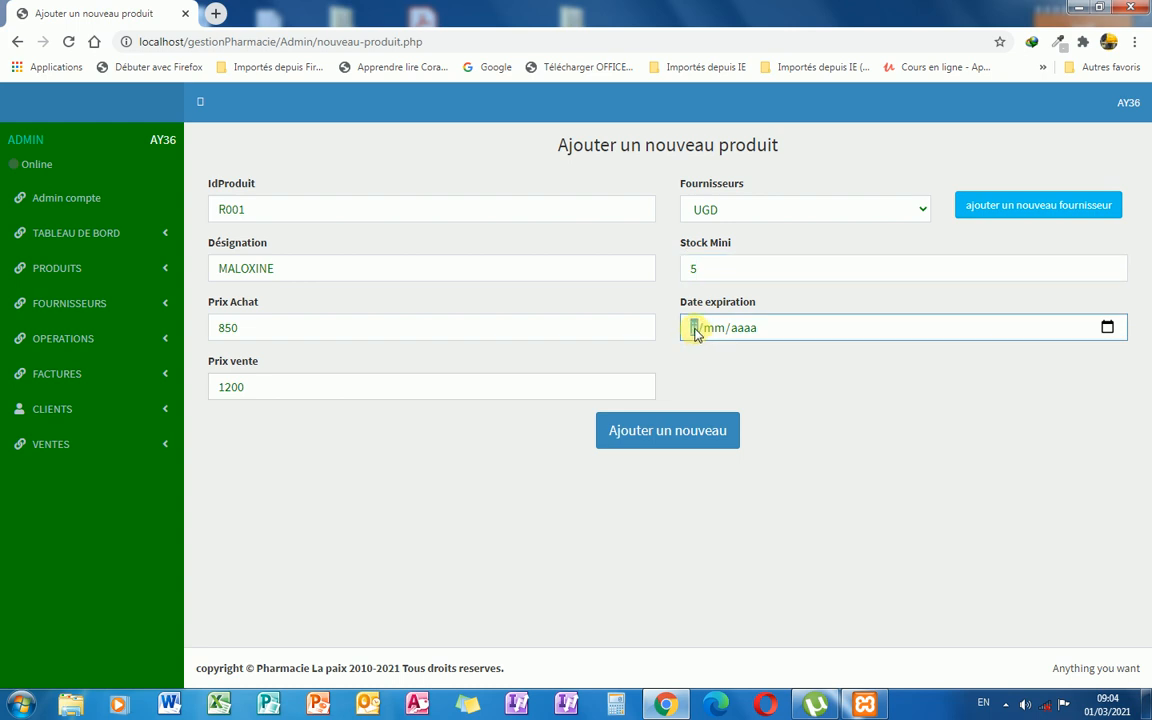
text(31/)
text(03/2022)
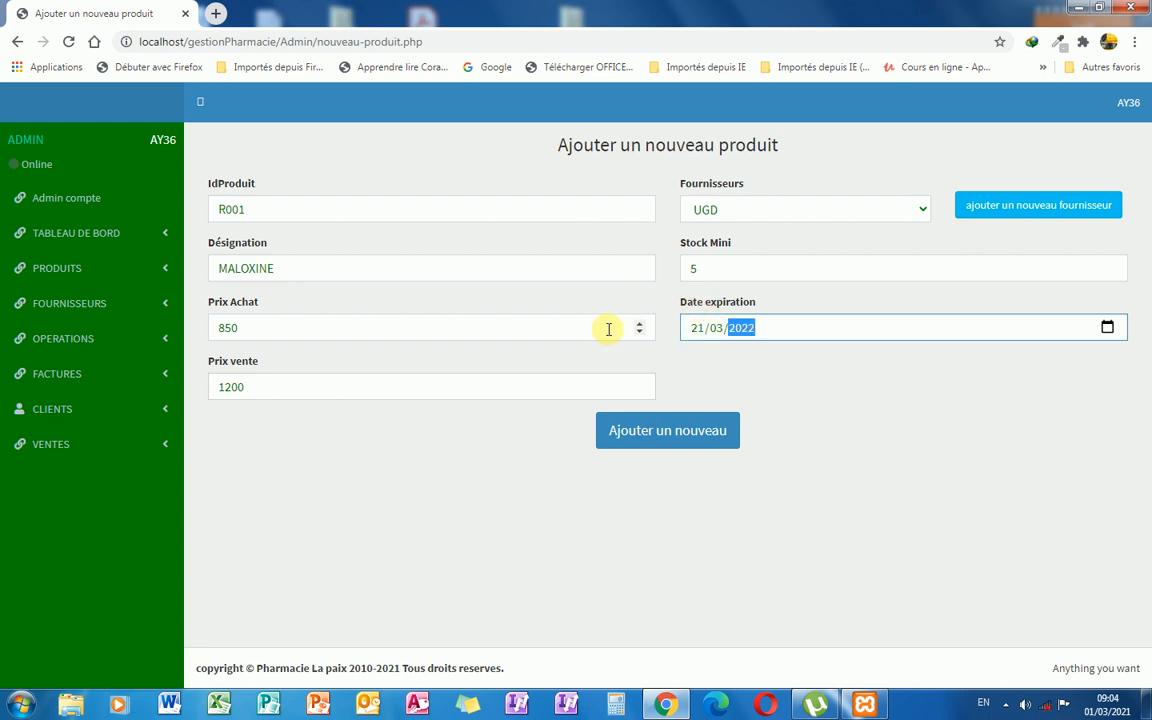
Save the new MALOXINE product and open PRODUITS > TOUS LES PRODUITS.
click(688, 440)
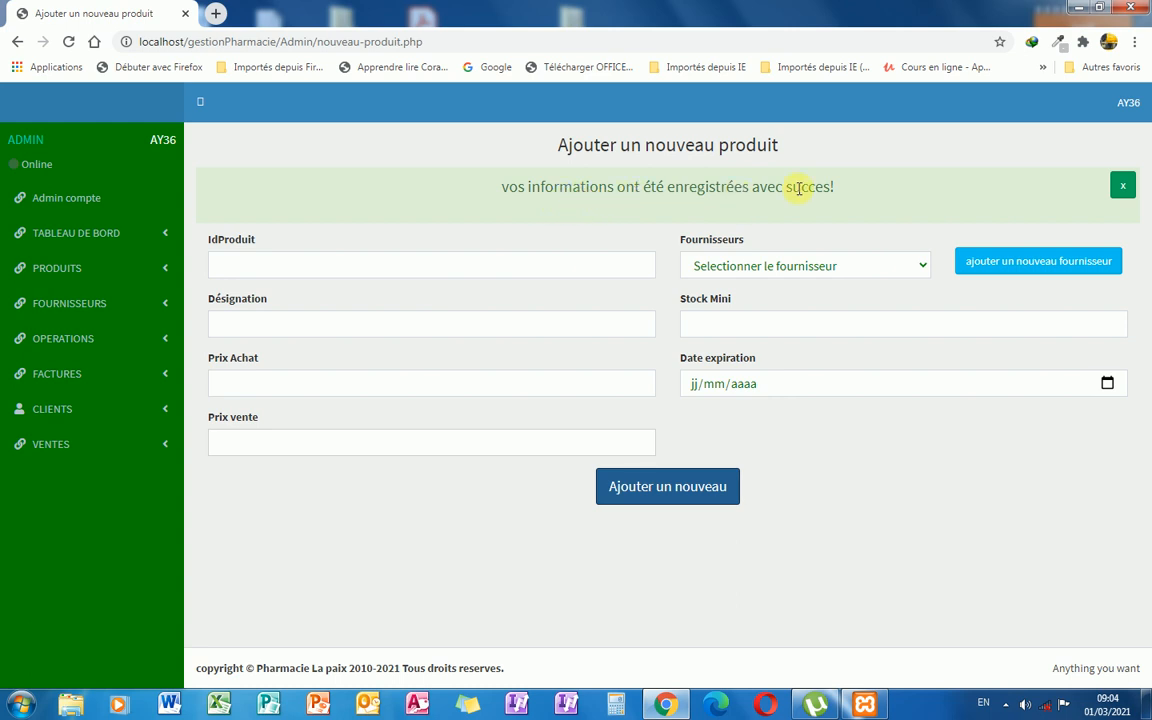
click(1119, 192)
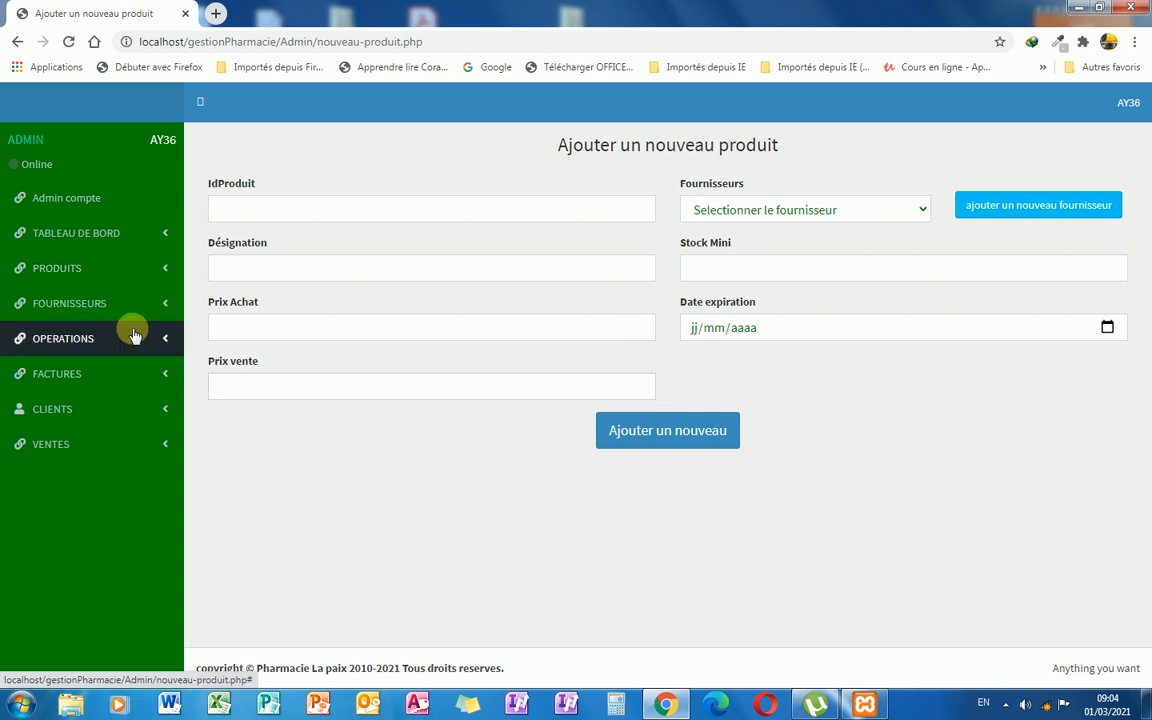
click(165, 270)
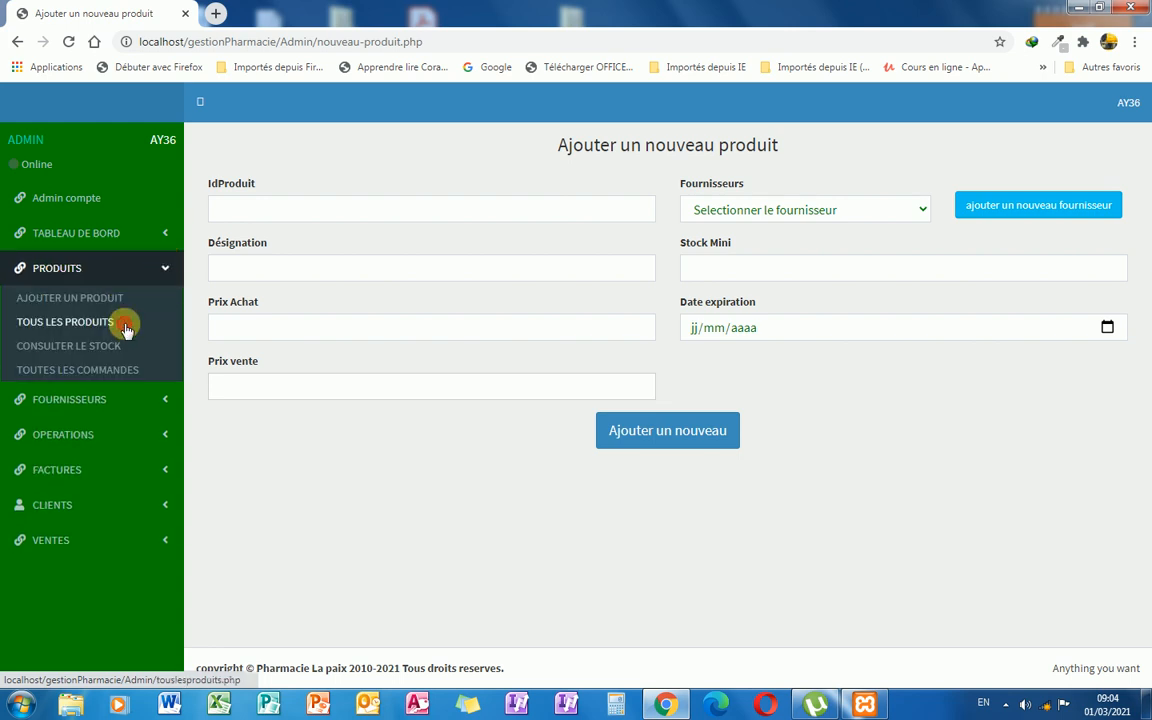
click(130, 323)
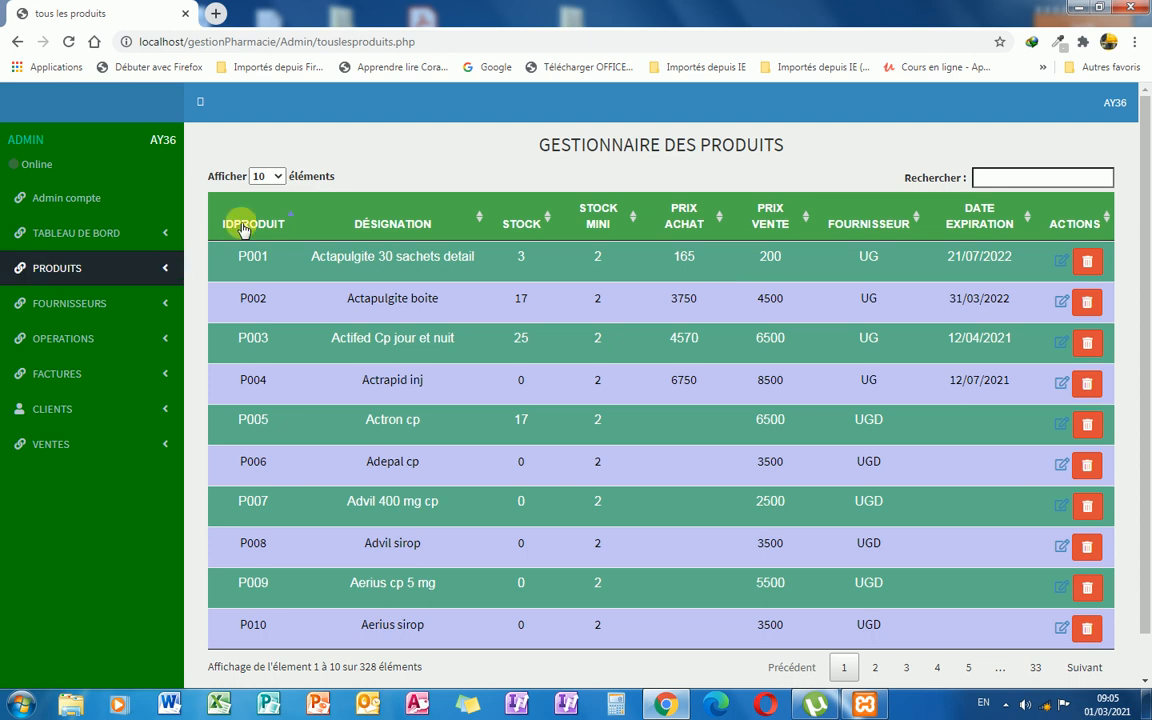
Browse the product list: page 2, 25 rows per page, then back to 10 rows.
scroll(290, 280, down, 1)
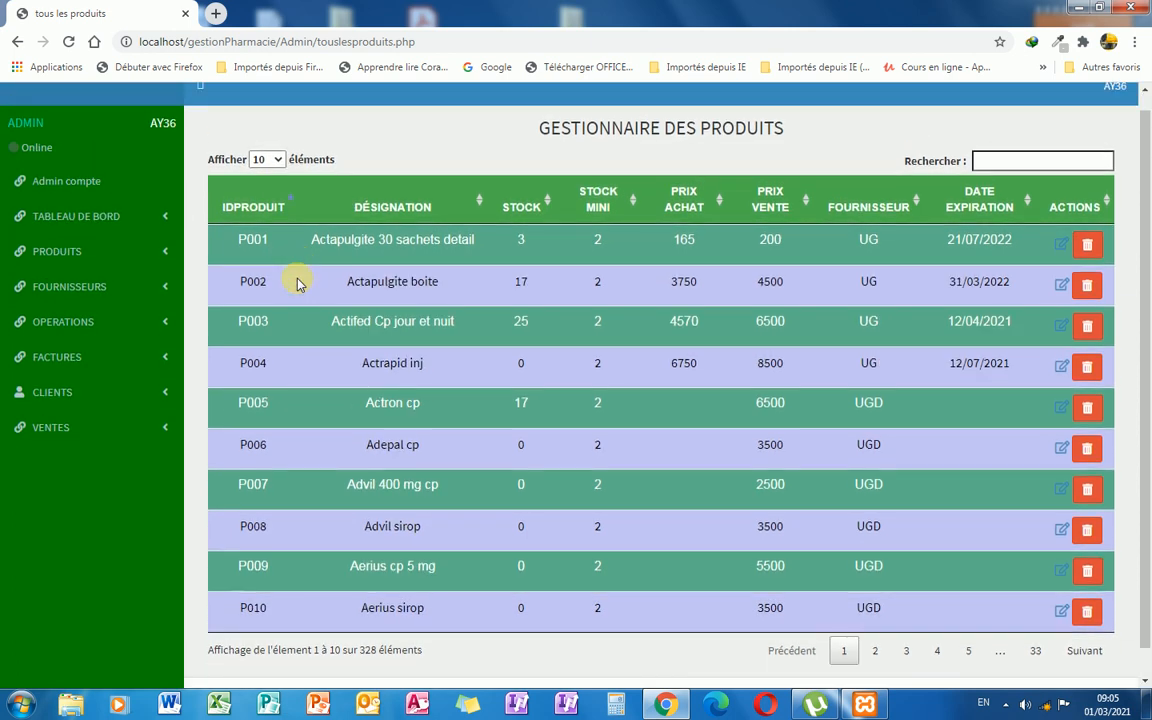
scroll(296, 283, down, 1)
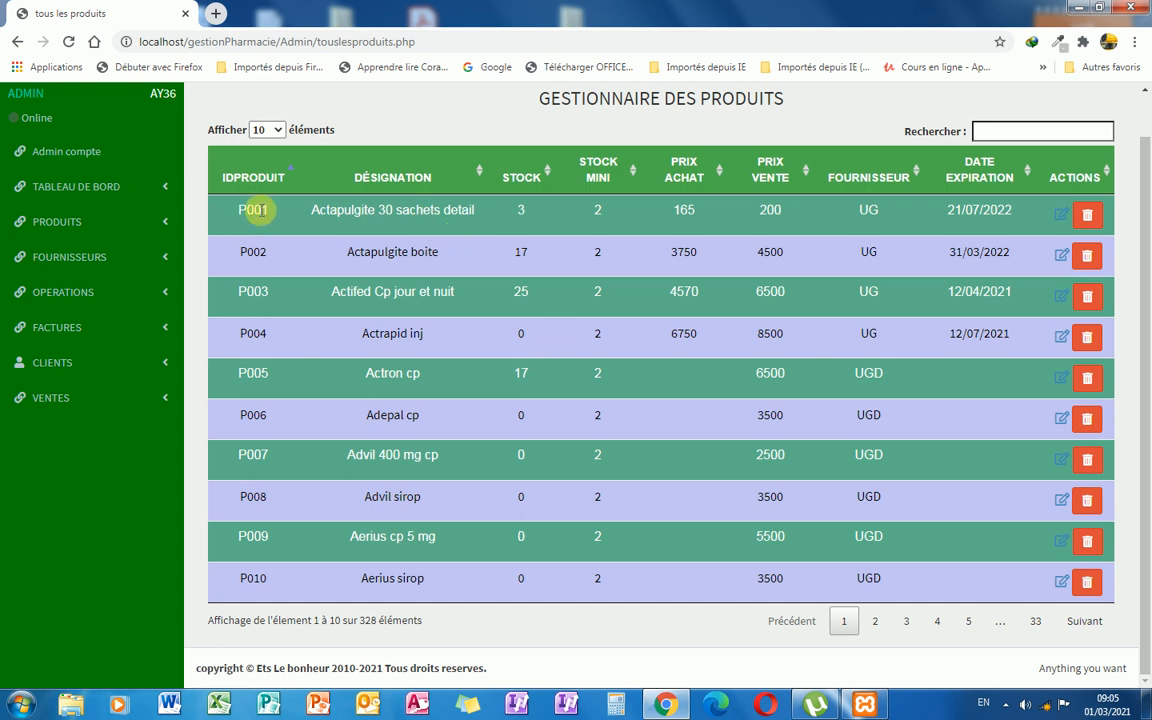
click(875, 624)
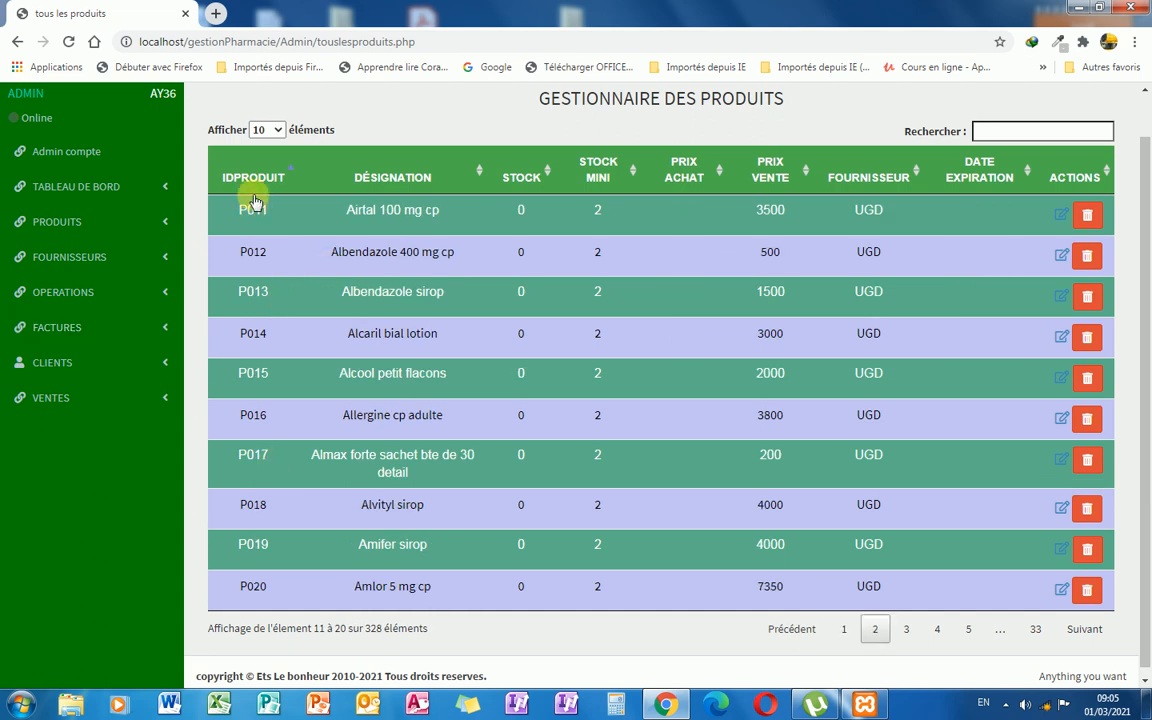
click(278, 131)
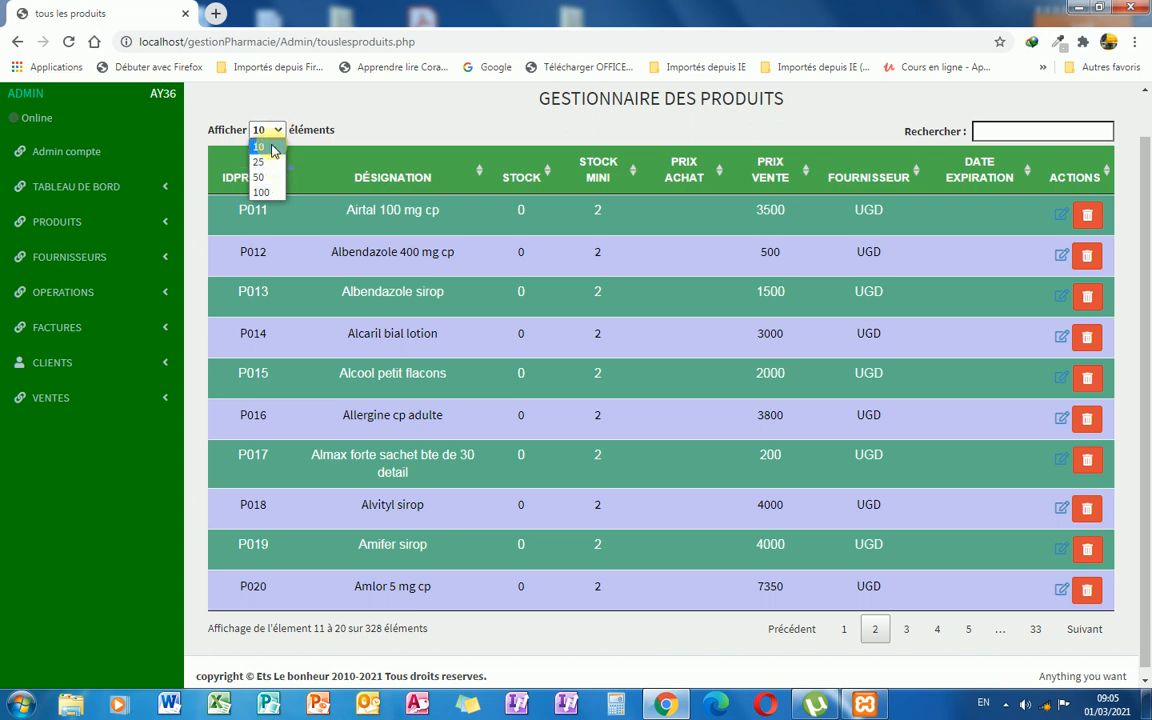
click(262, 163)
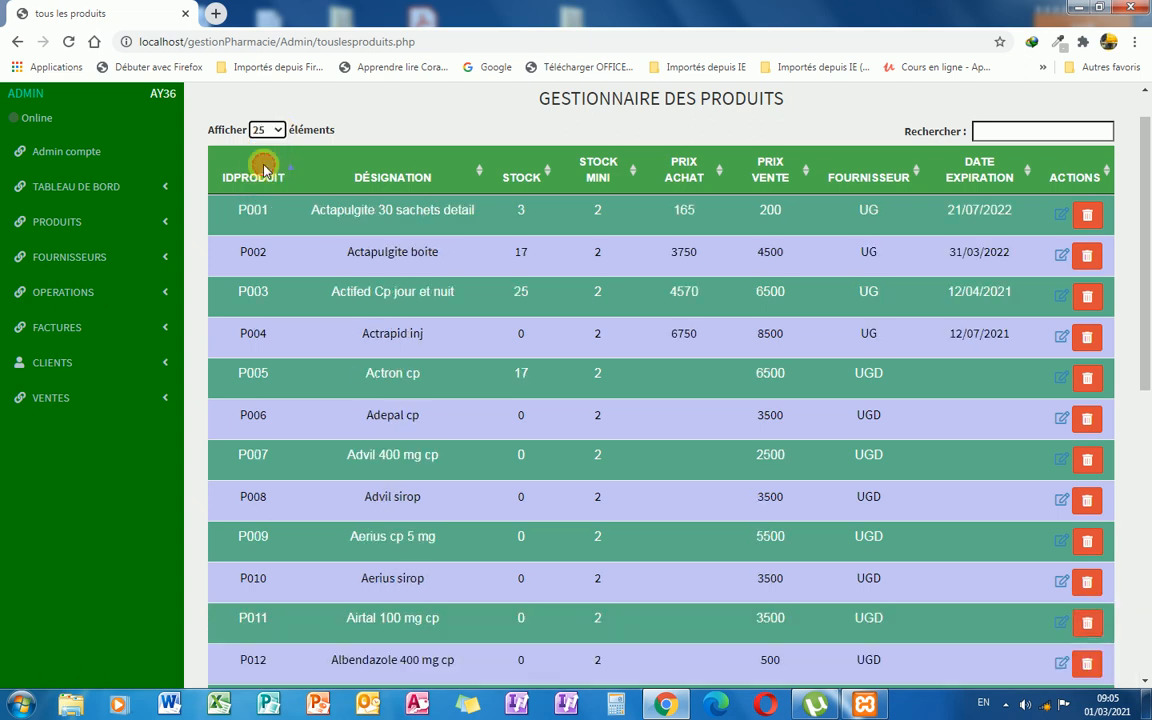
scroll(500, 322, down, 6)
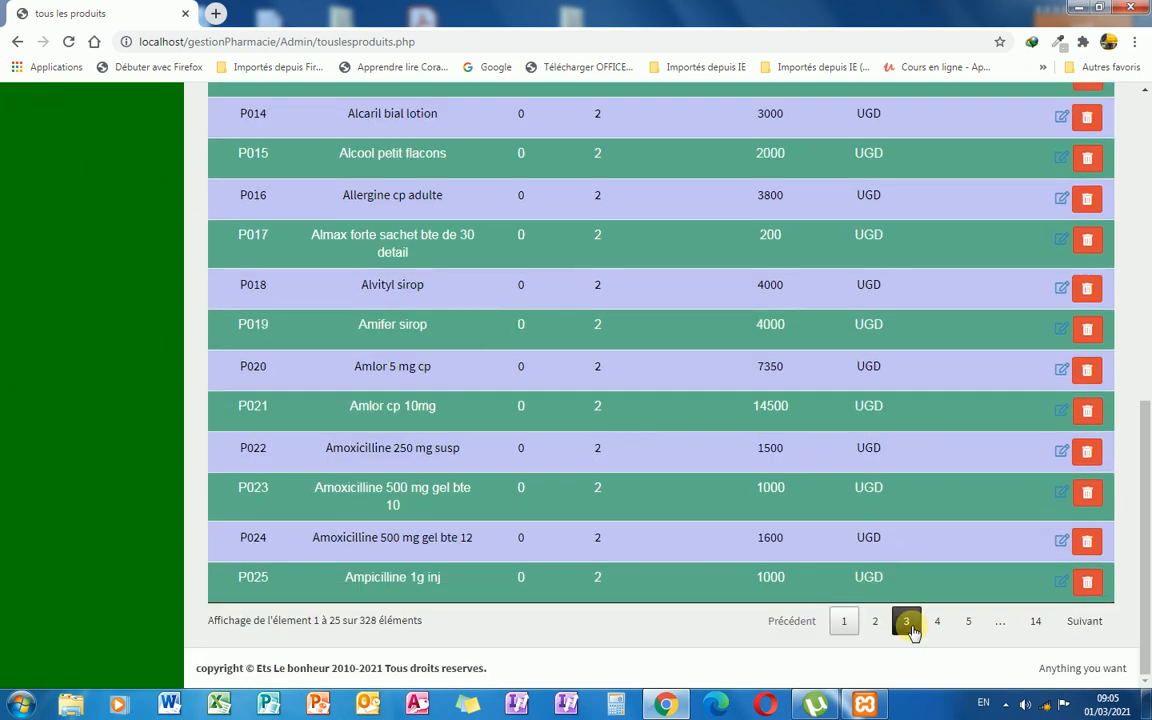
scroll(690, 535, up, 10)
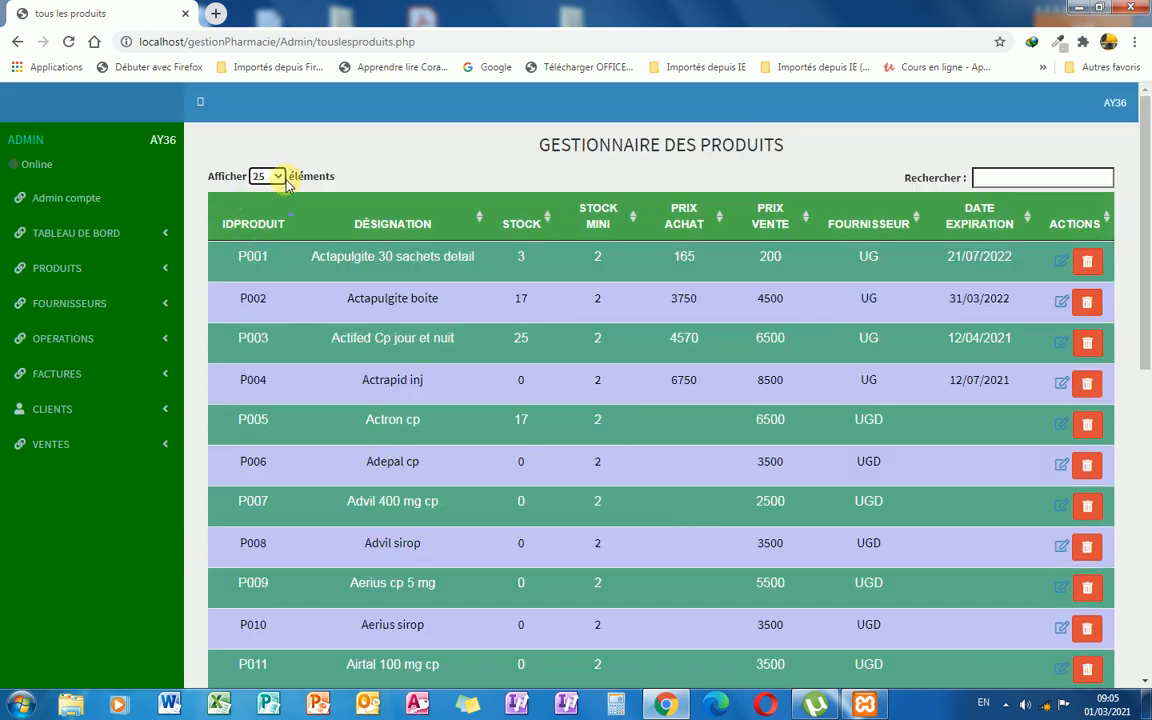
click(278, 177)
click(256, 189)
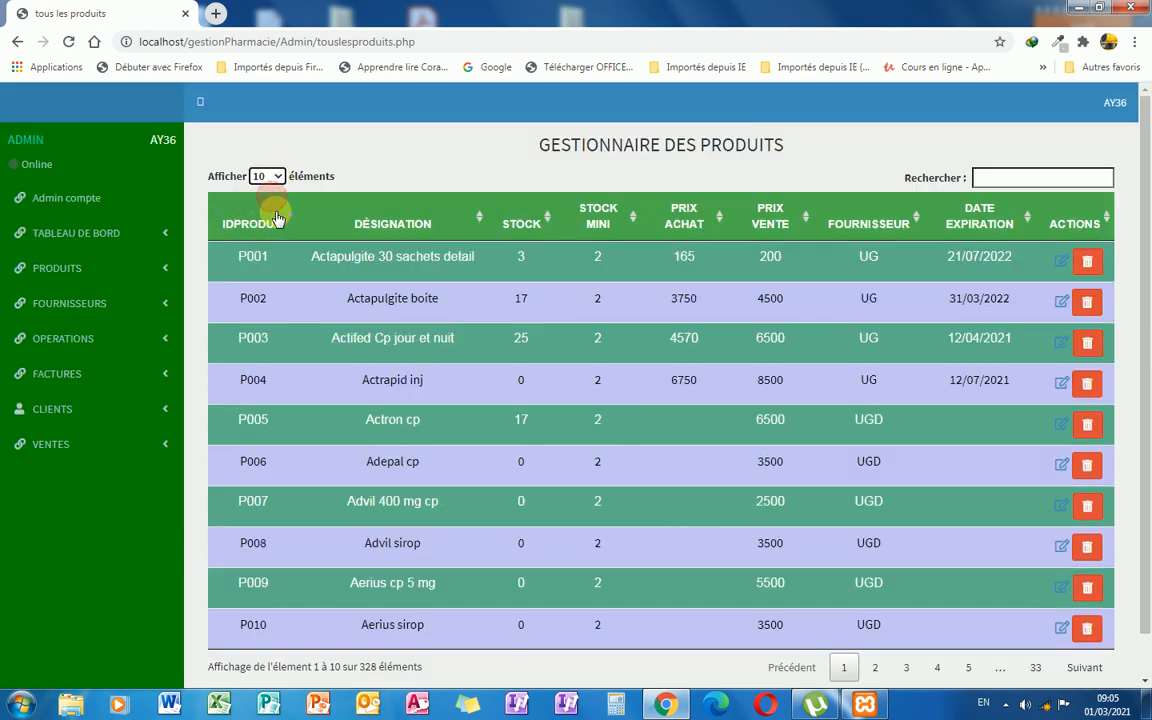
Search the product list for 'malo'.
click(992, 180)
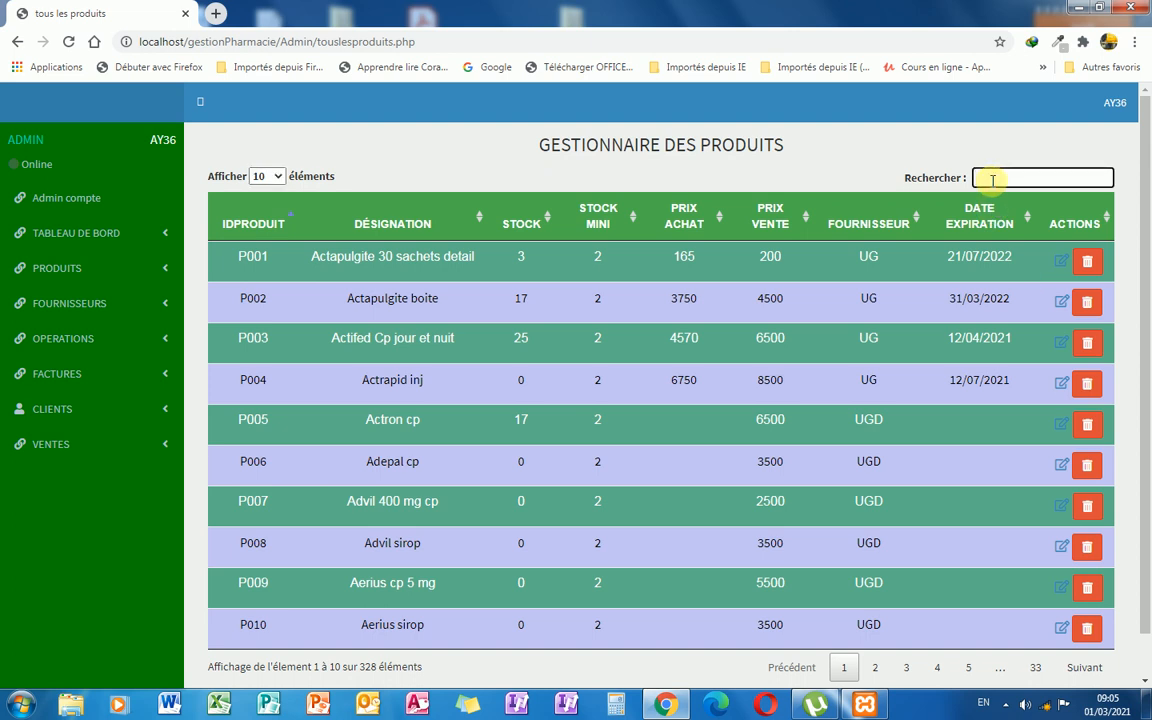
text(ma)
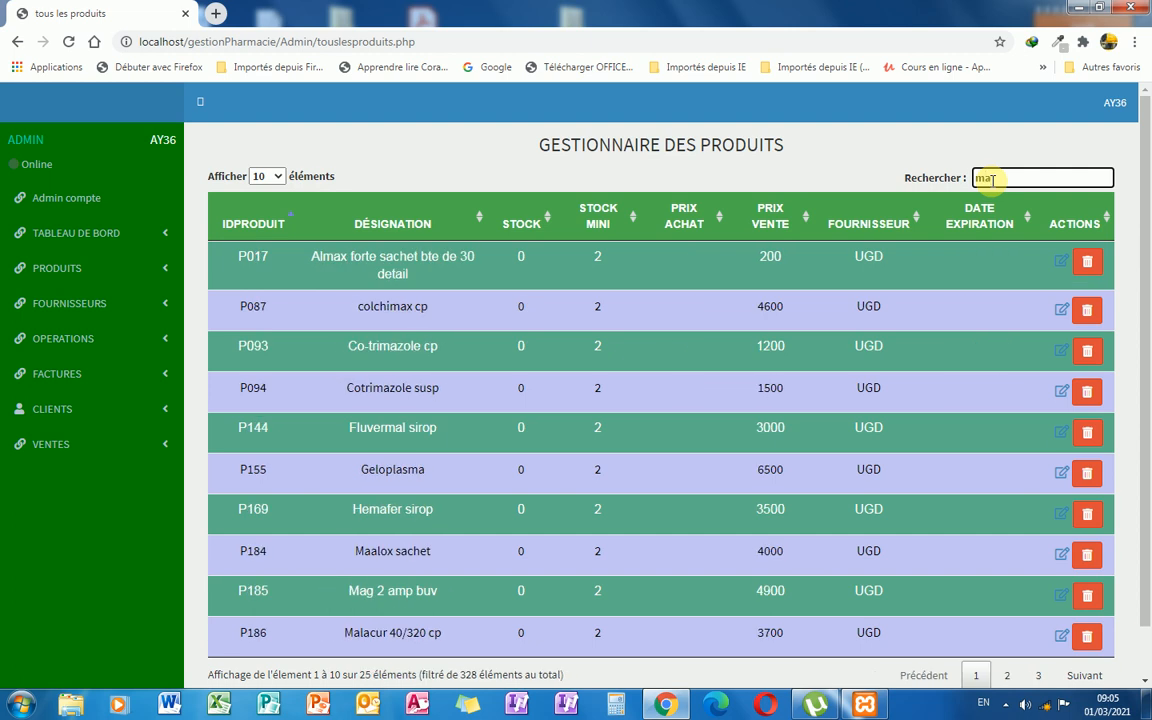
text(lo)
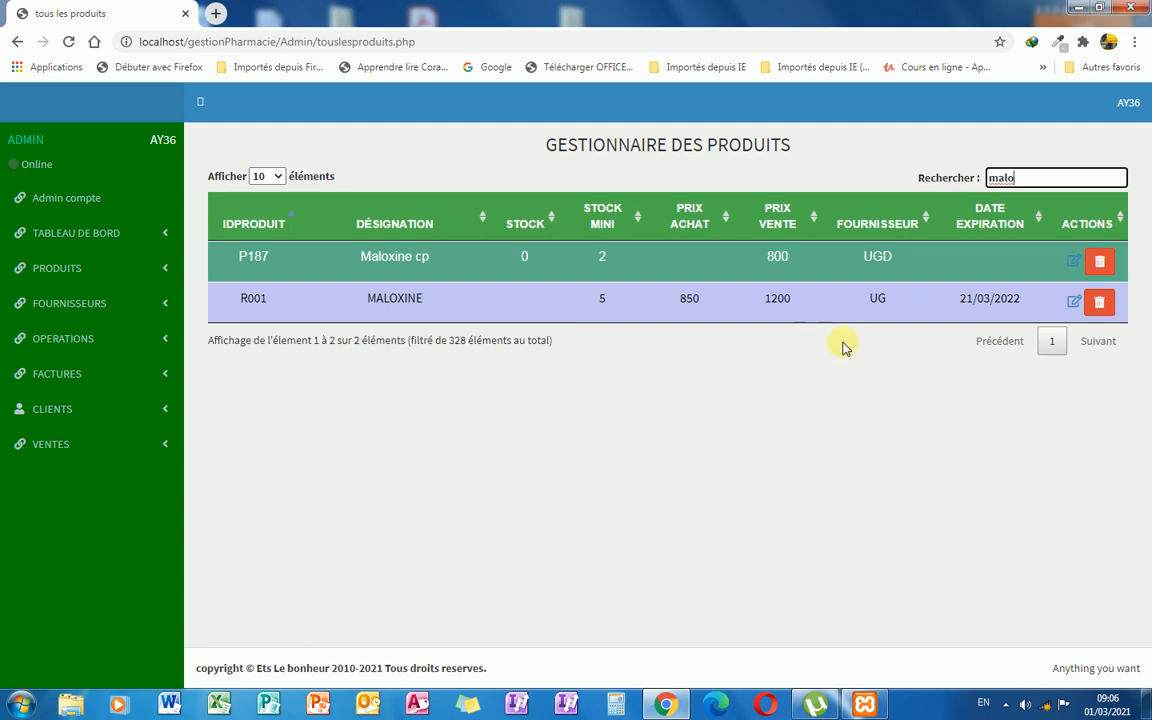
Edit MALOXINE to purchase price 1000 and sale price 1350, then save with MODIFIER.
click(1071, 306)
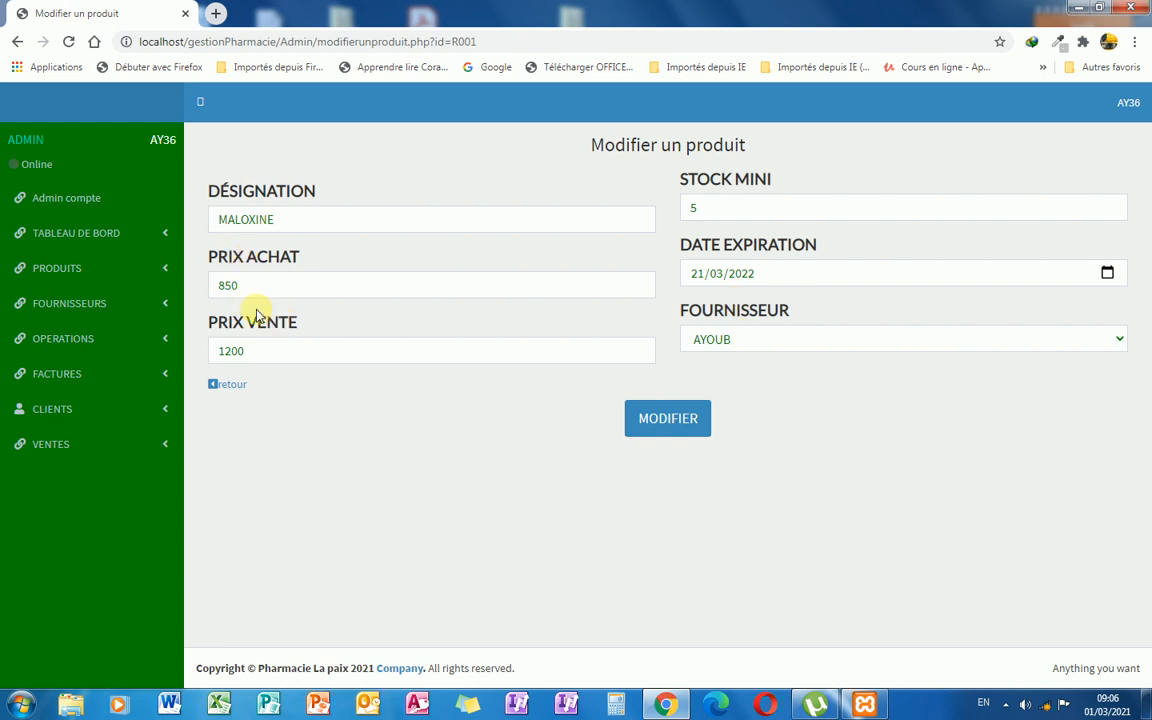
double_click(225, 288)
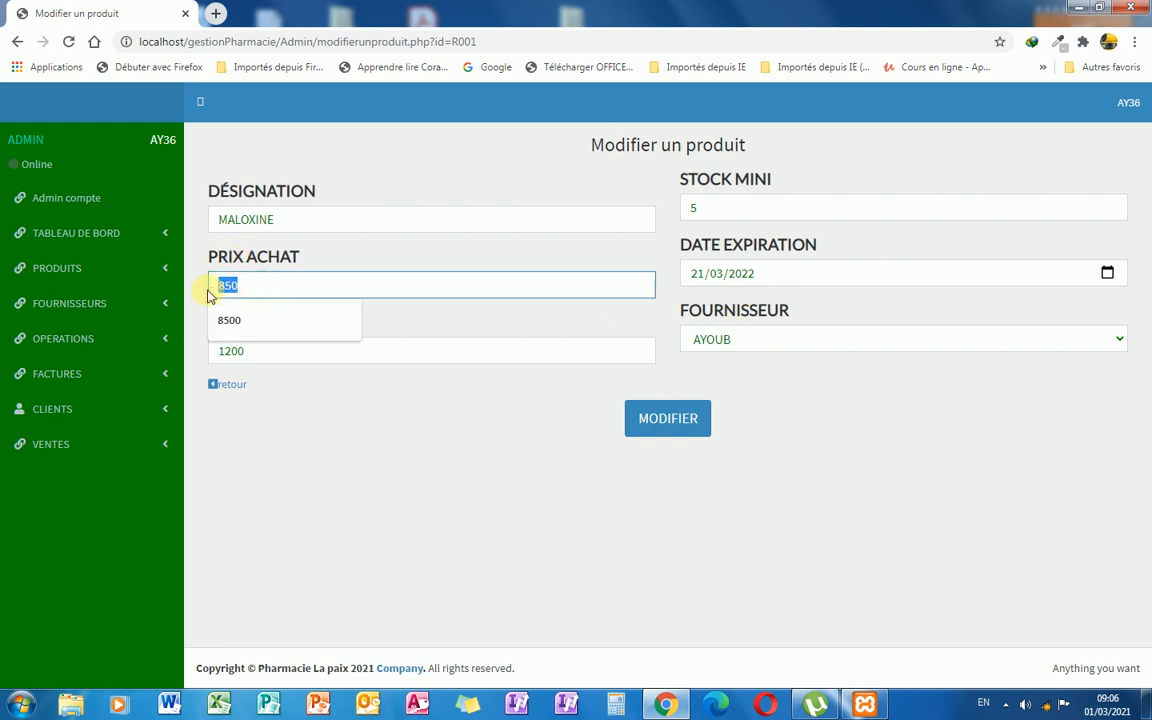
text(10000)
click(258, 318)
key(BackSpace)
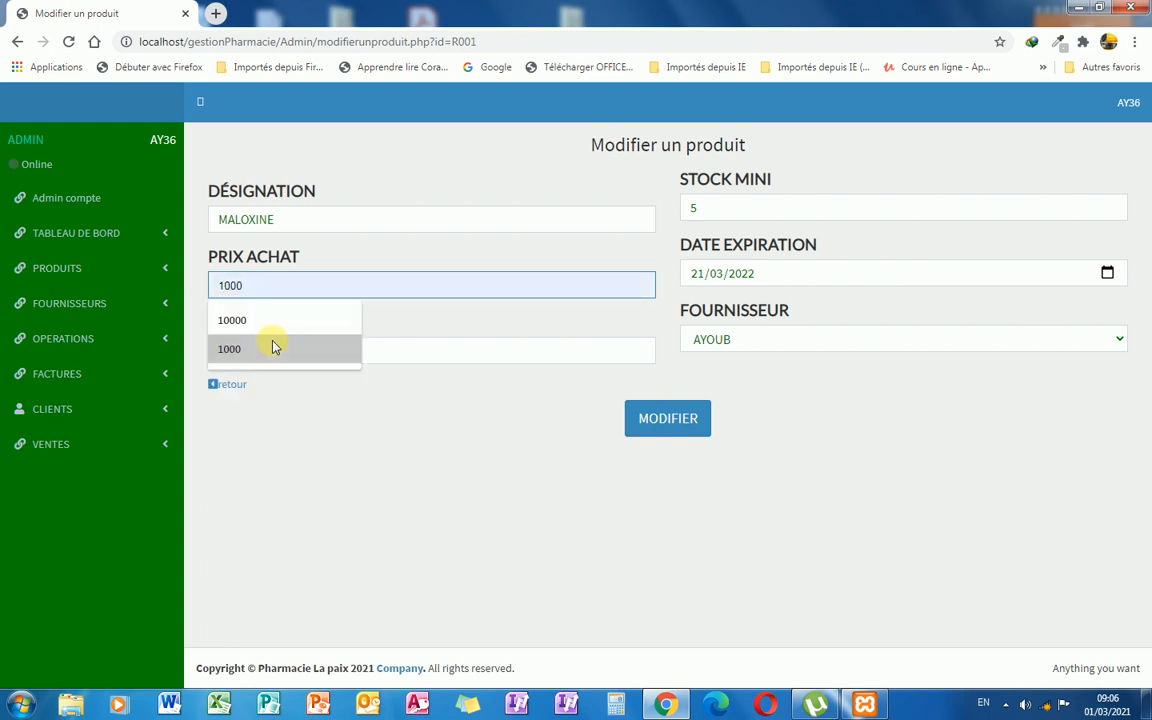
click(398, 358)
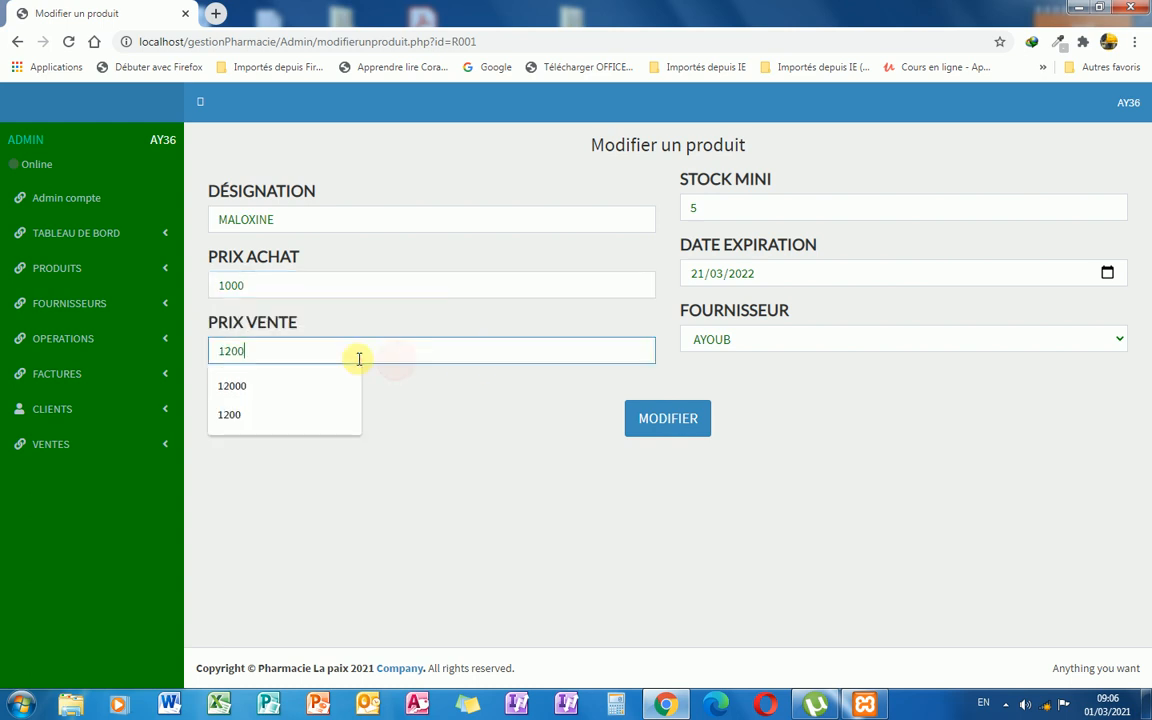
key(BackSpace)
key(BackSpace)
key(BackSpace)
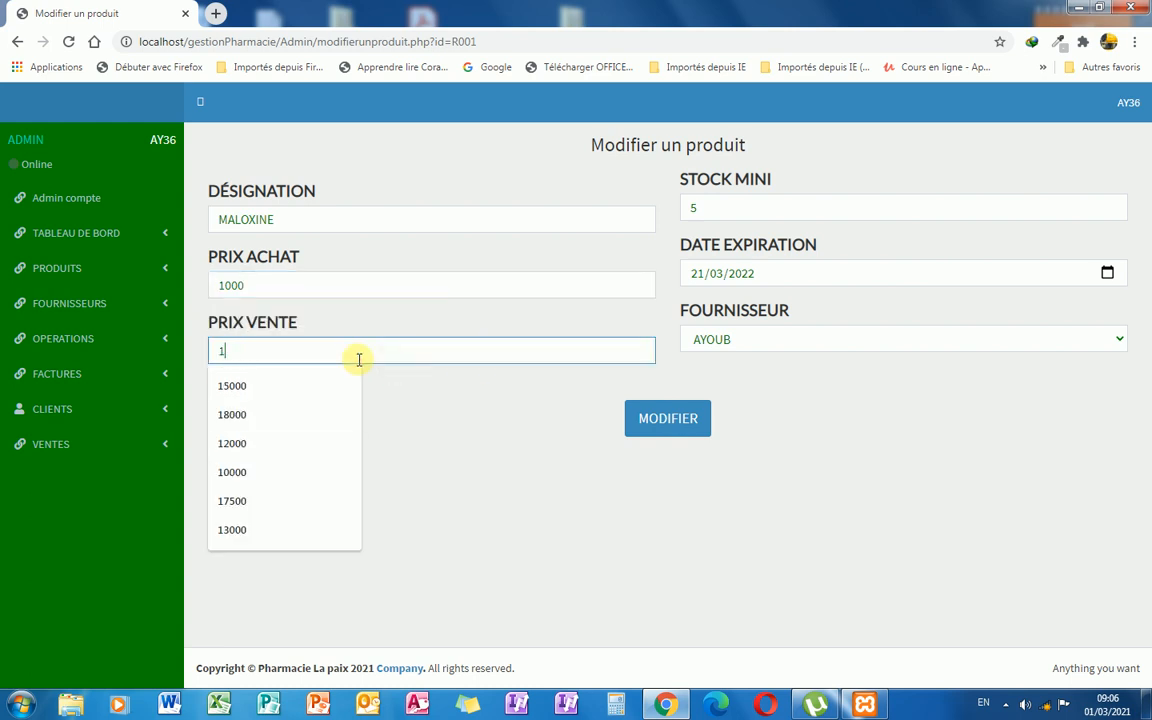
text(350)
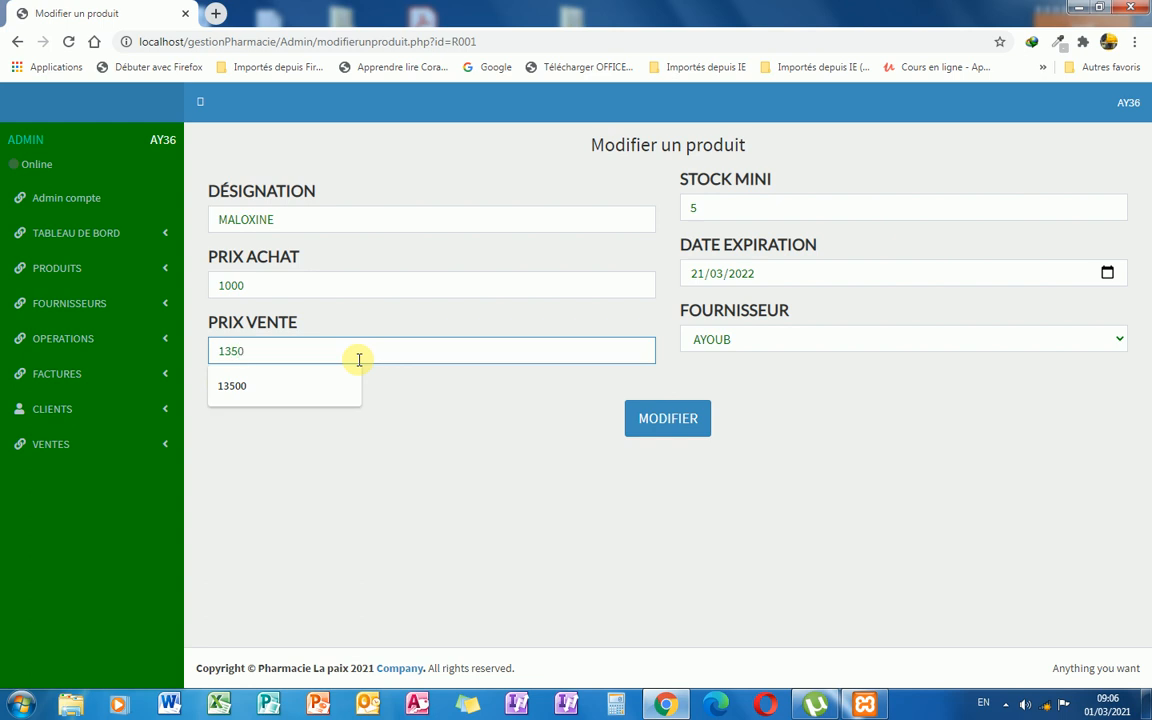
click(522, 419)
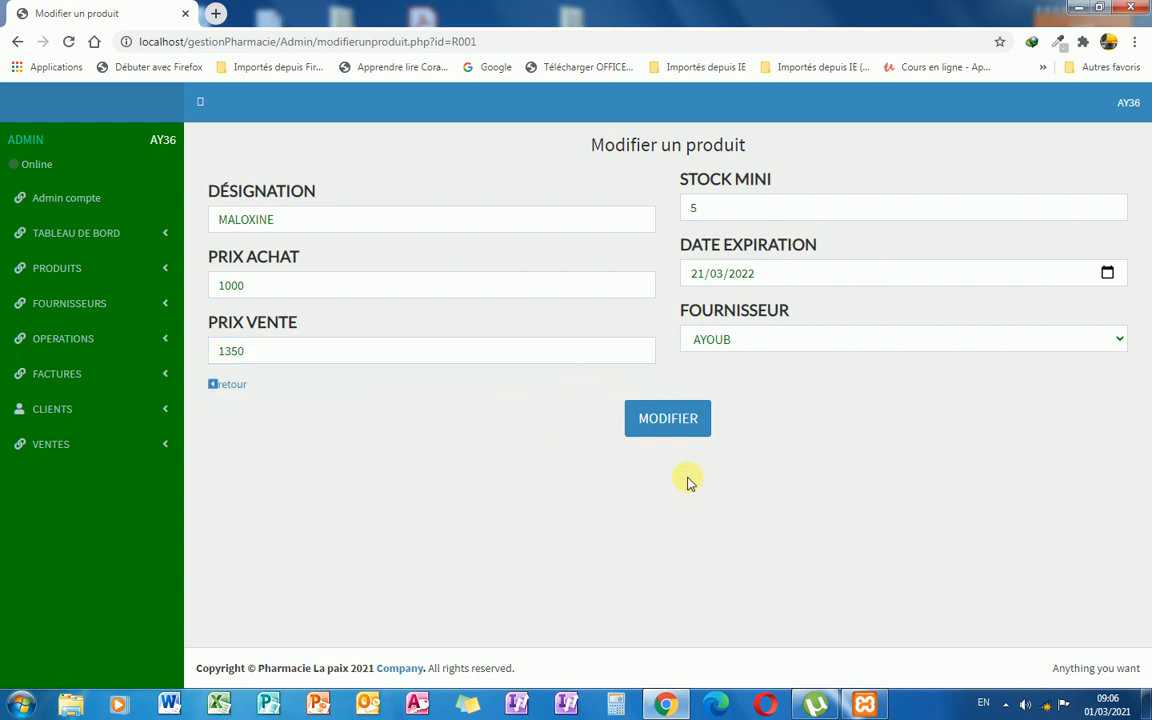
click(662, 436)
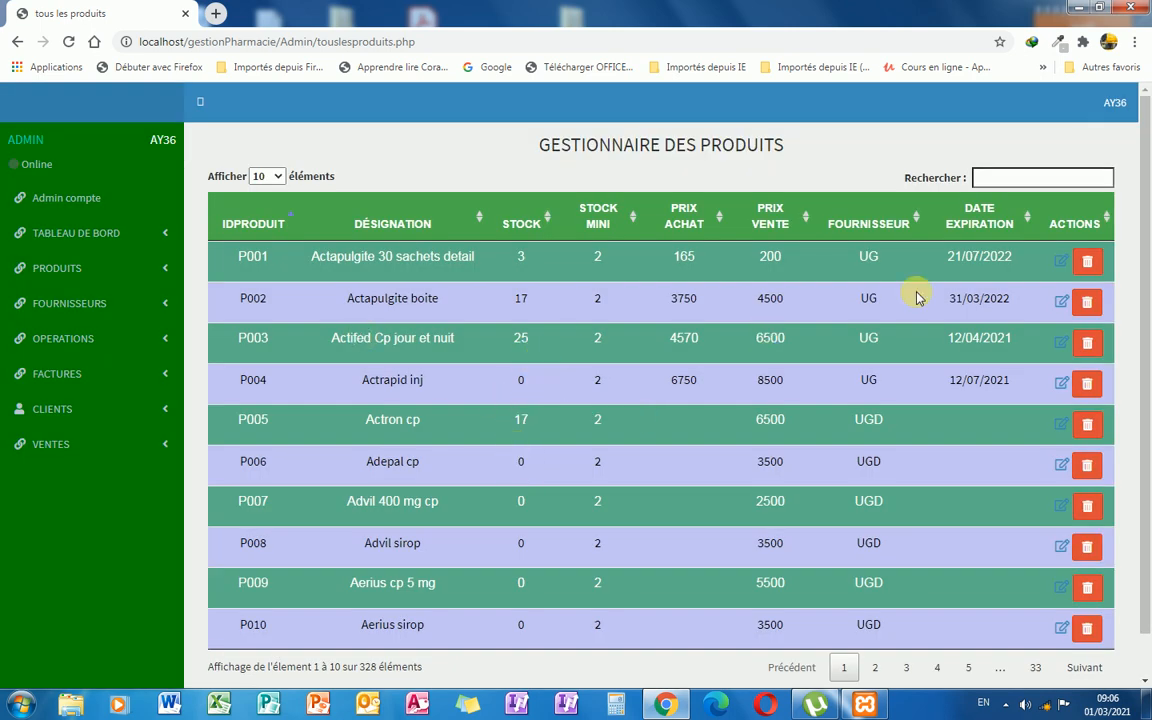
Filter by 'malo', cancel deleting MALOXINE, and expand the OPERATIONS section.
click(998, 177)
text(malo)
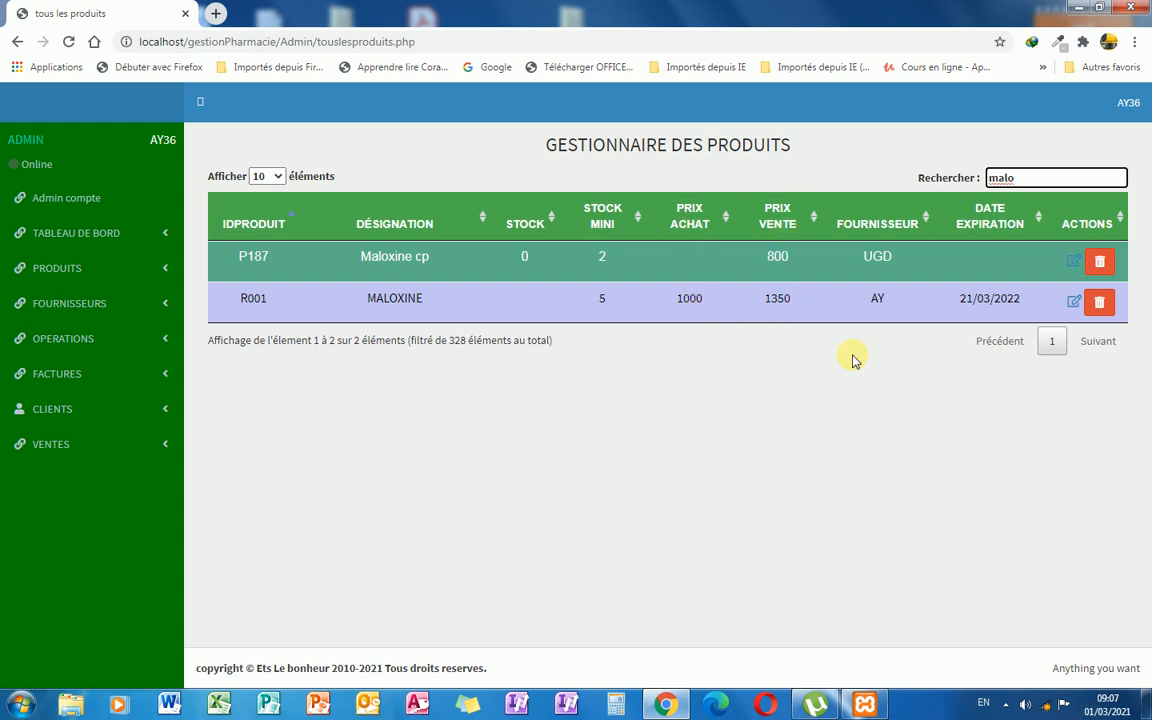
click(1100, 304)
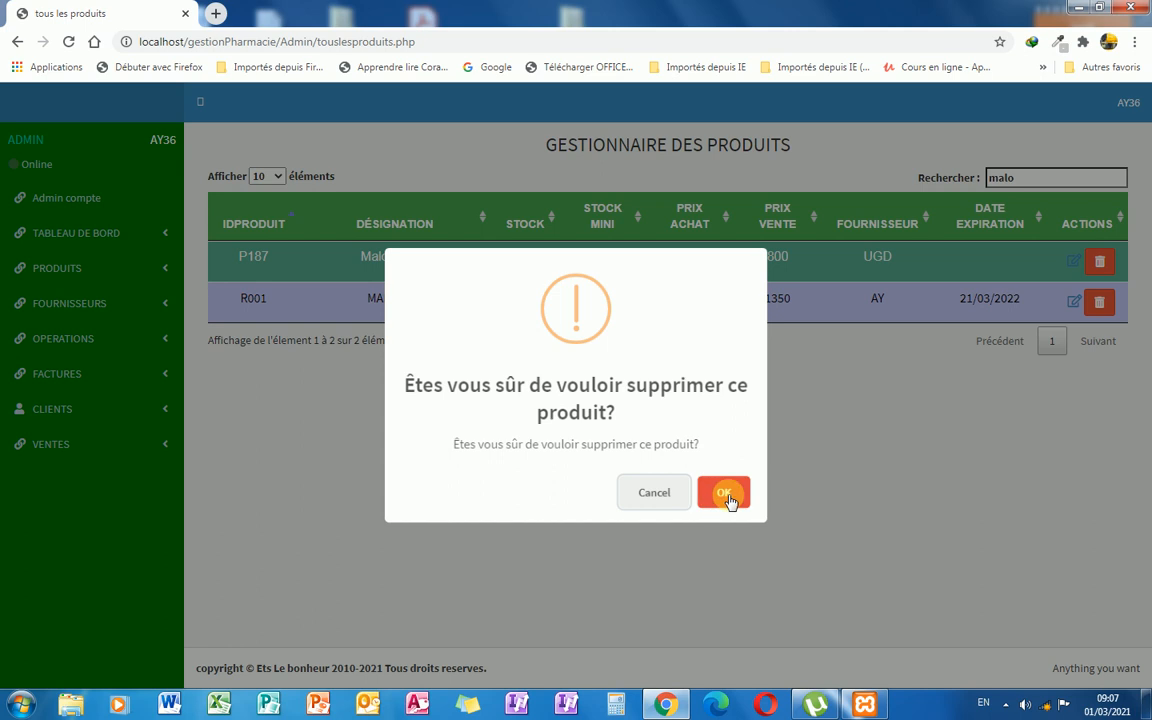
click(652, 495)
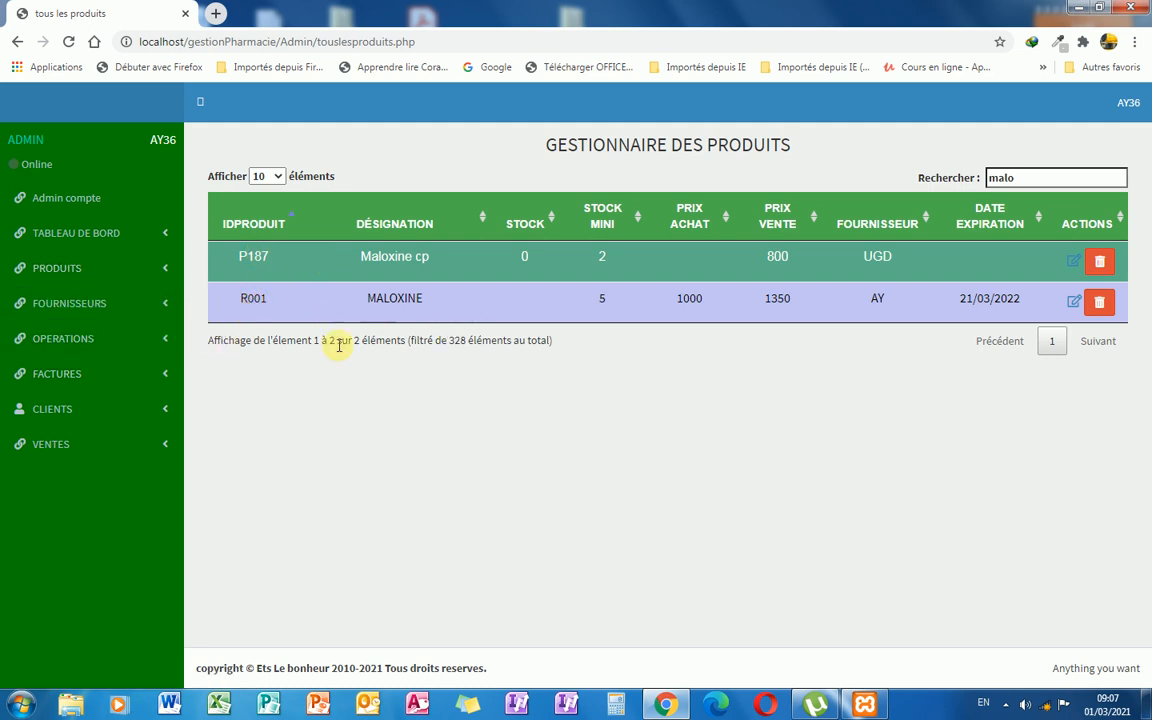
click(165, 343)
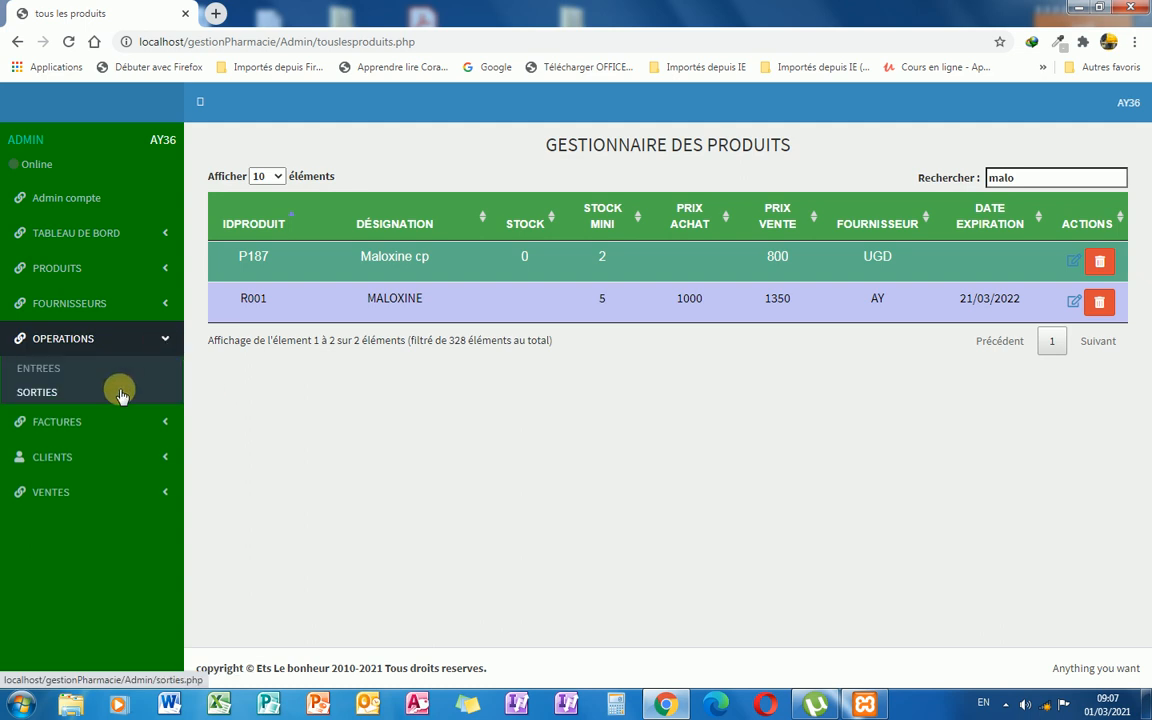
Start a stock entry for product code R001.
click(57, 372)
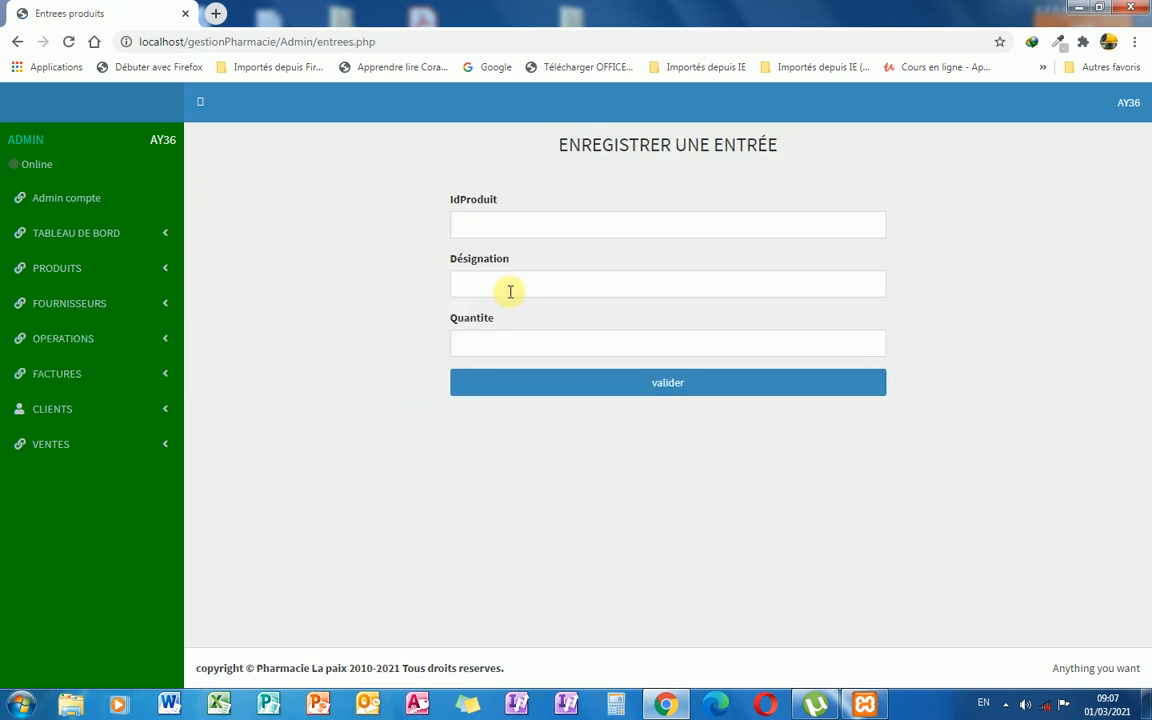
click(491, 229)
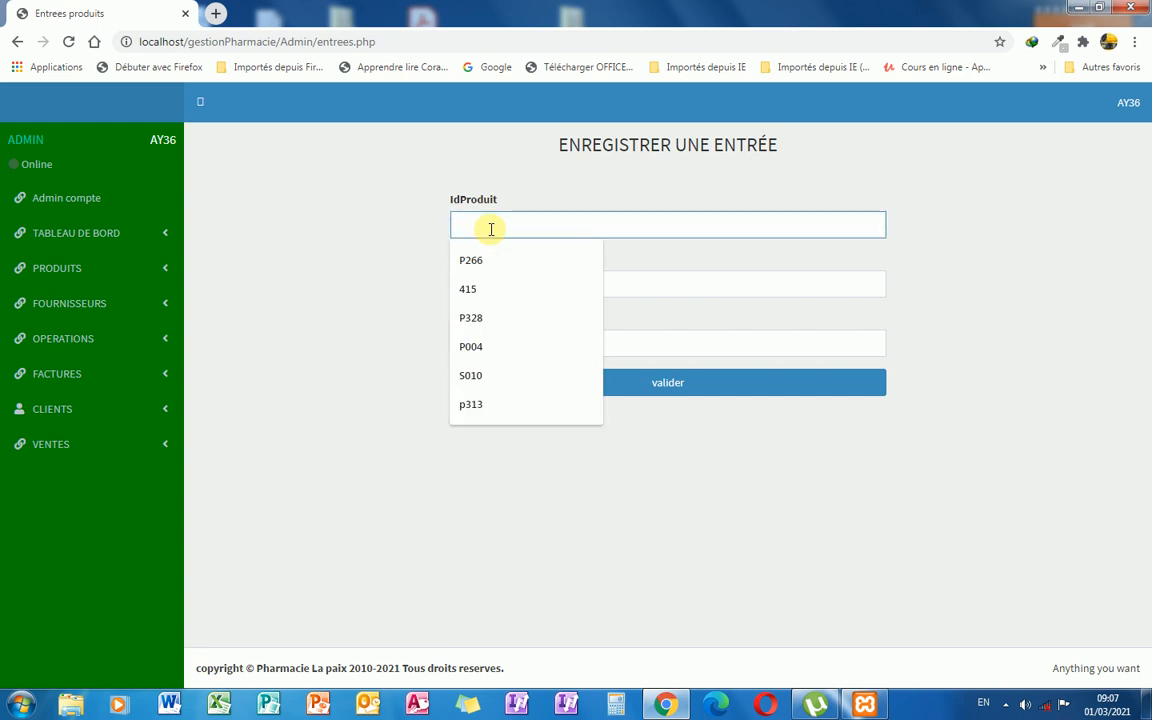
text(r001)
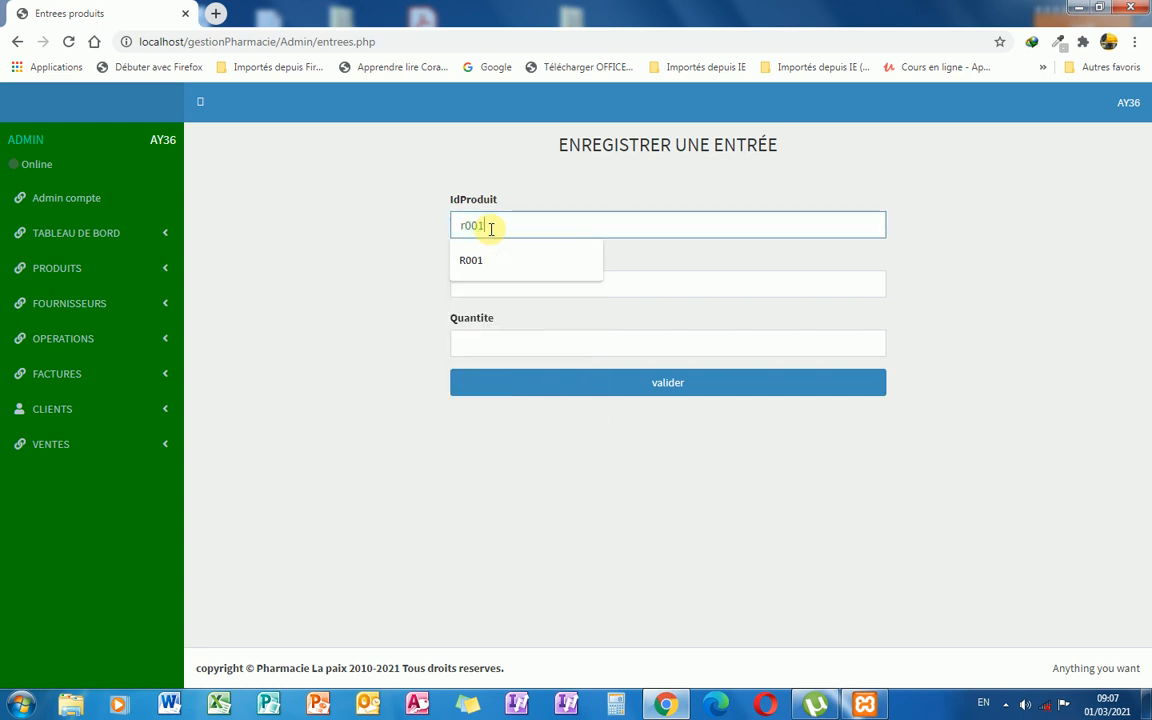
click(720, 285)
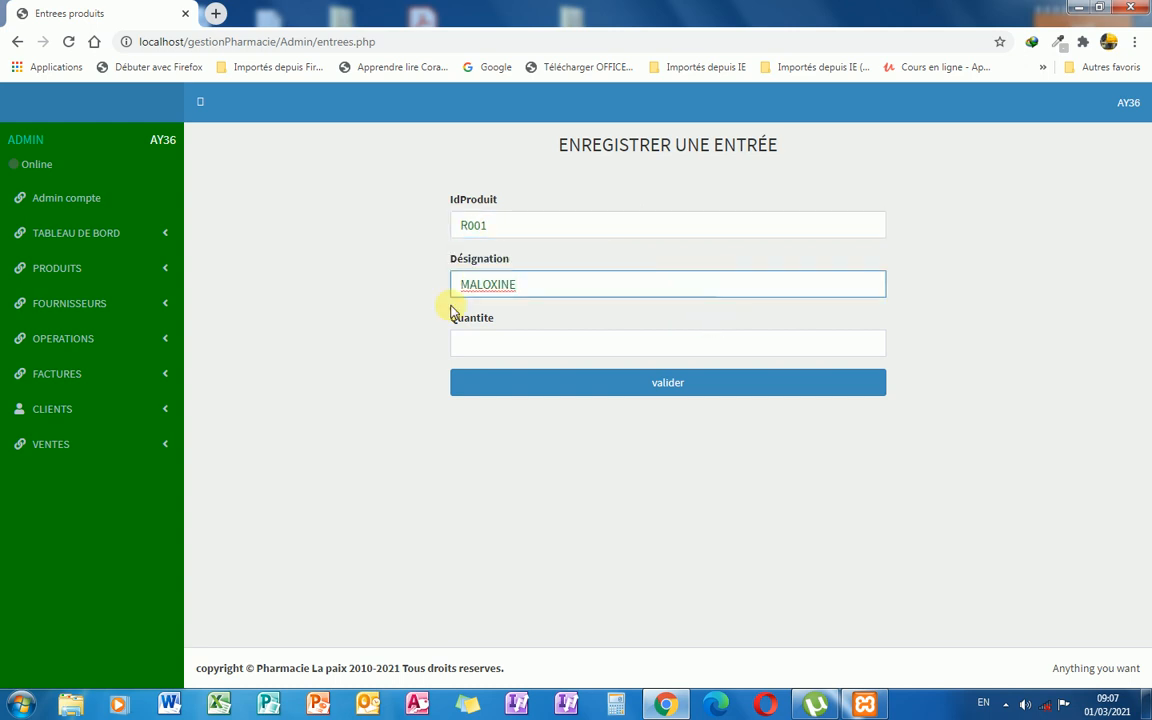
click(501, 339)
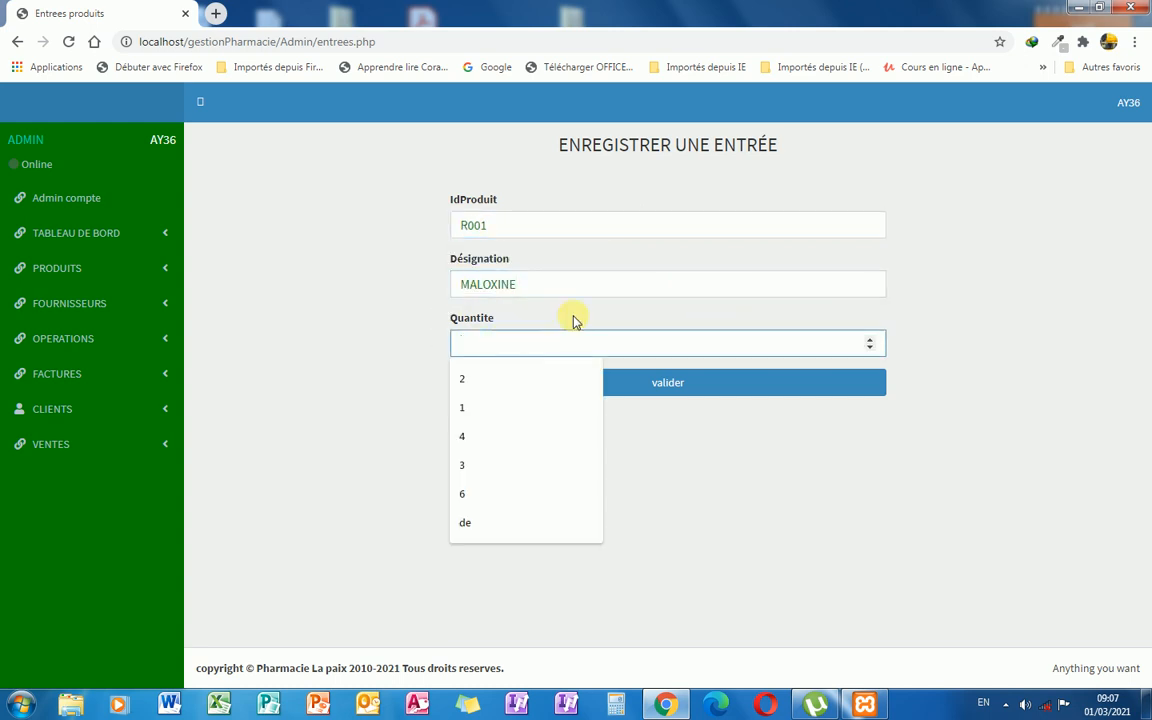
Choose MALOXINE as the designation and record 45 units, bringing its stock to 45.
drag(545, 288, 438, 290)
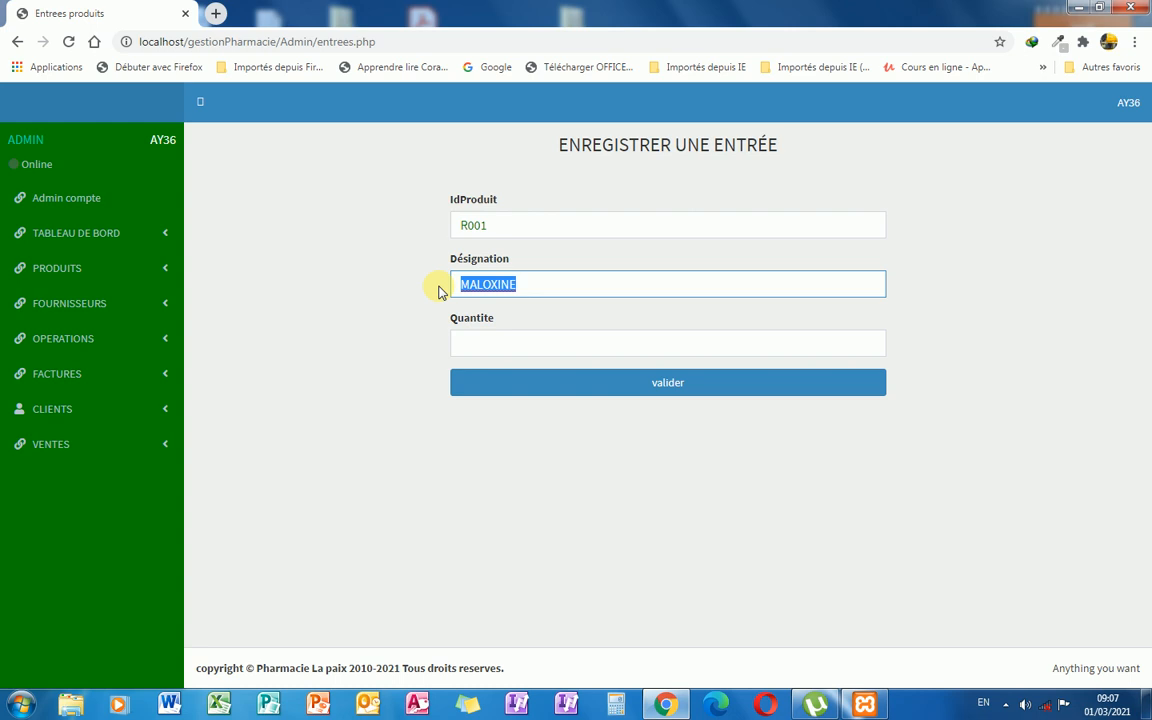
key(BackSpace)
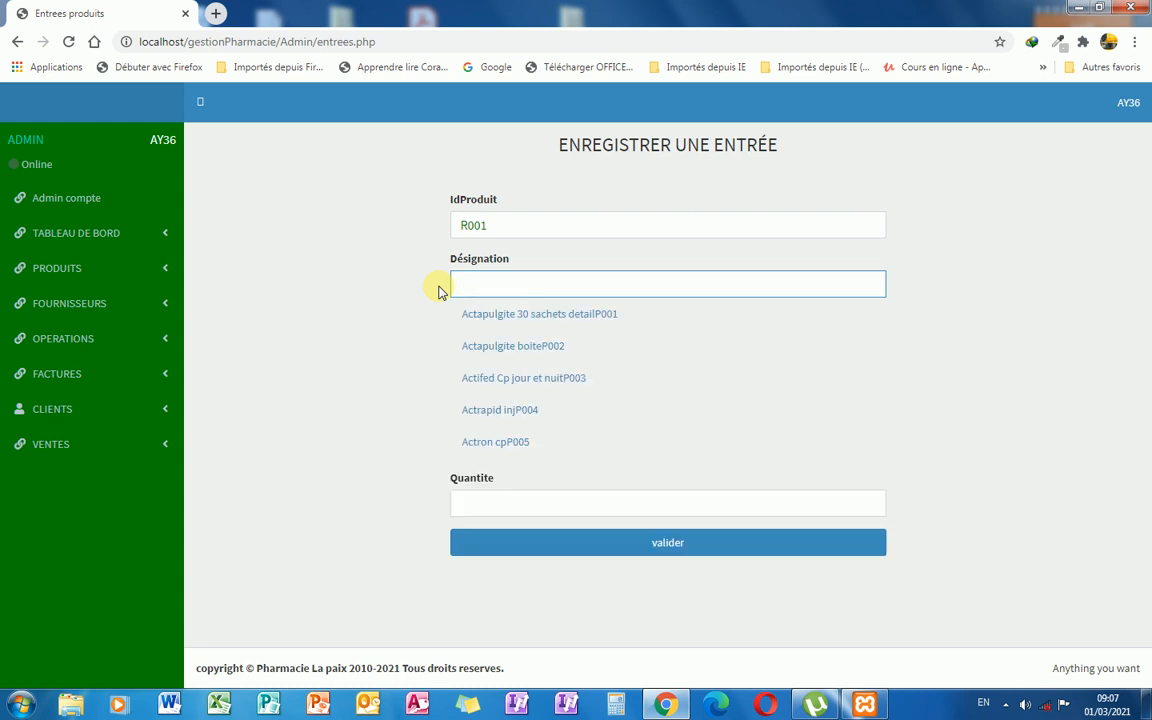
text(malo)
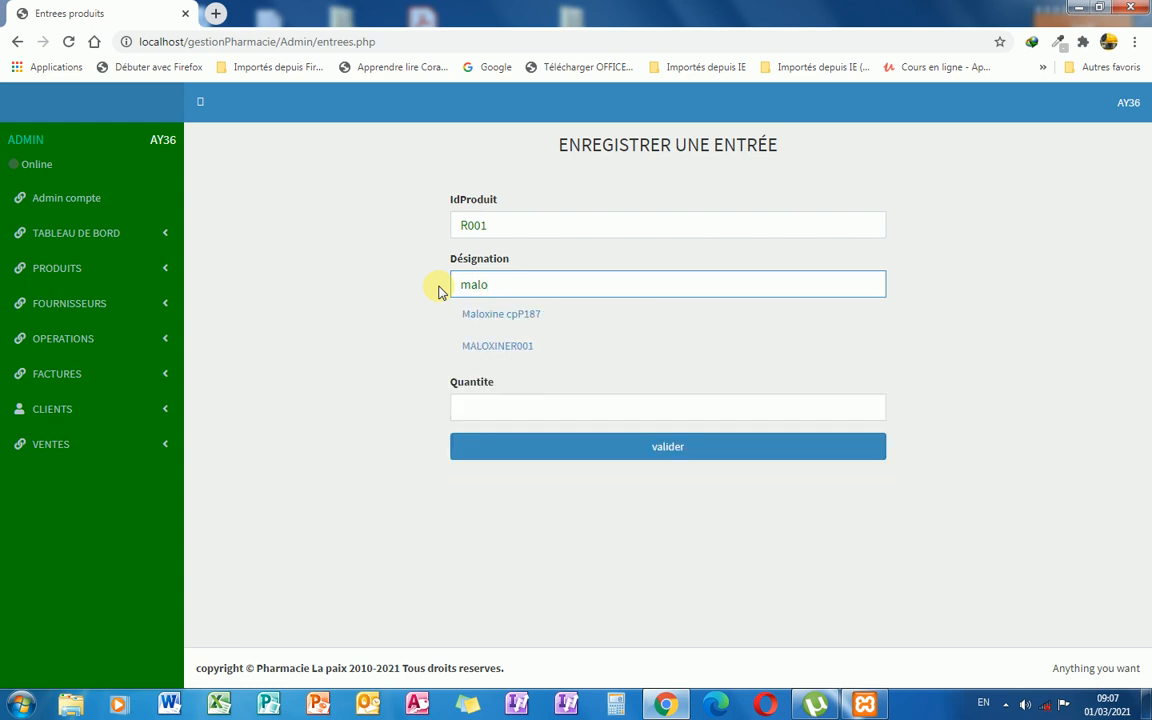
click(519, 348)
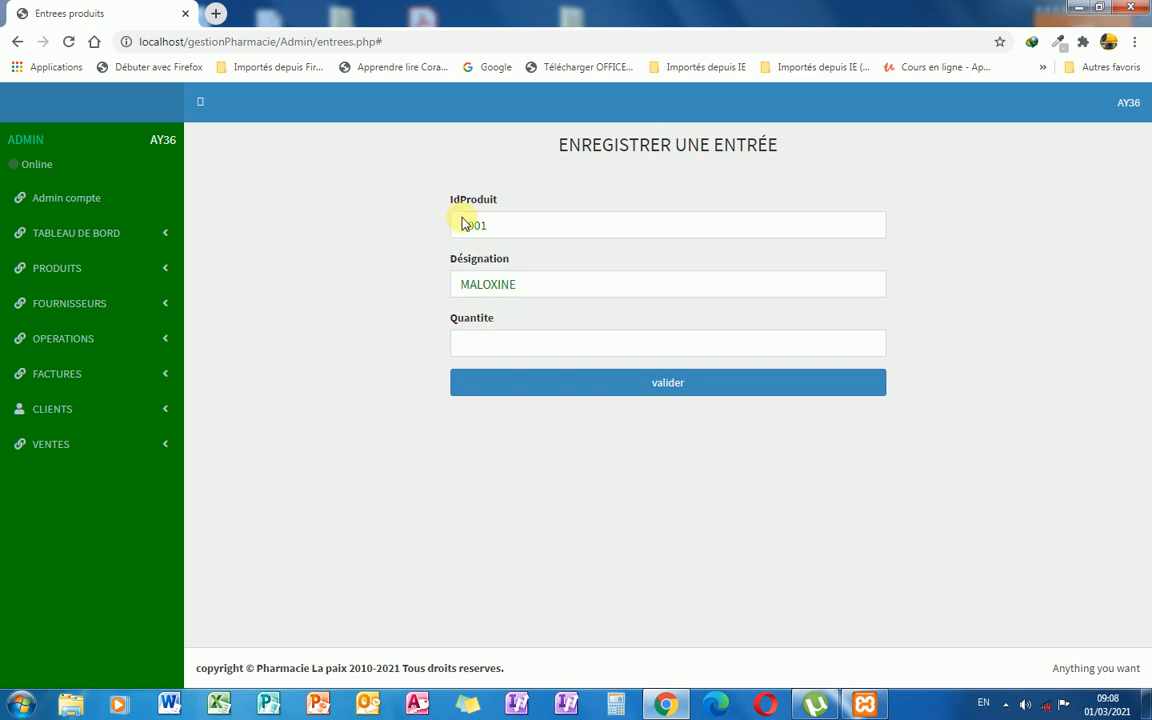
click(516, 345)
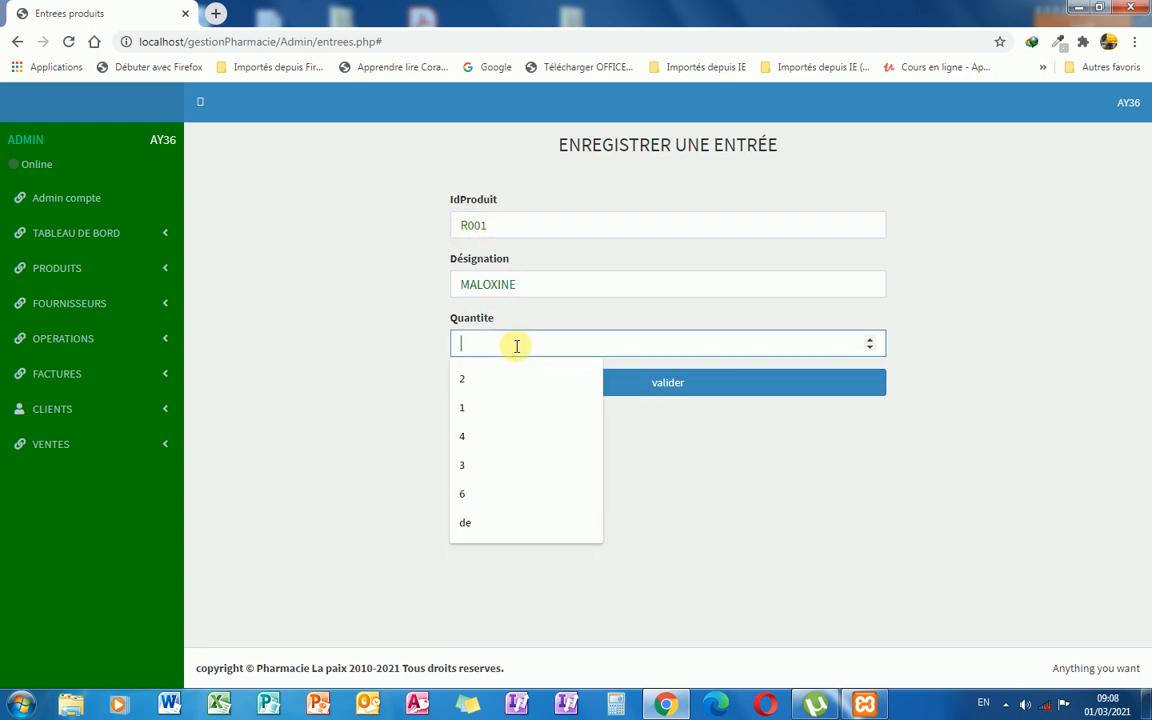
text(45)
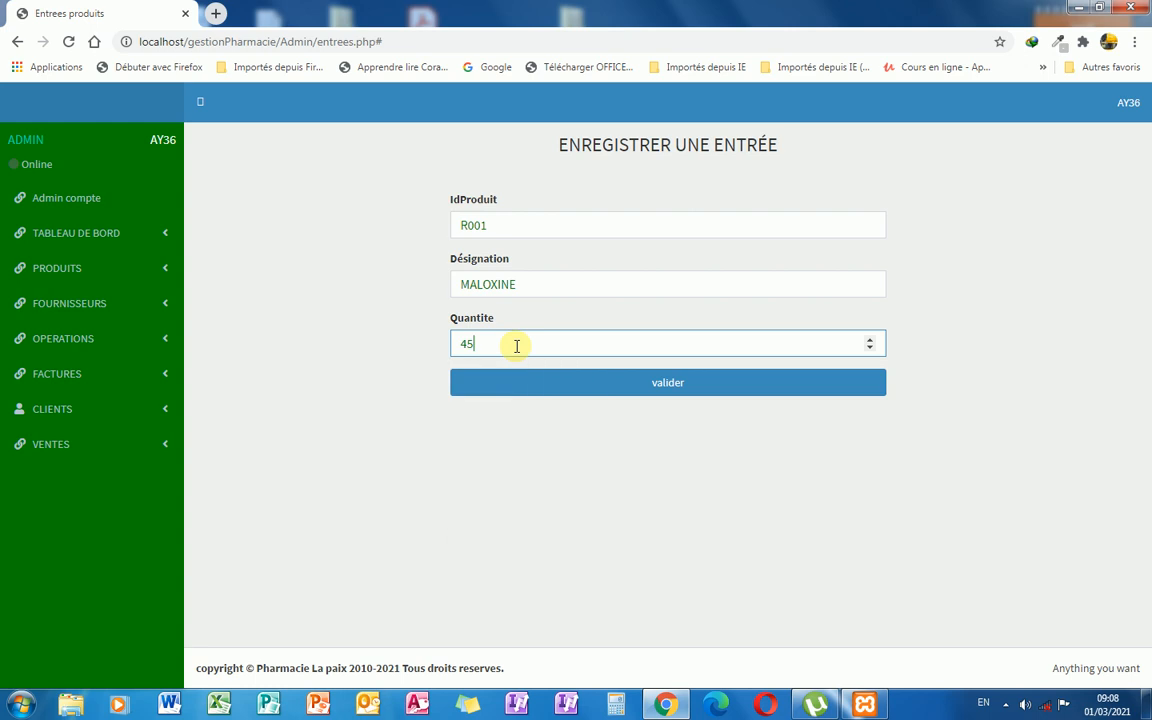
click(580, 390)
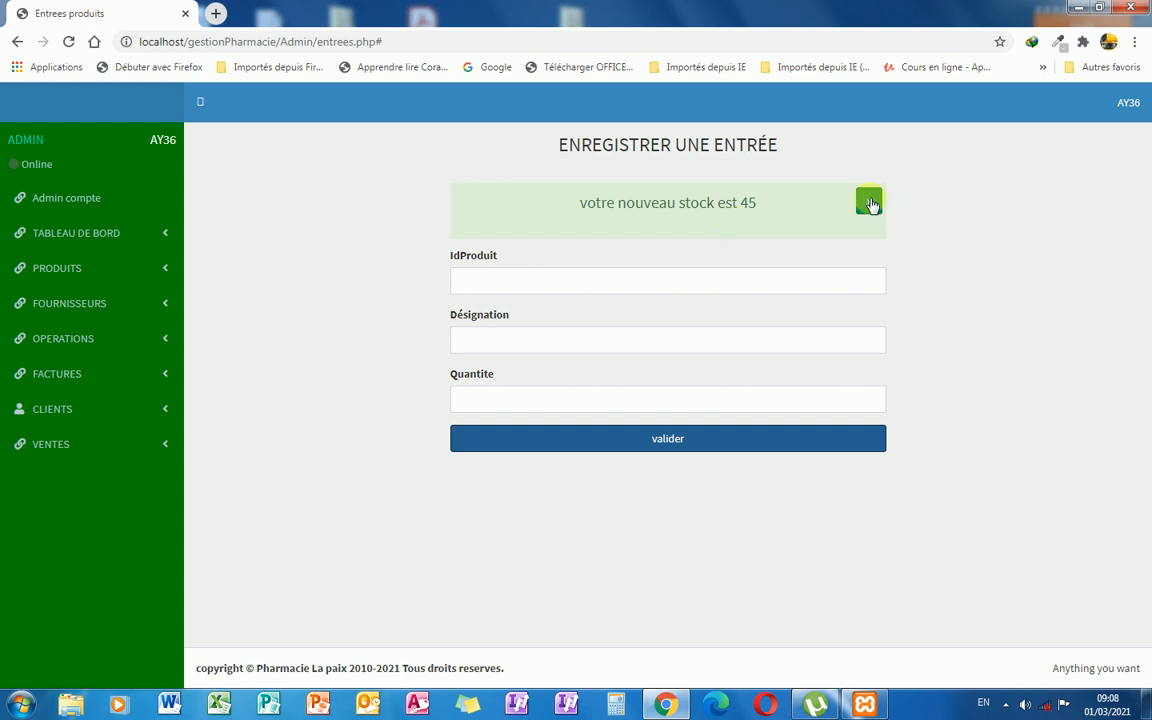
click(867, 202)
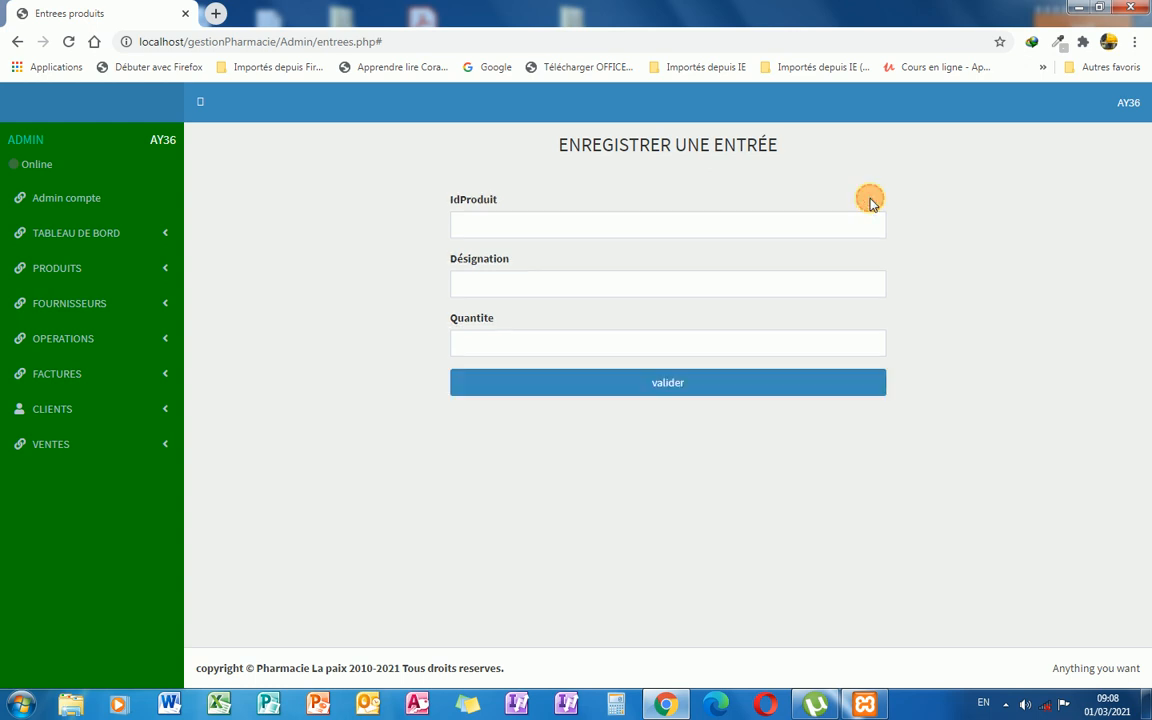
Filter the full product list by 'malo' to confirm MALOXINE R001 shows 45 in stock.
click(157, 276)
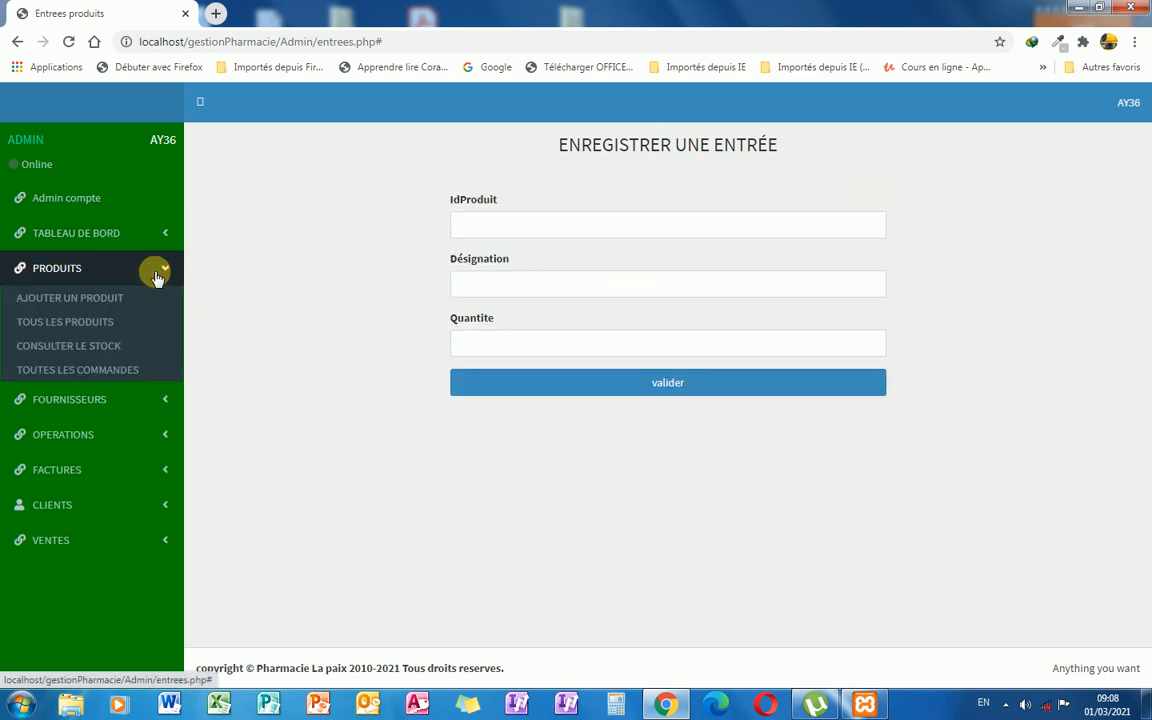
click(110, 322)
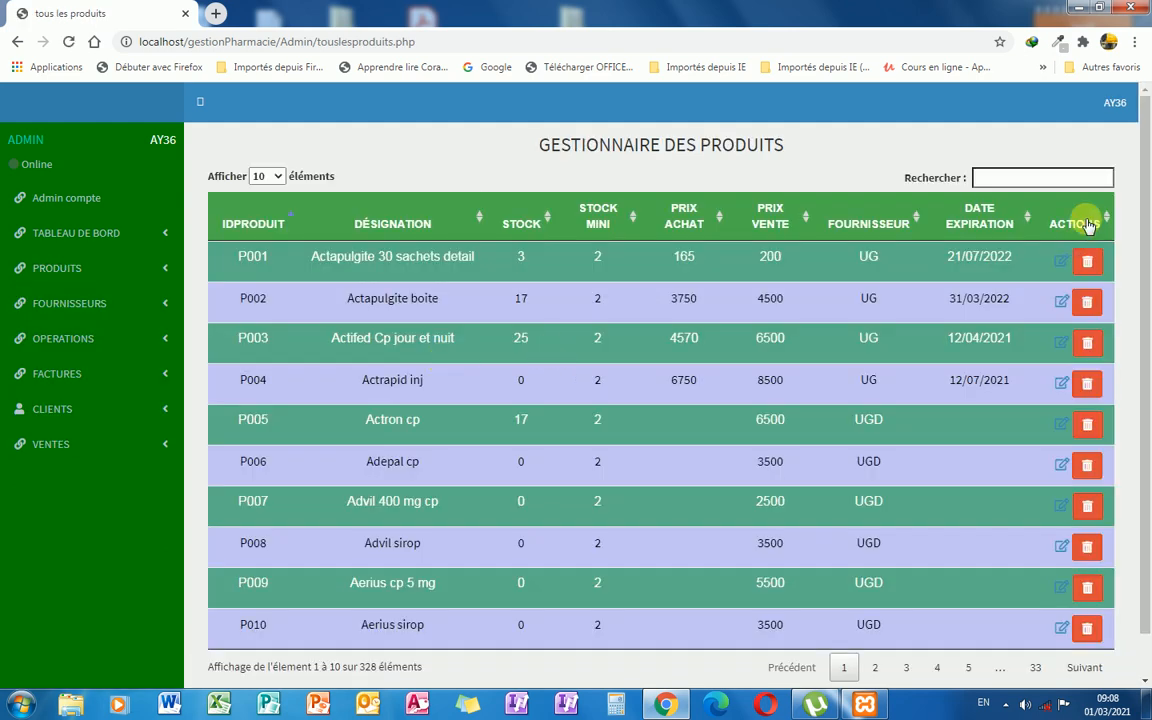
click(1023, 180)
text(malox)
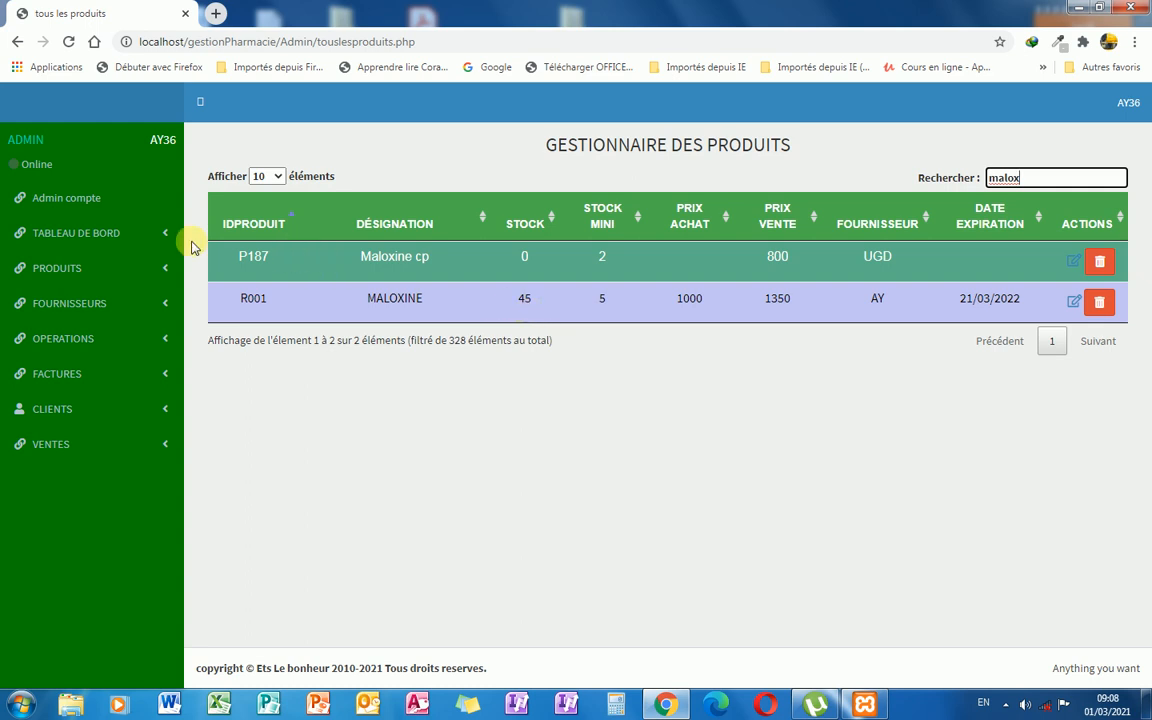
click(168, 344)
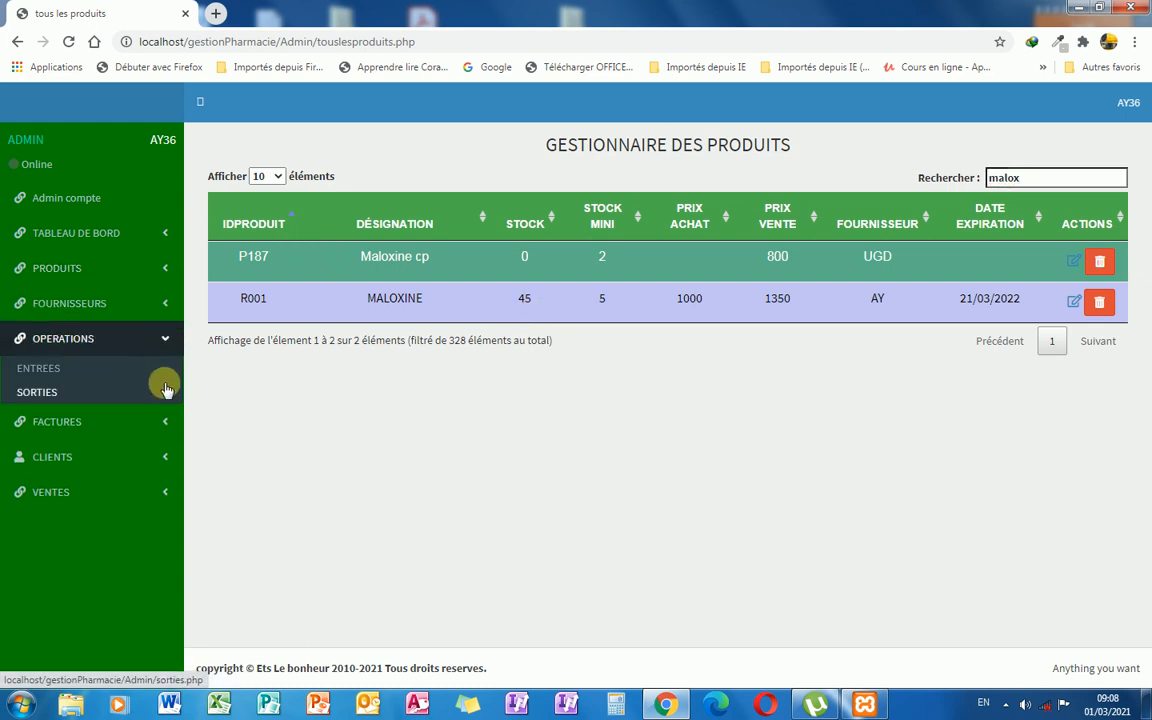
Open Sorties produits and set the client type to Standard, filling in the default client's details.
click(108, 391)
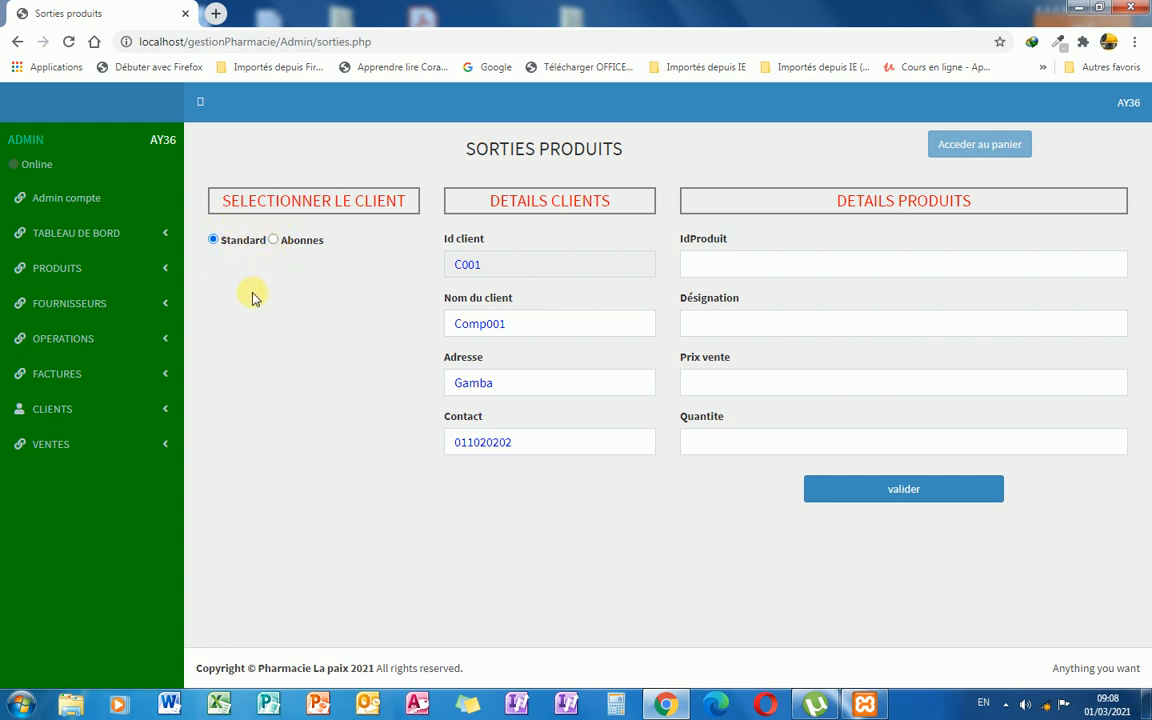
click(289, 246)
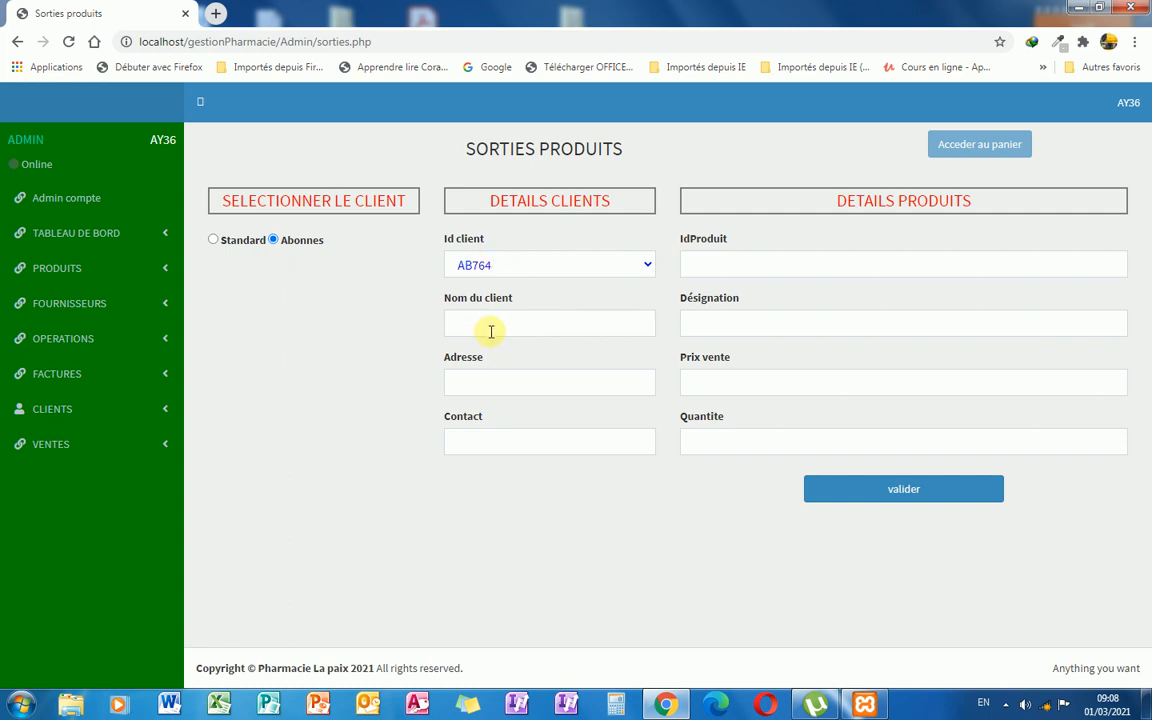
click(213, 241)
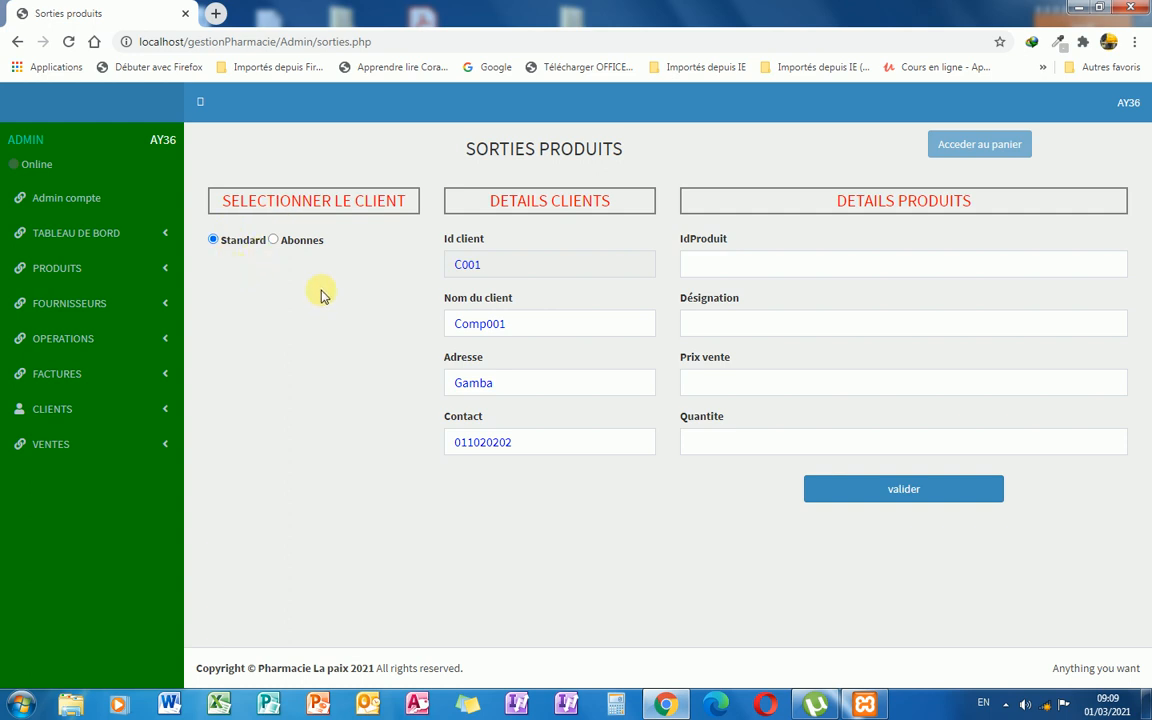
Record an exit of 3 MALOXINE R001 units at 1350, leaving 42 in stock.
click(728, 320)
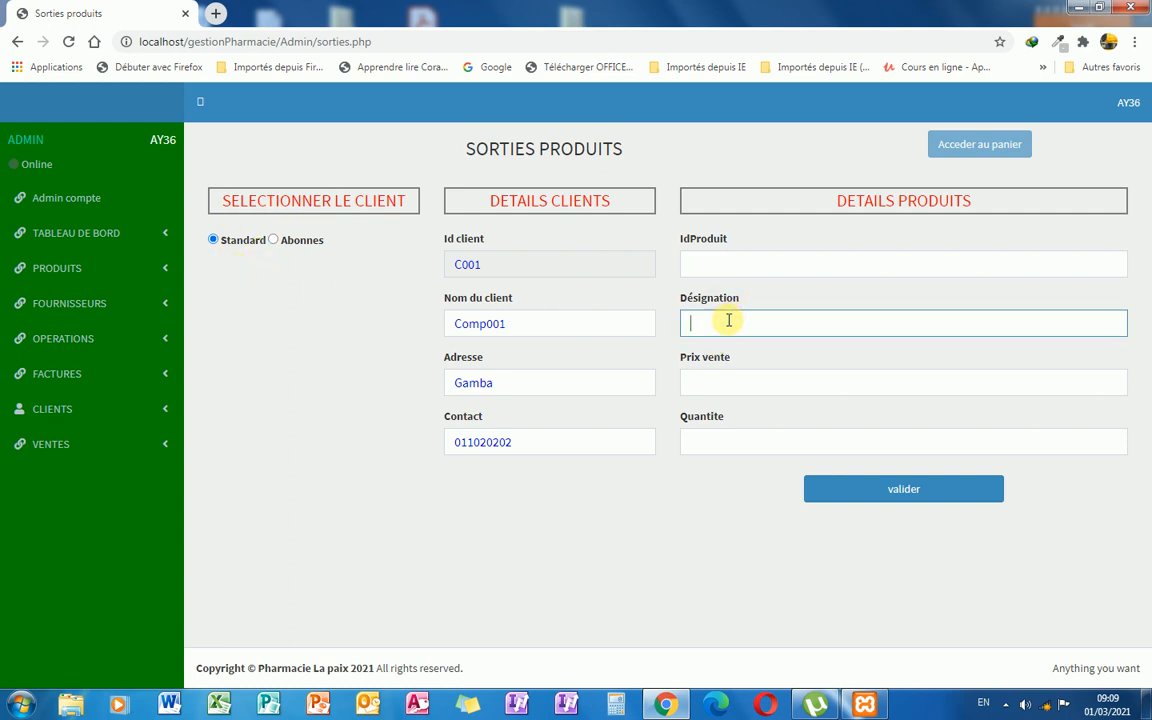
text(malo)
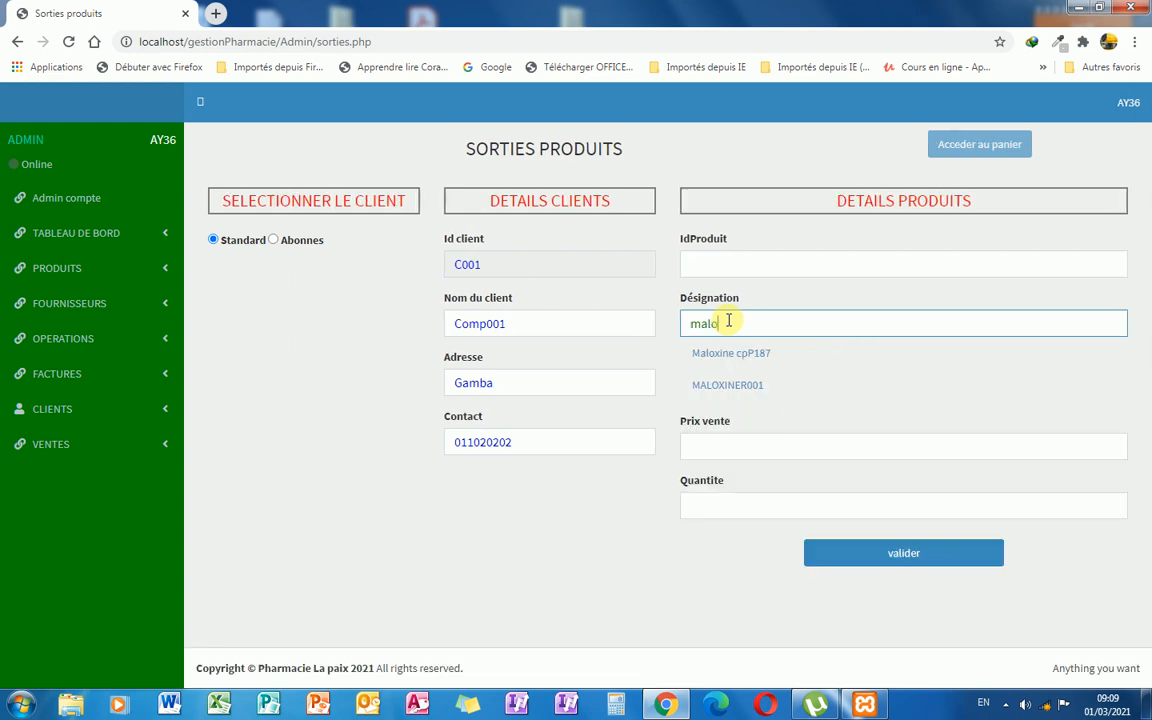
click(735, 393)
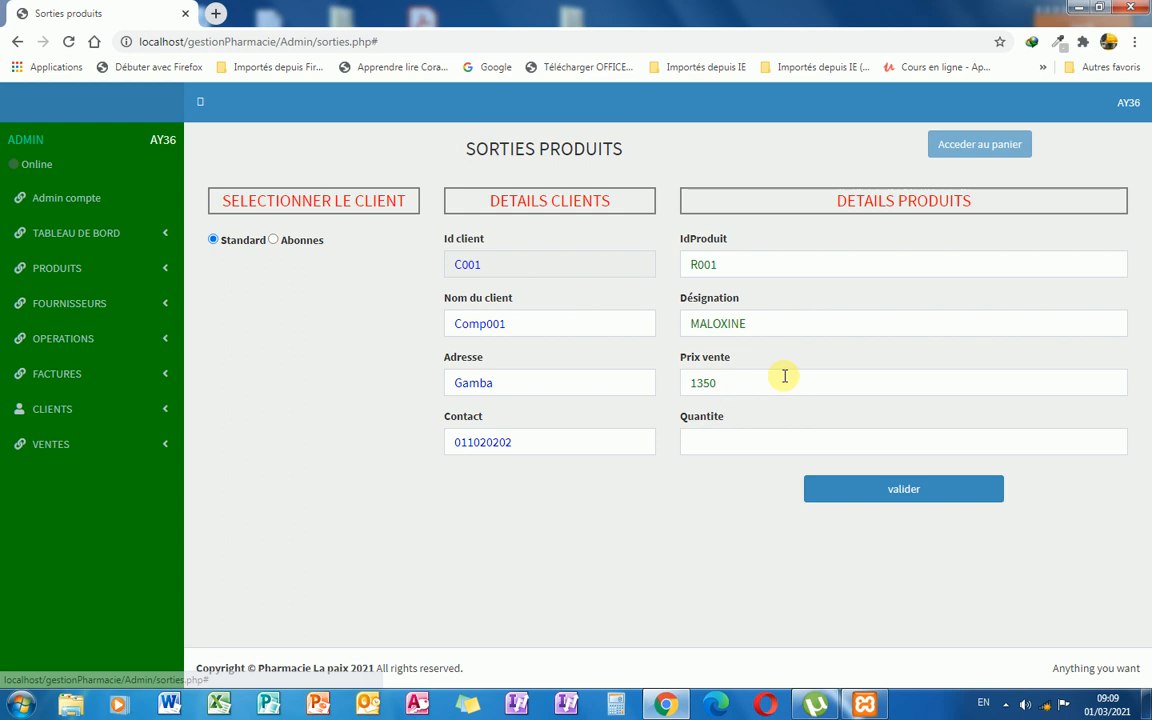
click(729, 439)
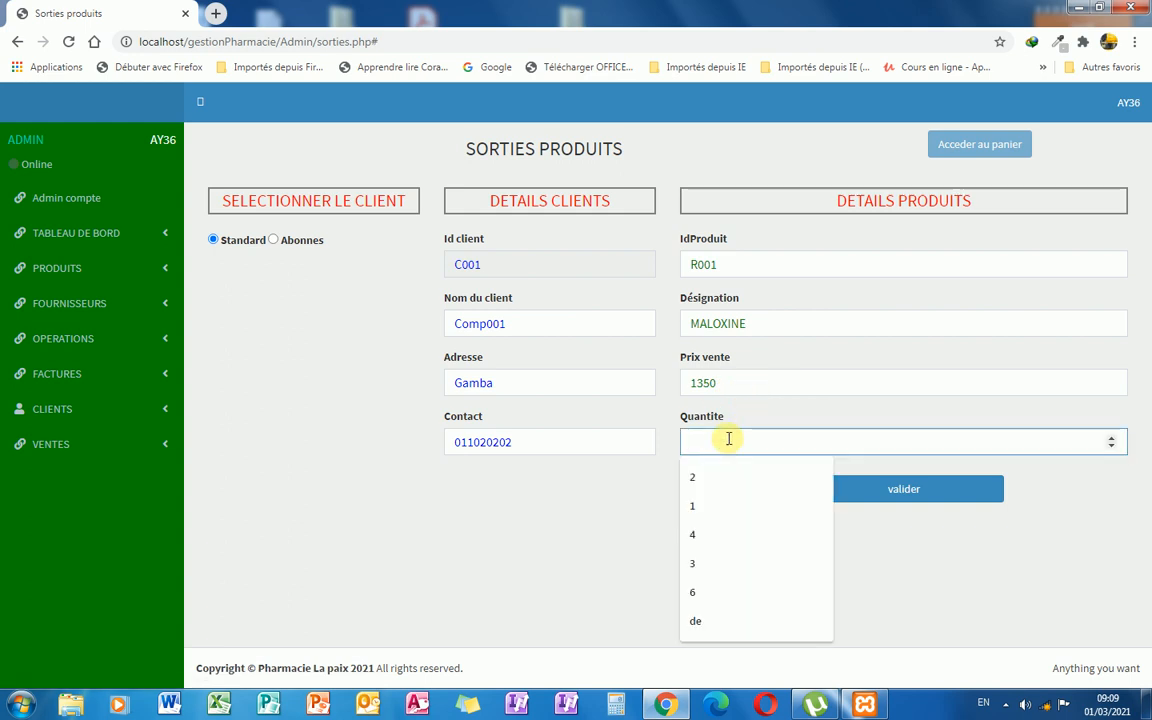
text(3)
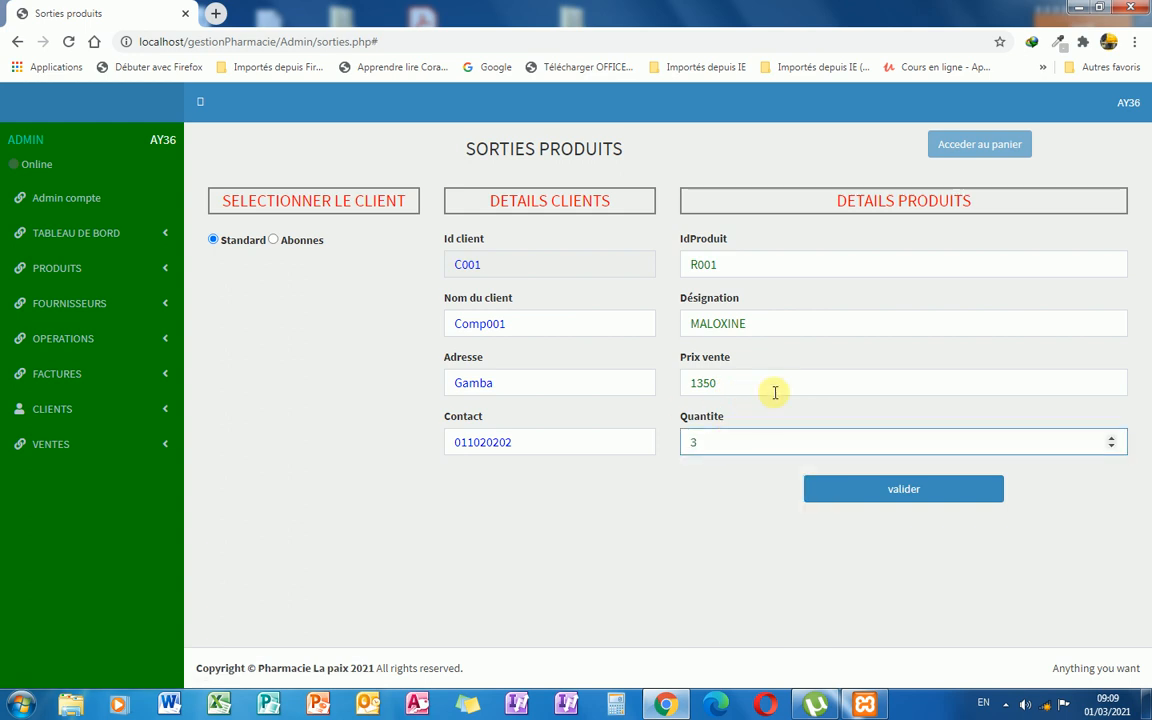
click(904, 493)
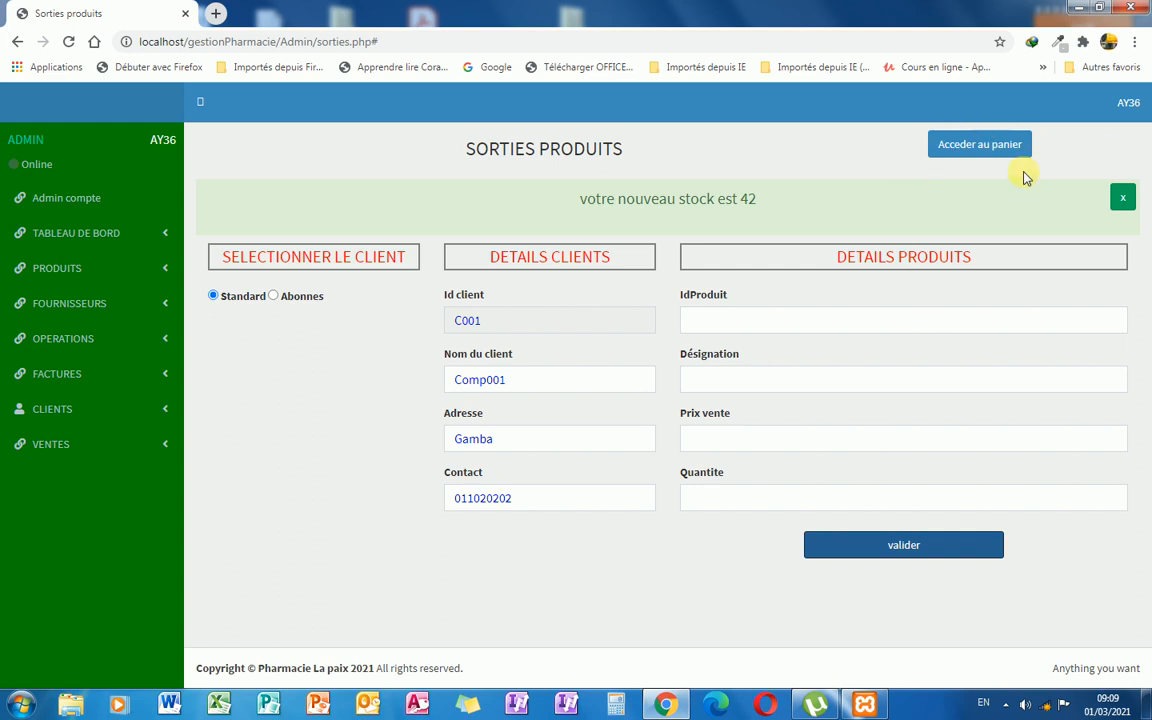
click(1123, 197)
click(720, 324)
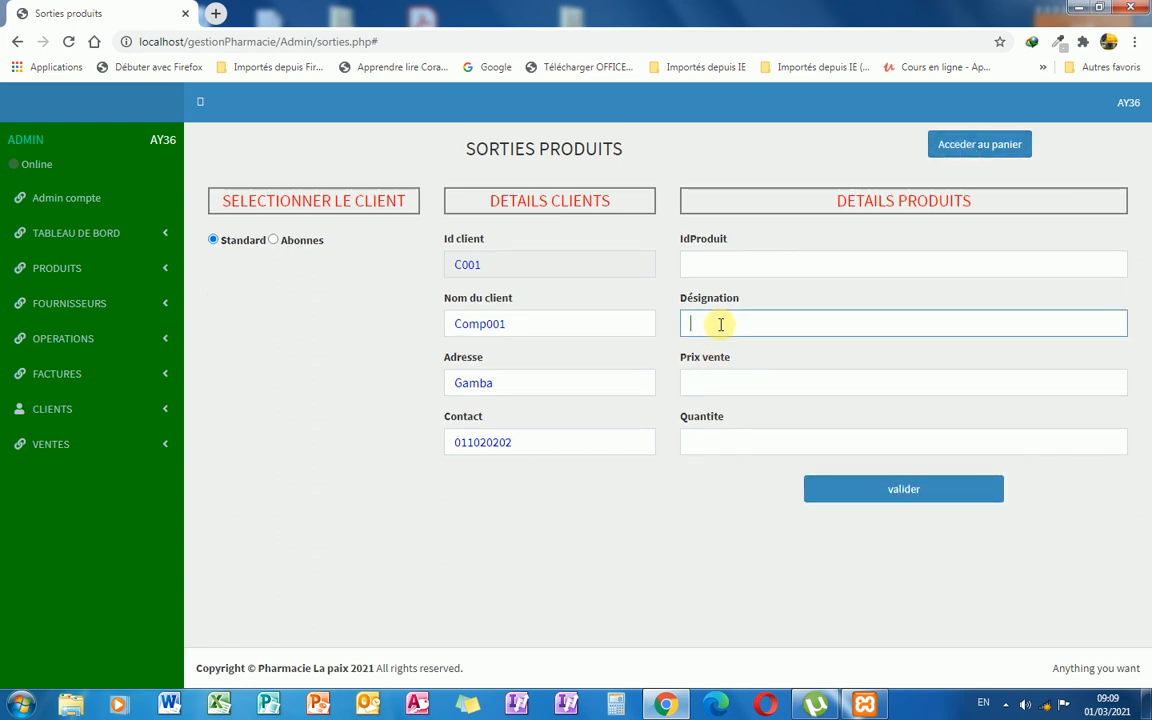
Try adding 6 Actapulgite 30 sachets detail, which is refused for insufficient stock.
text(ac)
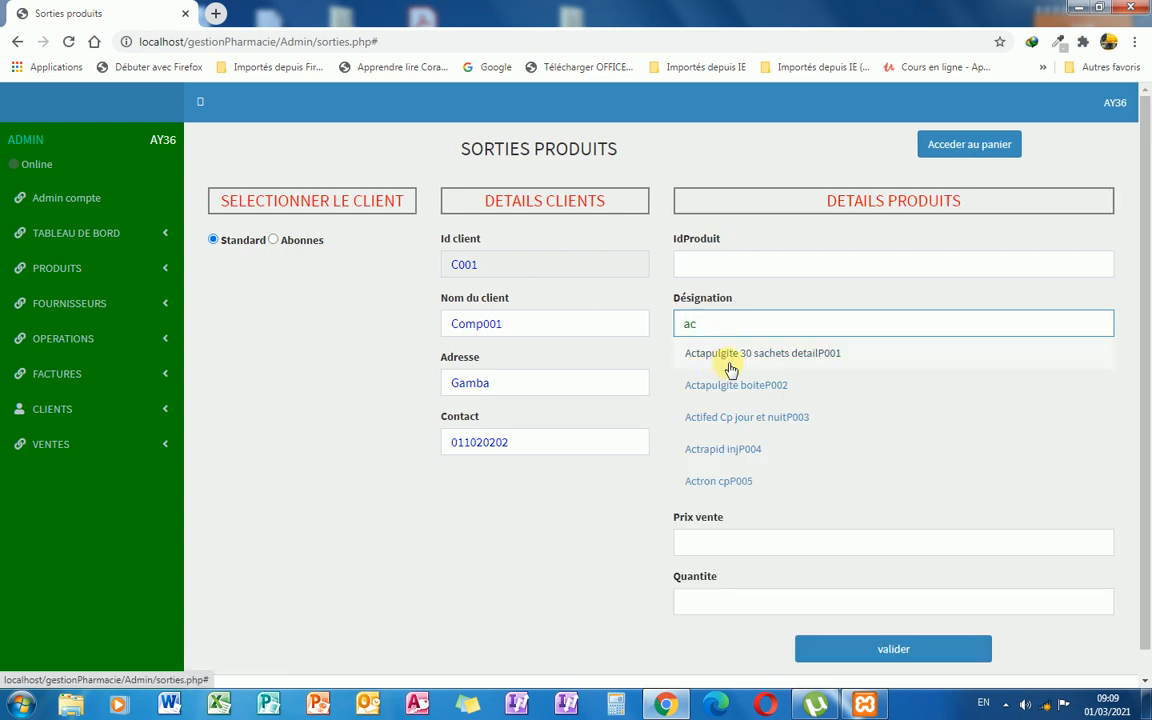
click(730, 362)
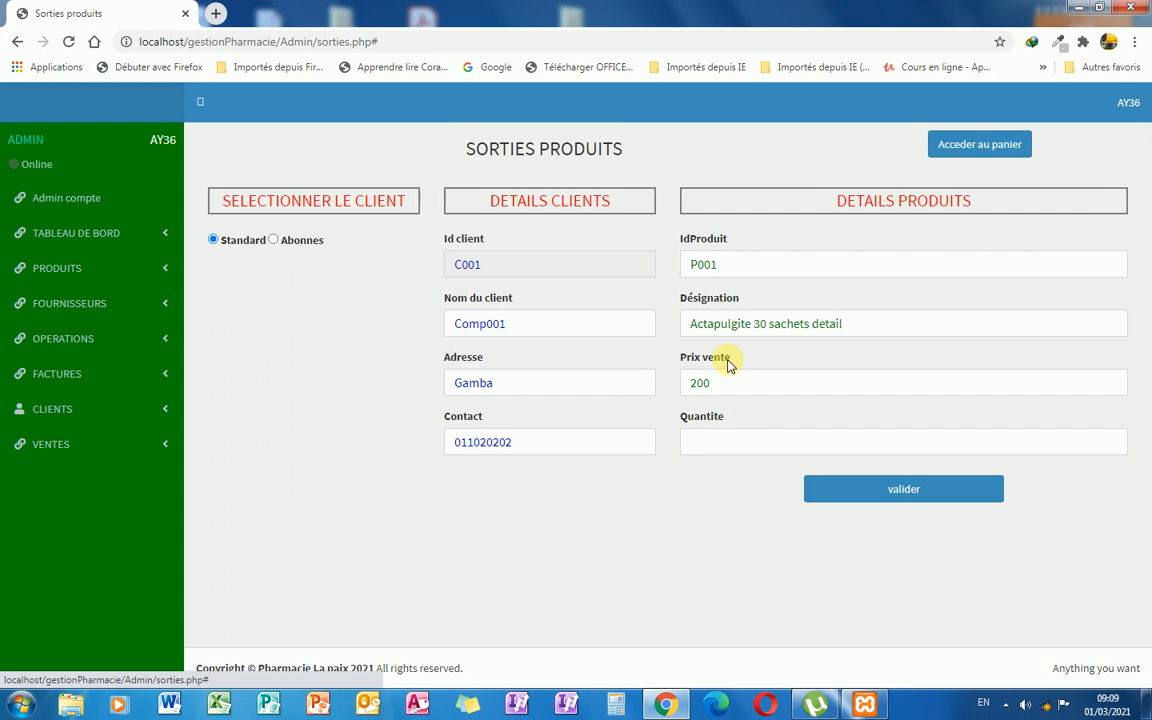
click(746, 265)
click(740, 443)
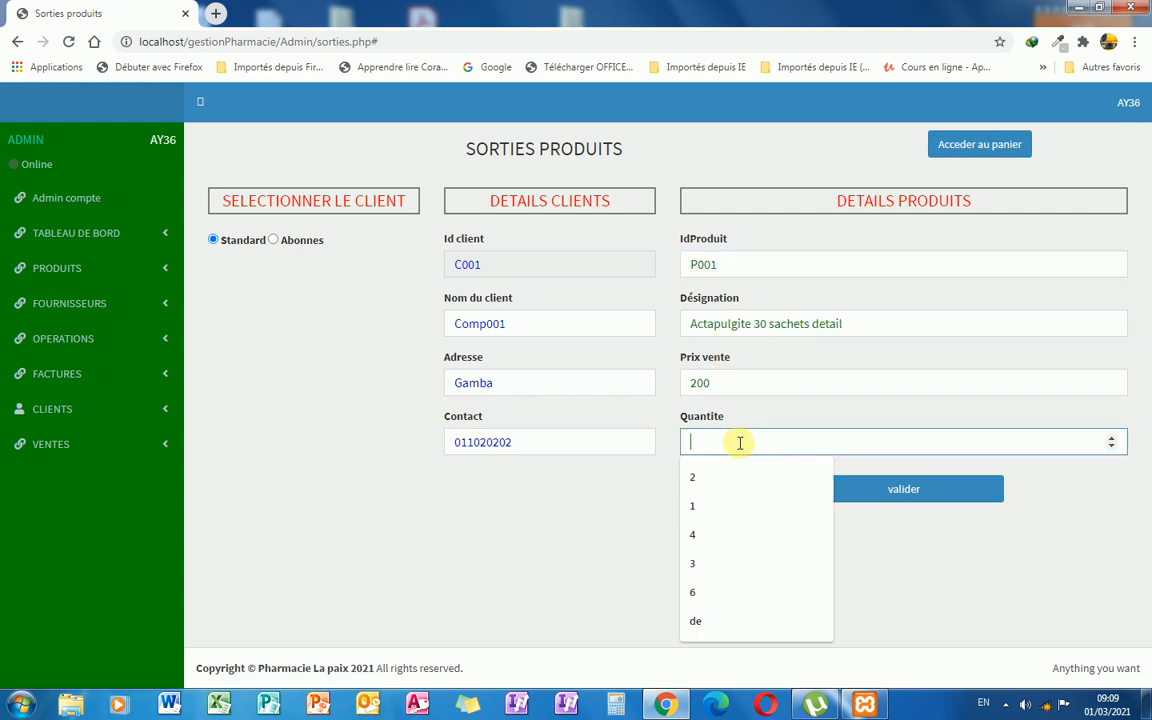
text(6)
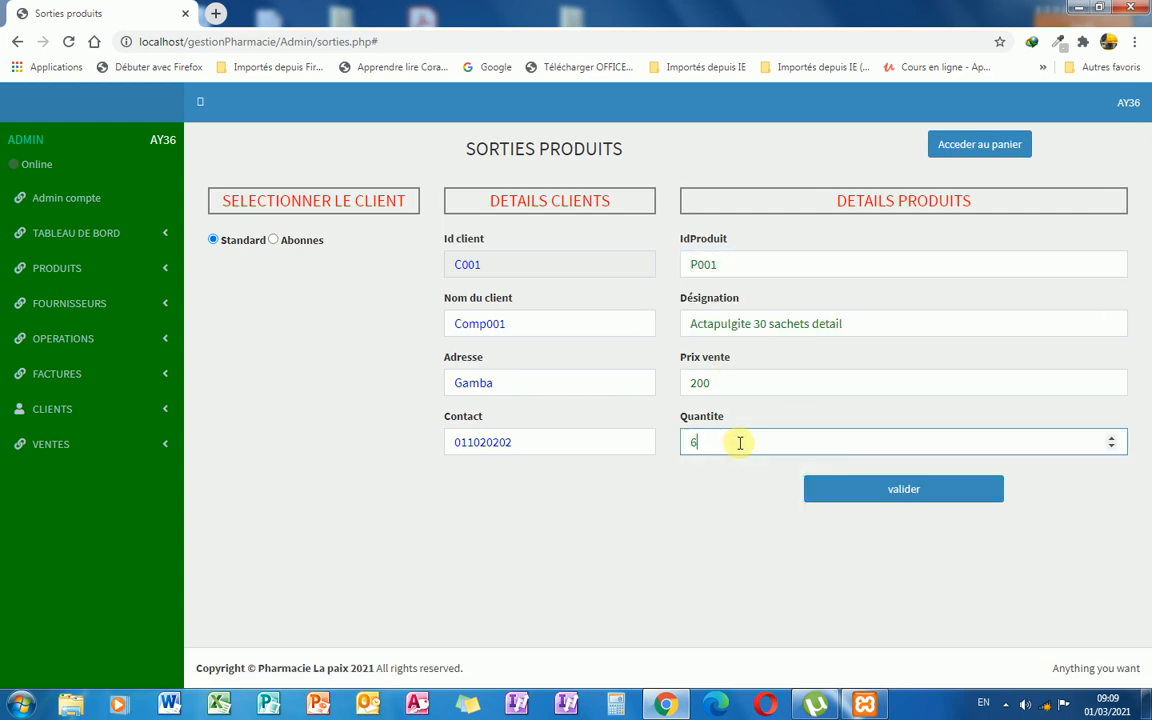
click(895, 496)
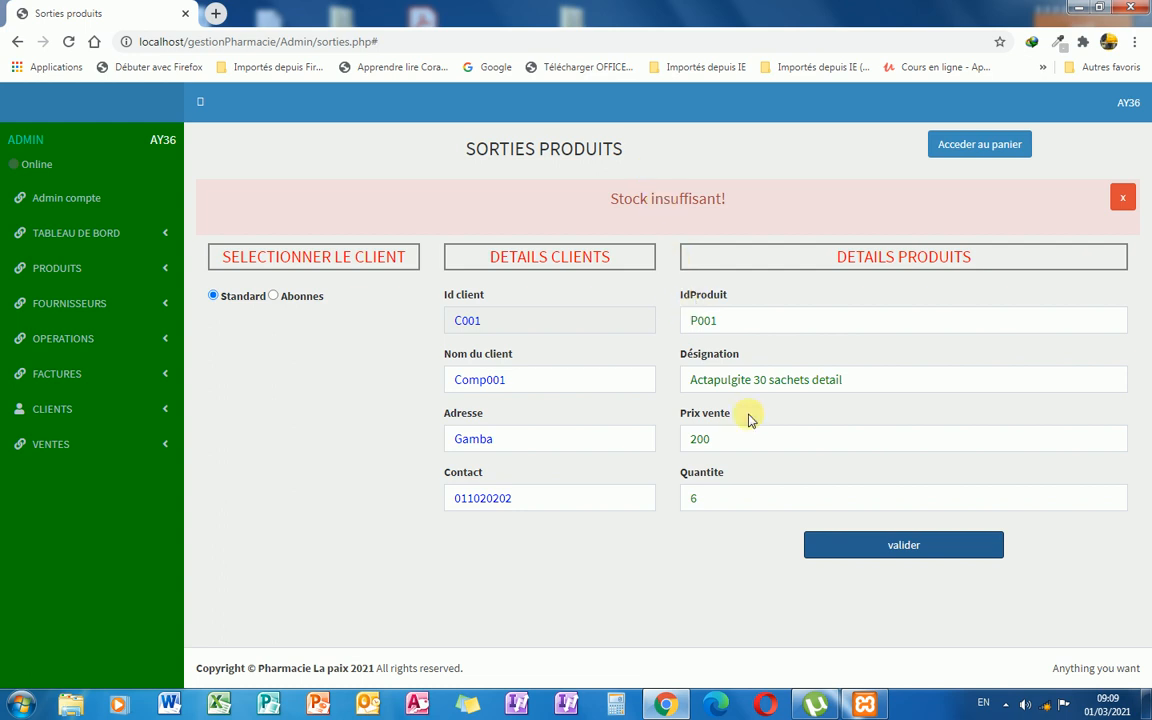
Change the Actapulgite quantity to 2 and record the exit, leaving 1 in stock.
click(723, 501)
key(BackSpace)
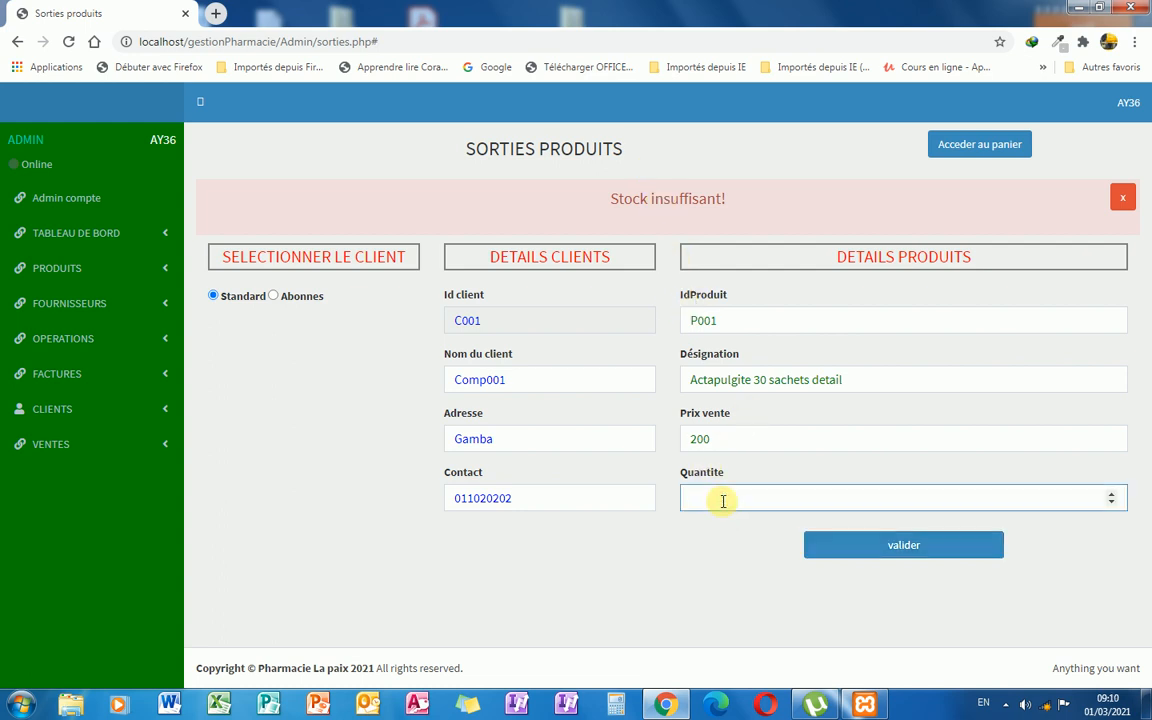
click(881, 546)
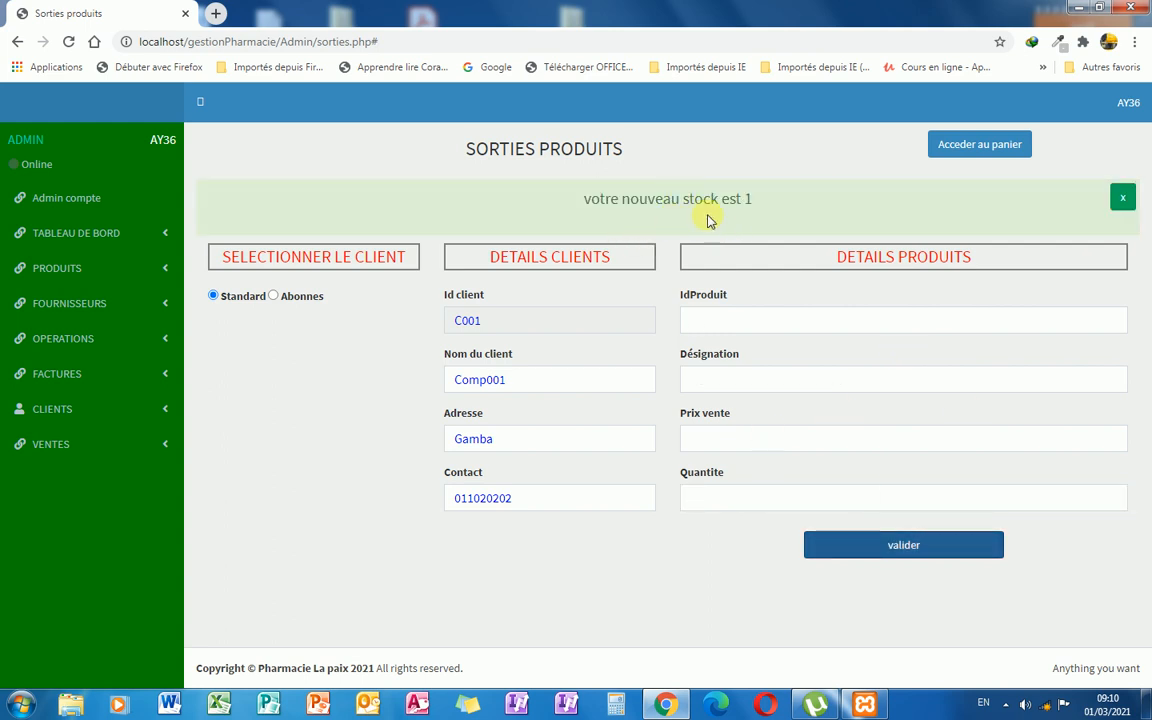
click(1122, 197)
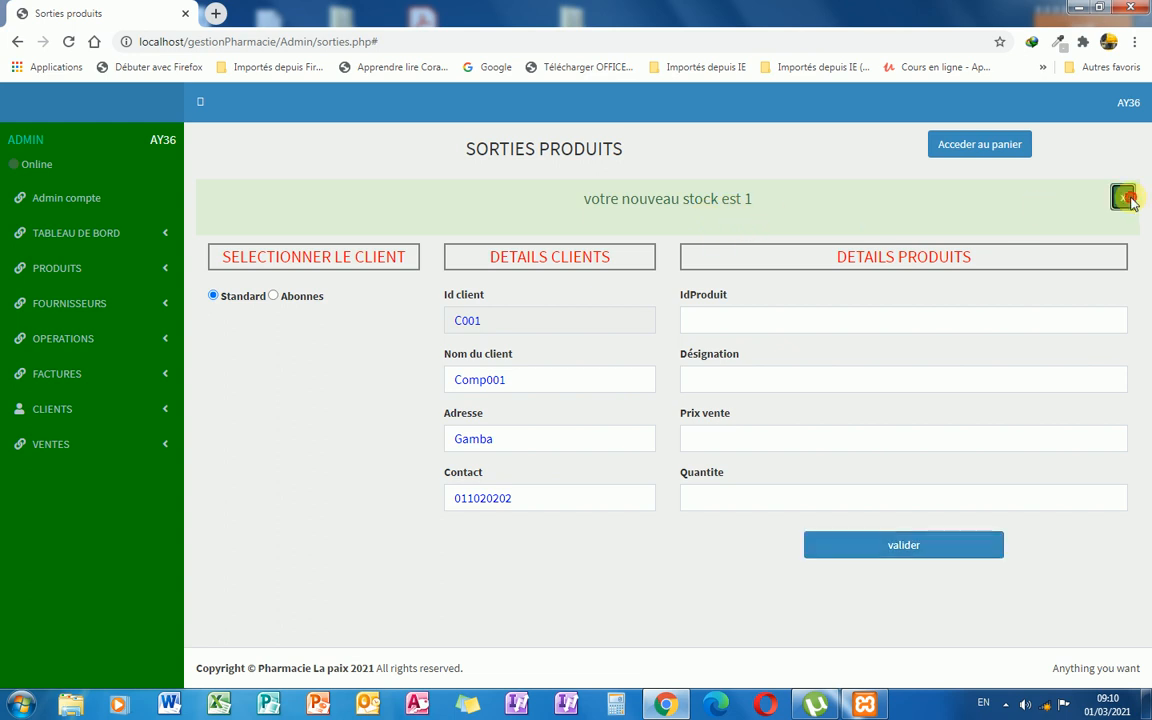
click(739, 320)
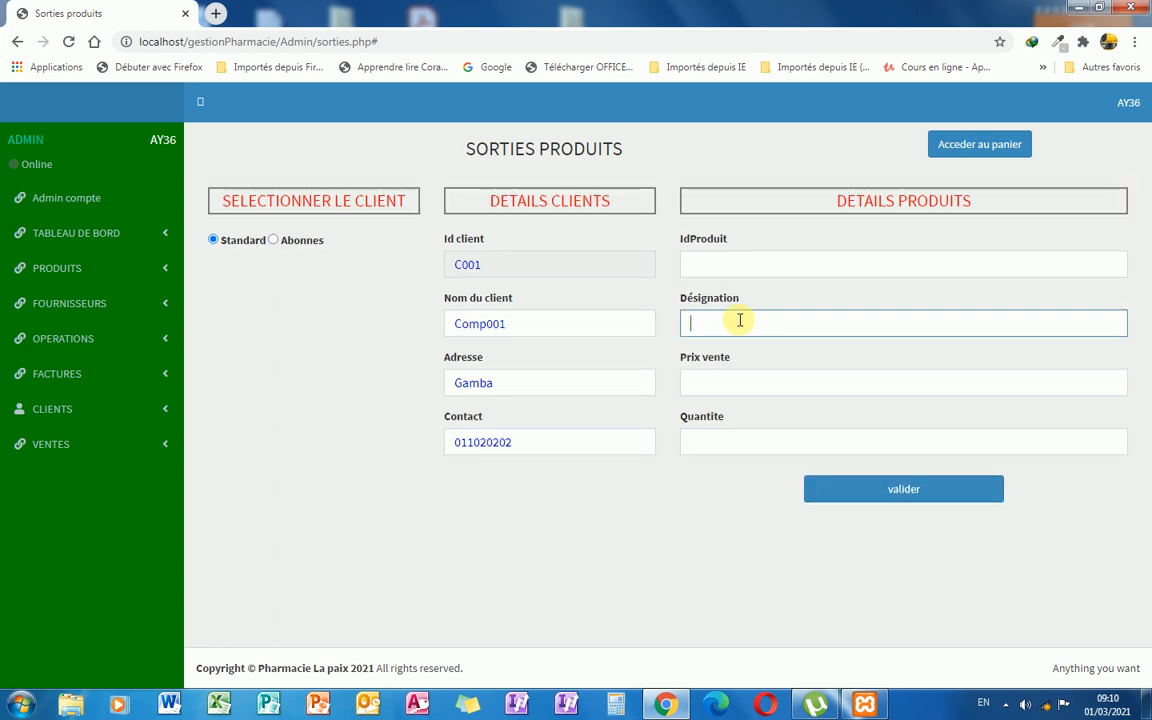
Try adding 2 Doliprane 1 g cp, which is refused for low stock.
text(a)
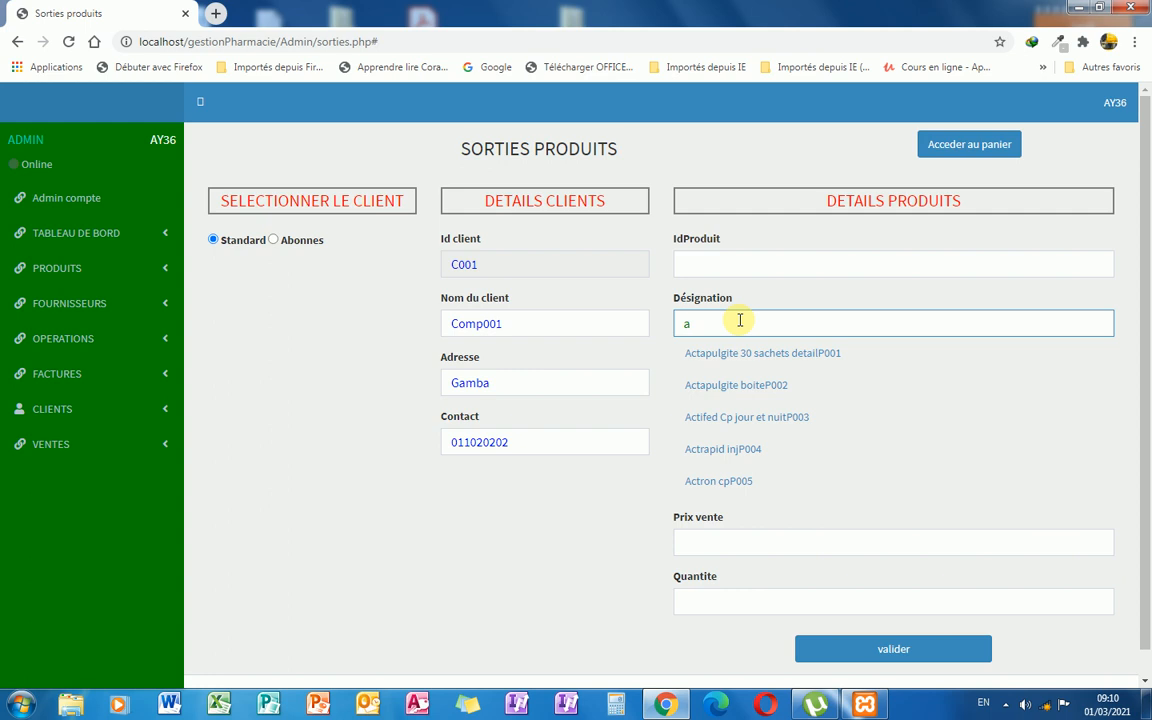
text(dol)
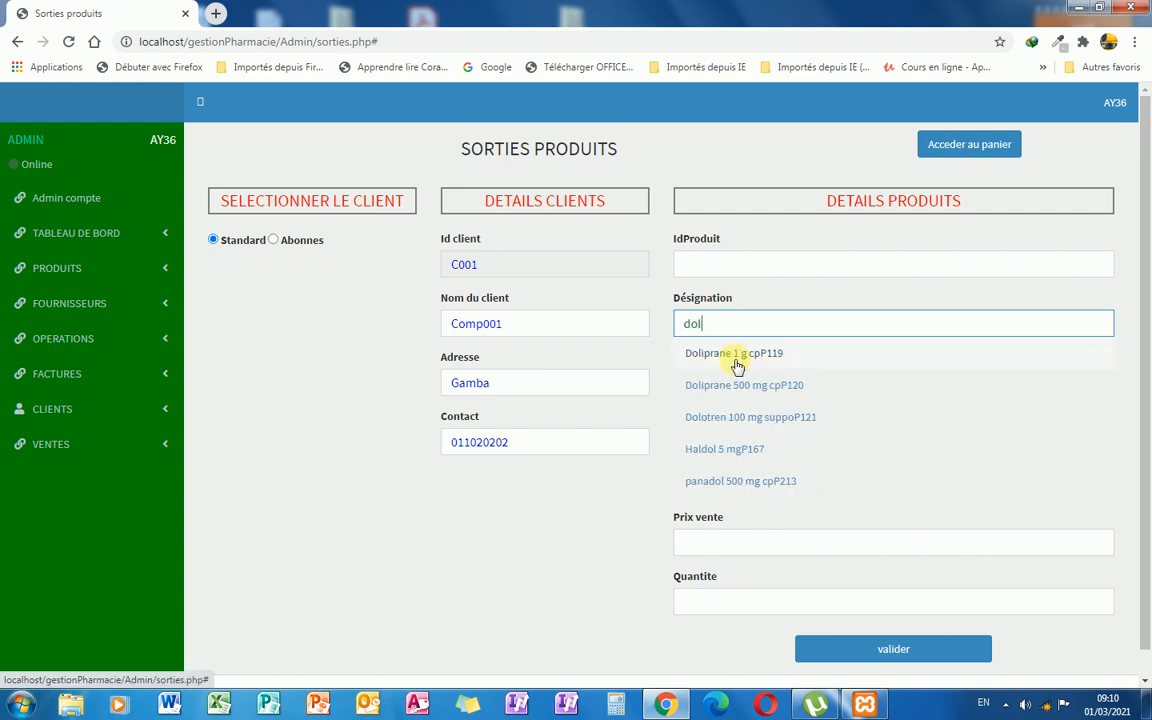
click(740, 358)
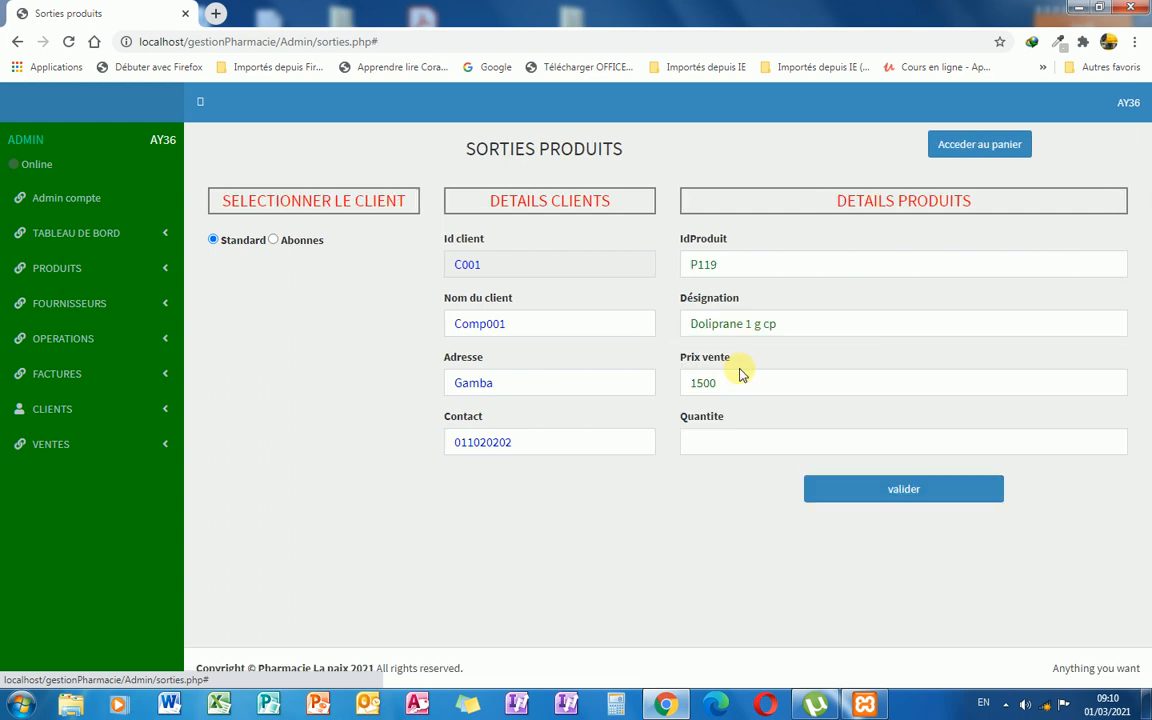
click(743, 265)
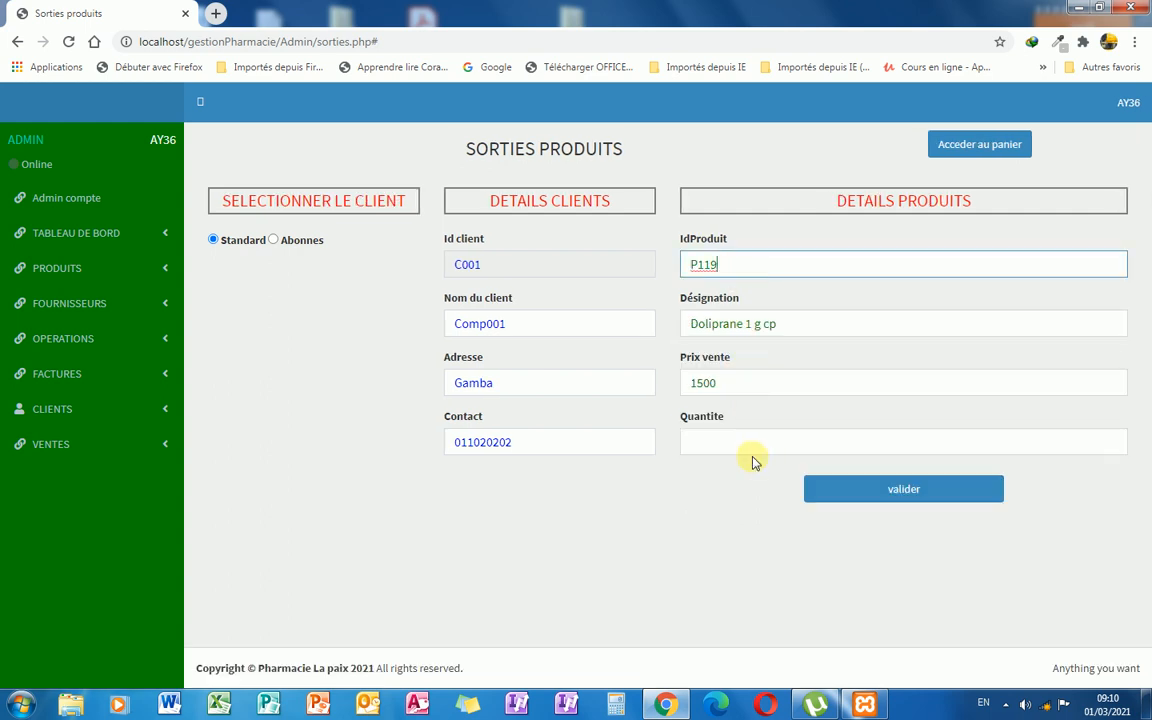
click(739, 449)
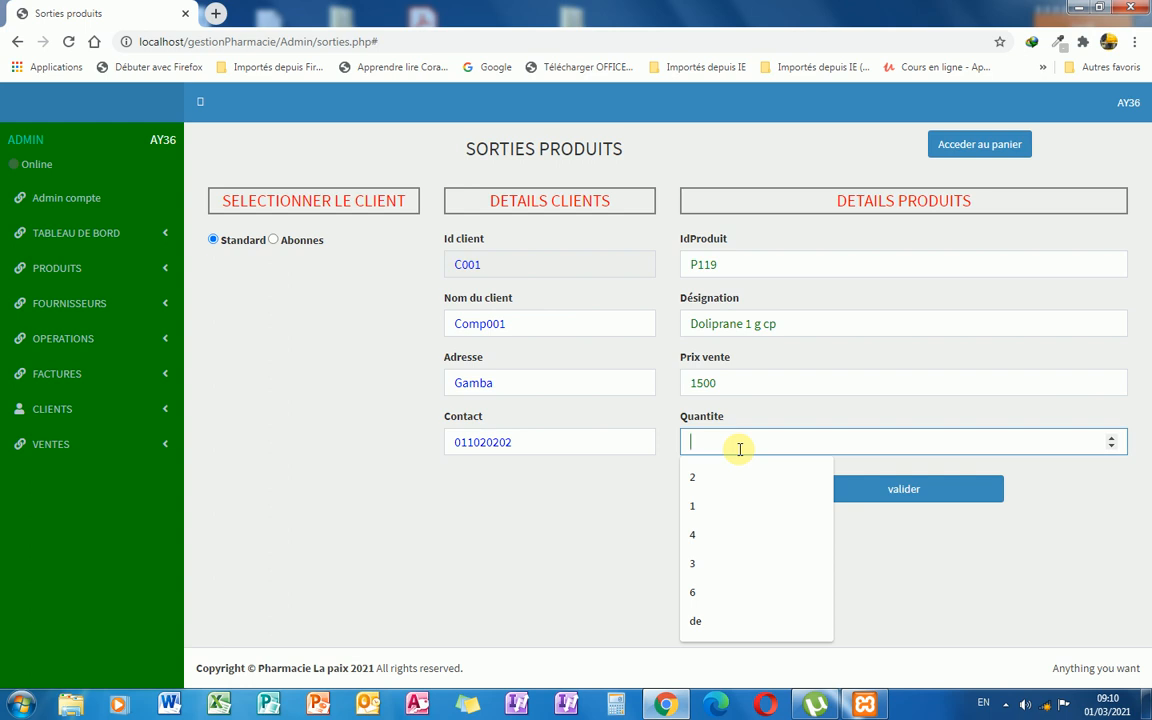
text(2)
click(869, 487)
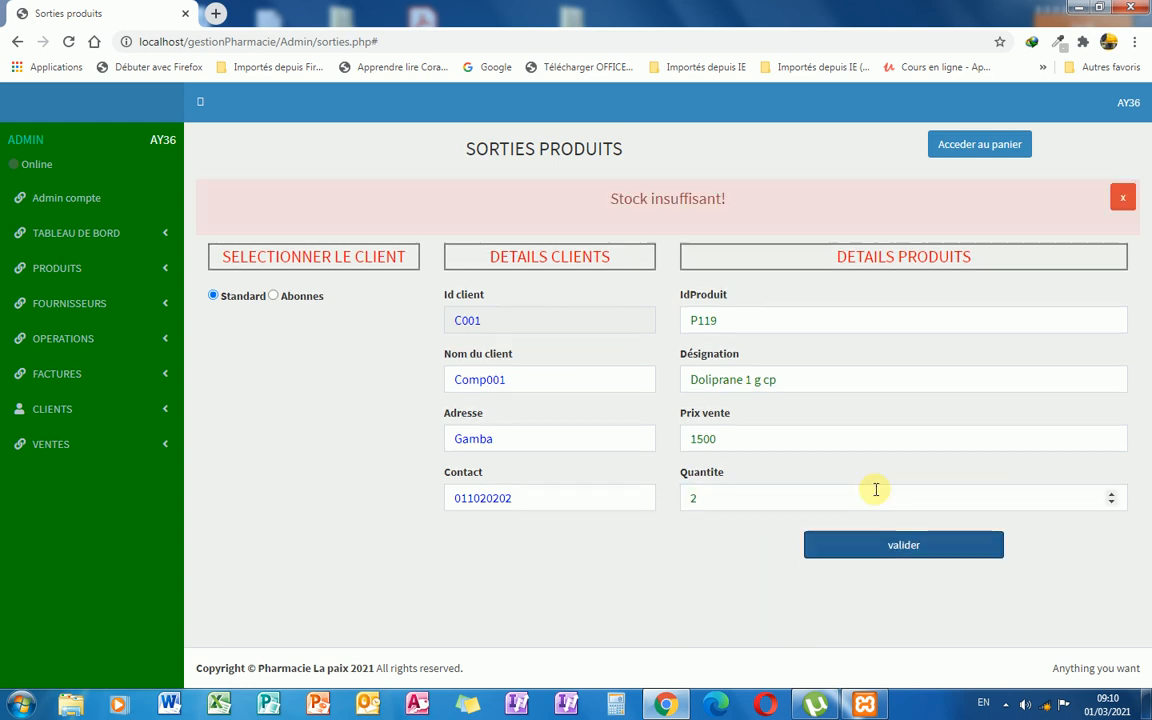
Replace it with 2 Actifed Cp jour et nuit and record the exit, leaving 23.
click(818, 382)
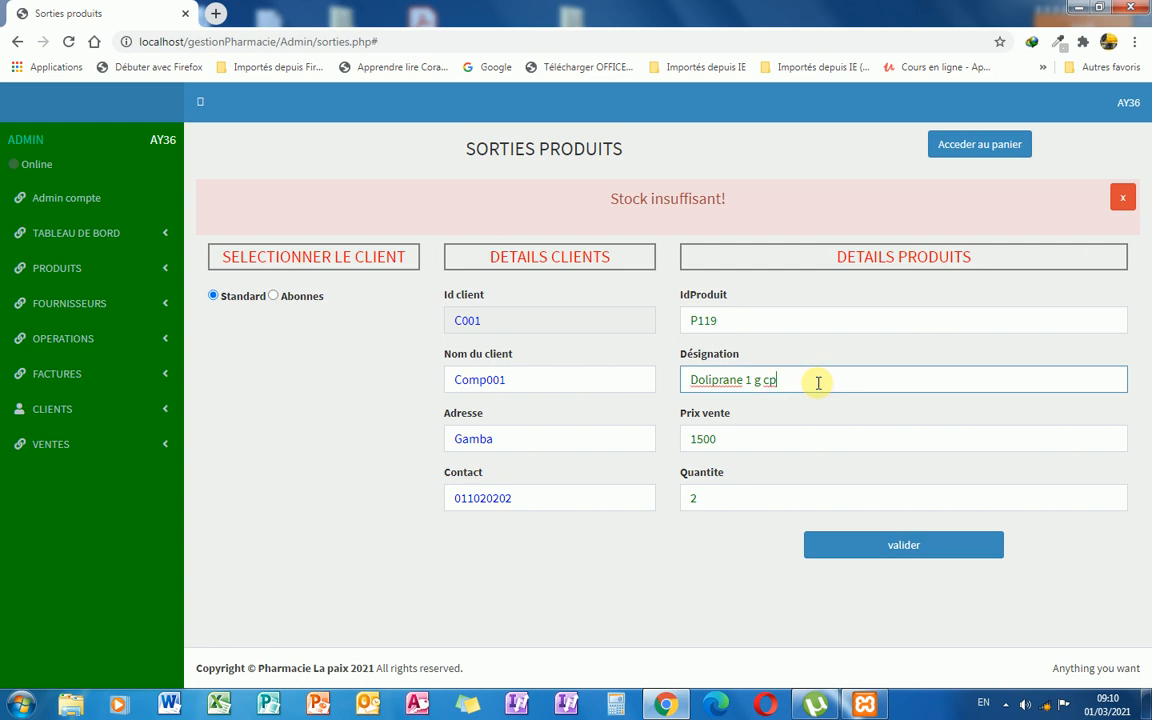
drag(818, 382, 682, 377)
text(ac)
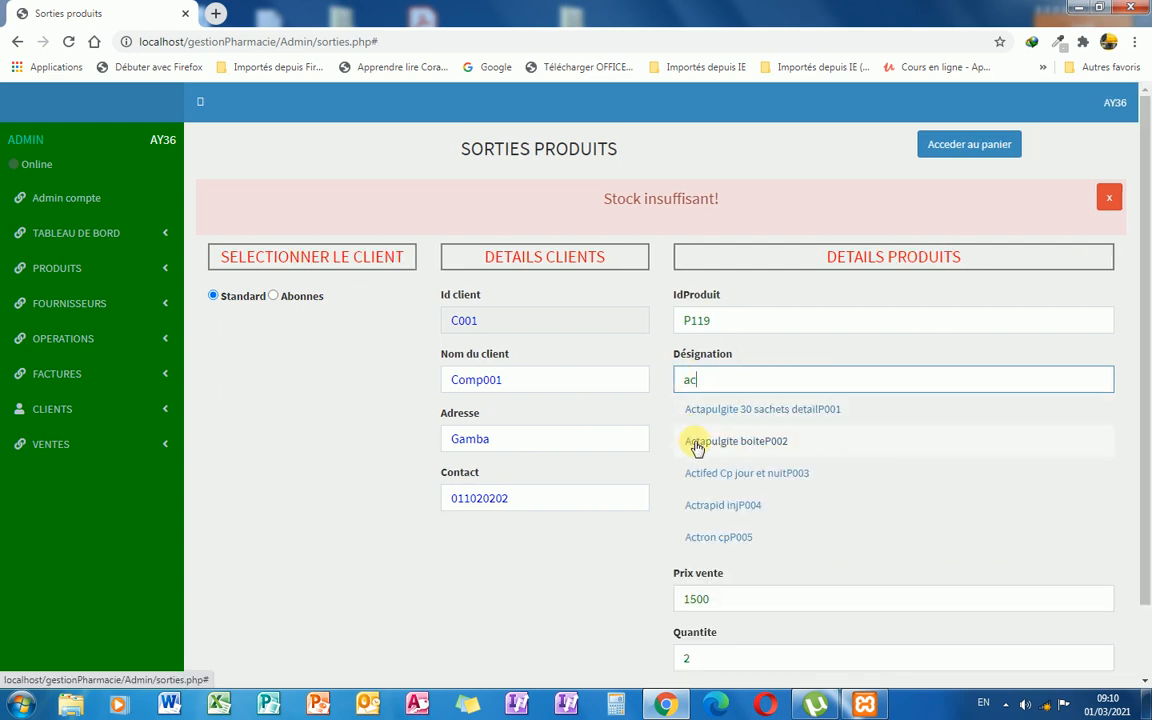
click(711, 474)
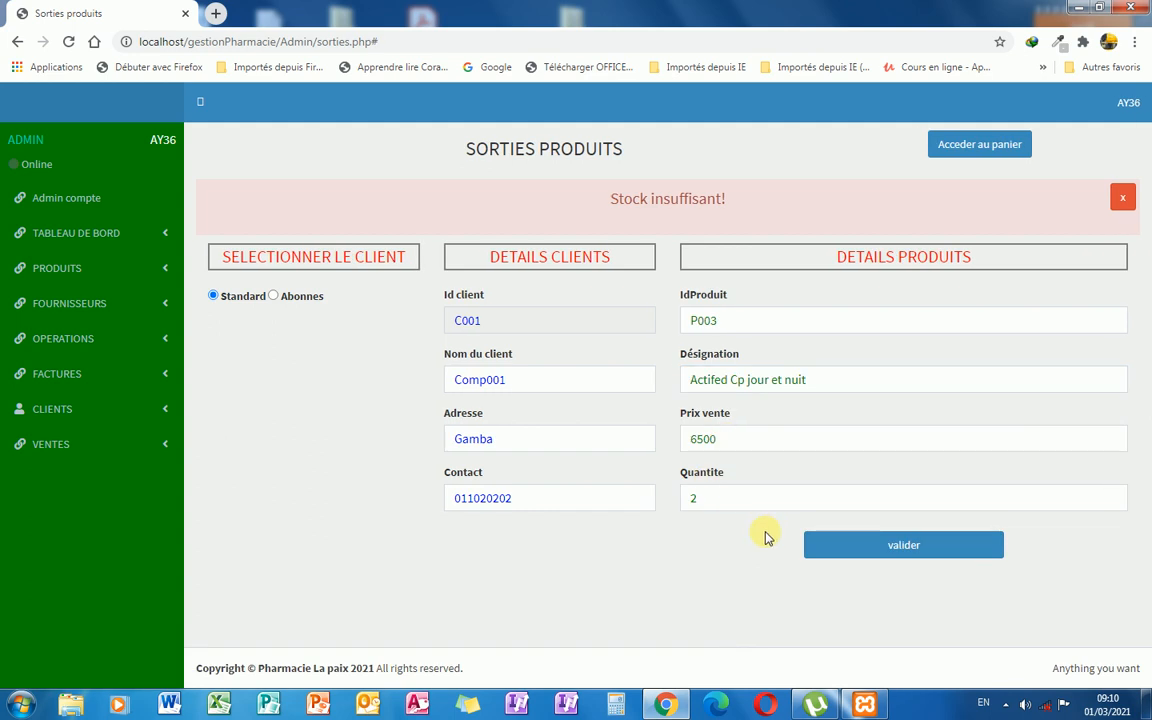
click(713, 497)
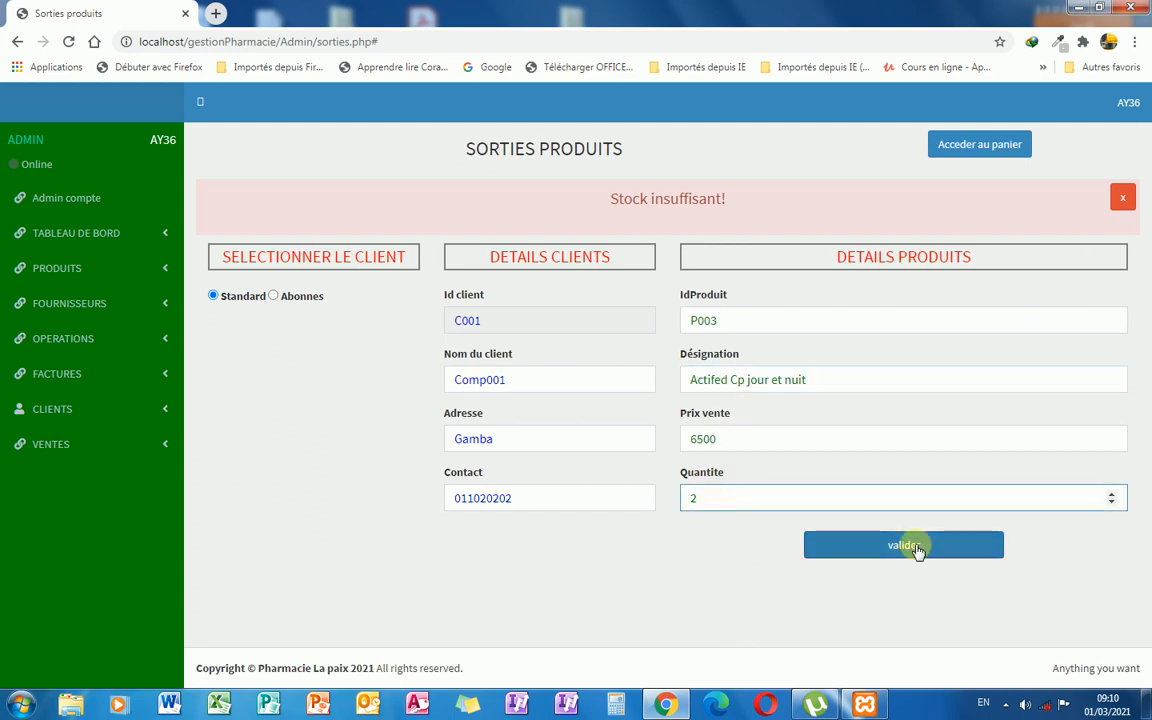
text(2)
click(918, 548)
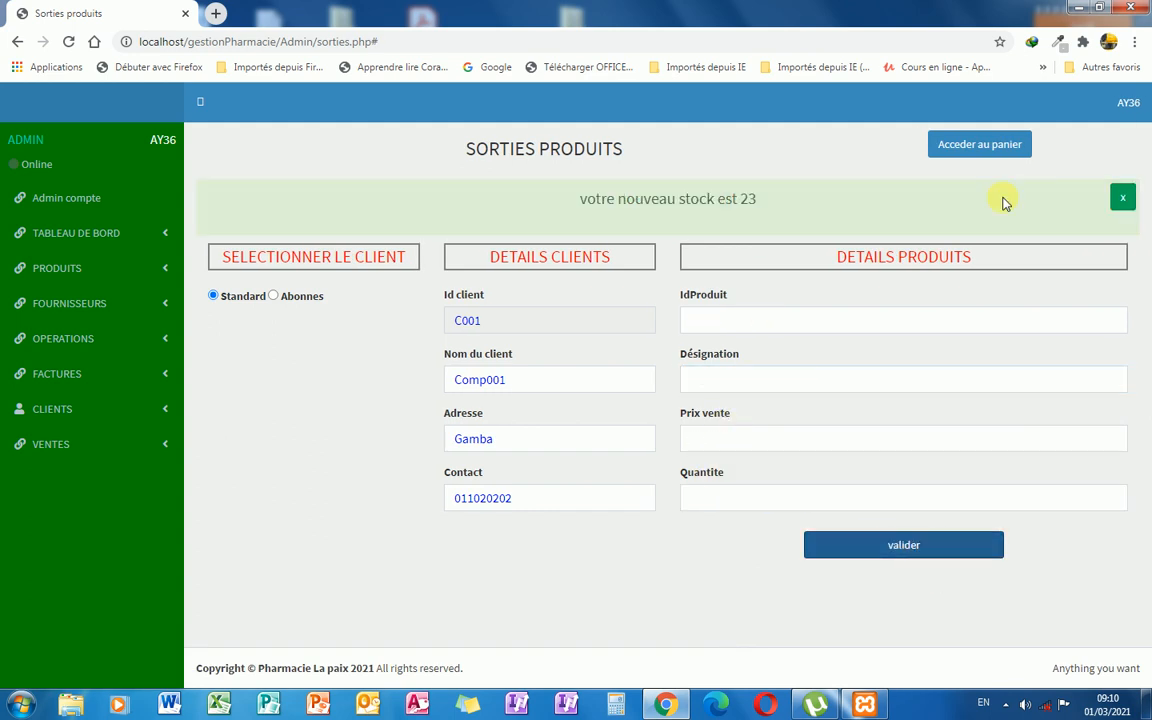
Open the client's cart and delete MALOXINE, keeping Actapulgite and Actifed for 13400.
click(1122, 196)
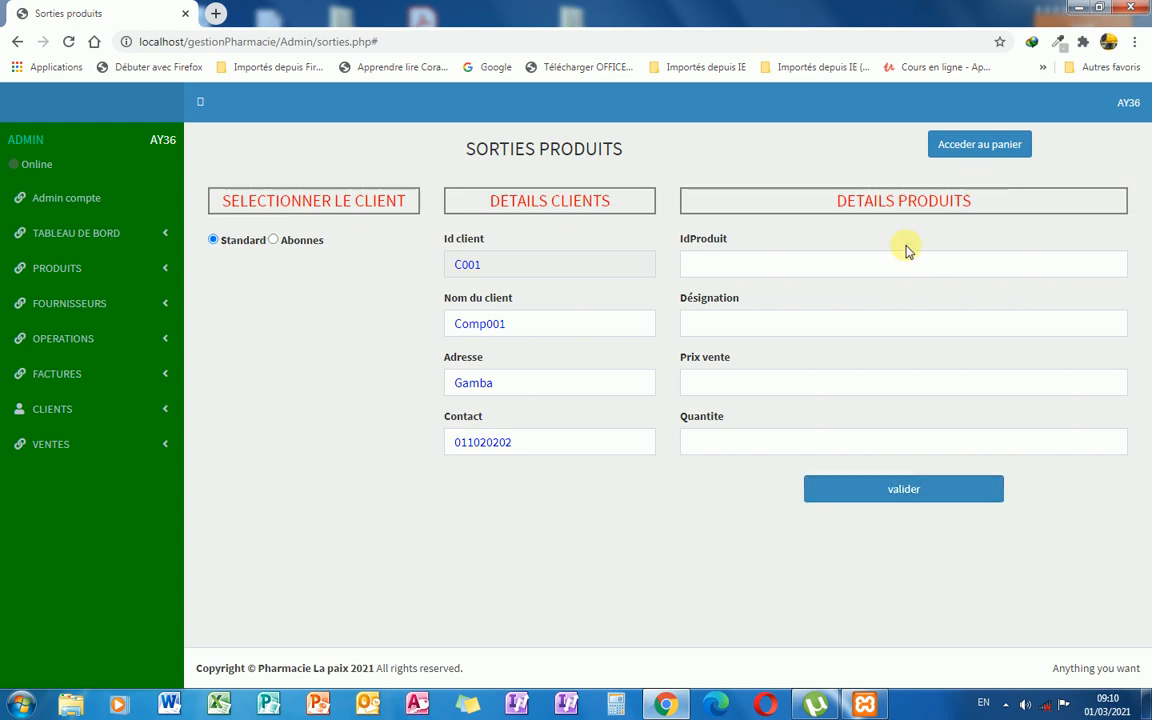
click(977, 152)
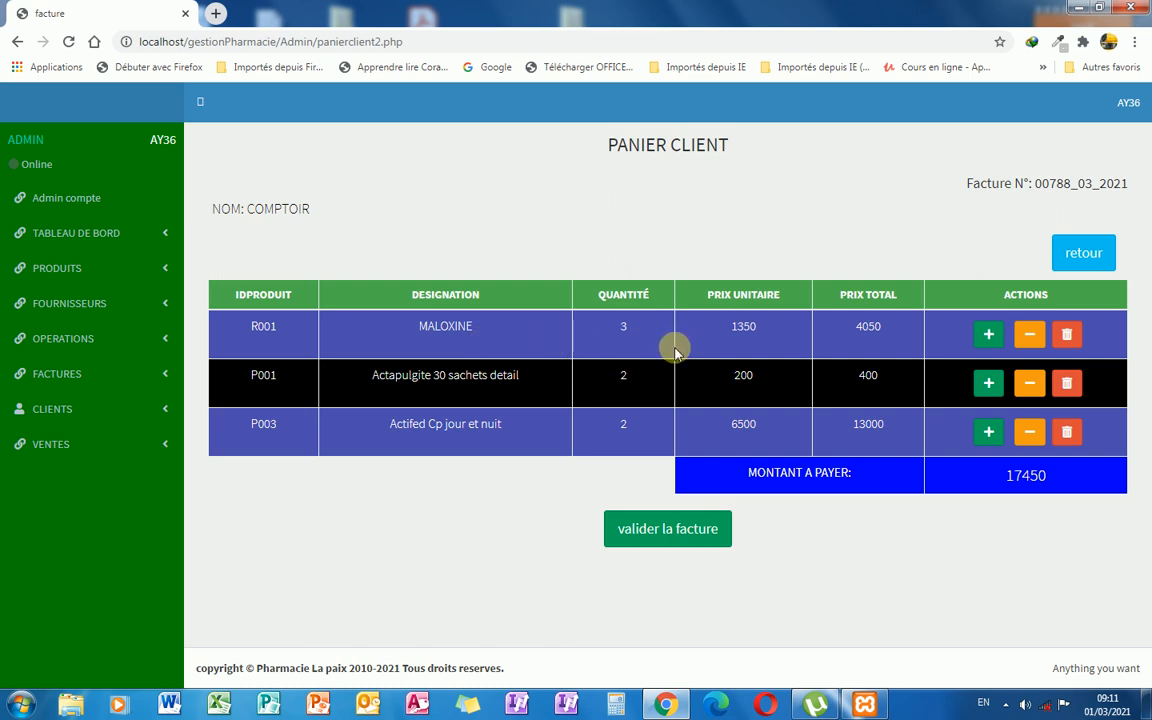
click(1031, 336)
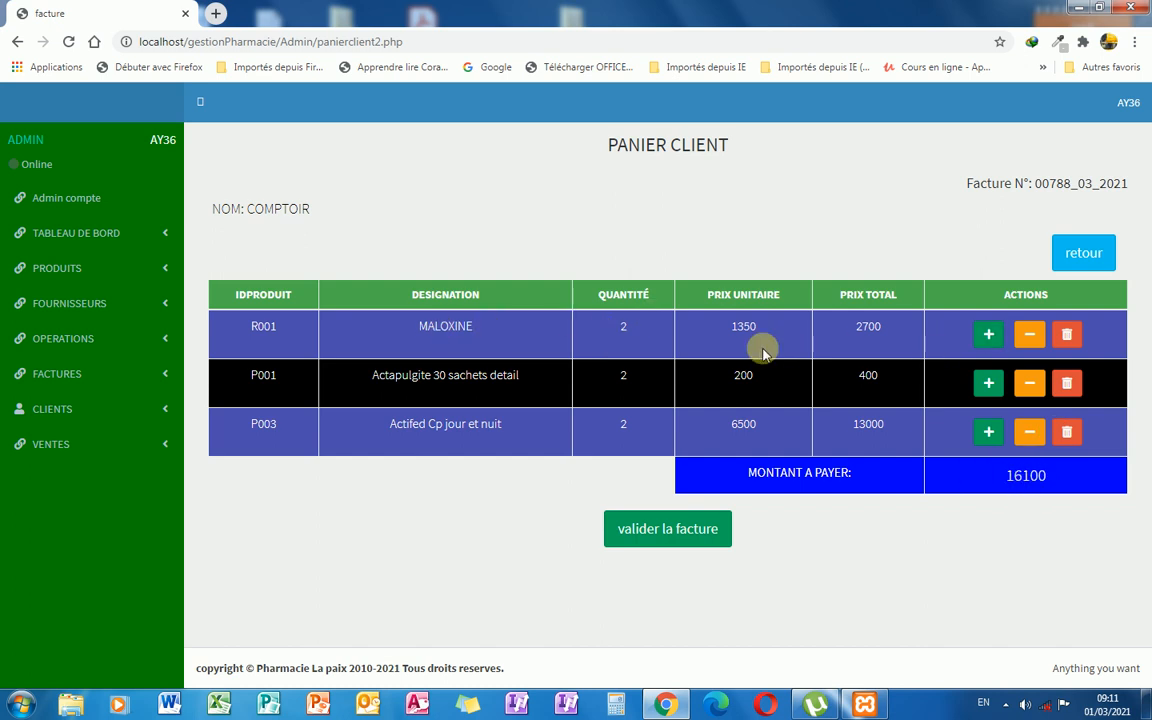
click(1067, 336)
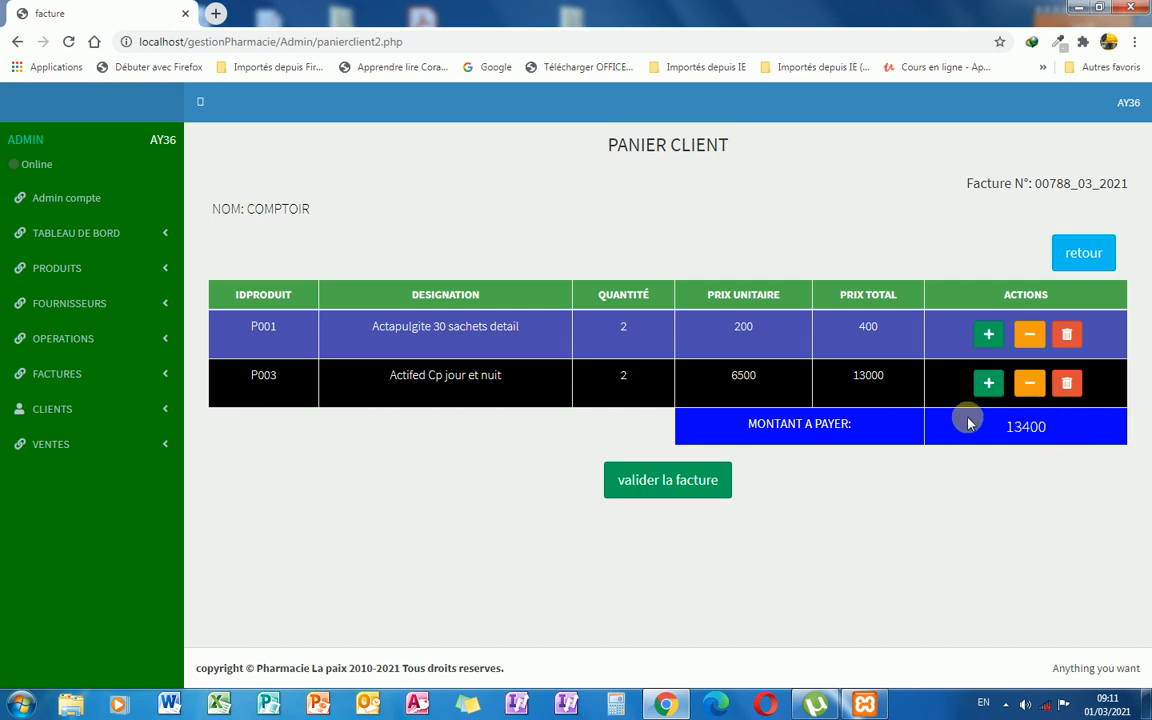
Pay the 13400 invoice with 15000 in cash, computing 1600 change, and submit.
click(670, 490)
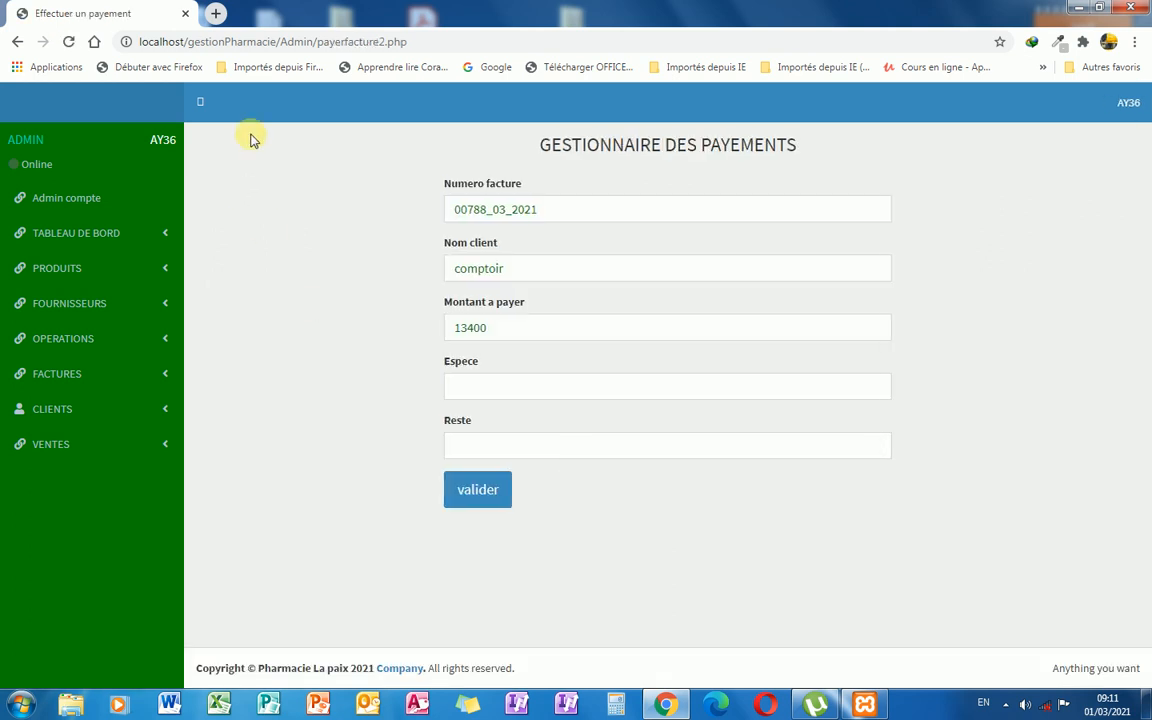
click(505, 328)
click(509, 391)
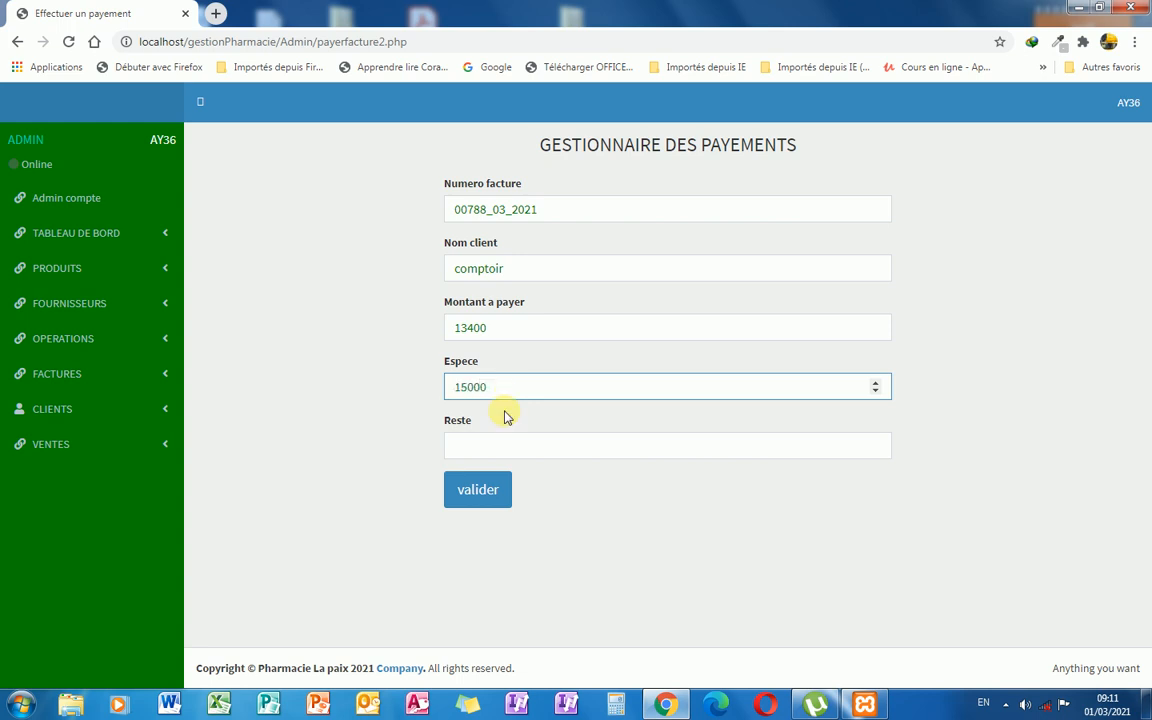
click(541, 451)
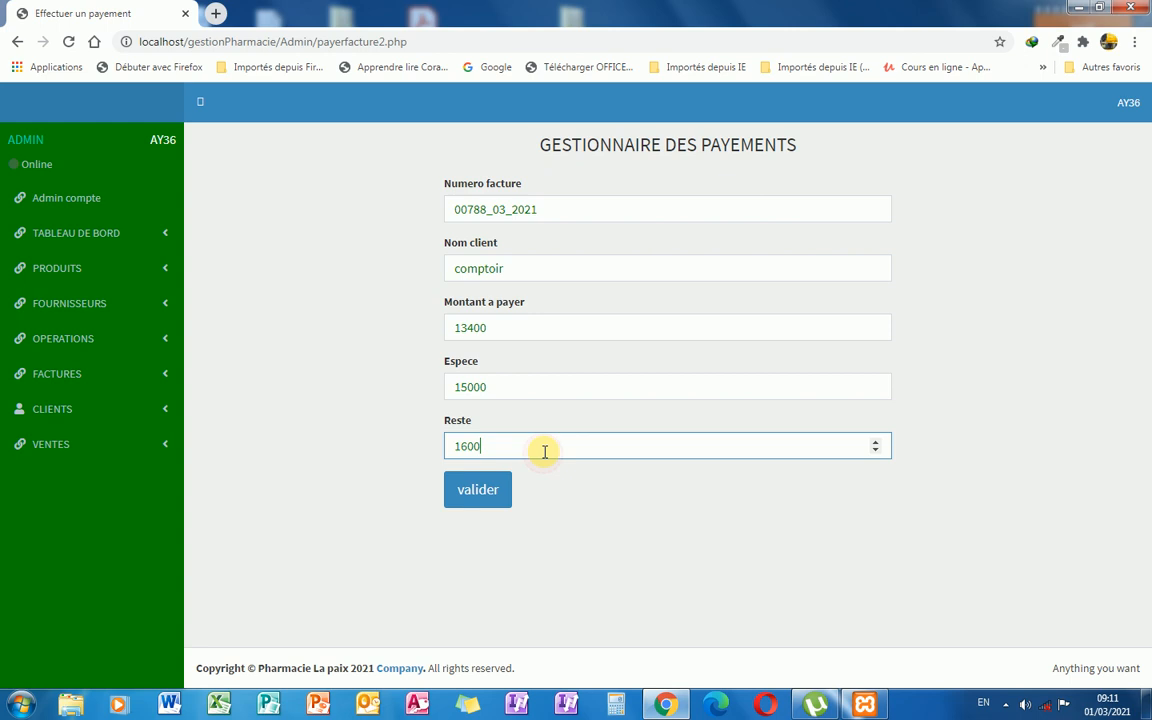
click(479, 492)
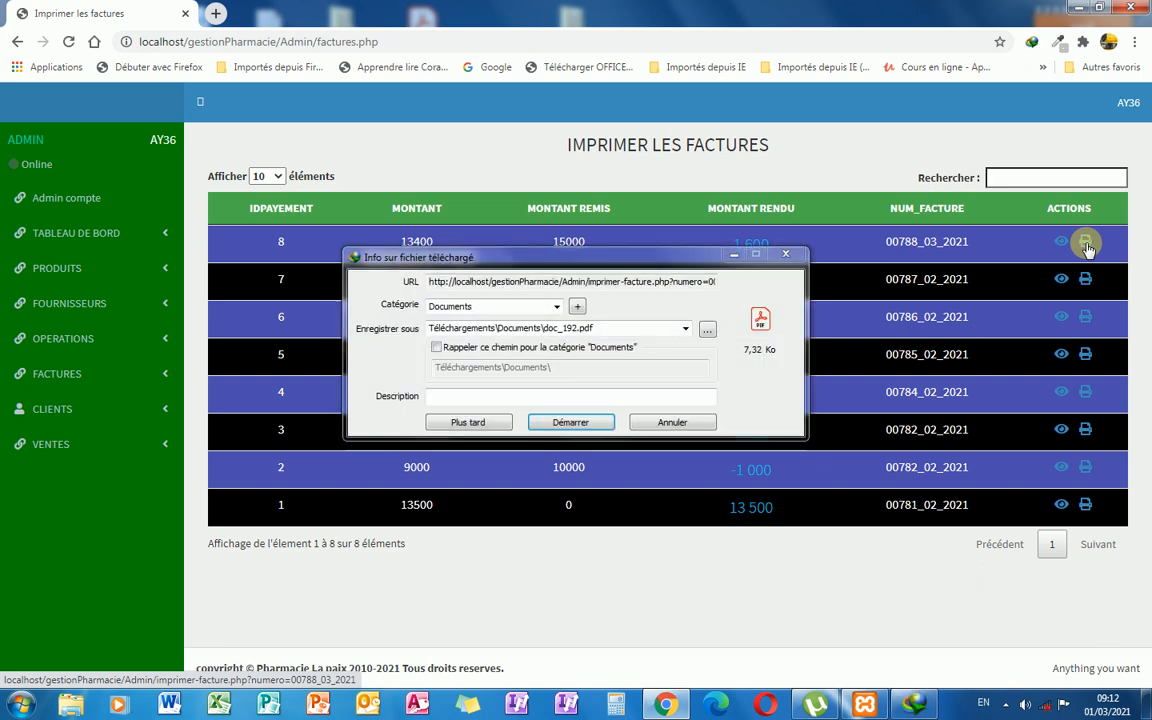
Download invoice 00788_03_2021 as doc_192.pdf and open it in Acrobat Reader.
click(570, 422)
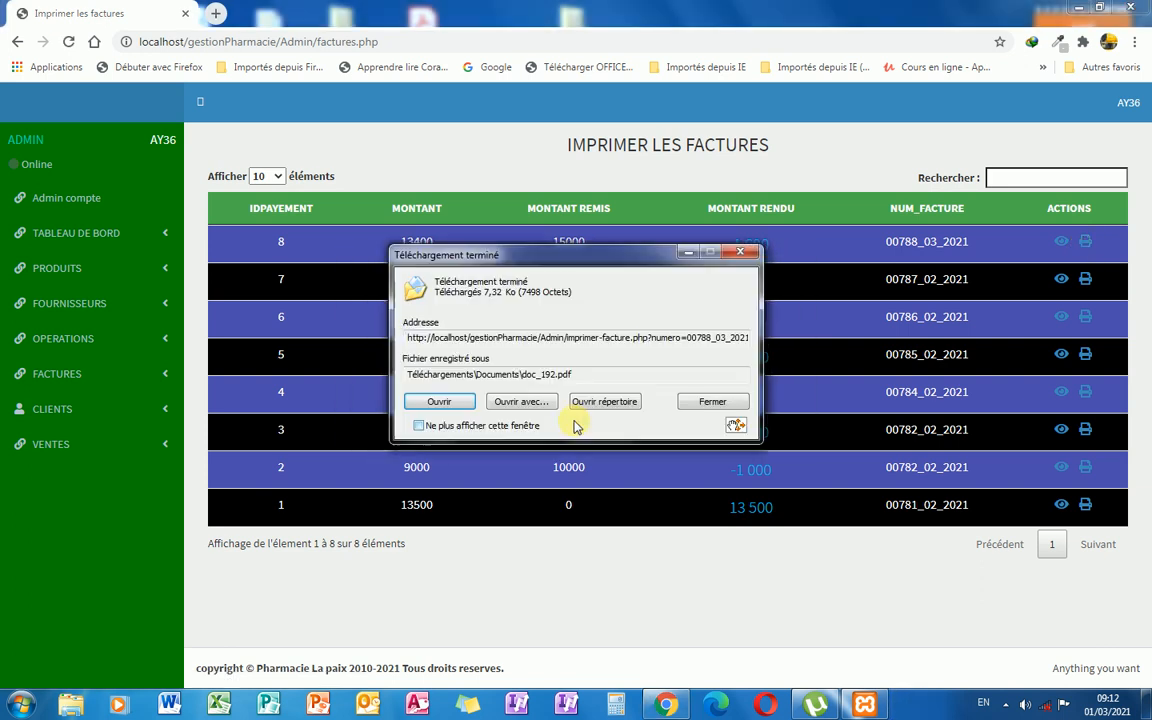
click(461, 403)
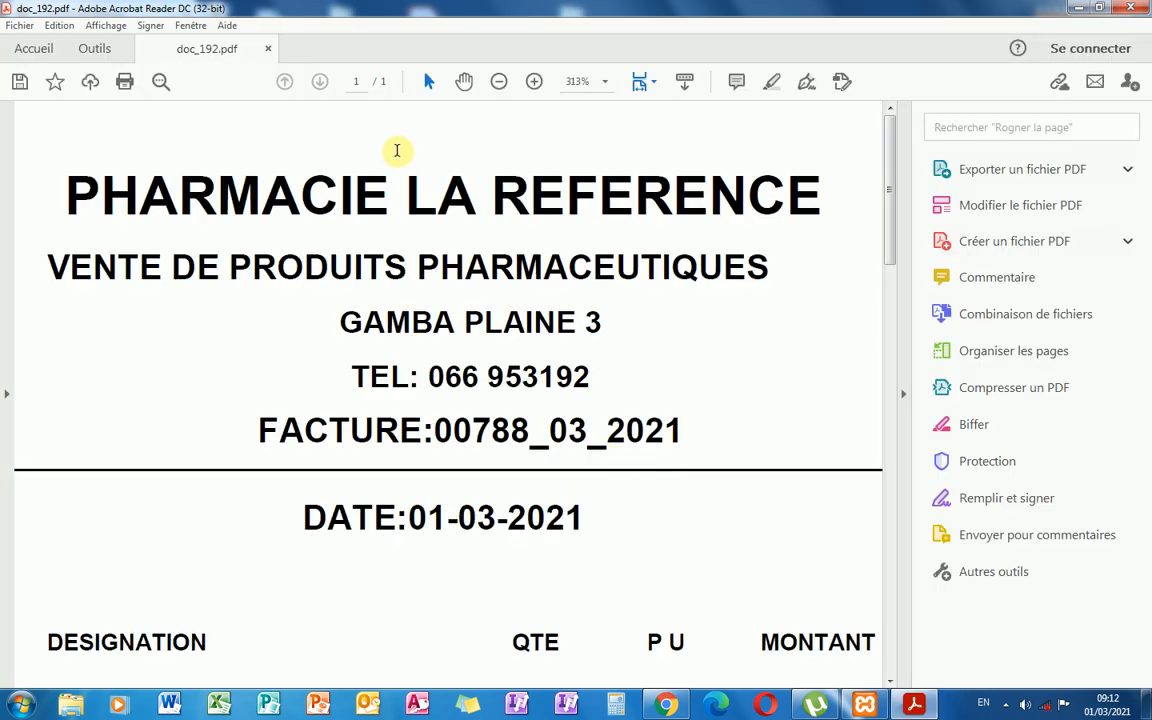
View the whole invoice at 100% zoom, then close doc_192.pdf without saving changes.
click(498, 82)
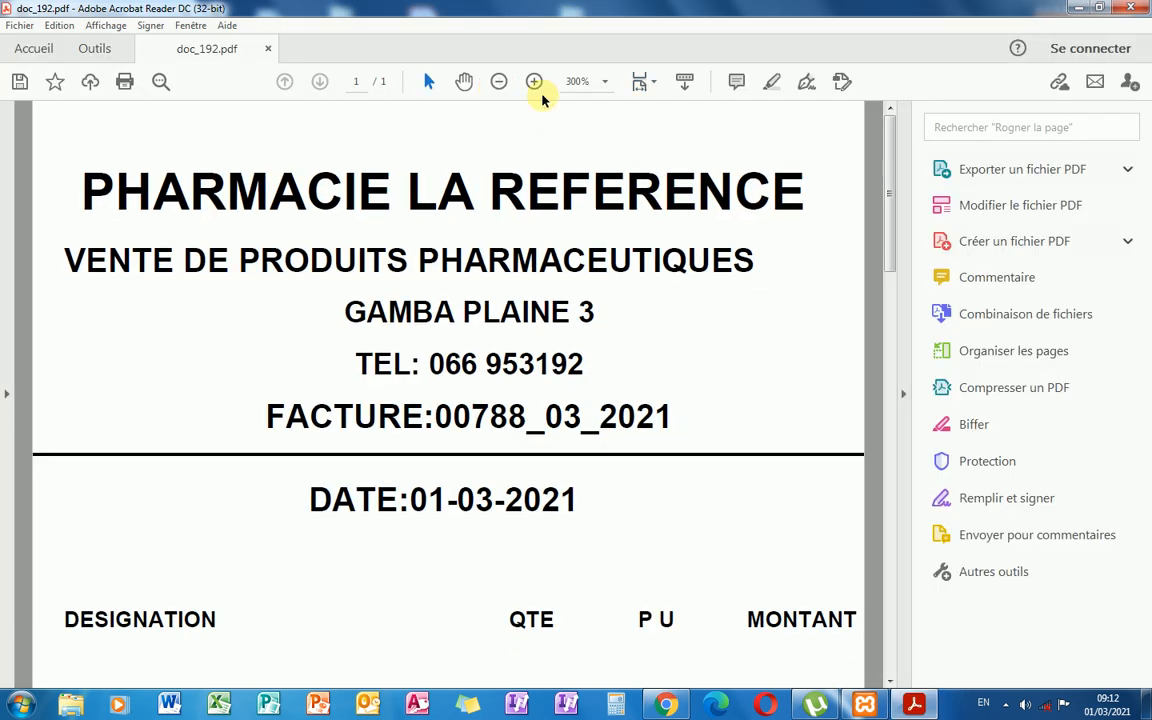
click(606, 83)
click(656, 199)
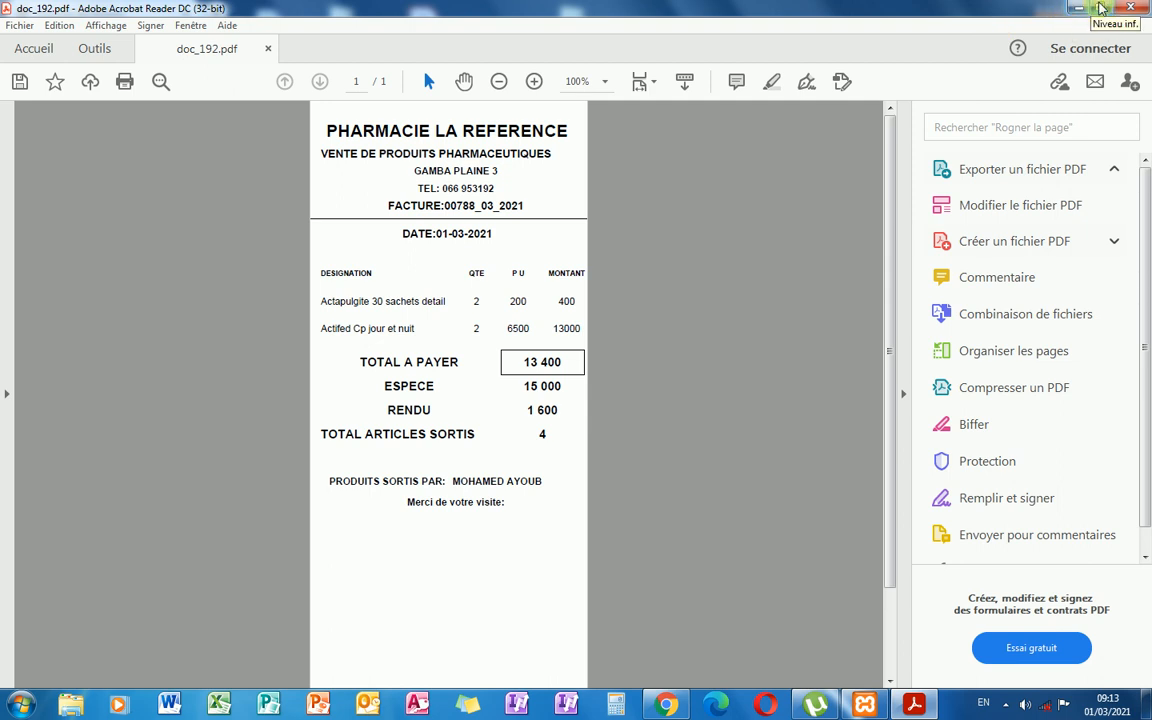
click(1136, 9)
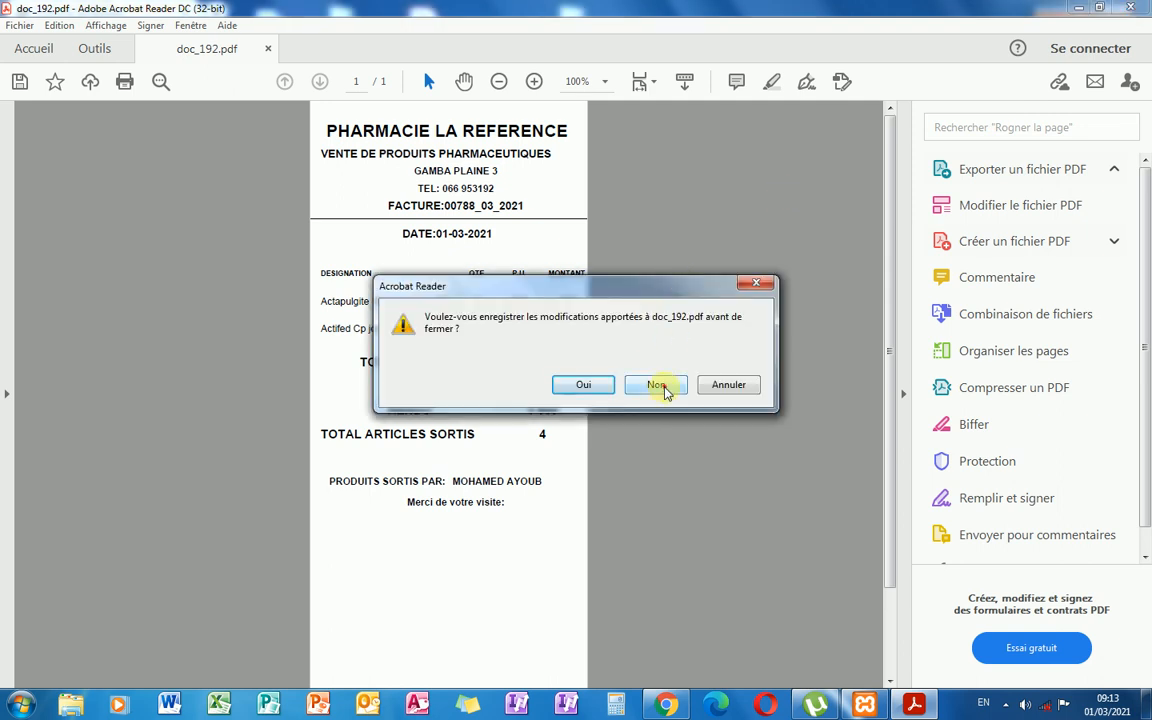
click(656, 385)
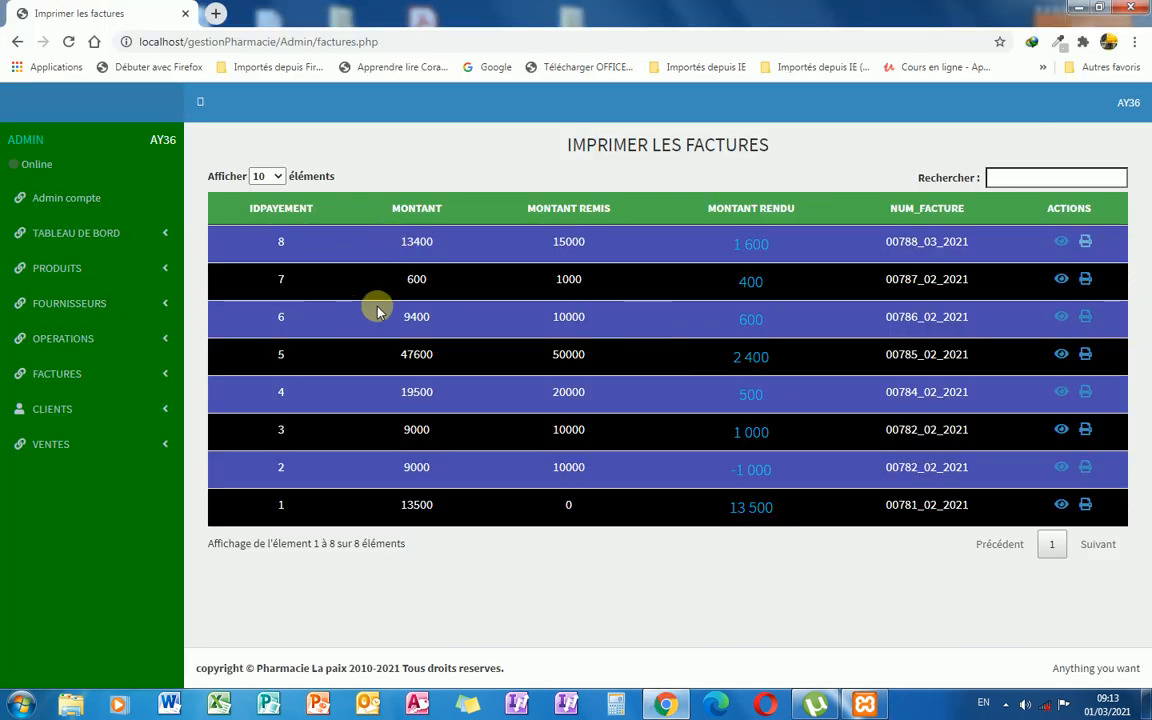
Open PRODUITS > CONSULTER LE STOCK to view each product's supplier, stock and status.
click(165, 275)
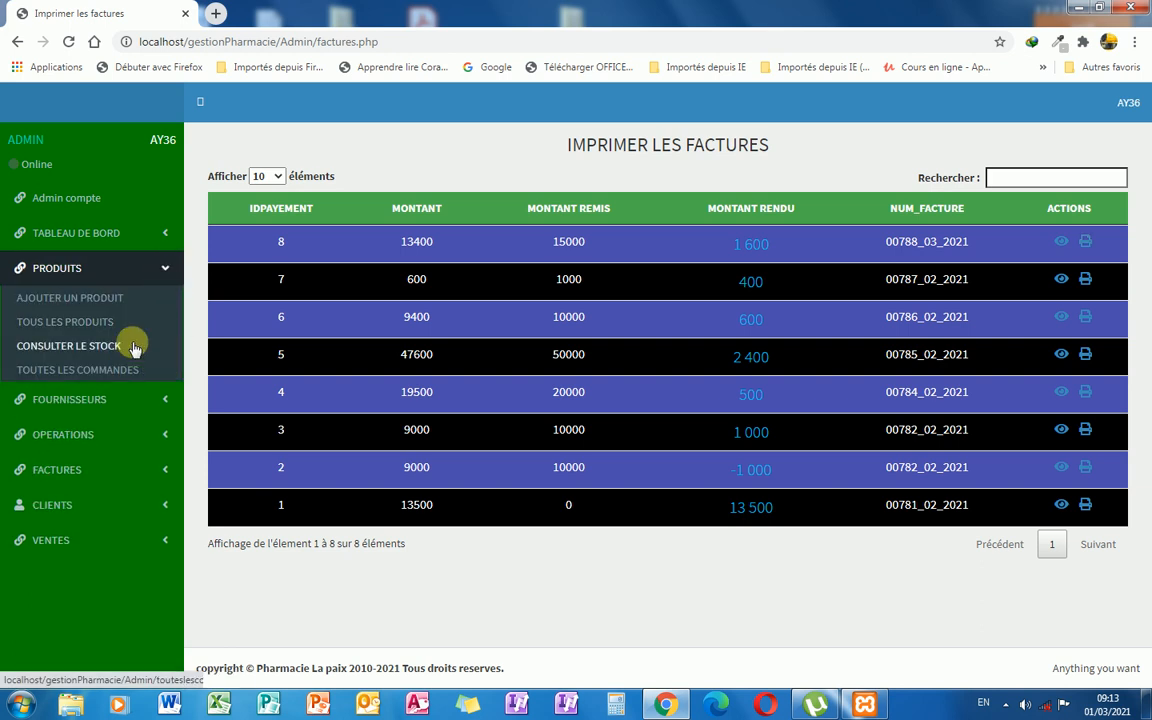
click(117, 349)
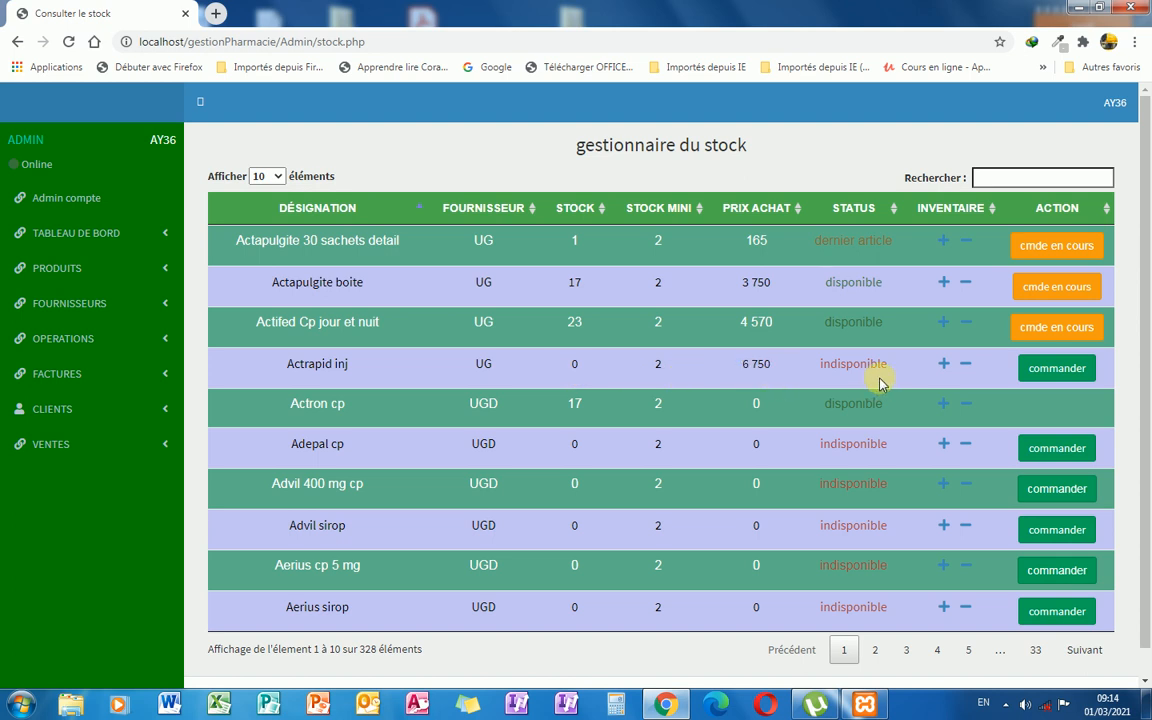
click(940, 245)
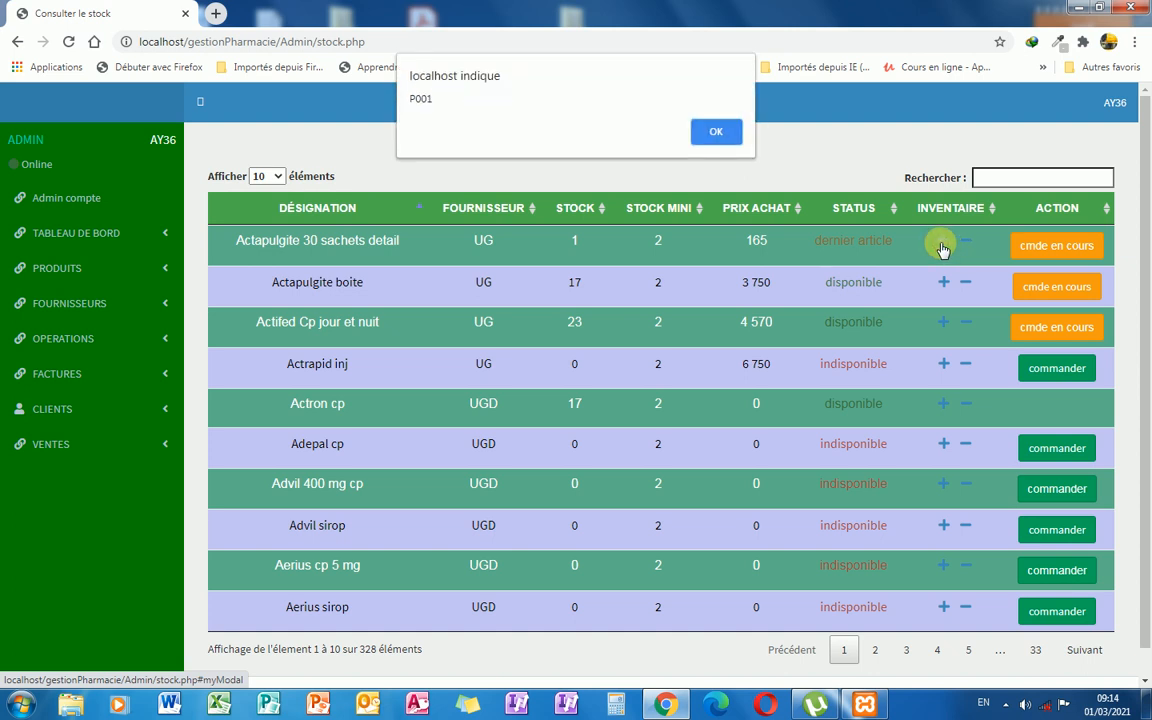
click(715, 135)
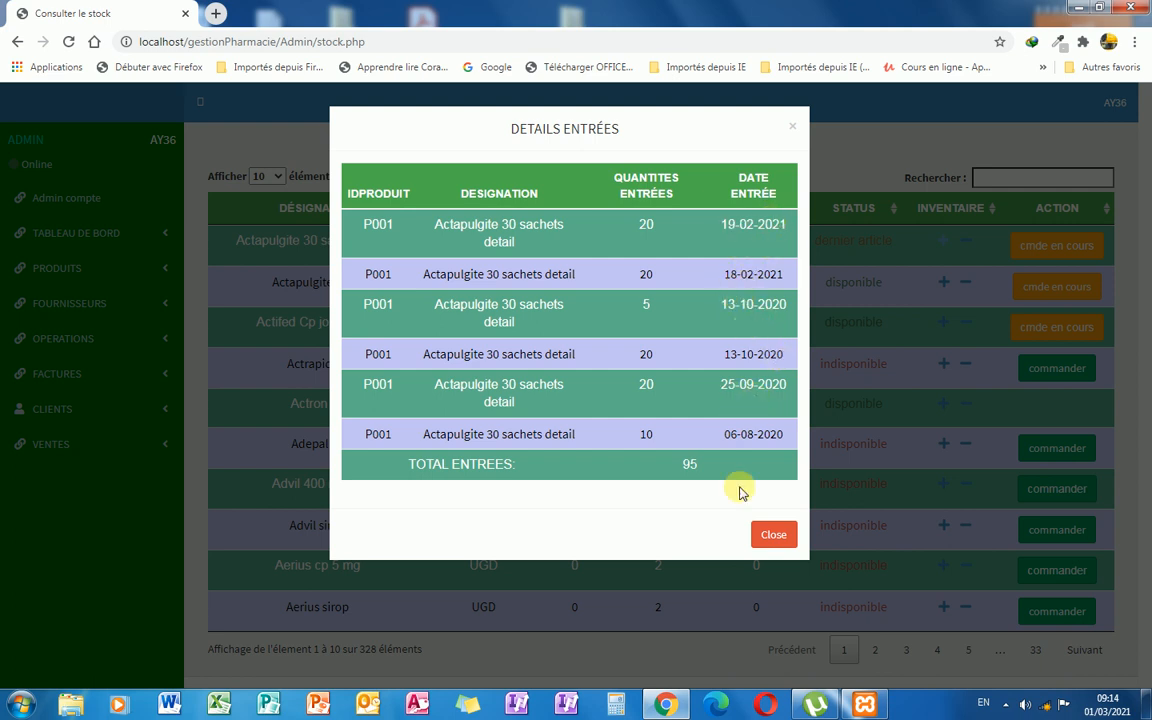
click(773, 534)
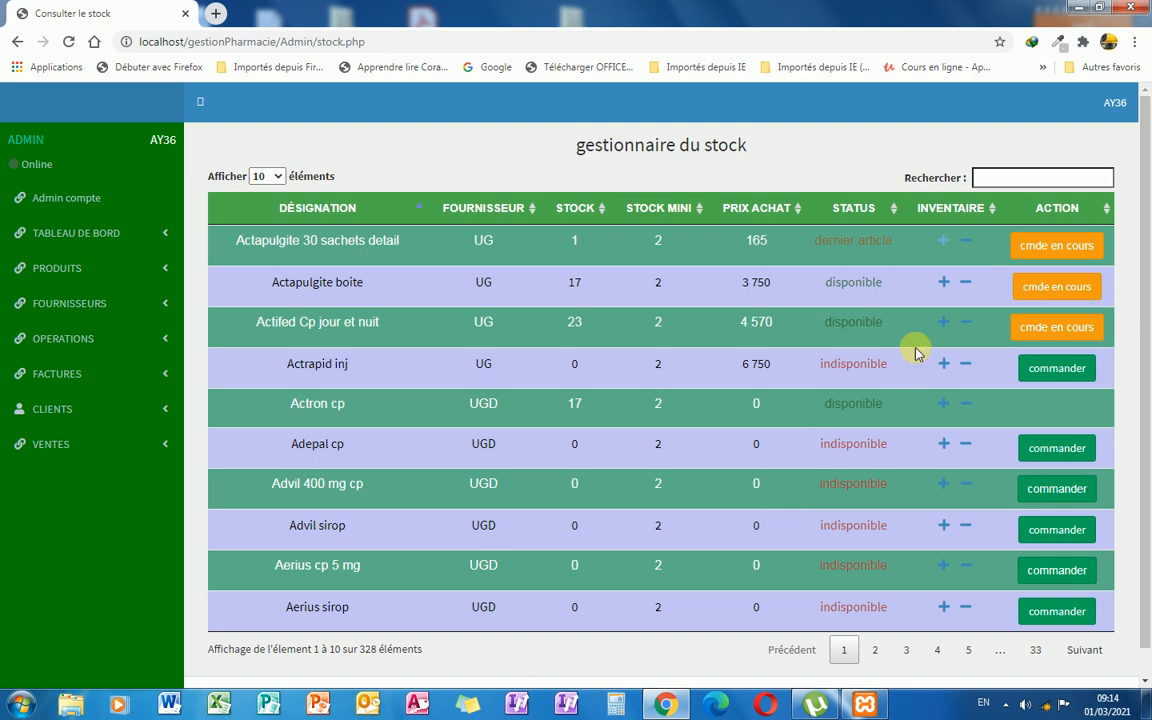
click(966, 246)
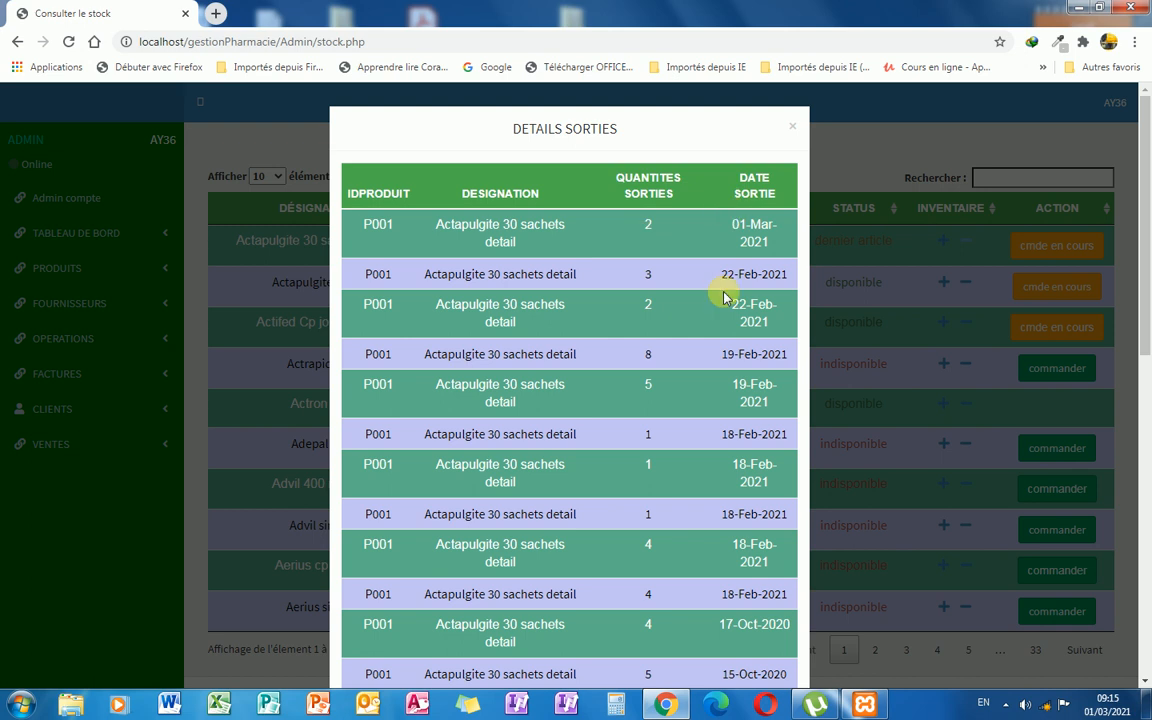
scroll(725, 292, down, 3)
scroll(725, 295, down, 4)
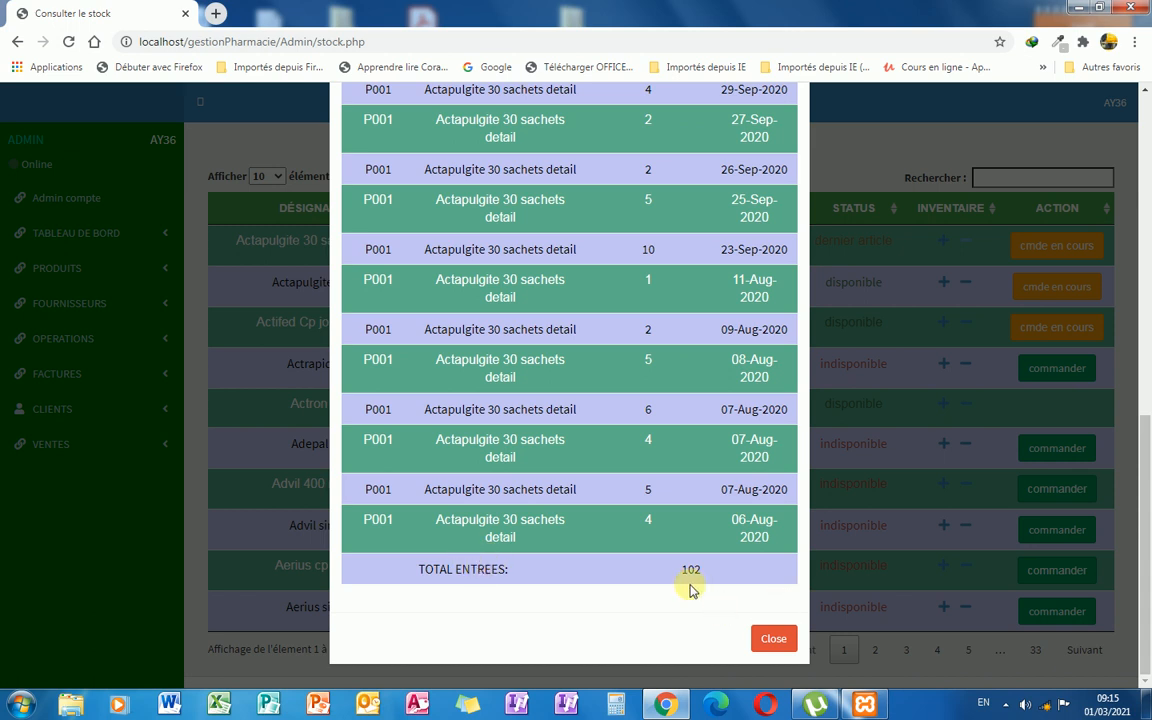
scroll(750, 540, up, 5)
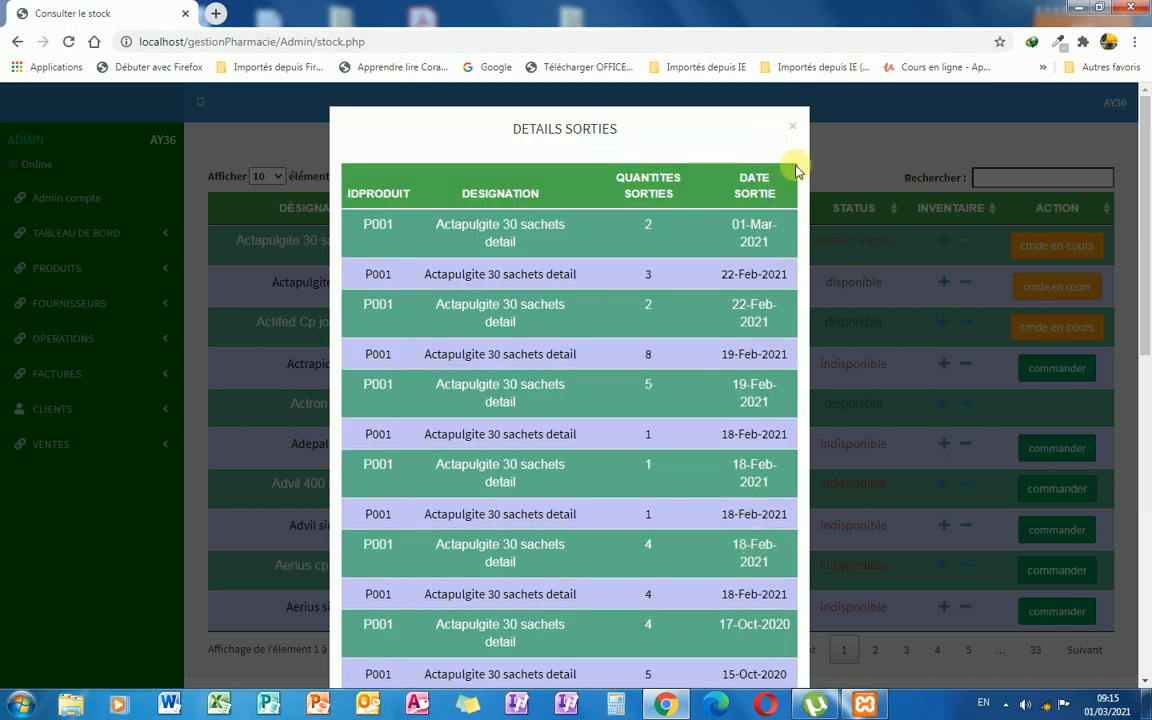
click(793, 128)
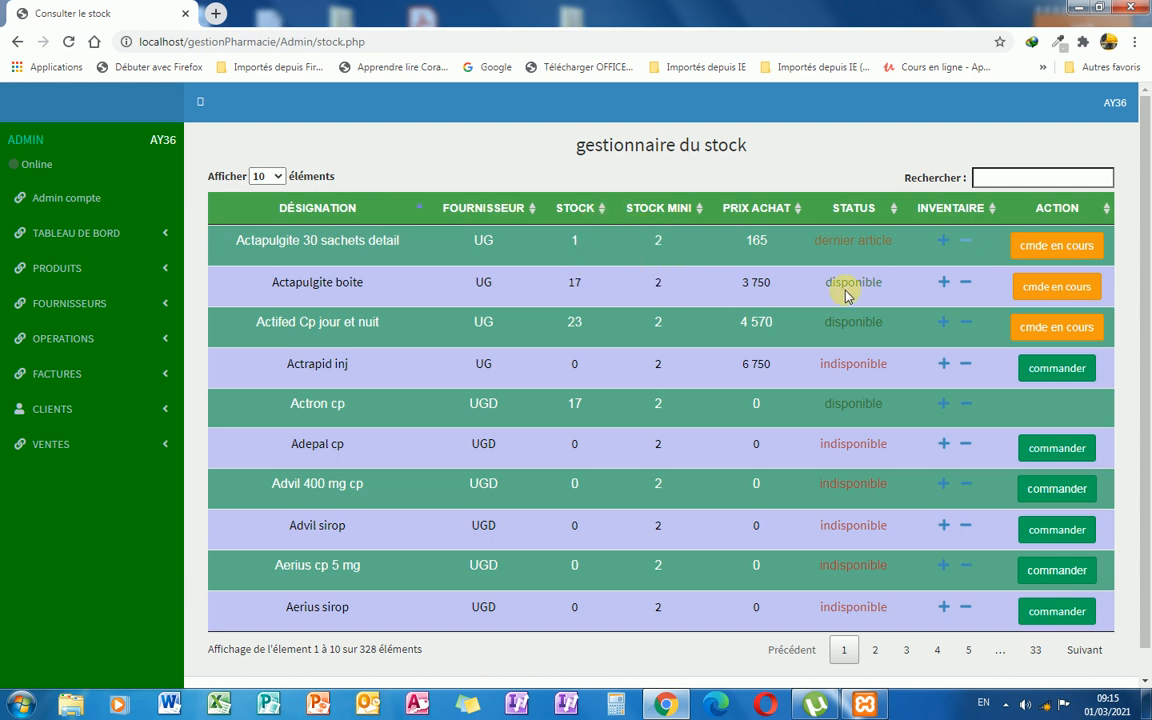
Place an order for 20 units of Actrapid inj from its stock row.
scroll(845, 295, down, 1)
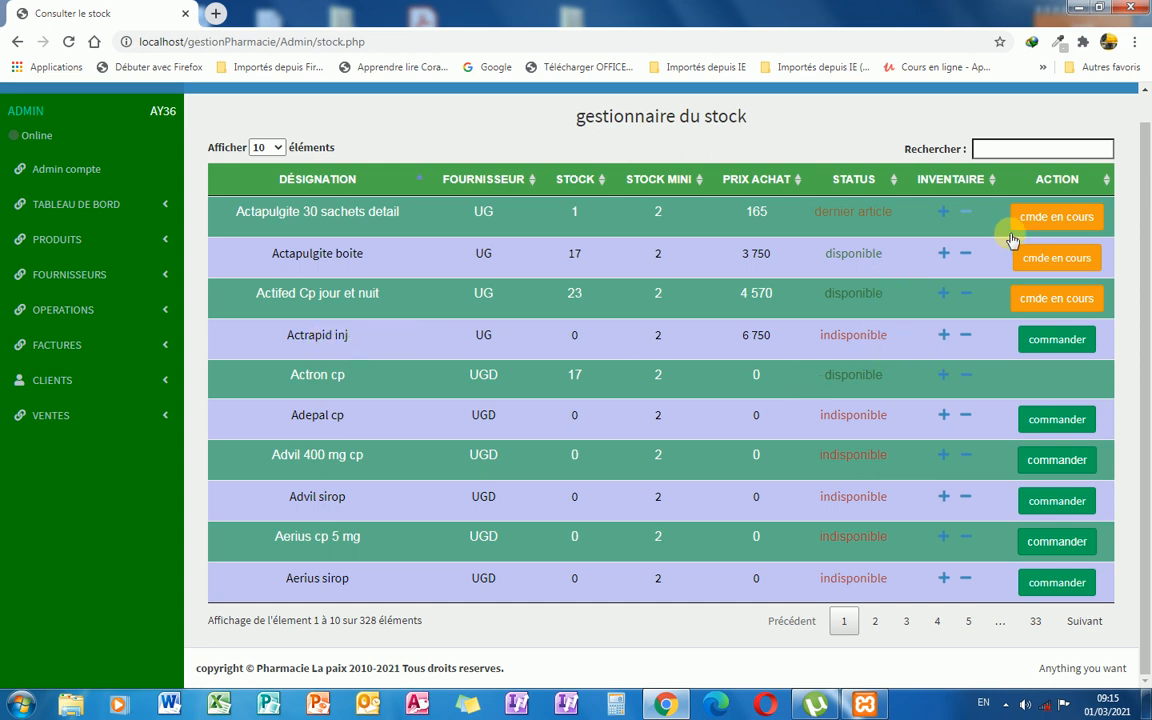
click(1052, 343)
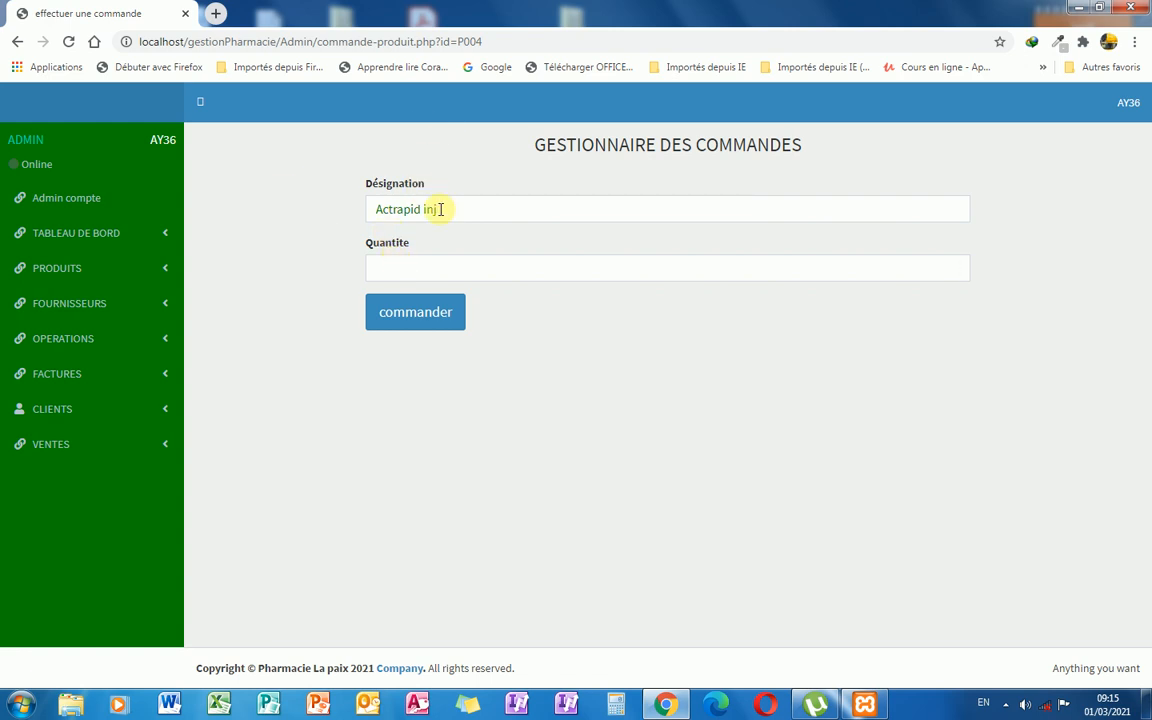
click(412, 260)
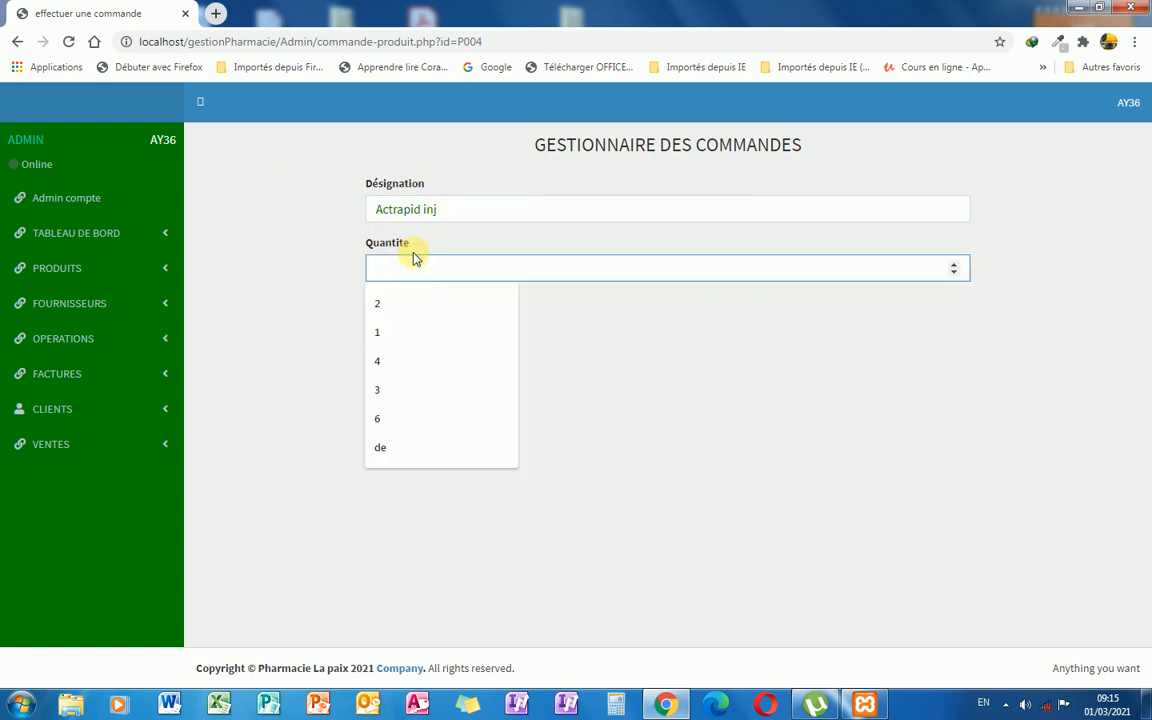
text(20)
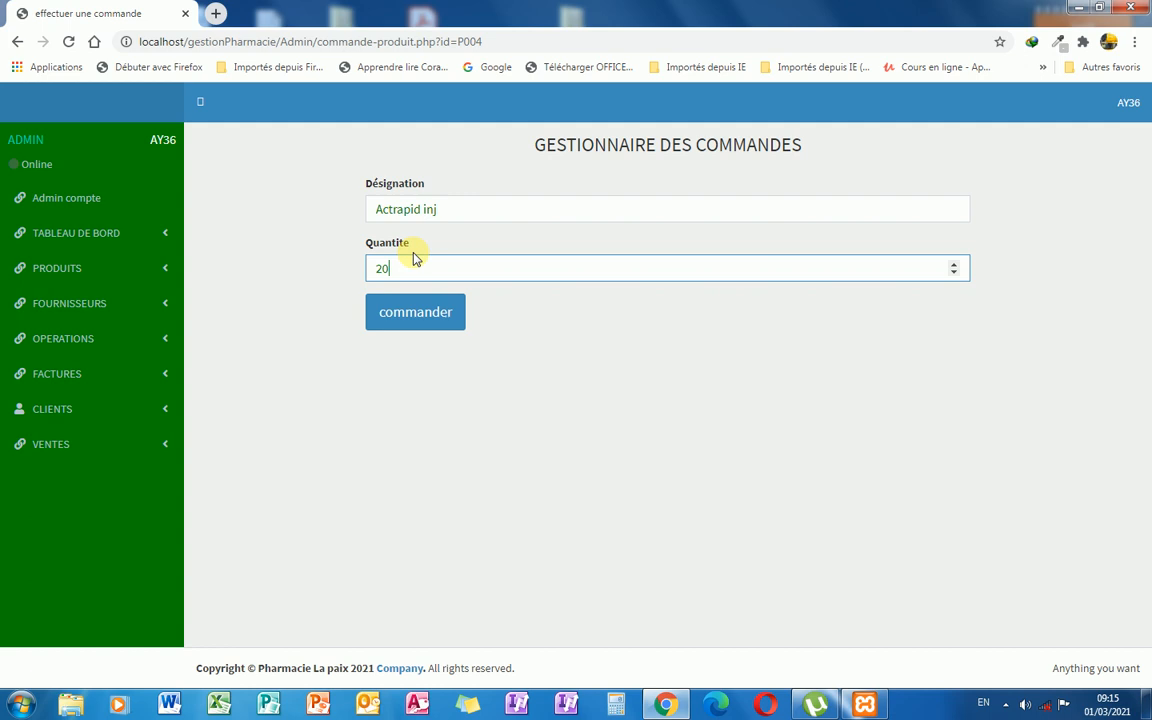
click(427, 316)
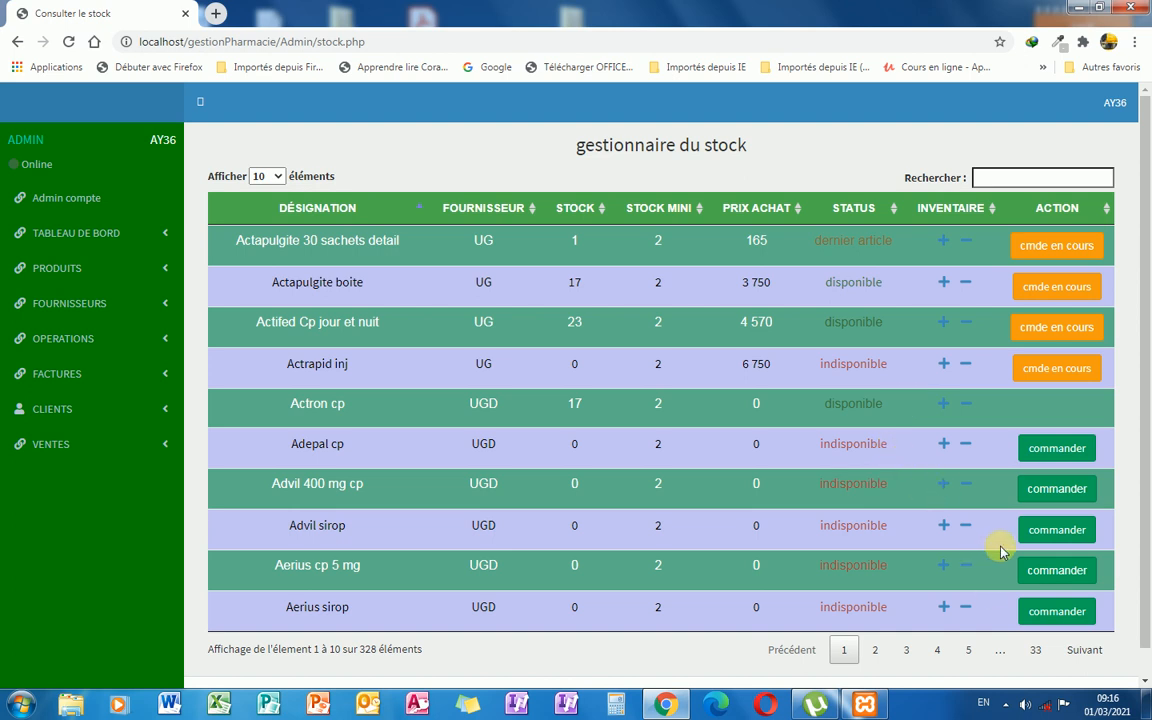
Open PRODUITS > TOUTES LES COMMANDES to see the Actrapid inj order of 20.
click(173, 269)
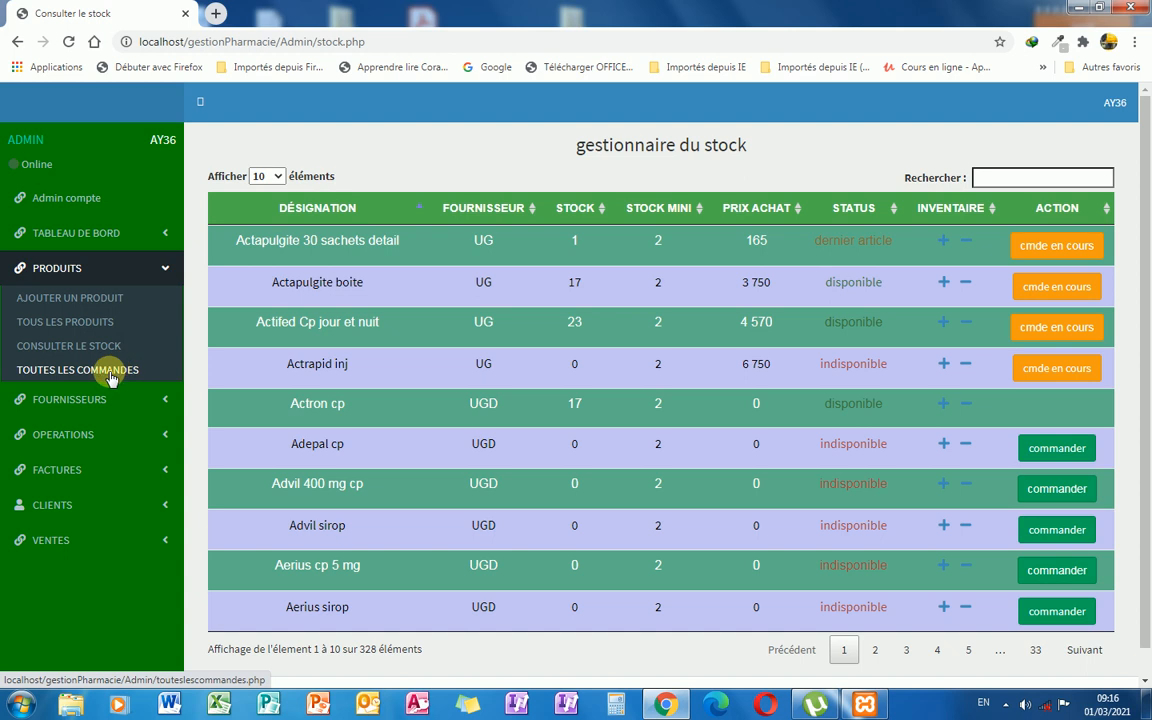
click(111, 374)
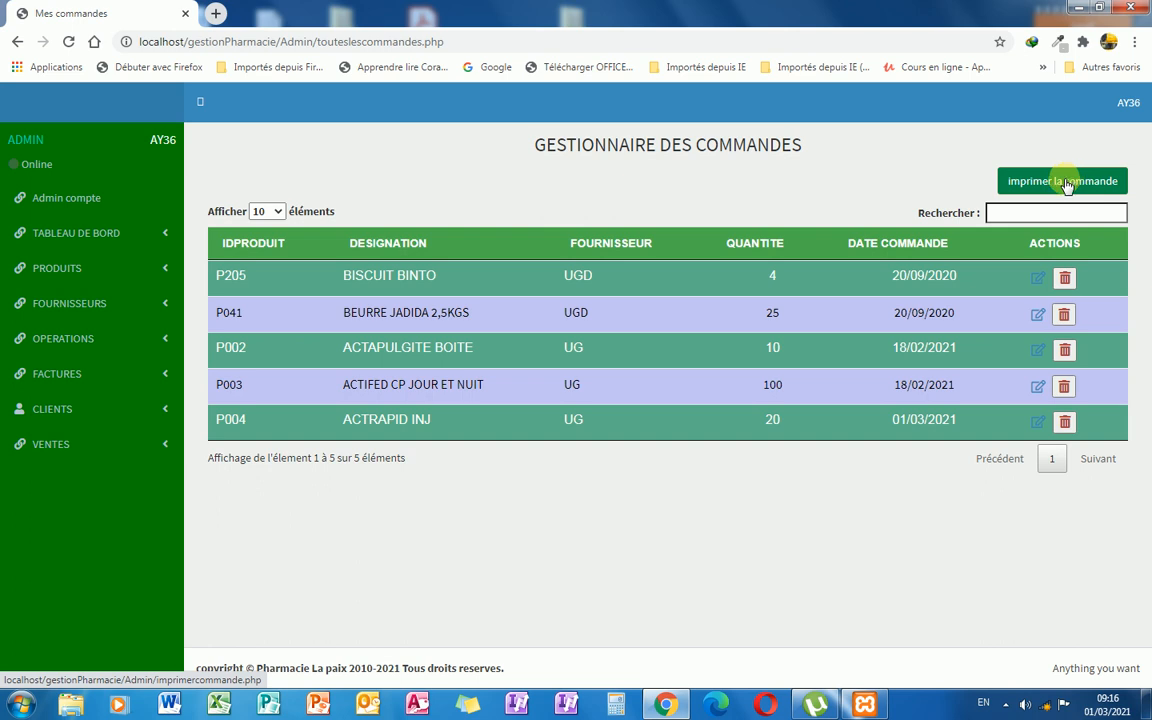
Open the full supplier list under FOURNISSEURS > TOUS LES FOURNISSEURS.
click(152, 302)
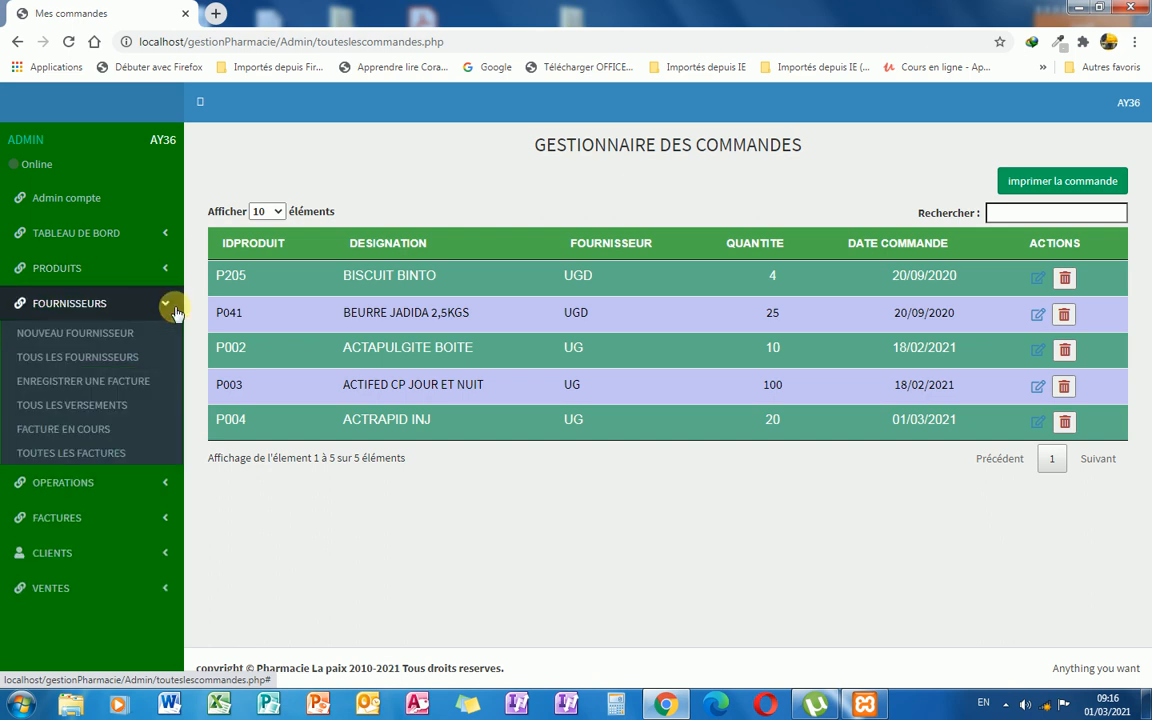
click(130, 334)
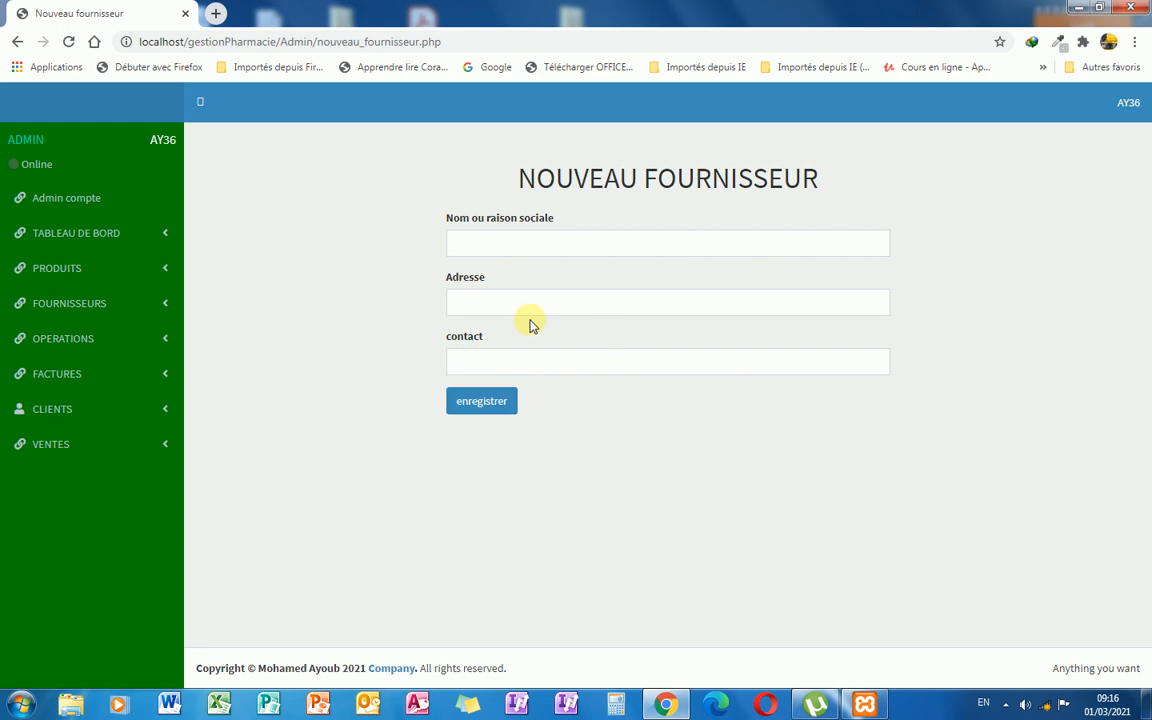
click(150, 303)
click(131, 362)
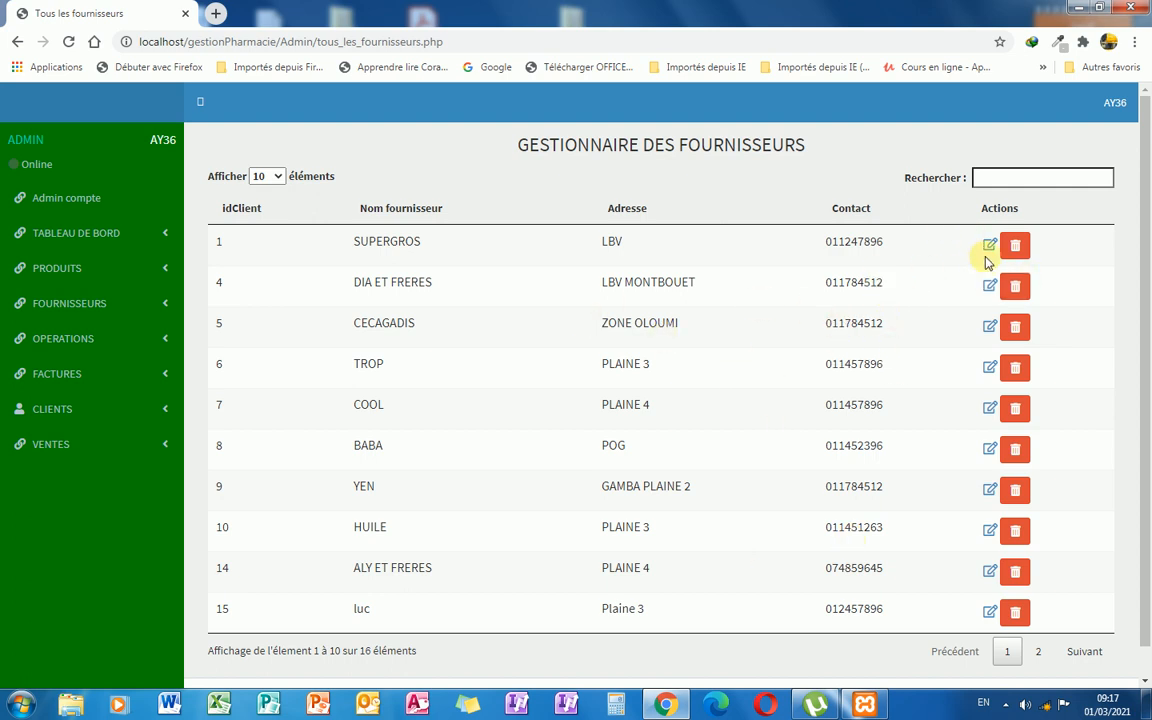
Delete the supplier TROP and confirm the deletion.
click(1015, 369)
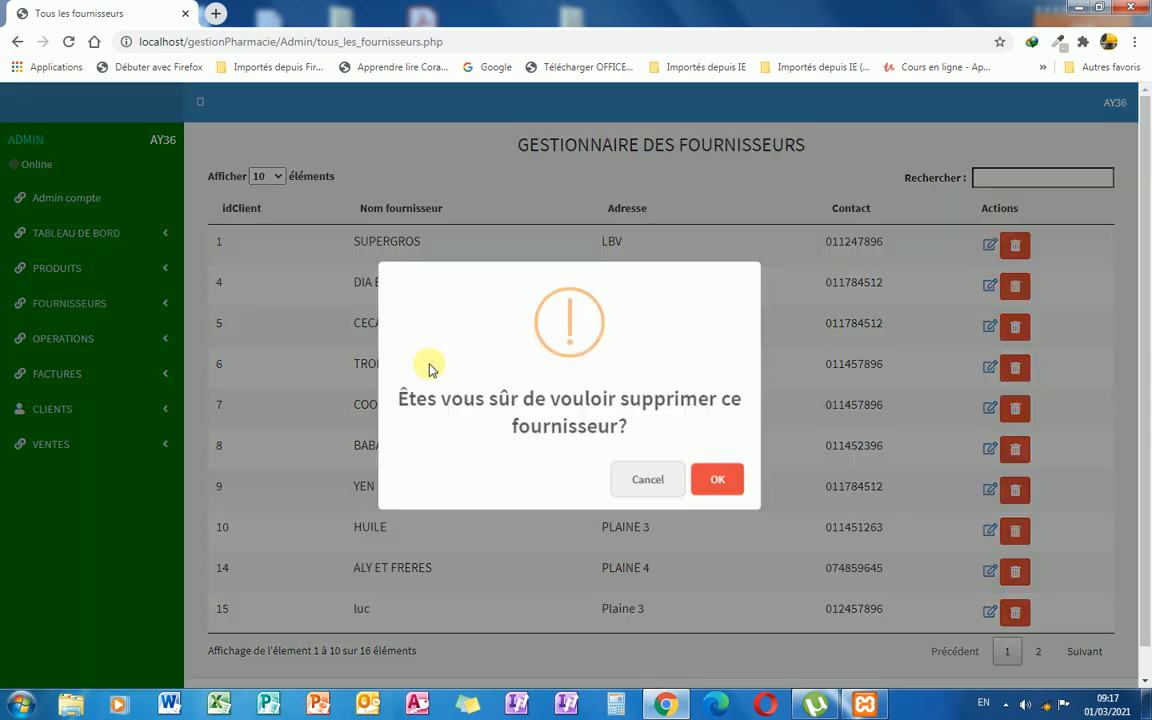
click(720, 482)
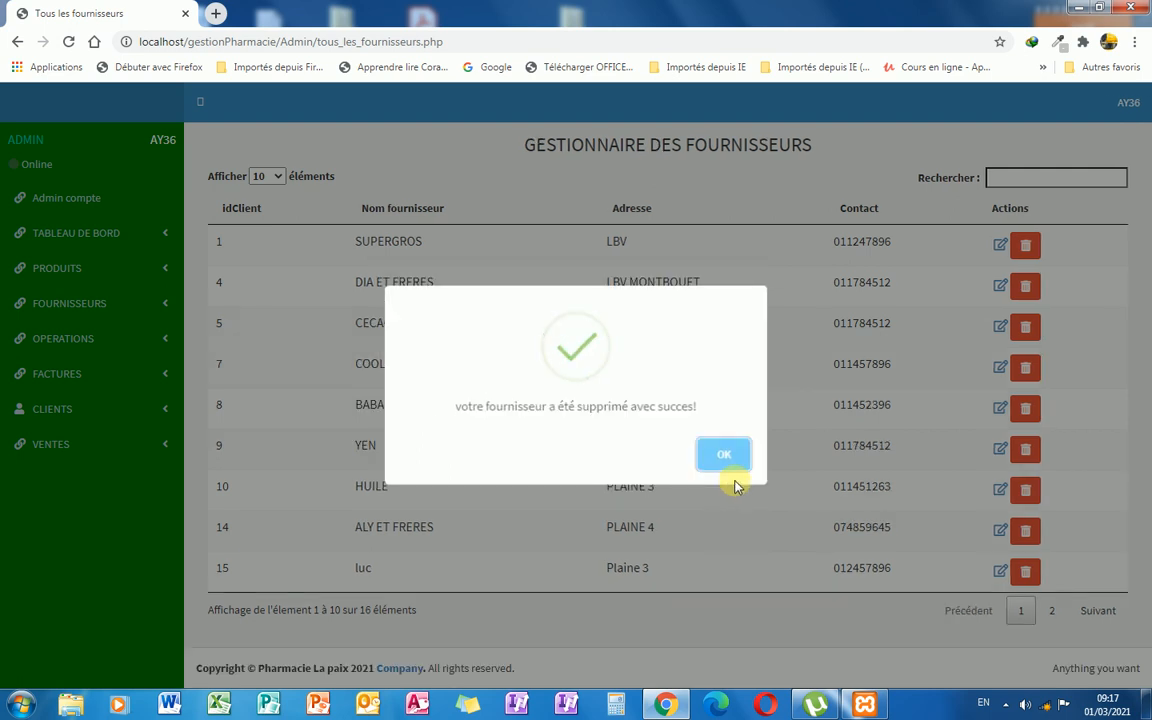
click(725, 460)
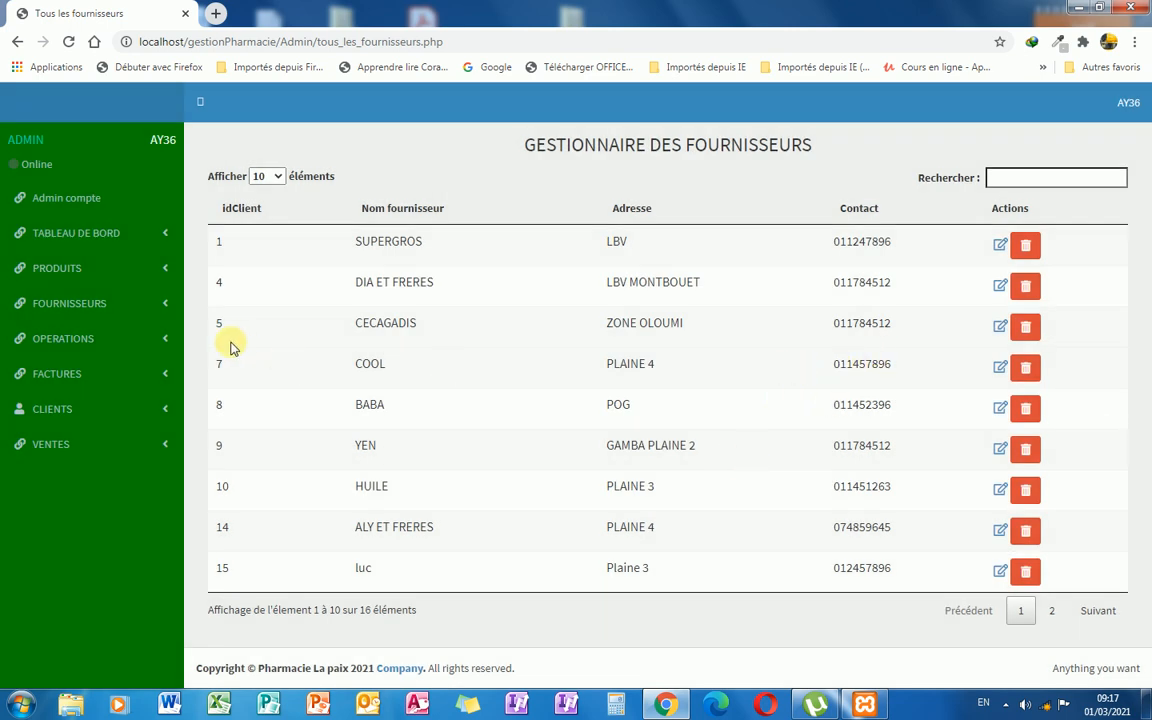
click(162, 302)
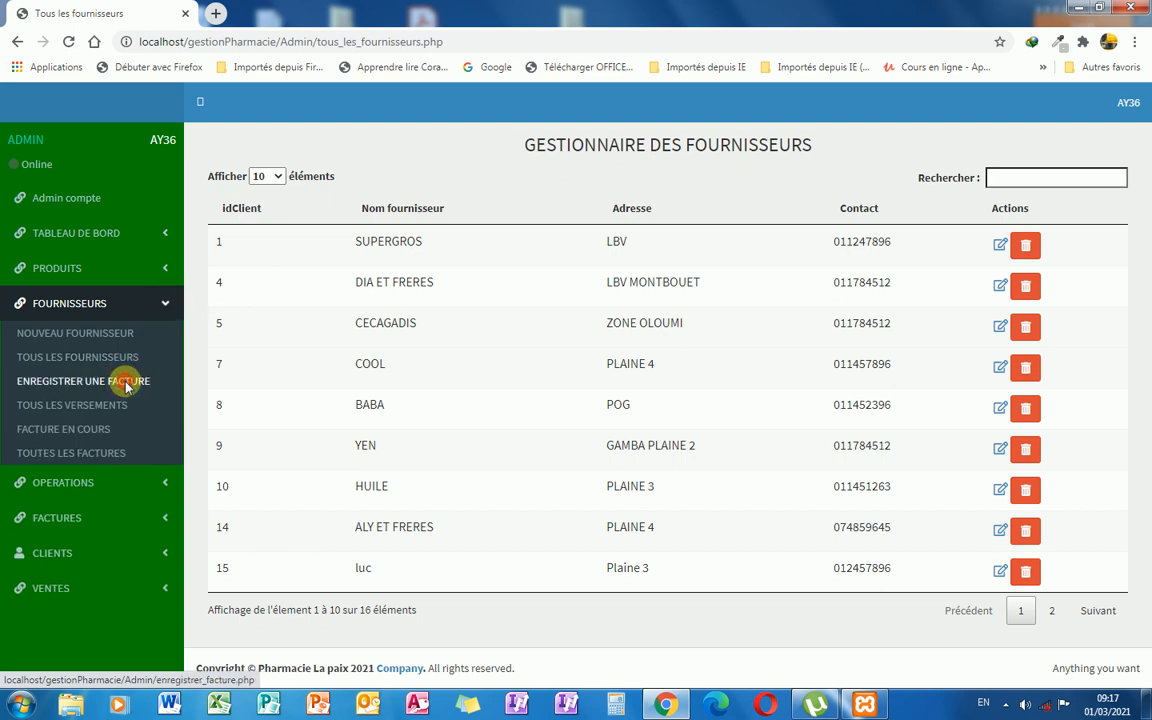
Open the ENREGISTRER UNE FACTURE form under FOURNISSEURS.
click(127, 386)
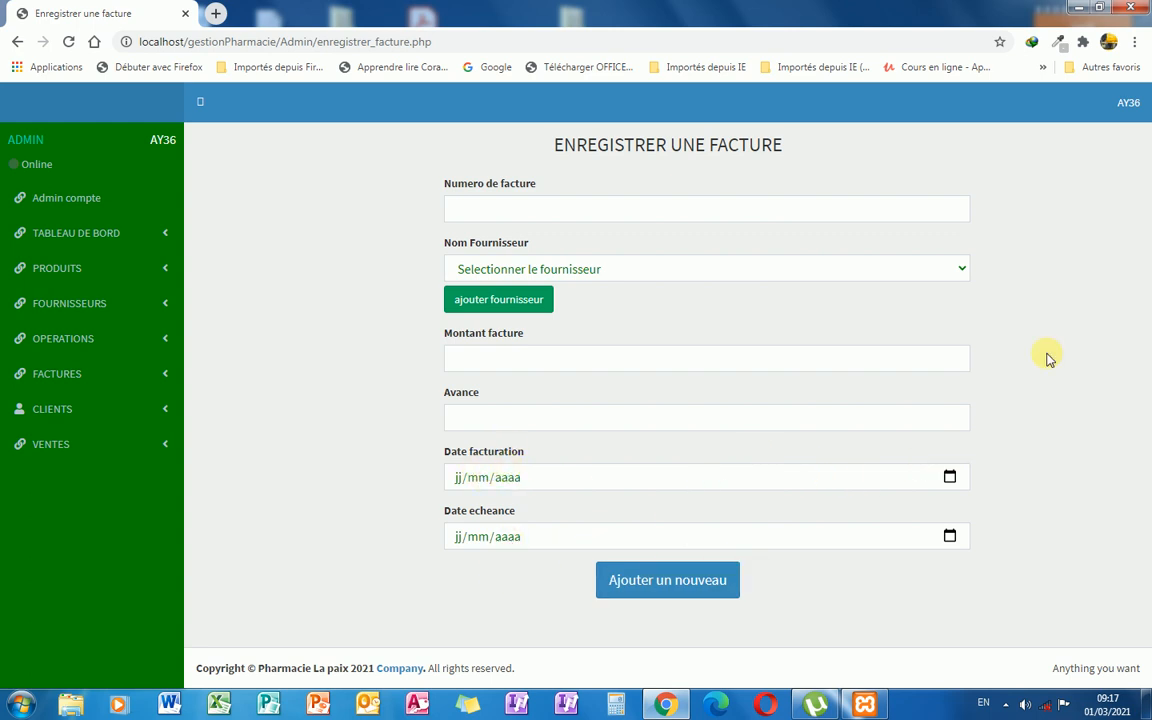
click(166, 306)
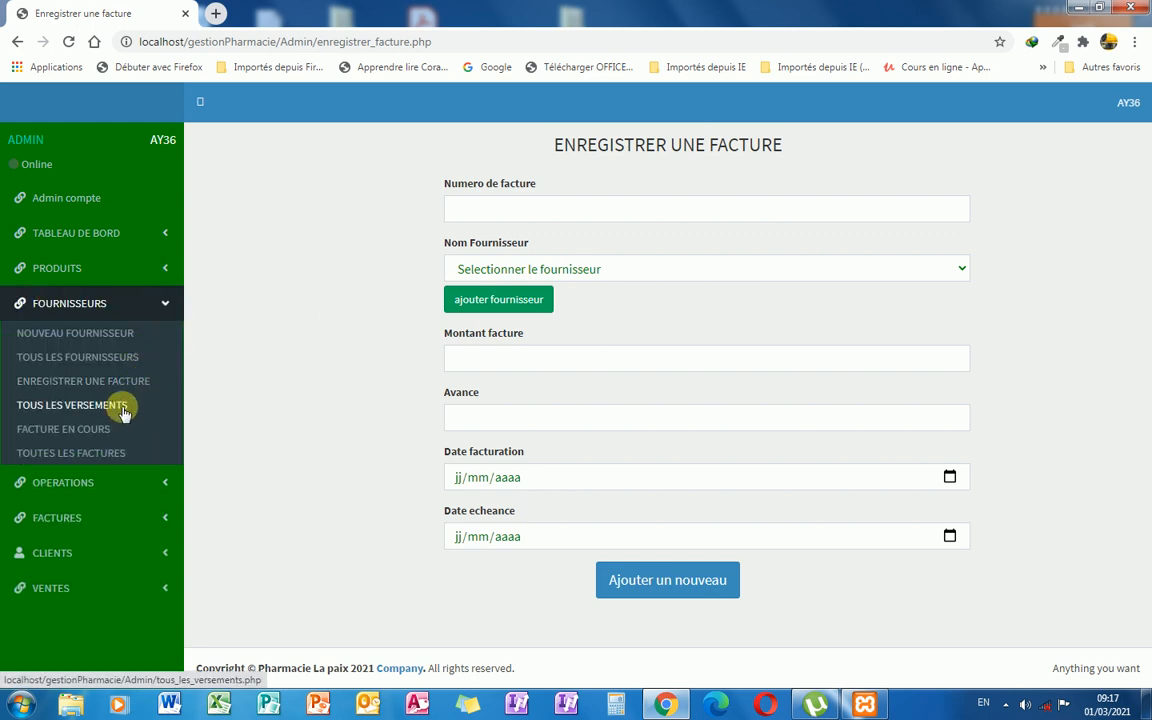
Open FOURNISSEURS > FACTURE EN COURS, showing CEDICOM's overdue 250000 invoice.
click(120, 406)
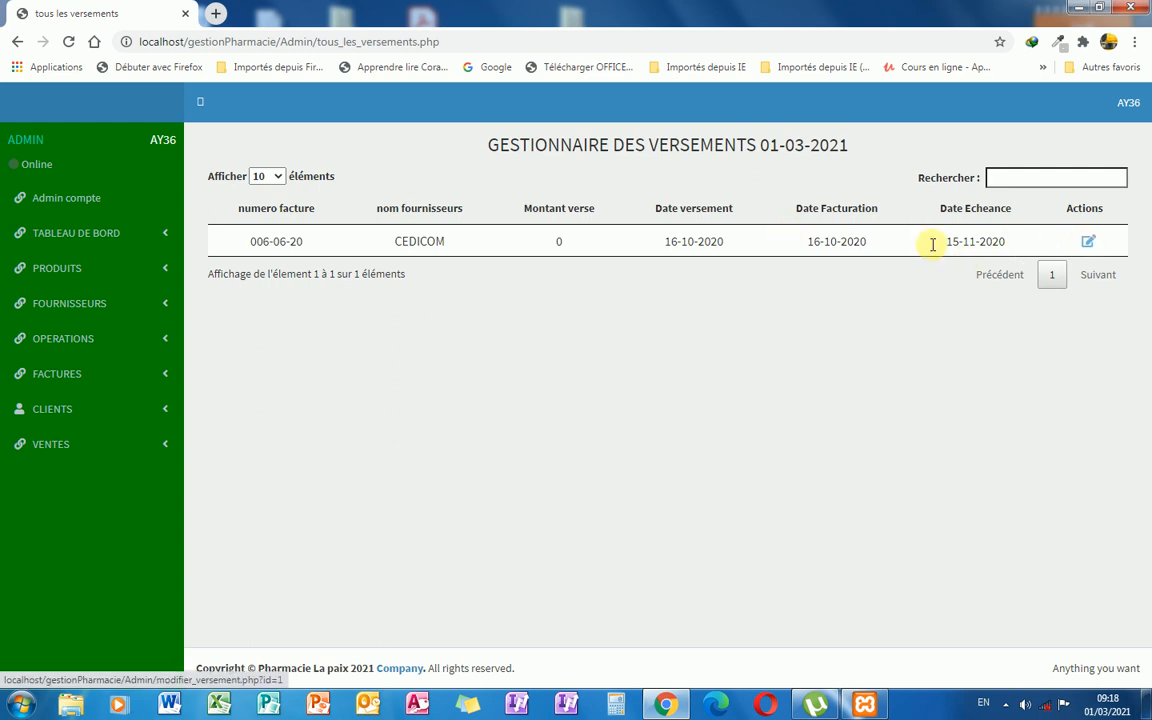
click(165, 314)
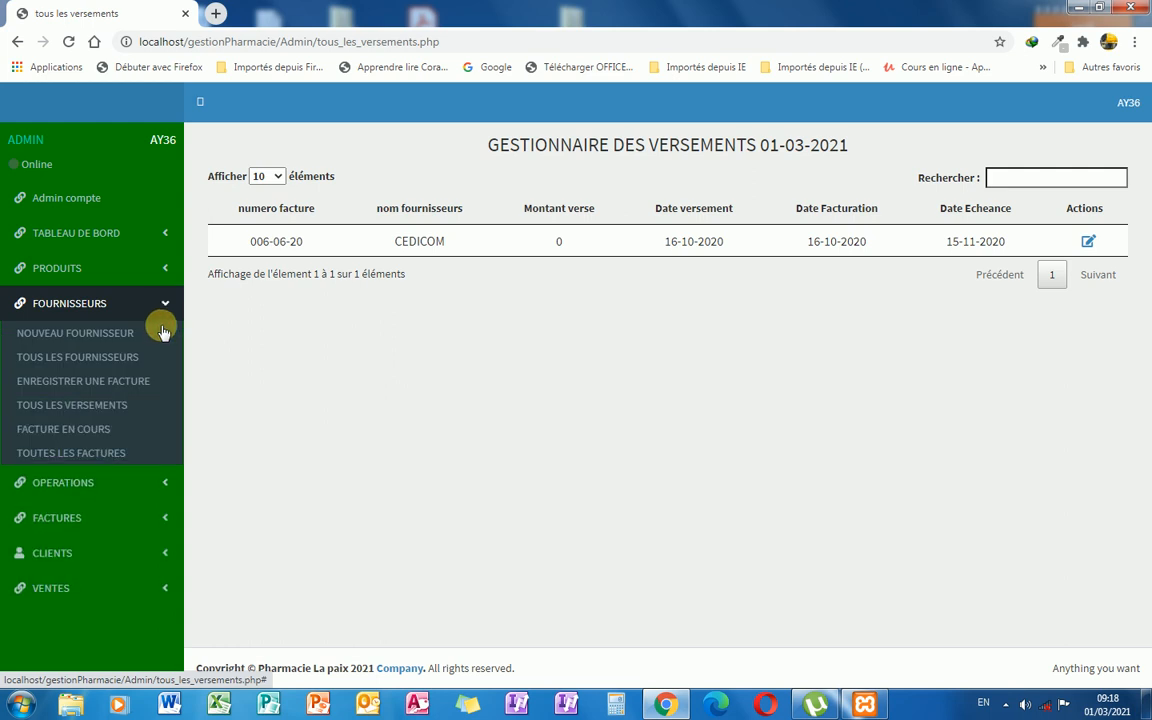
click(102, 431)
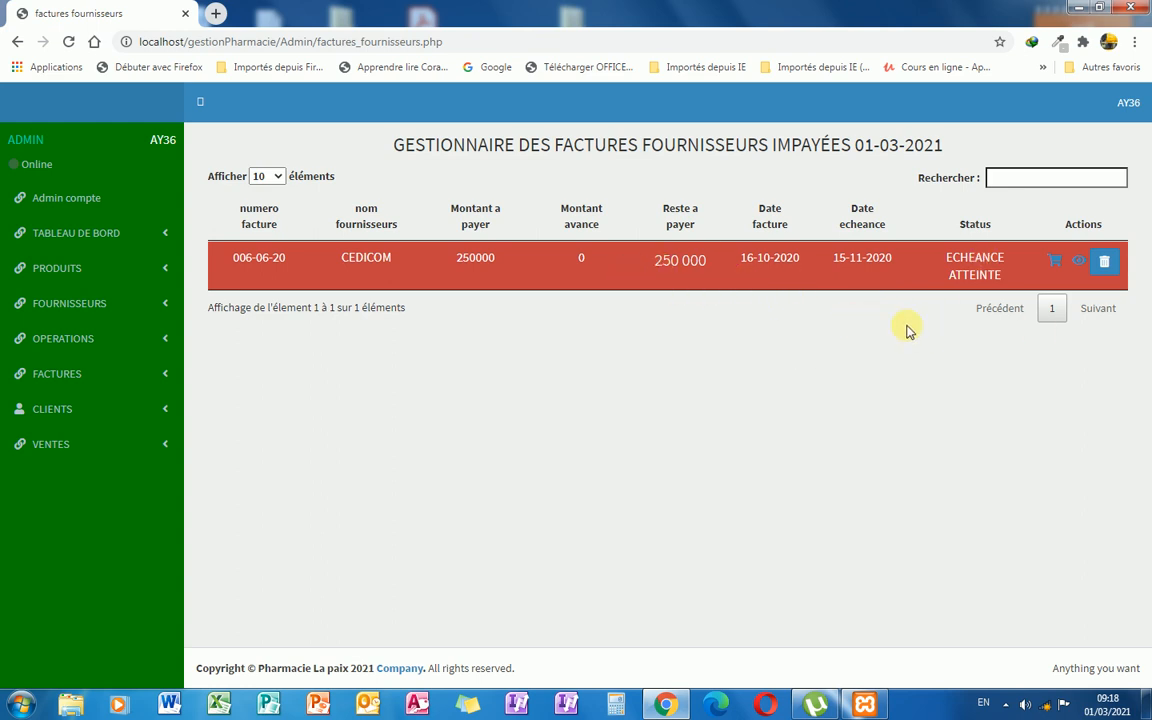
Expand the FACTURES menu in the sidebar.
click(158, 370)
Open the Solder facture form for subscriber invoice row 62, which has 32500 due.
click(133, 405)
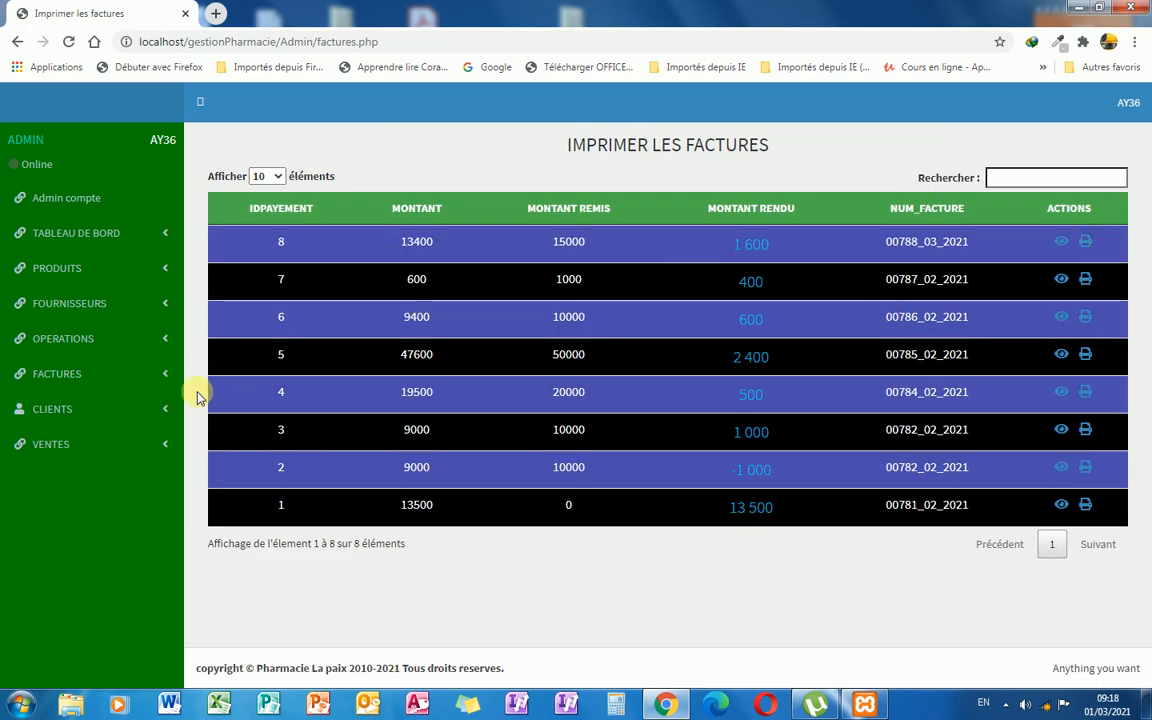
click(160, 373)
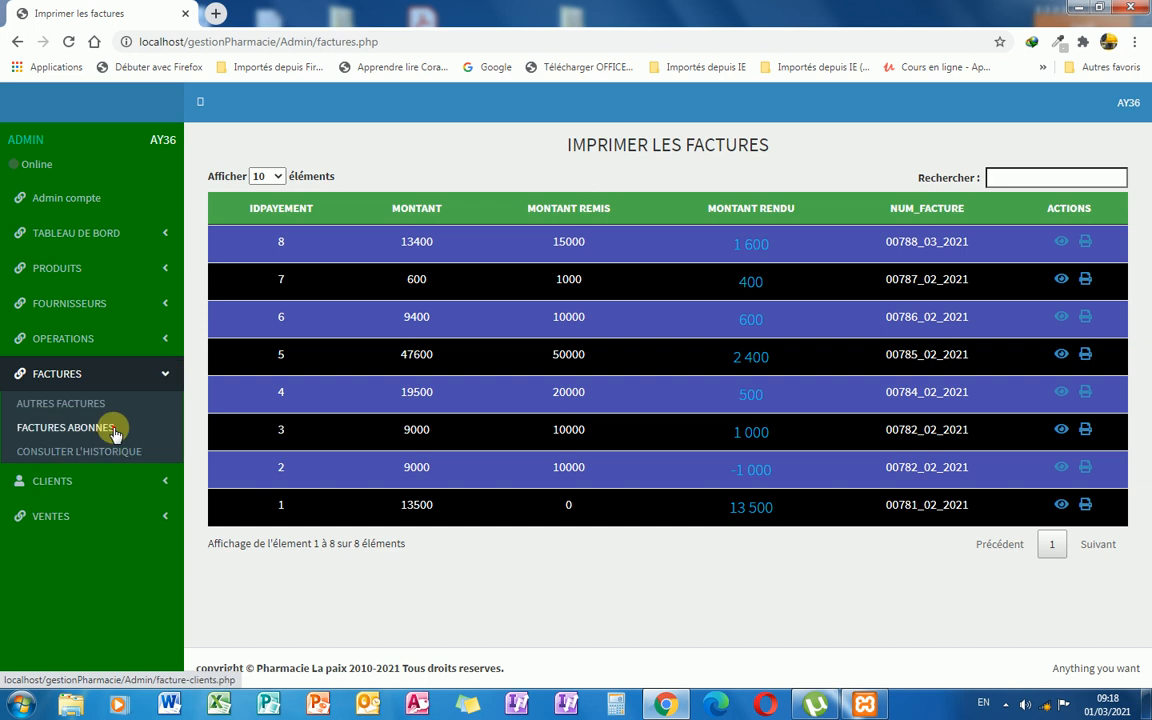
click(113, 428)
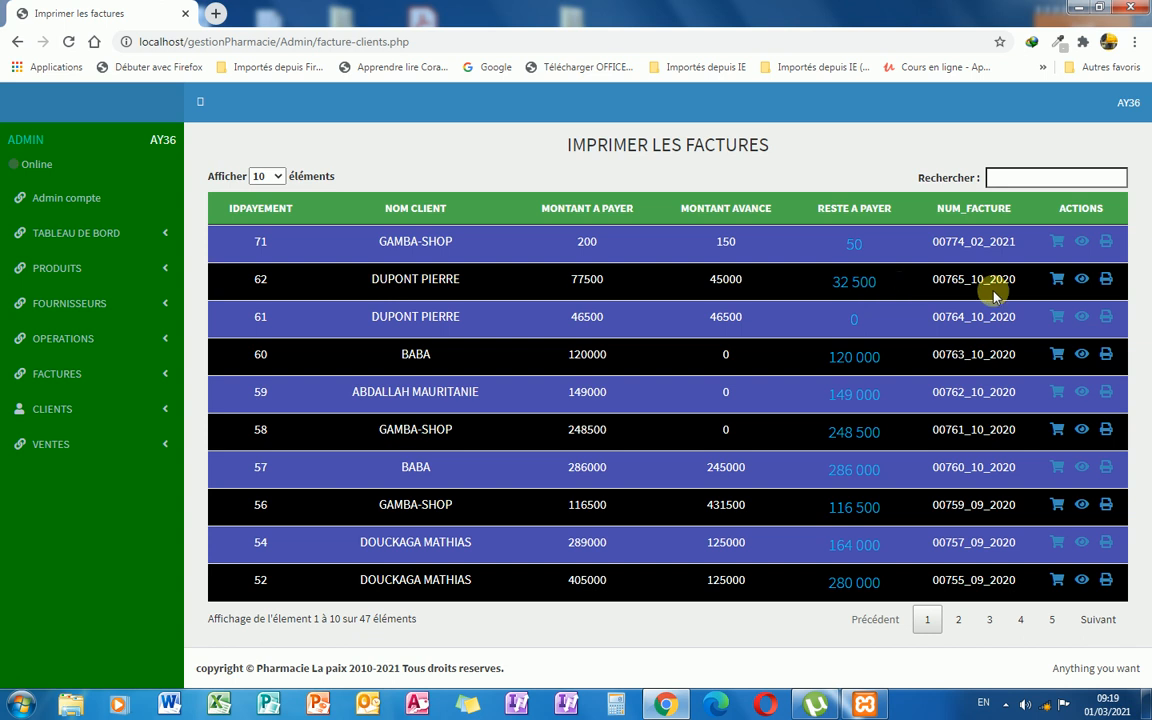
click(1059, 281)
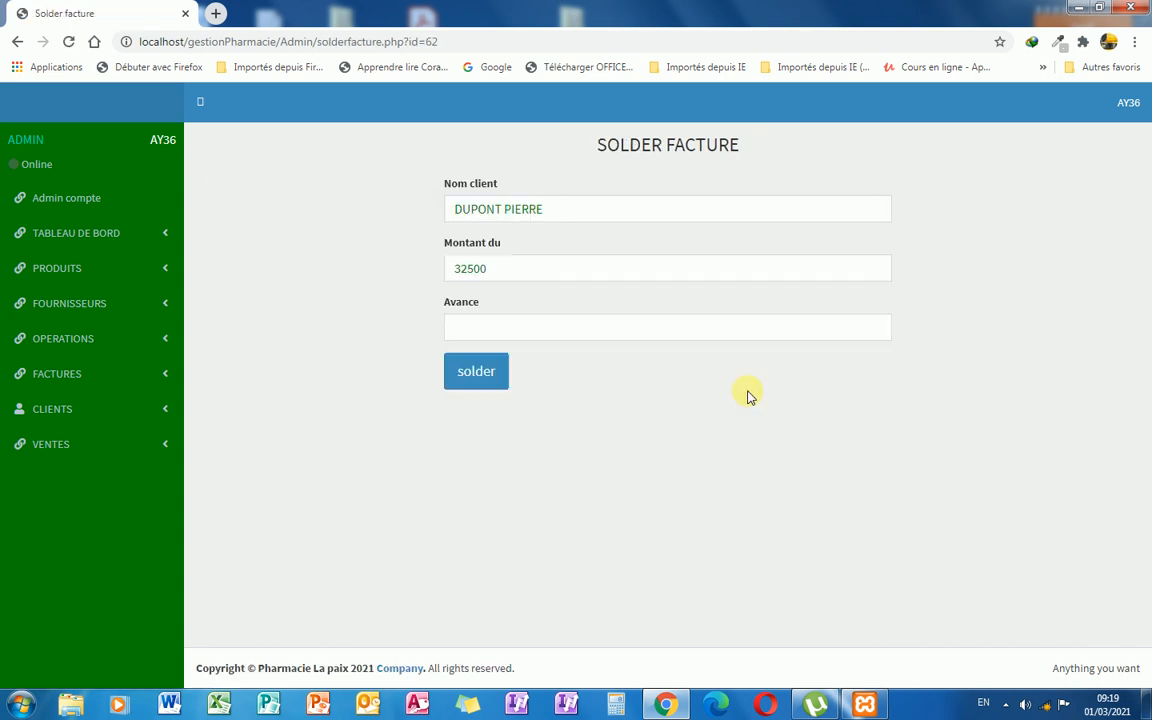
Settle invoice 62 with a 32500 advance and return to FACTURES ABONNES.
click(489, 333)
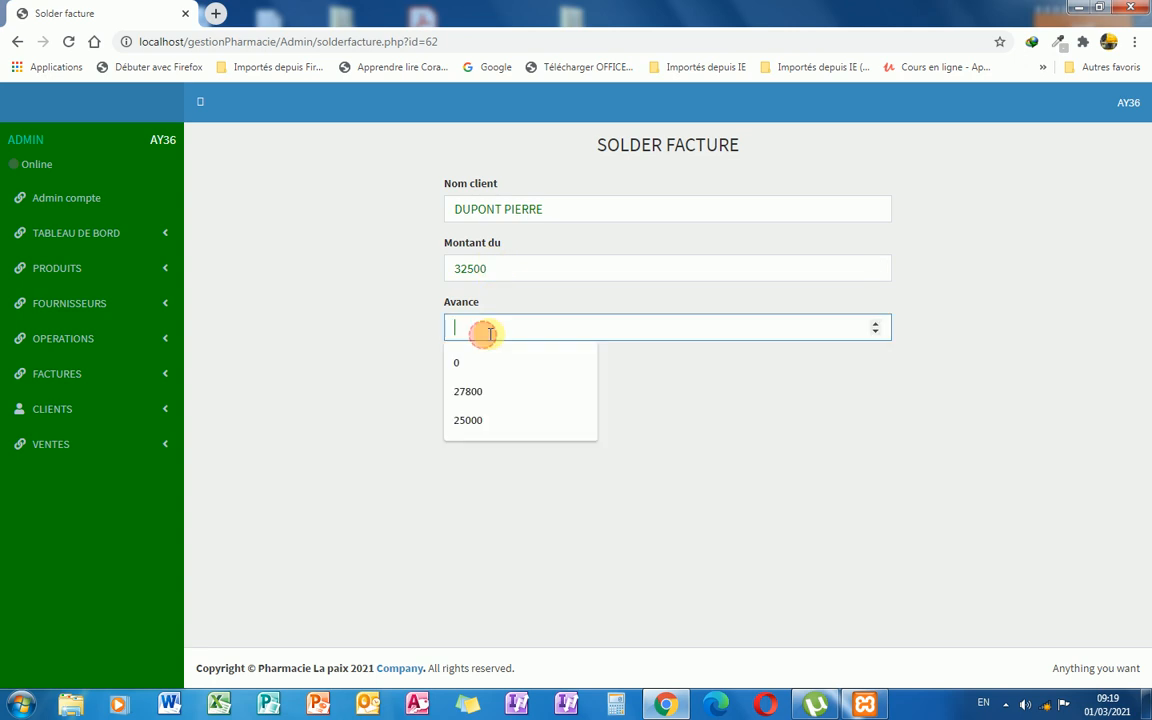
text(32500)
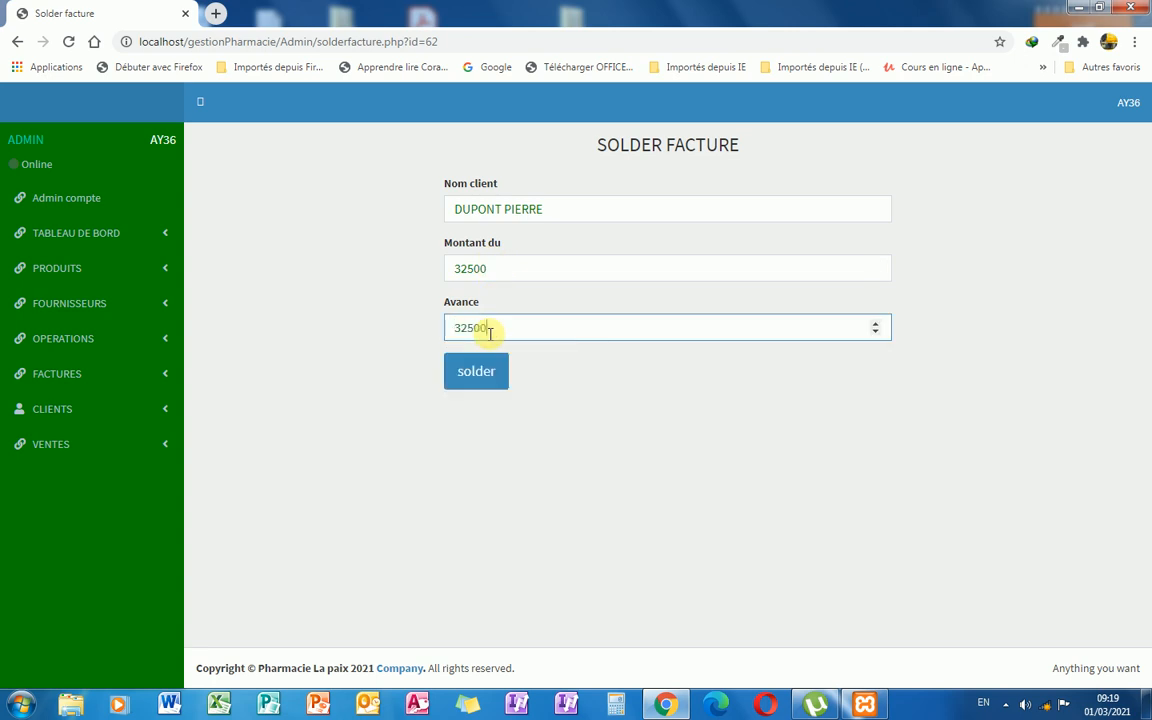
click(480, 380)
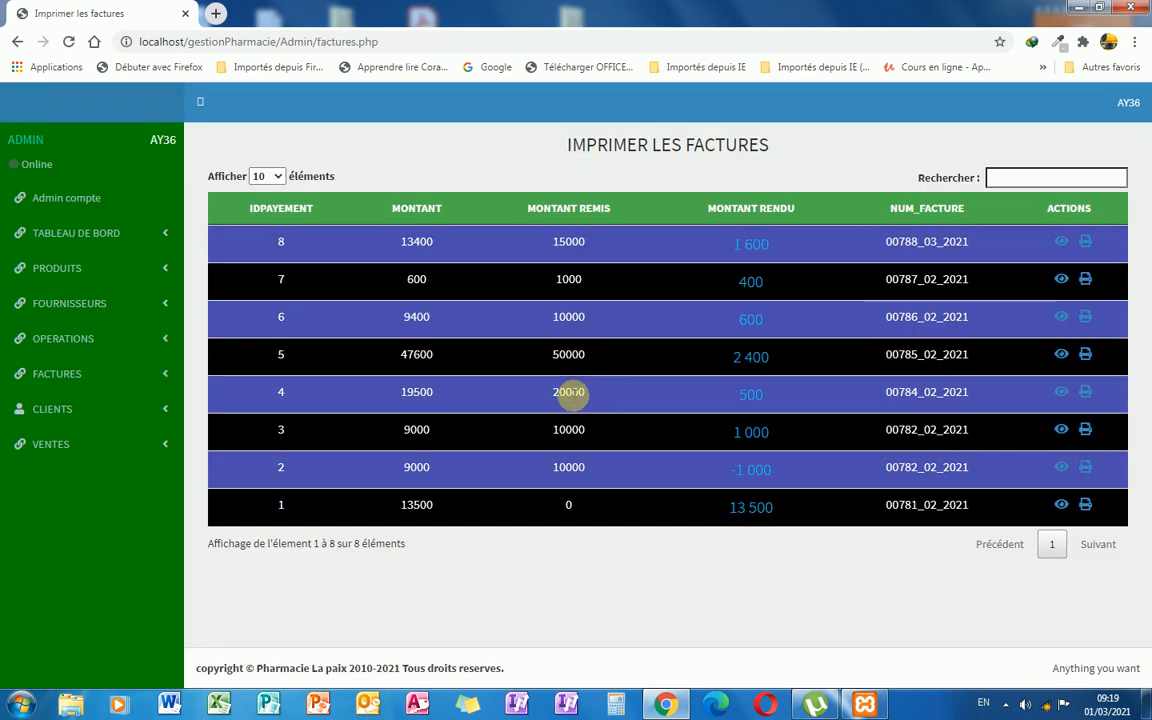
click(158, 376)
click(118, 427)
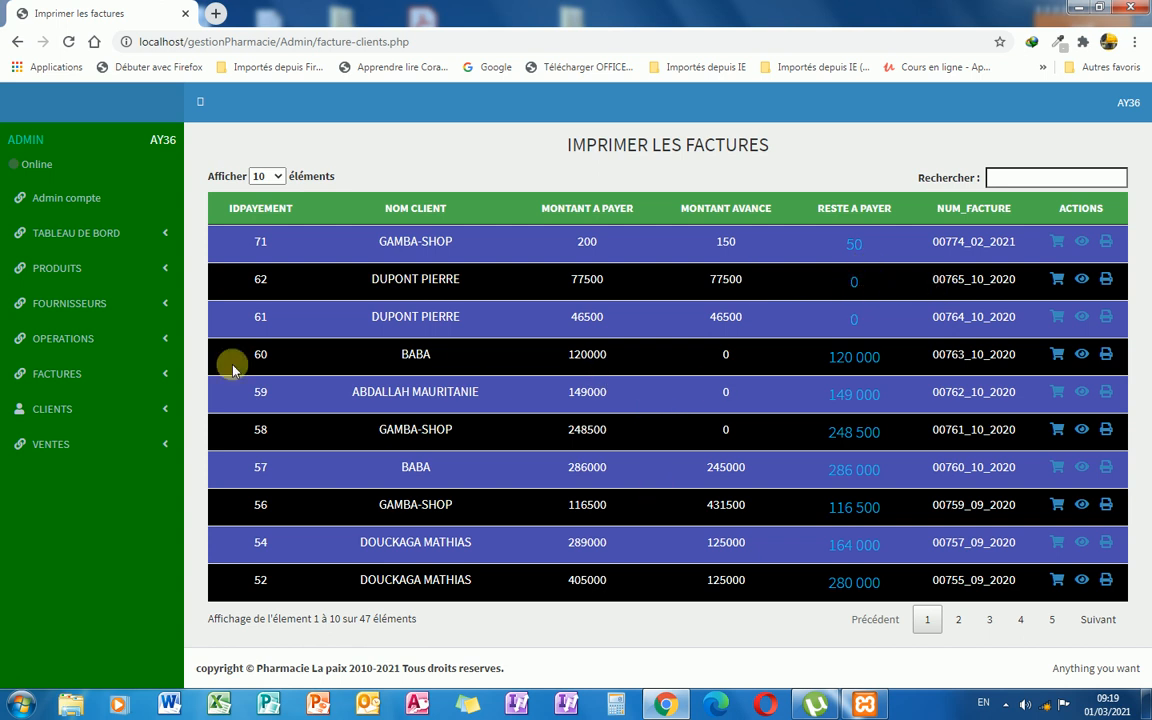
Open CLIENTS > NOUVEAU CLIENT and click into the address and contact fields.
click(160, 413)
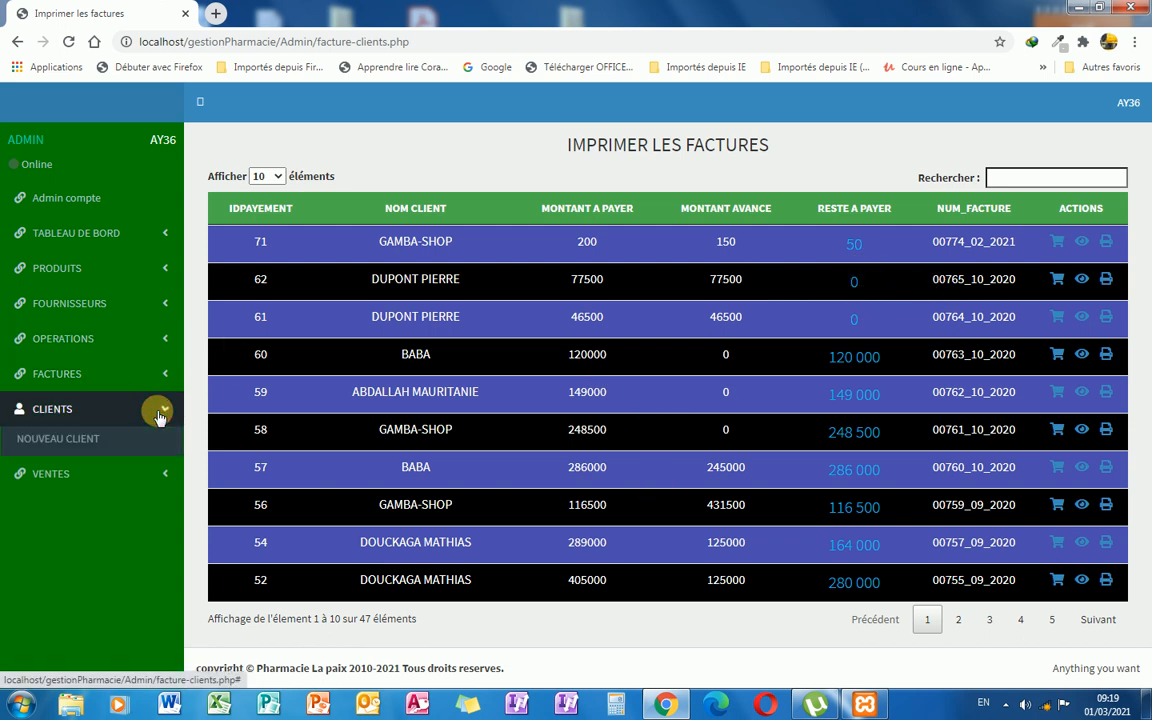
click(129, 443)
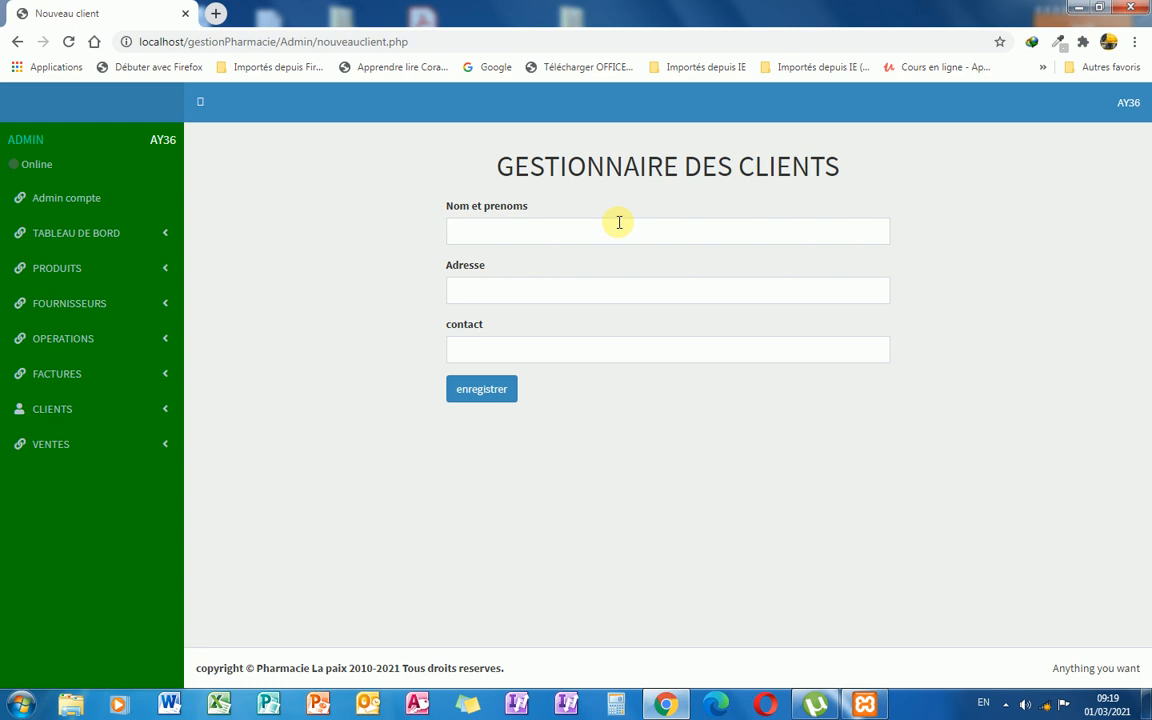
click(563, 289)
click(721, 348)
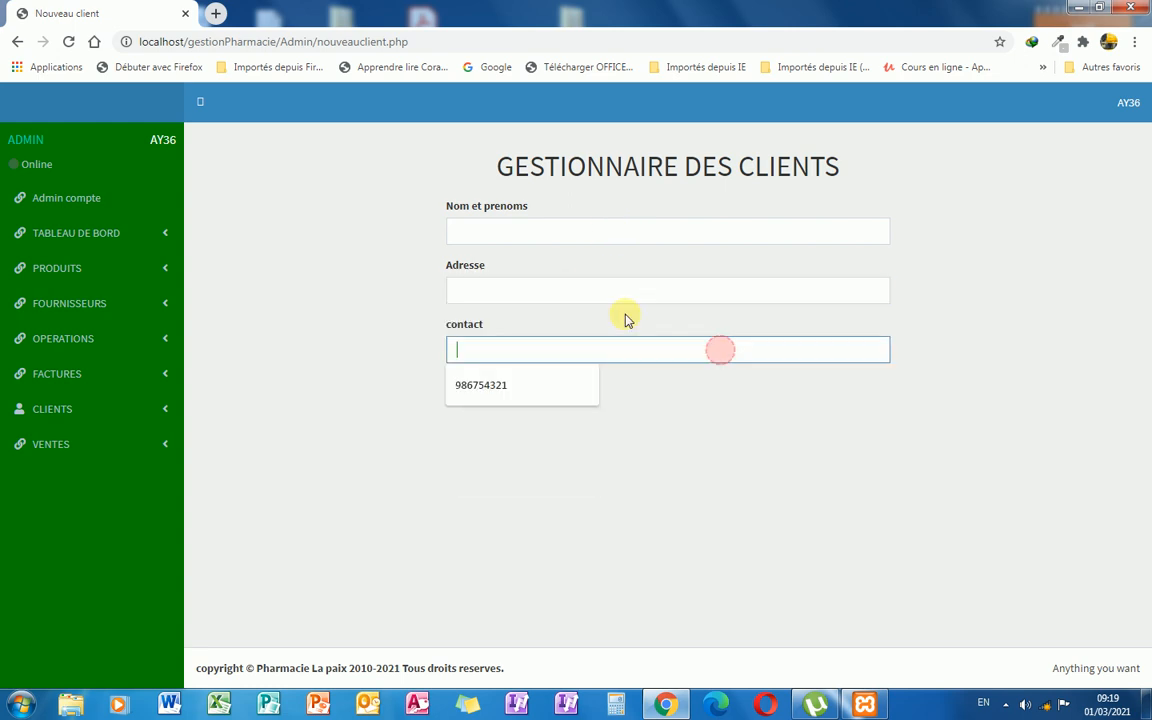
click(530, 485)
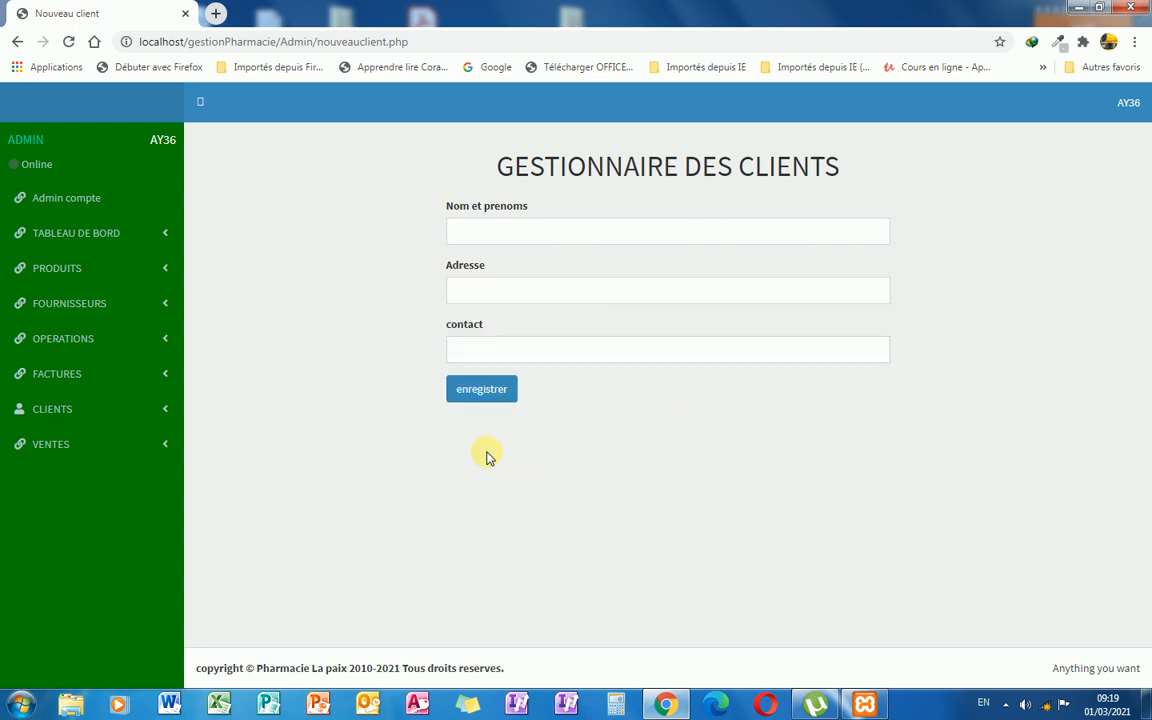
Review invoice 00765_10_2020's payments of 45000 and 32500 (total 77500) in the payment history, then close the details.
click(156, 379)
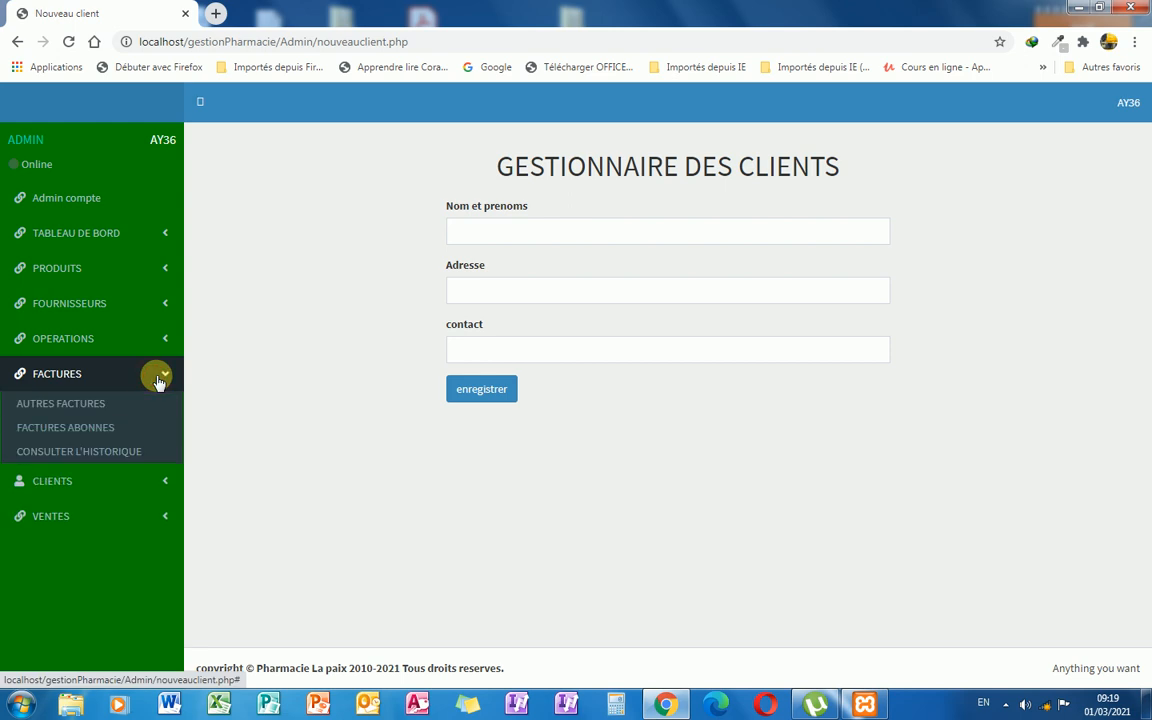
click(123, 456)
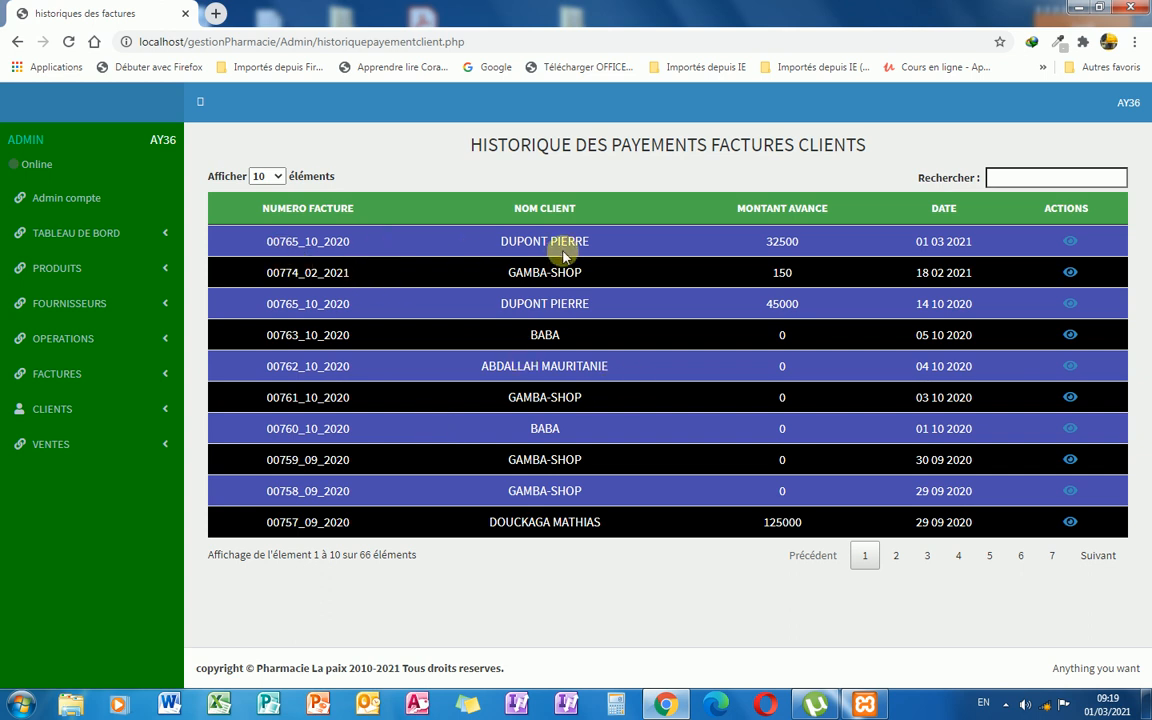
click(1070, 243)
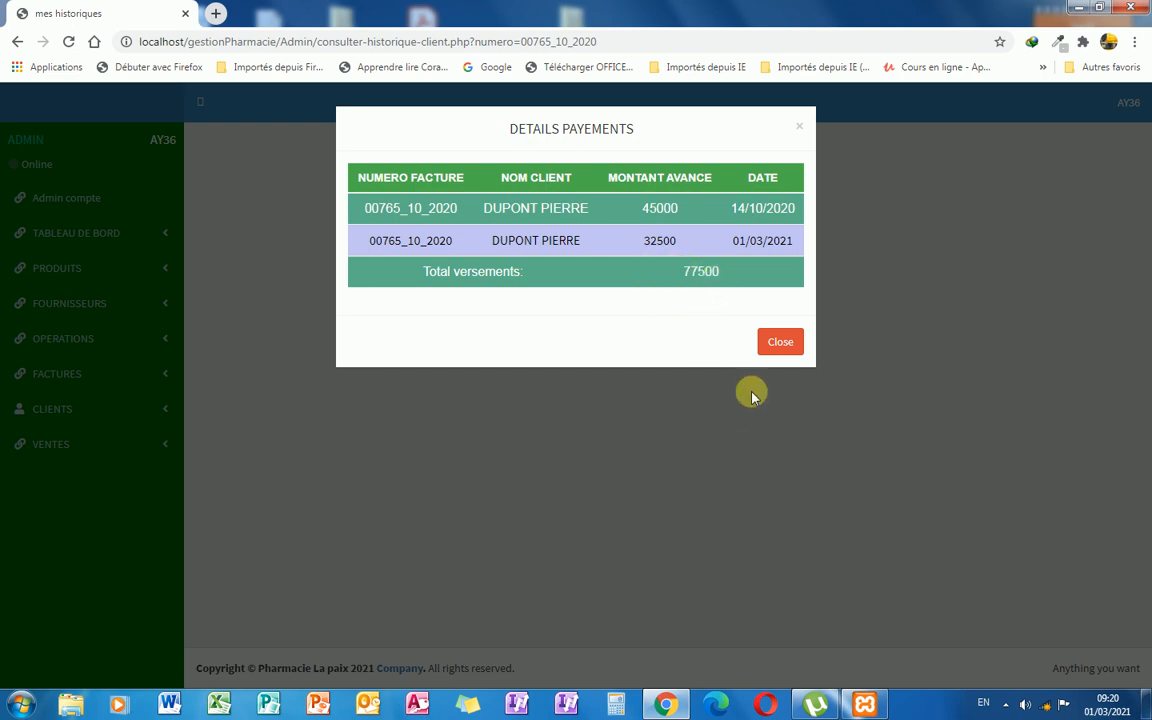
click(781, 348)
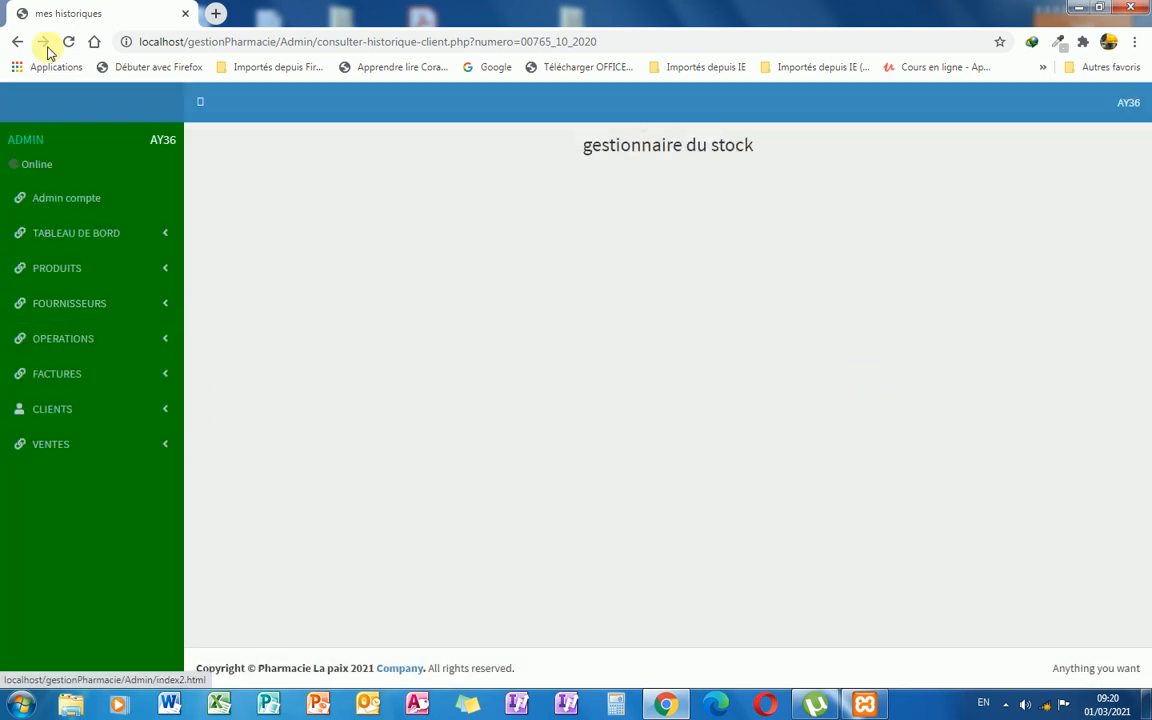
Go back, review today's sales totalling 13 400, then open the full list of all sales.
click(13, 42)
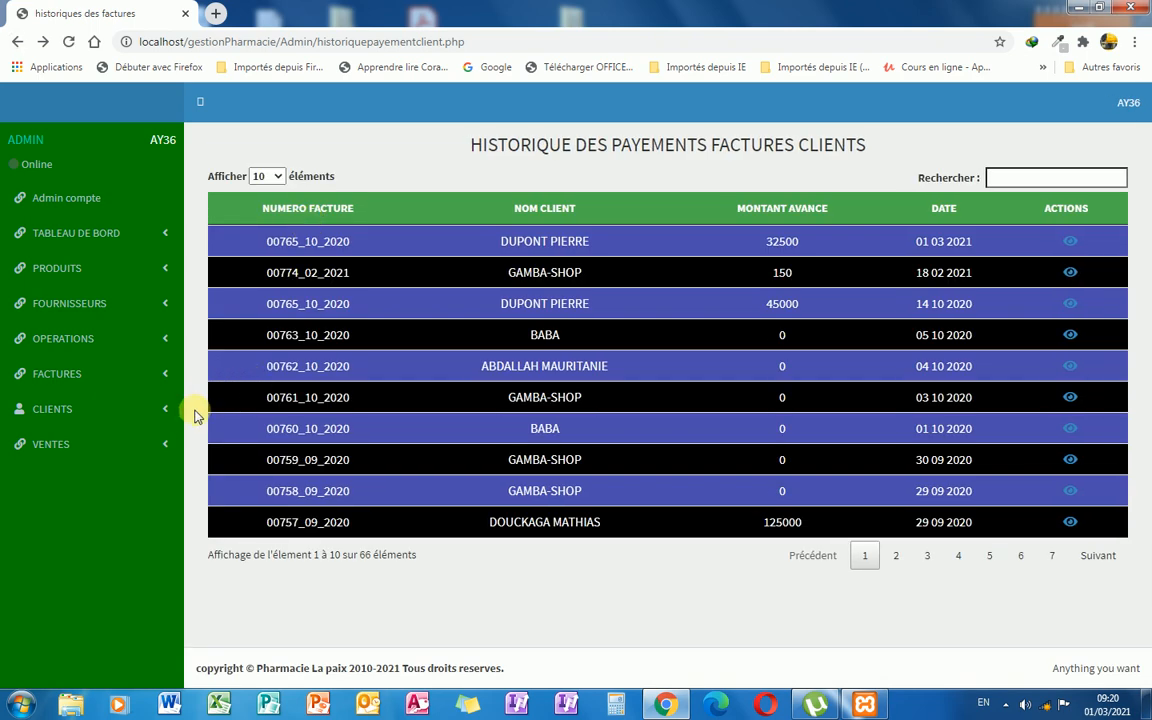
click(165, 417)
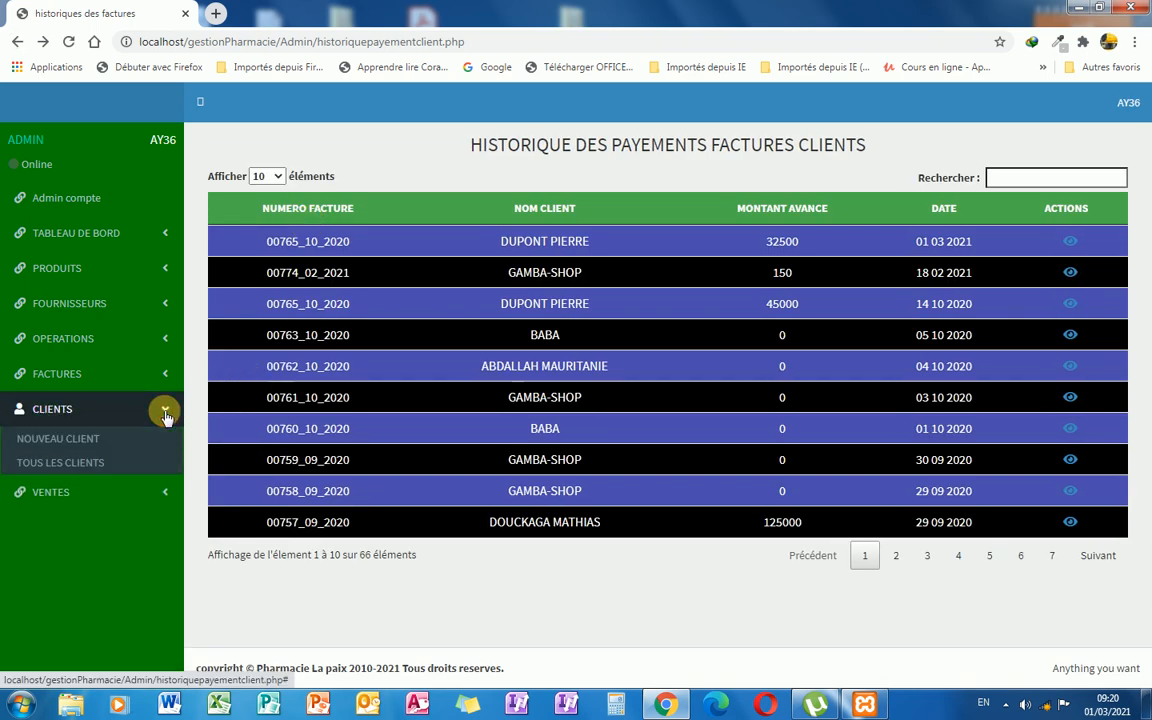
click(165, 416)
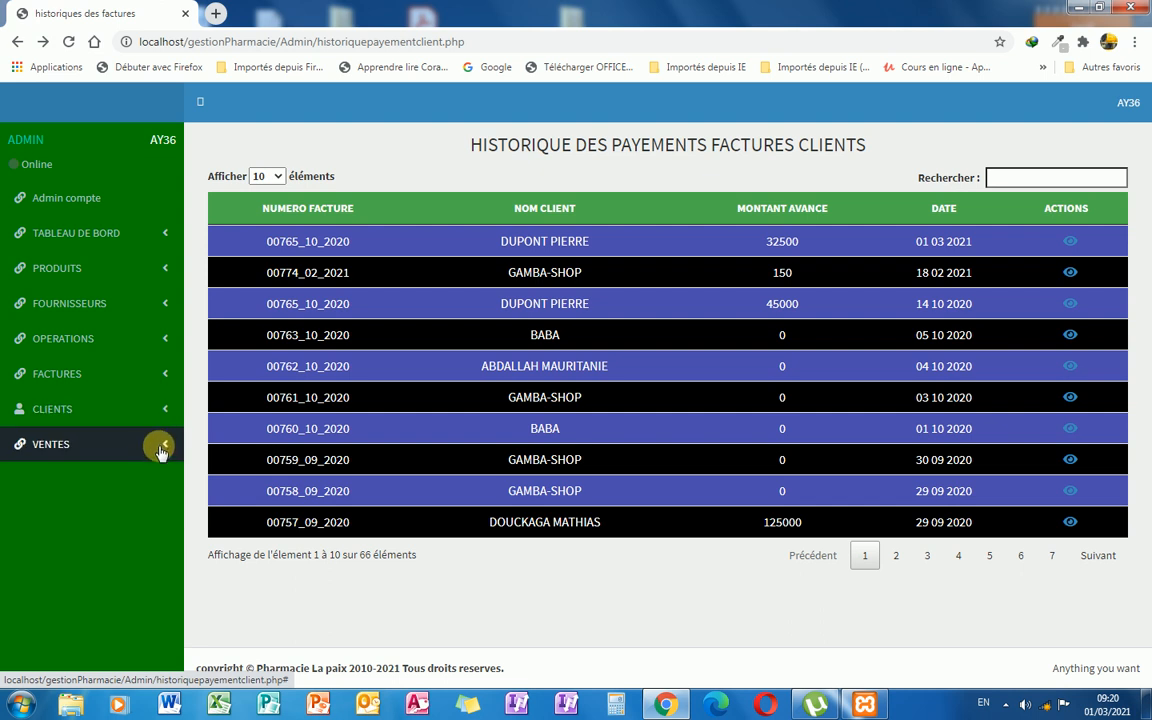
click(161, 447)
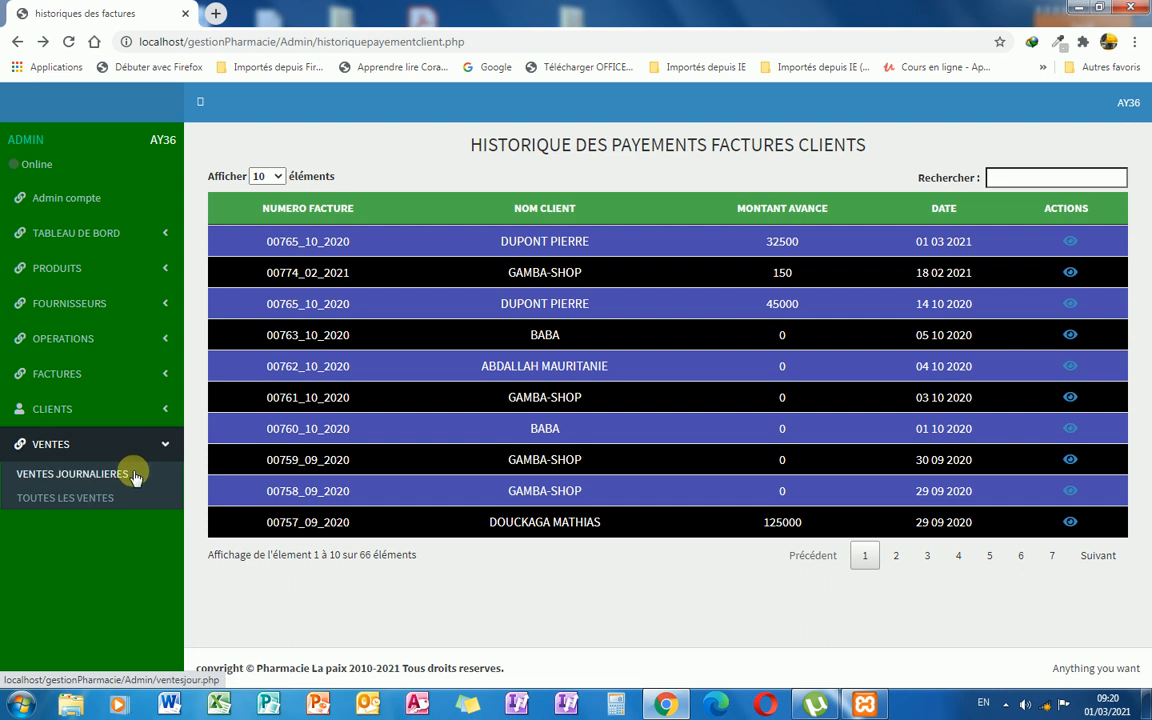
click(130, 476)
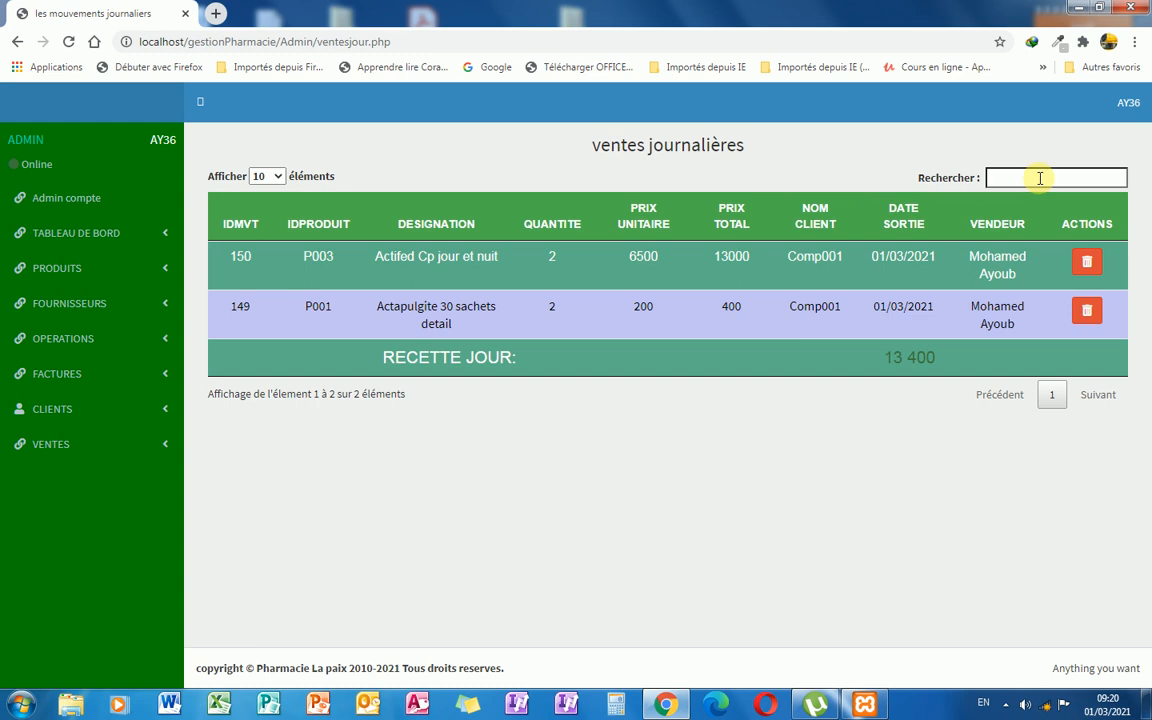
click(166, 456)
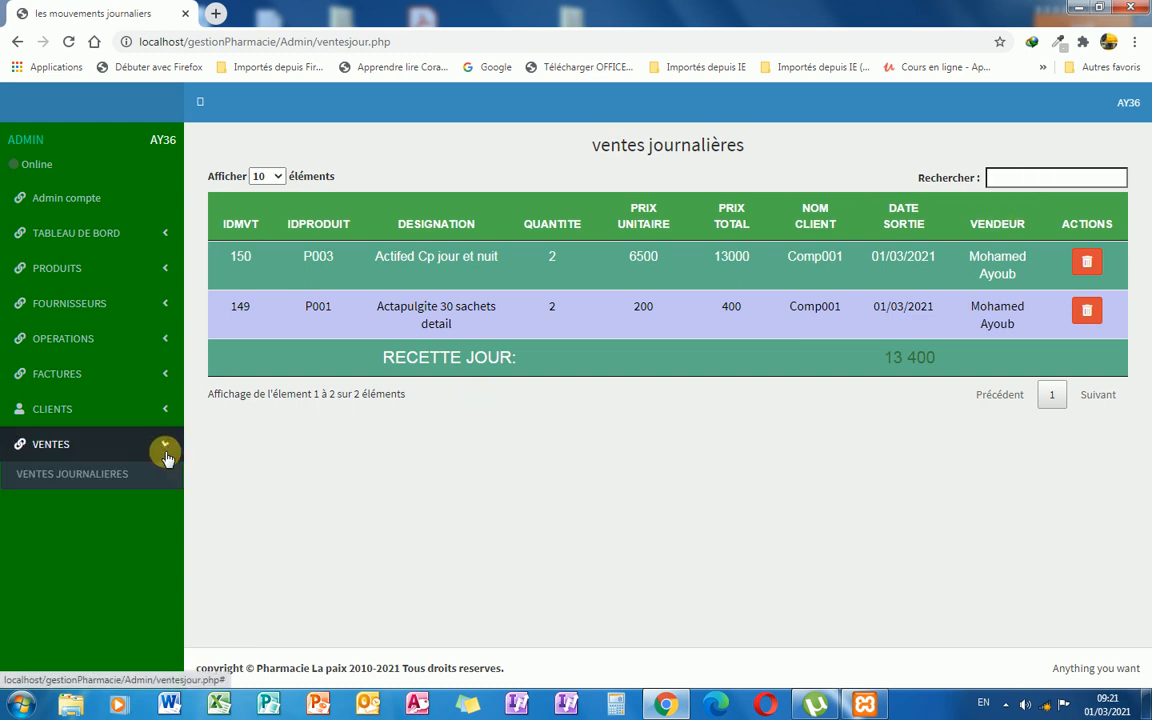
click(118, 500)
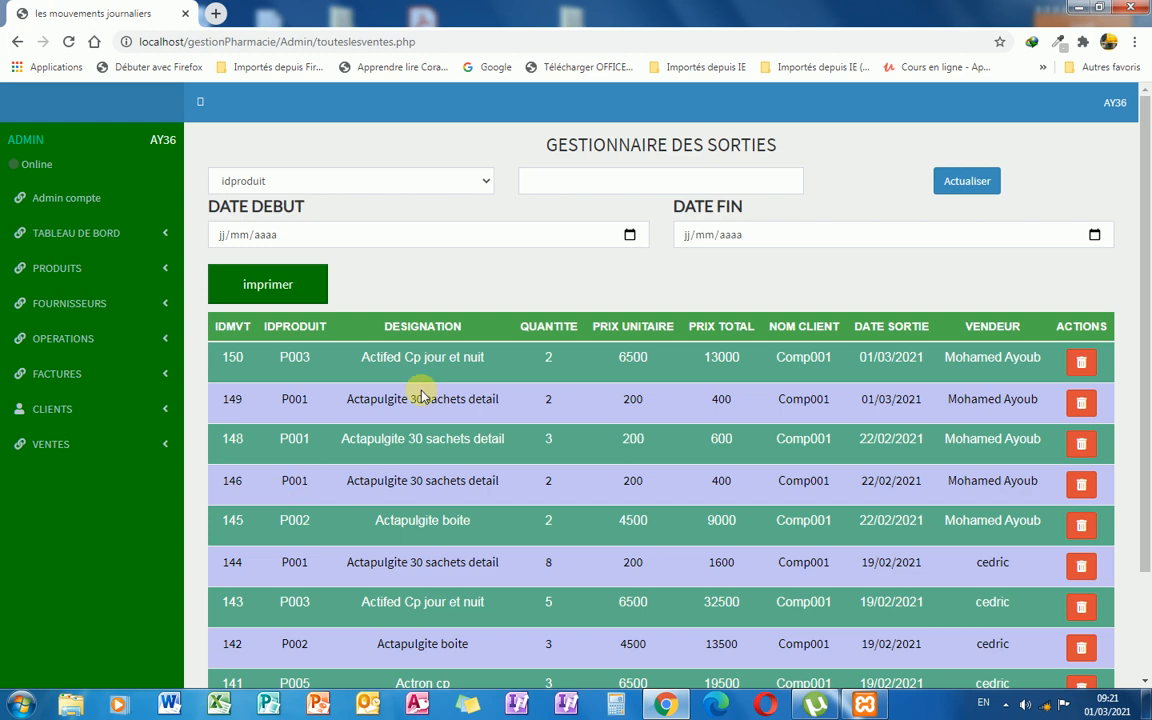
scroll(420, 397, down, 2)
scroll(420, 397, up, 2)
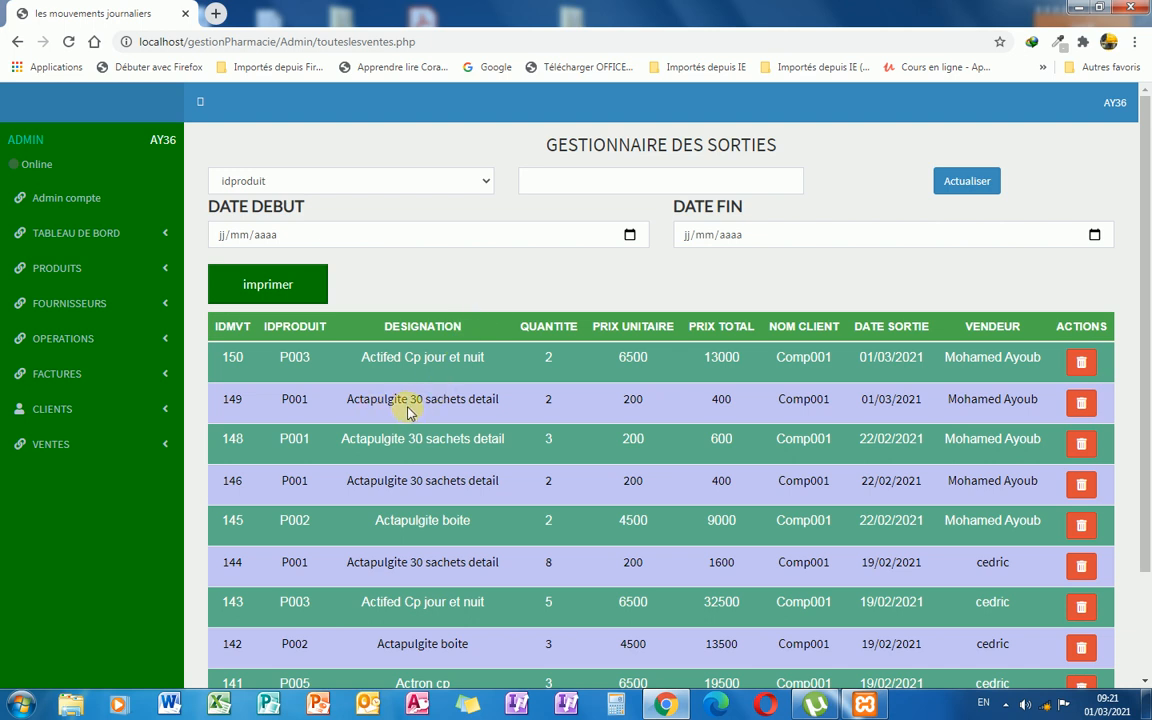
click(601, 191)
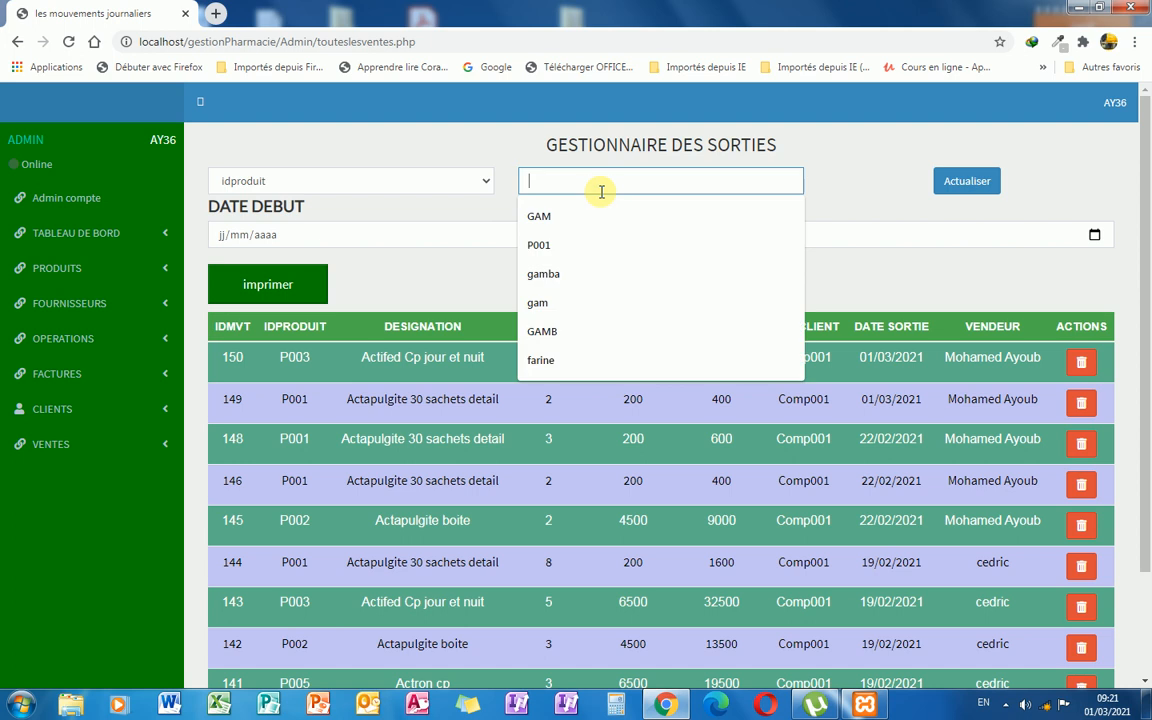
text(p00)
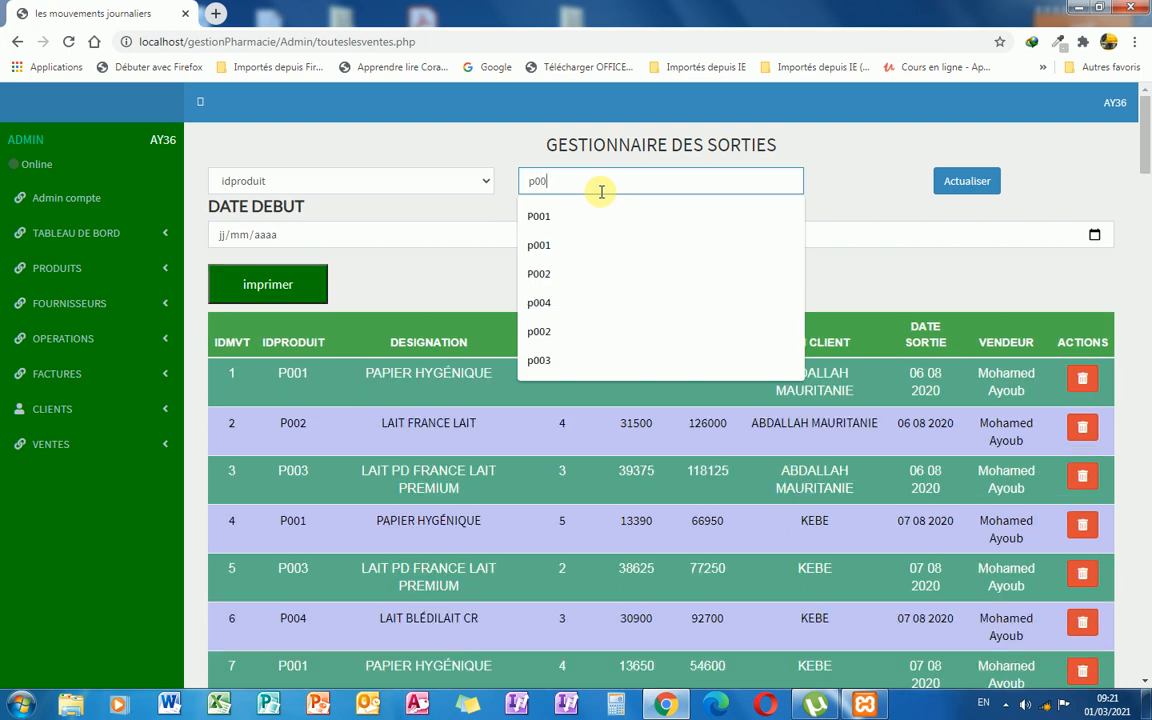
text(1)
click(578, 210)
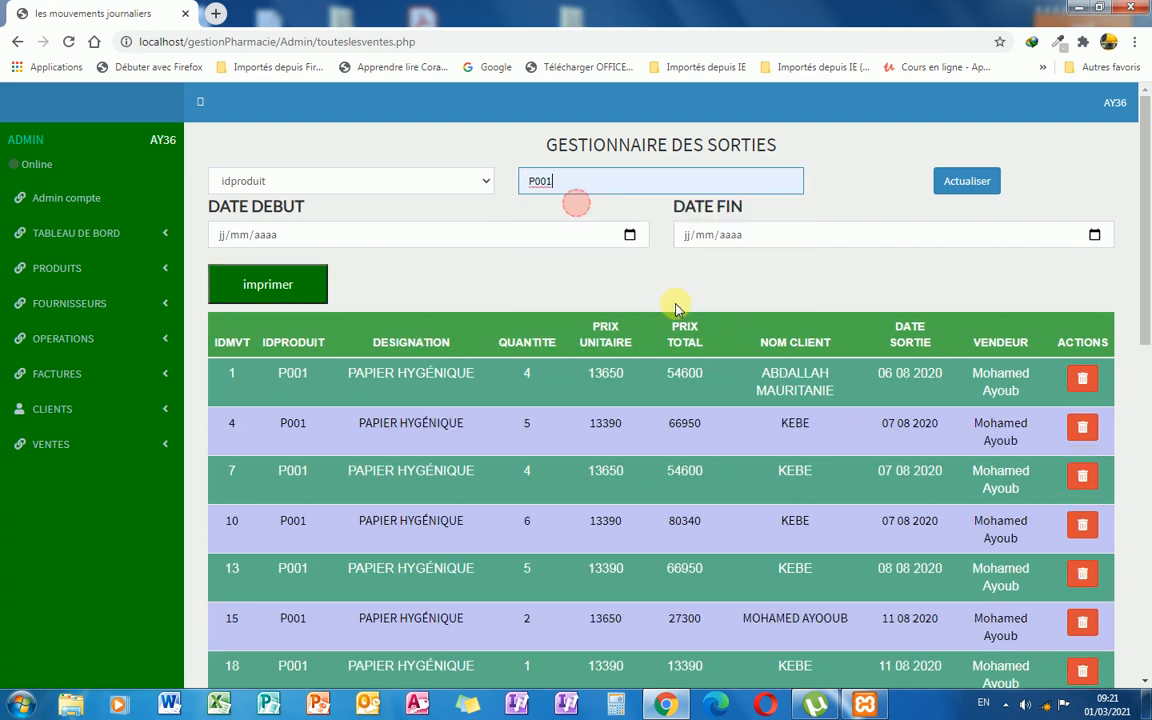
scroll(738, 320, down, 1)
scroll(738, 319, down, 5)
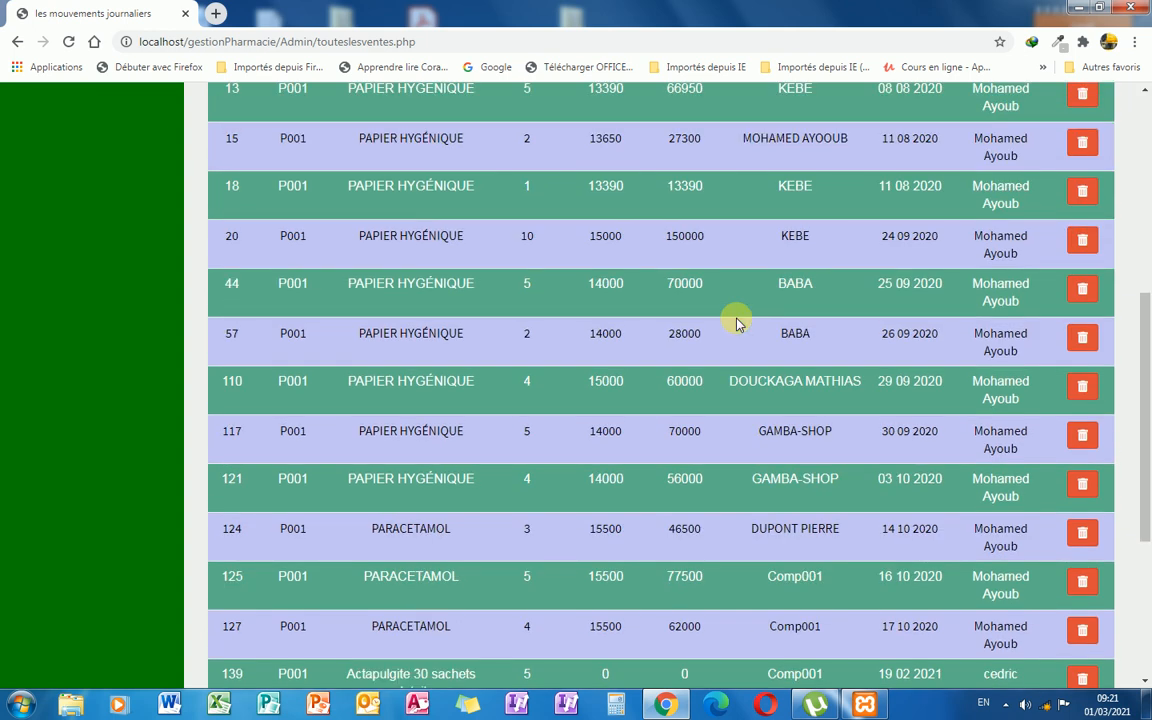
scroll(620, 322, up, 4)
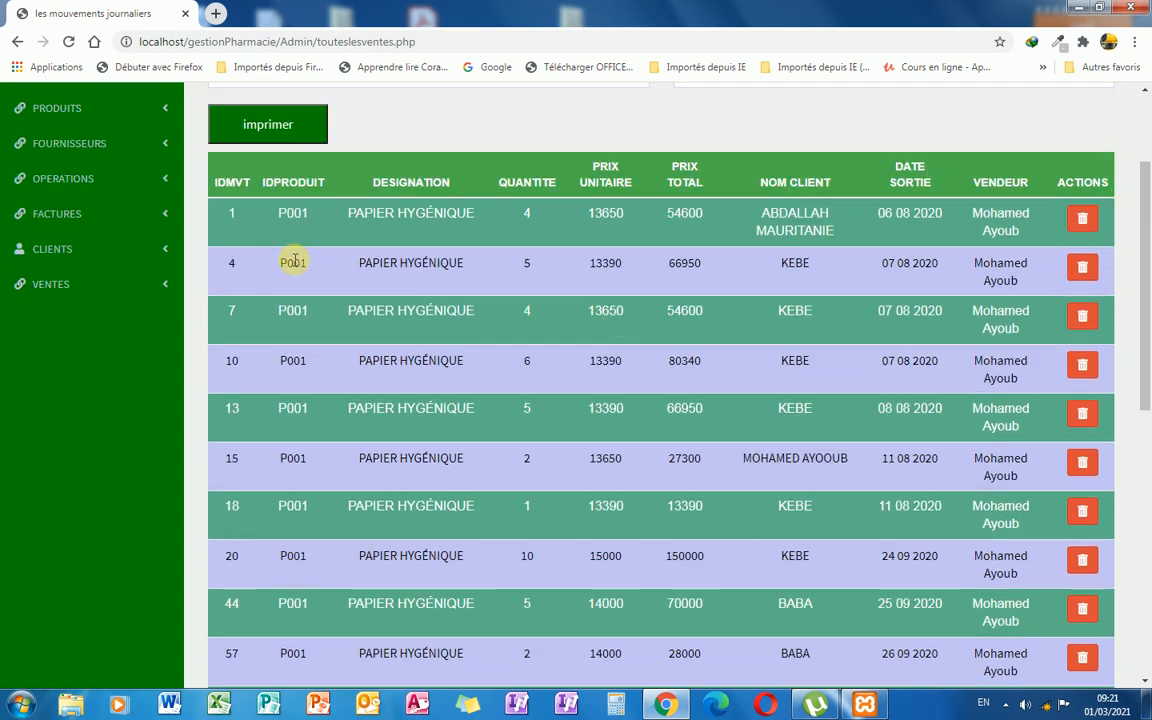
scroll(1088, 336, down, 6)
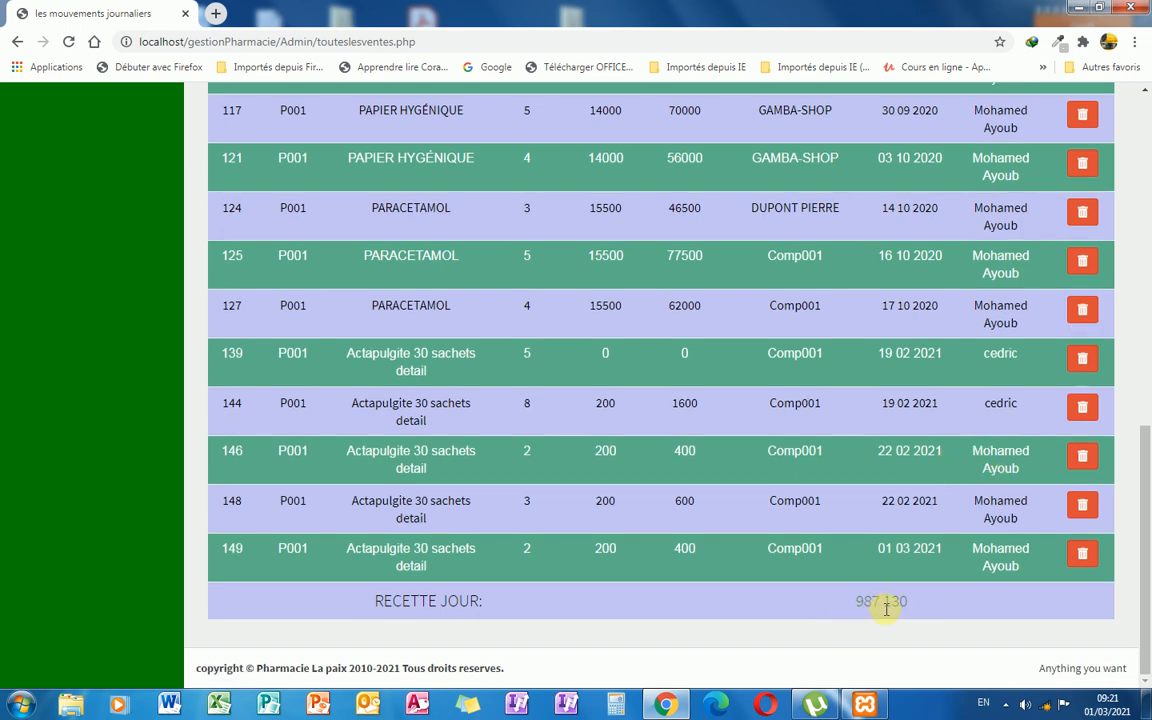
scroll(920, 582, up, 15)
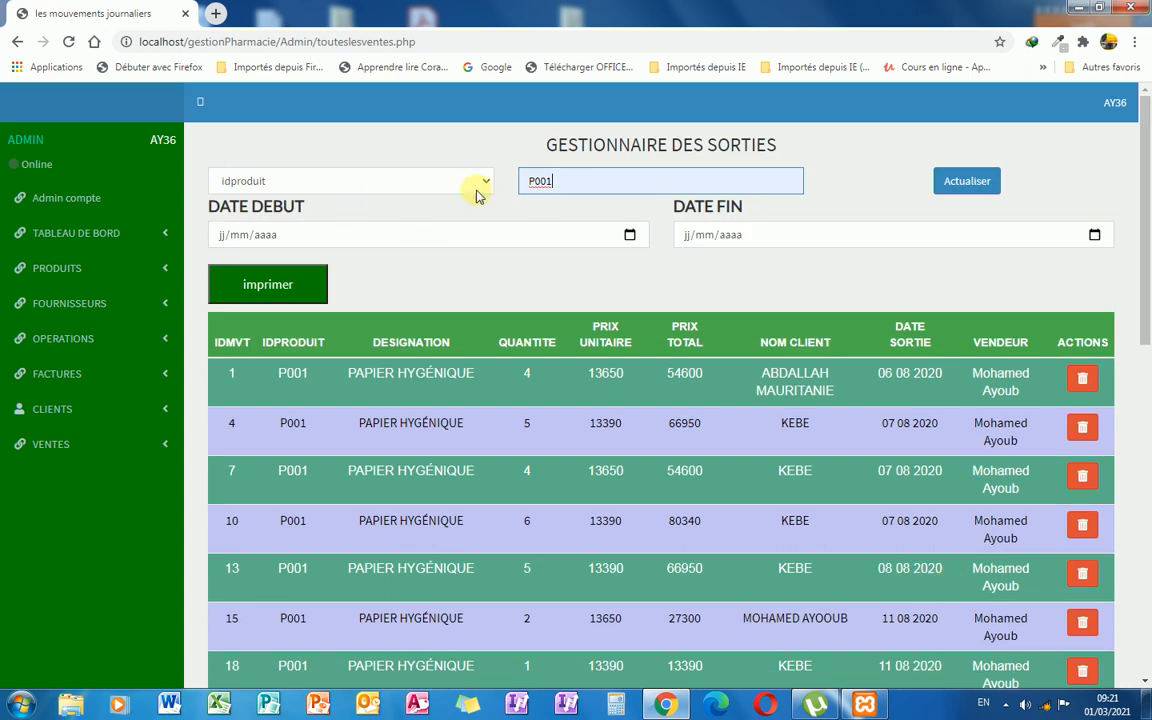
Filter P001 sales from 01/02/2021 to 28/01/2021 and refresh, getting no rows and a 0 total.
click(222, 244)
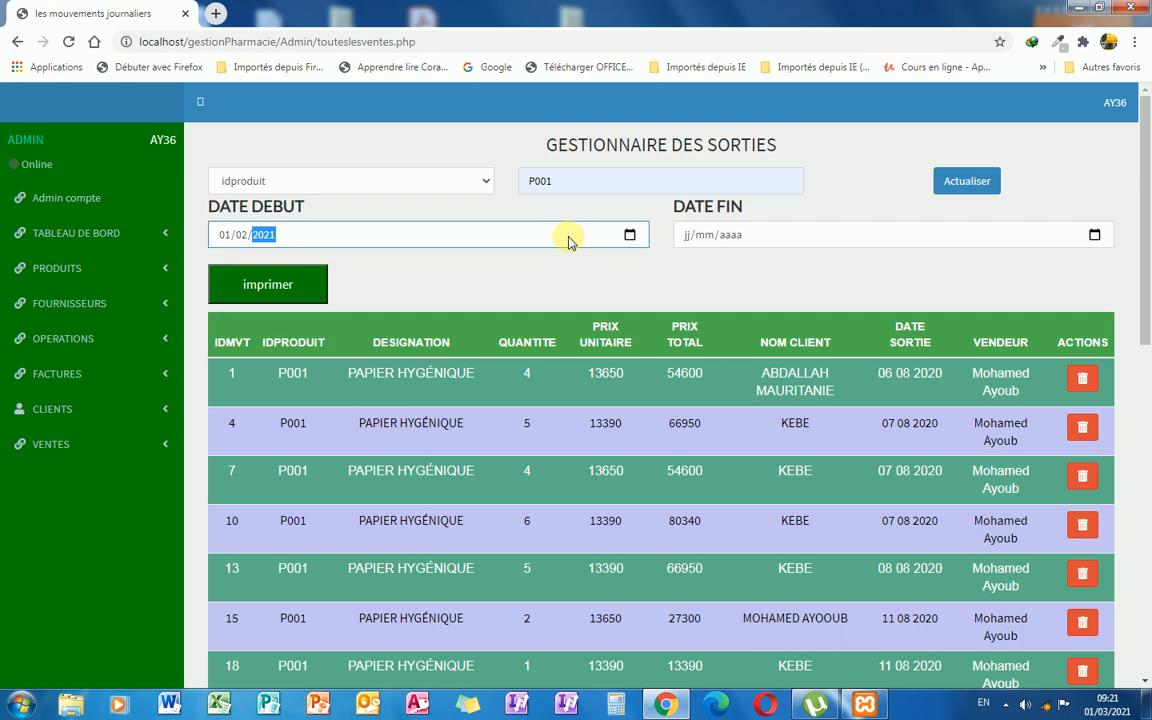
click(692, 238)
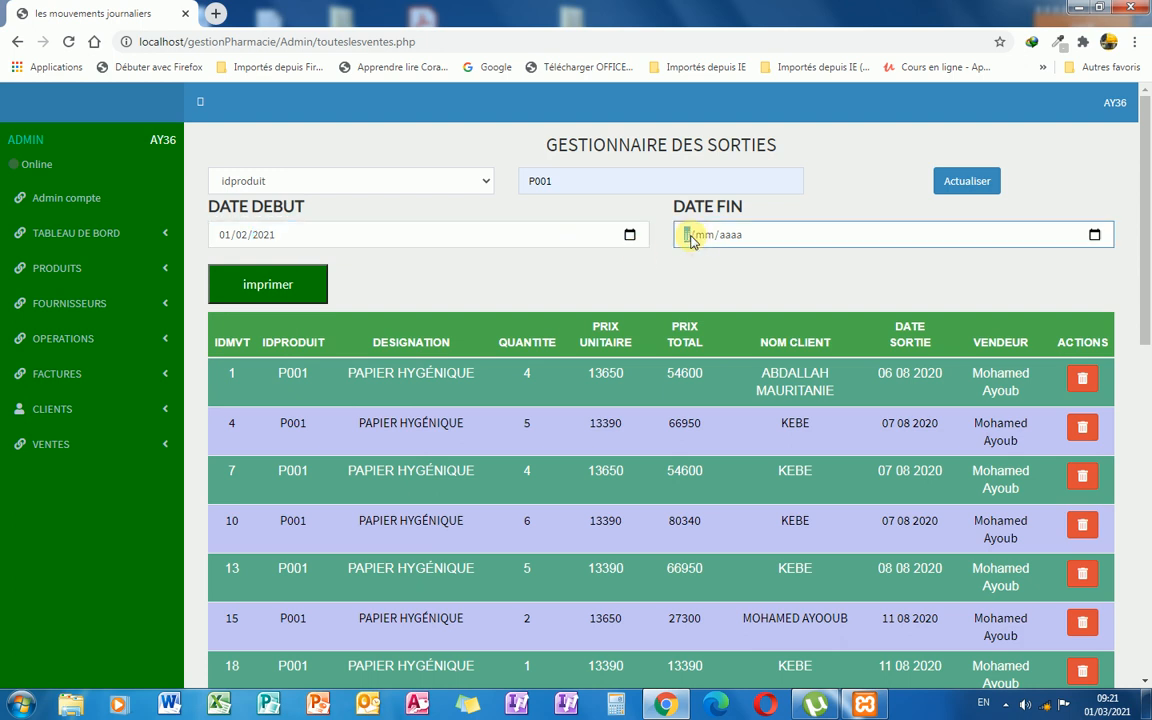
text(28/01/2021)
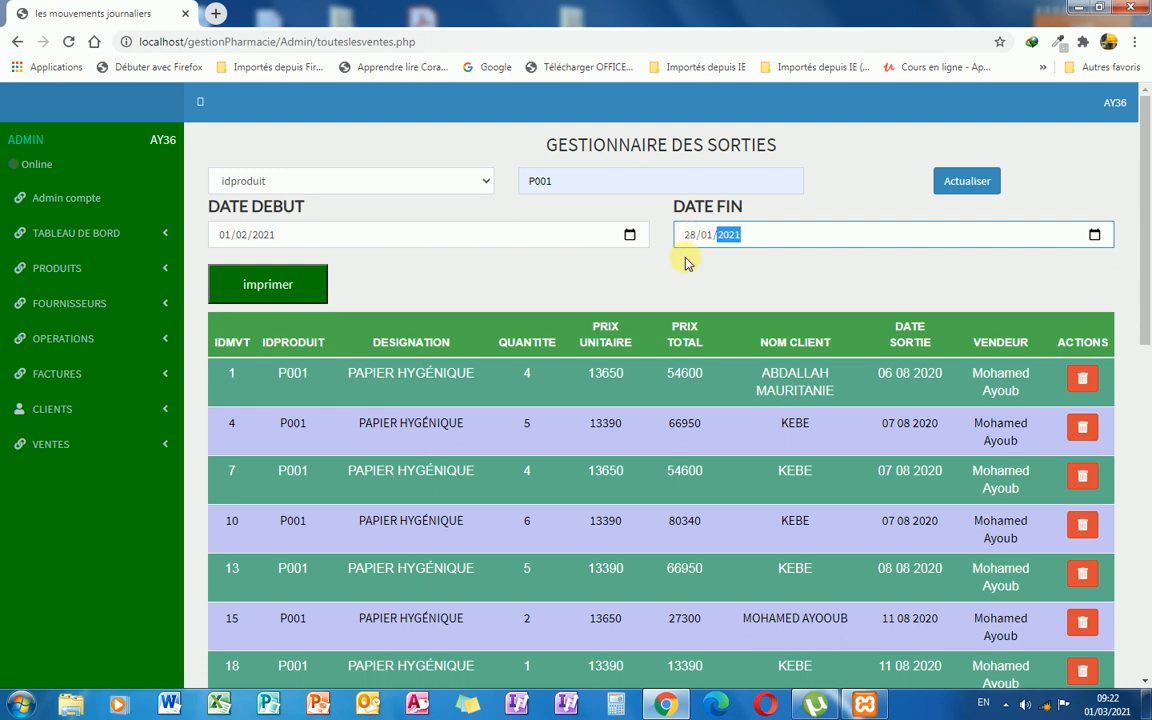
click(762, 274)
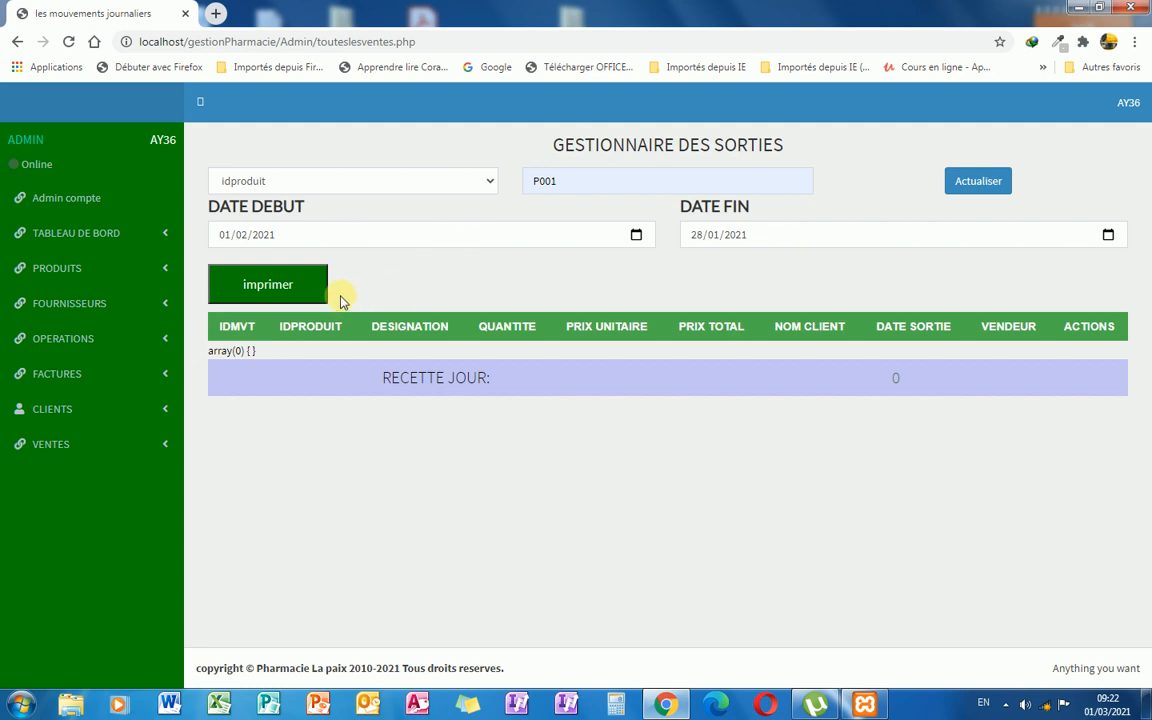
click(958, 189)
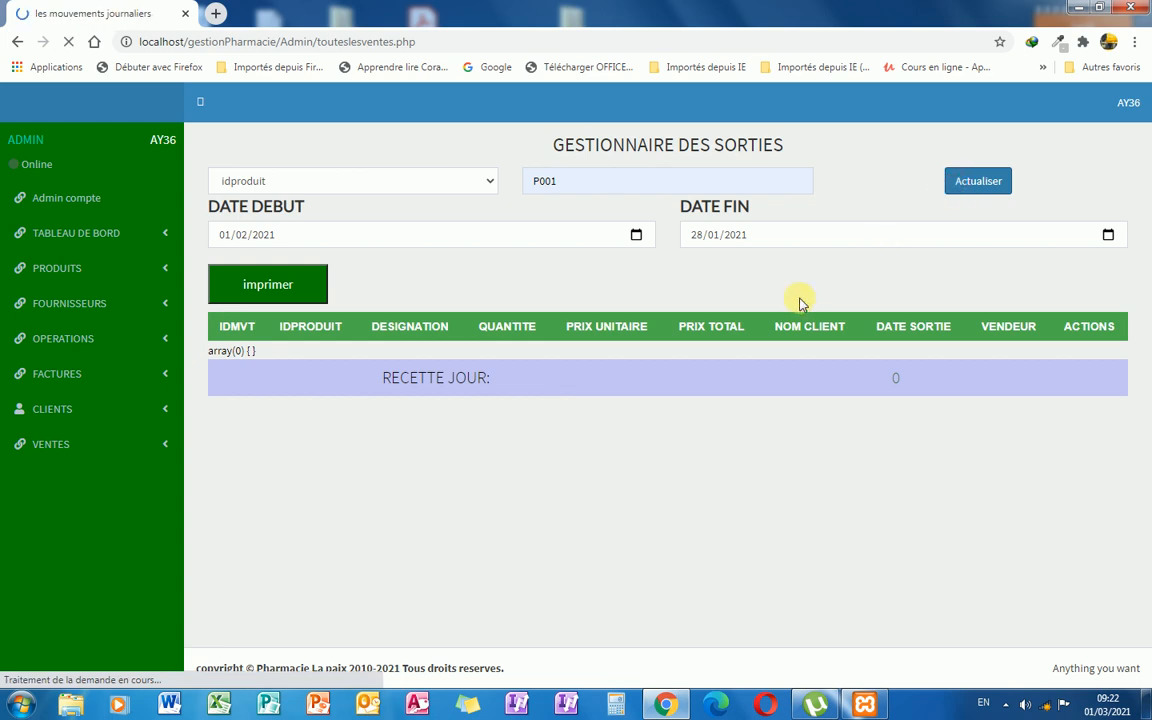
Search the sales by product id, choosing p001 from the suggestions.
scroll(658, 378, down, 1)
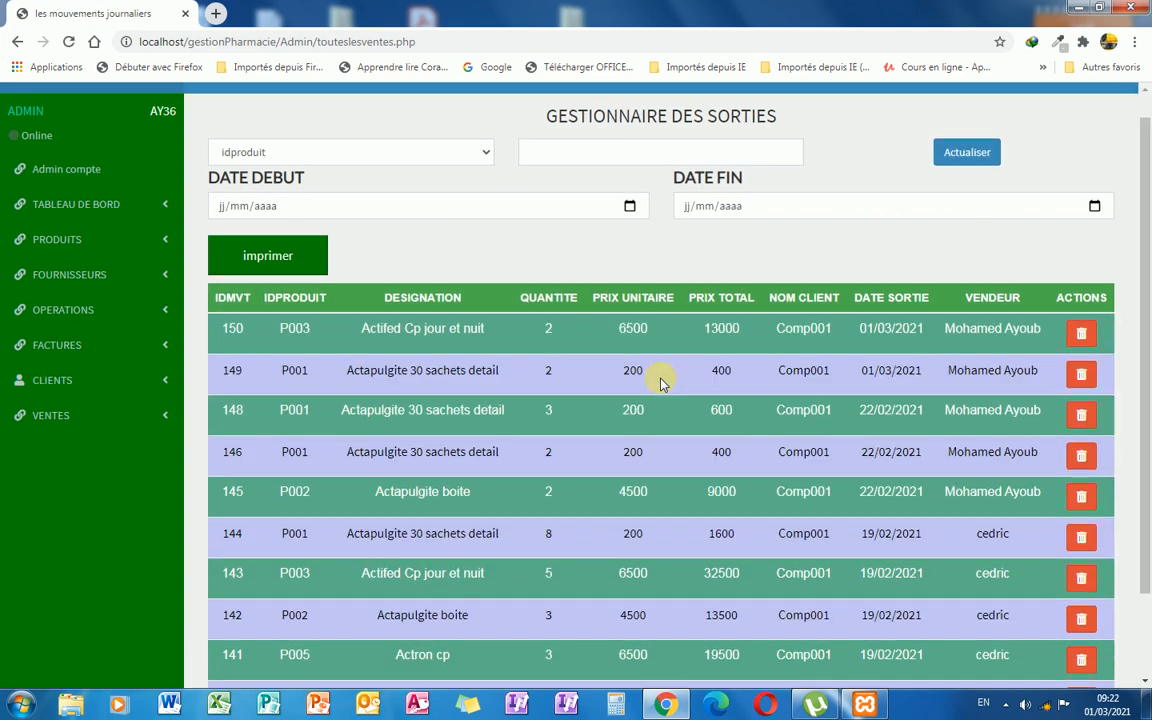
scroll(660, 383, down, 2)
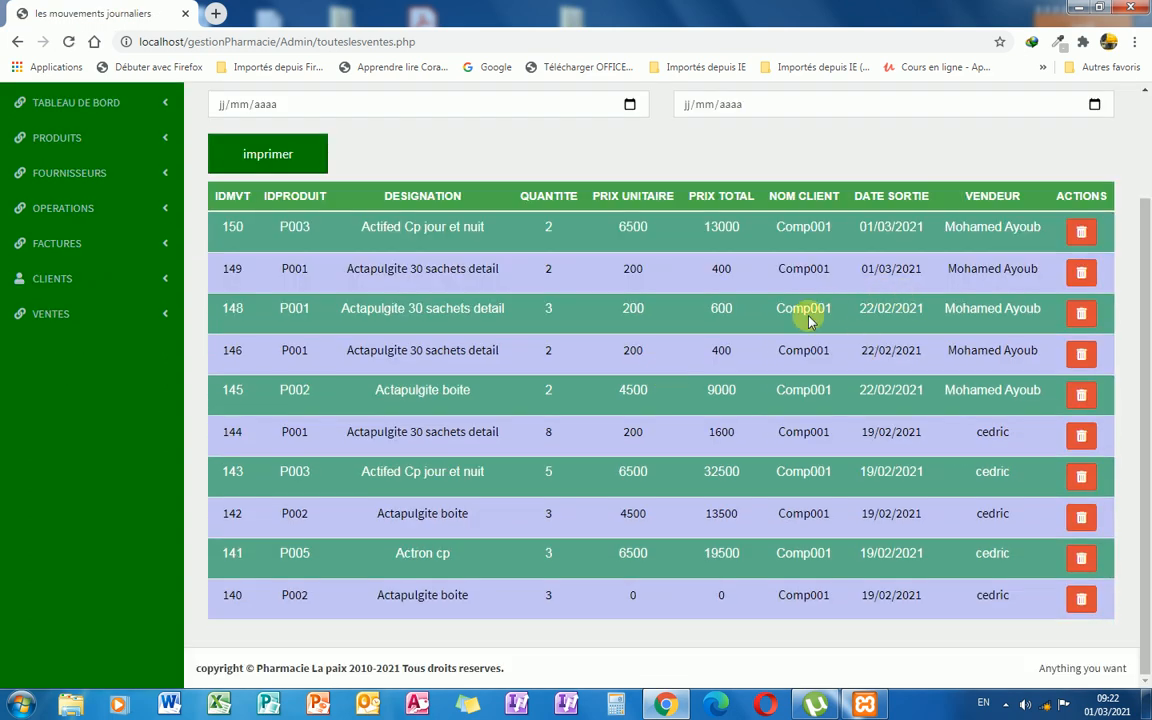
scroll(835, 335, up, 2)
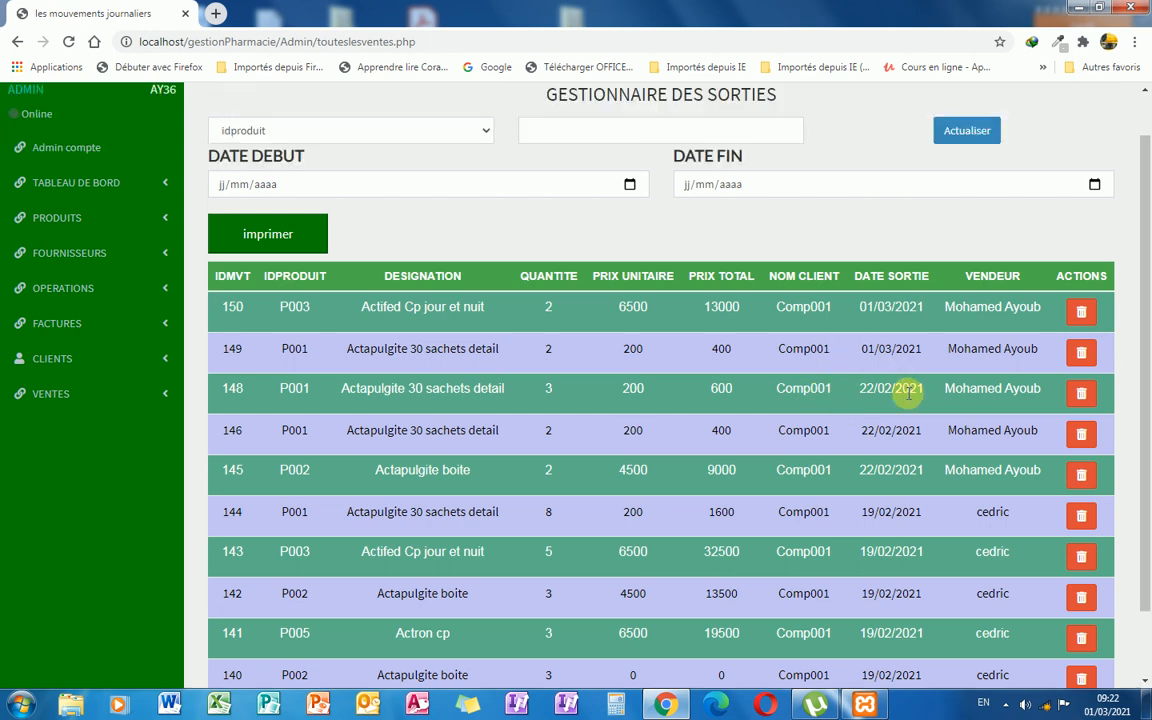
scroll(907, 394, down, 2)
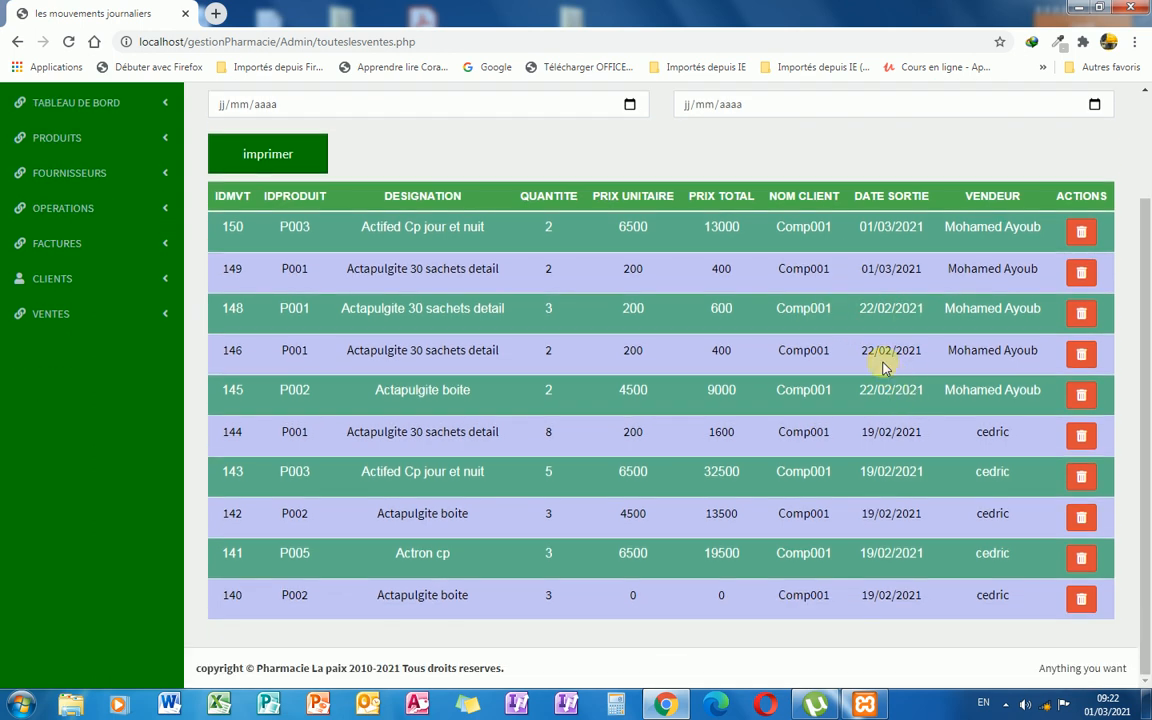
scroll(895, 328, up, 2)
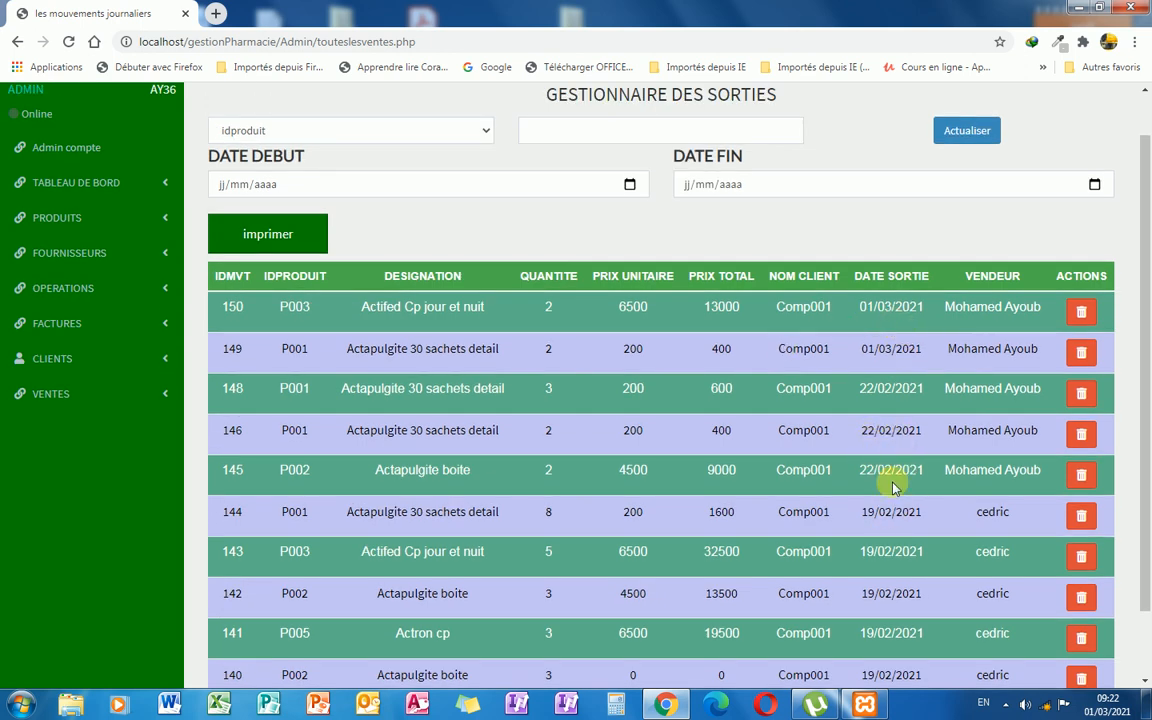
scroll(890, 478, down, 2)
scroll(895, 485, up, 3)
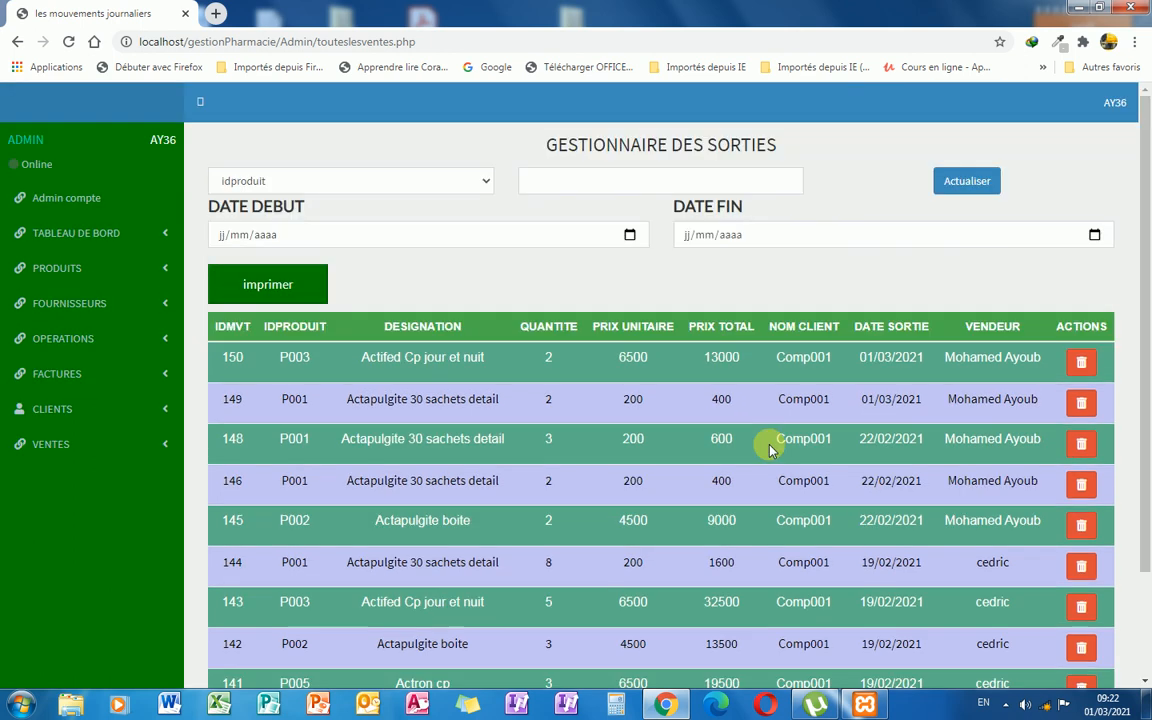
click(480, 181)
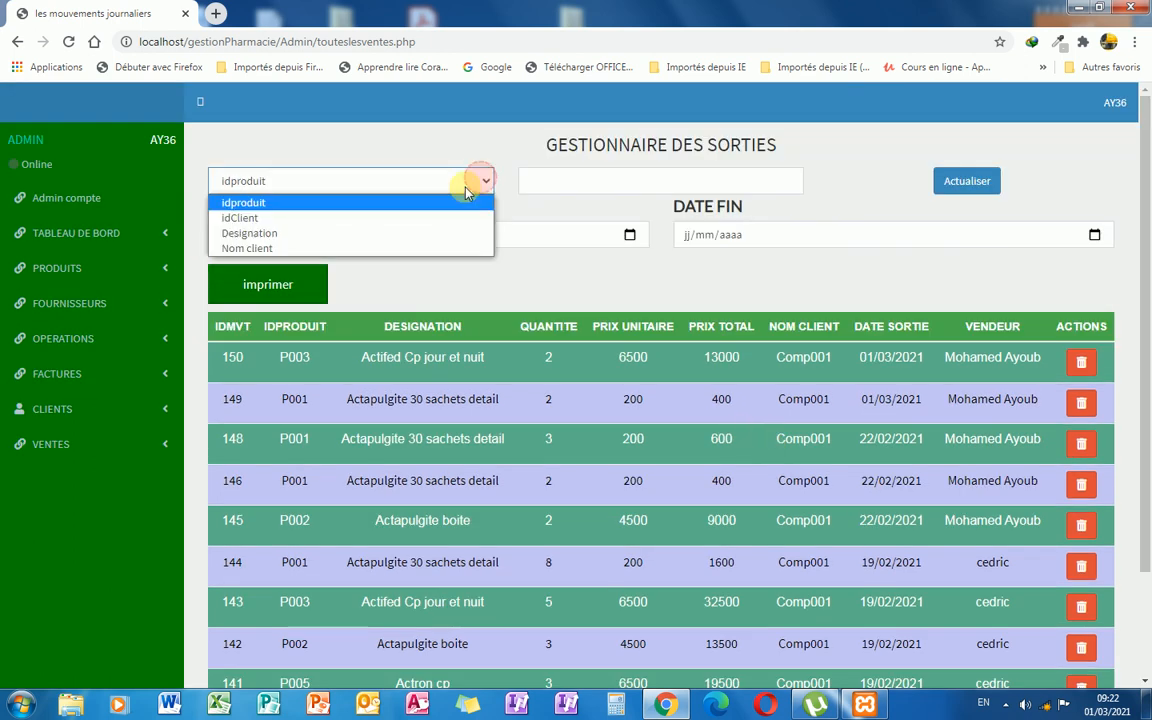
click(391, 203)
click(531, 184)
text(p01)
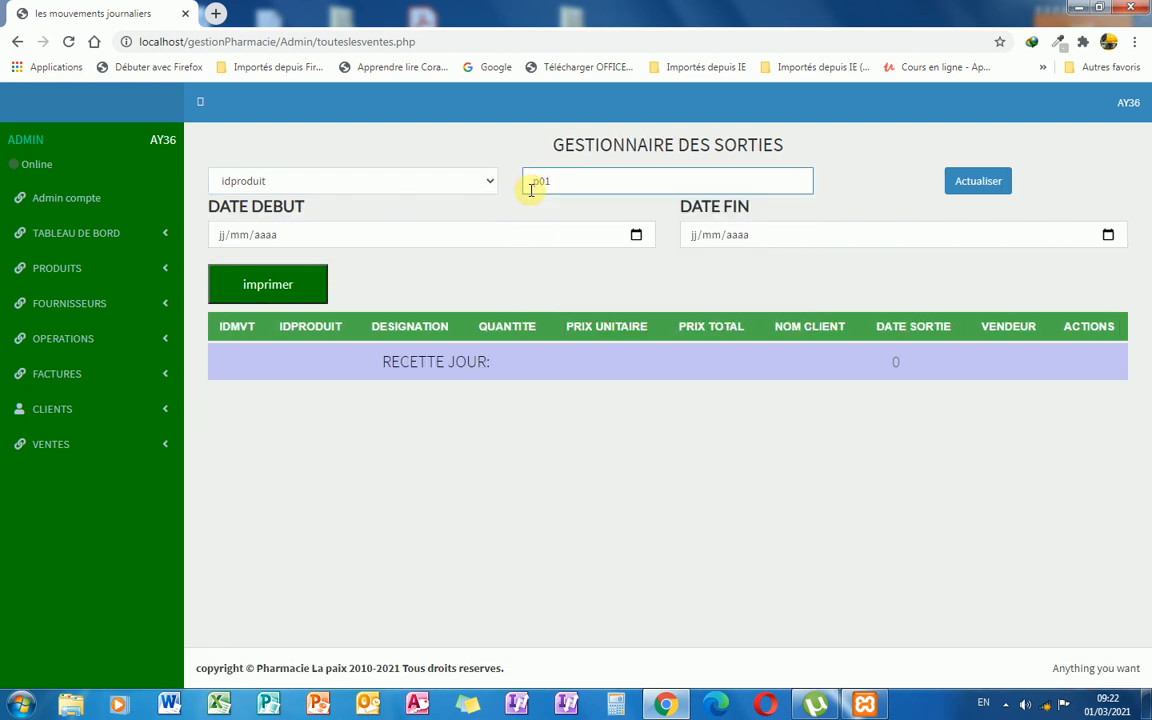
key(BackSpace)
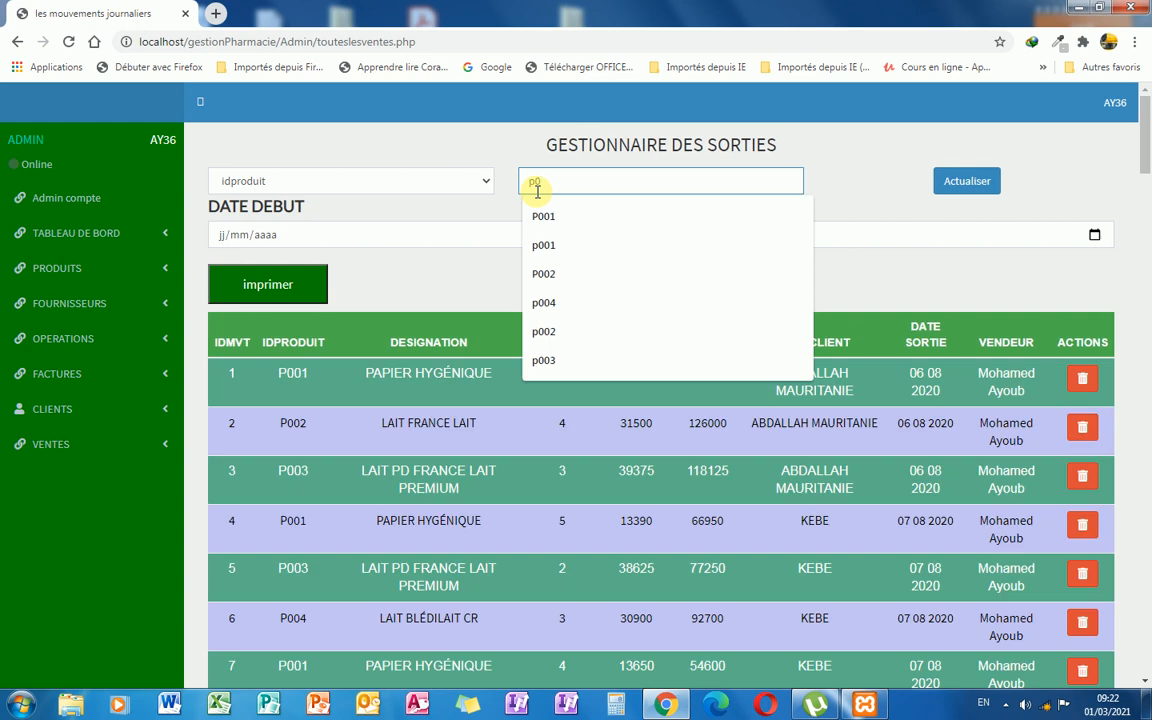
click(546, 246)
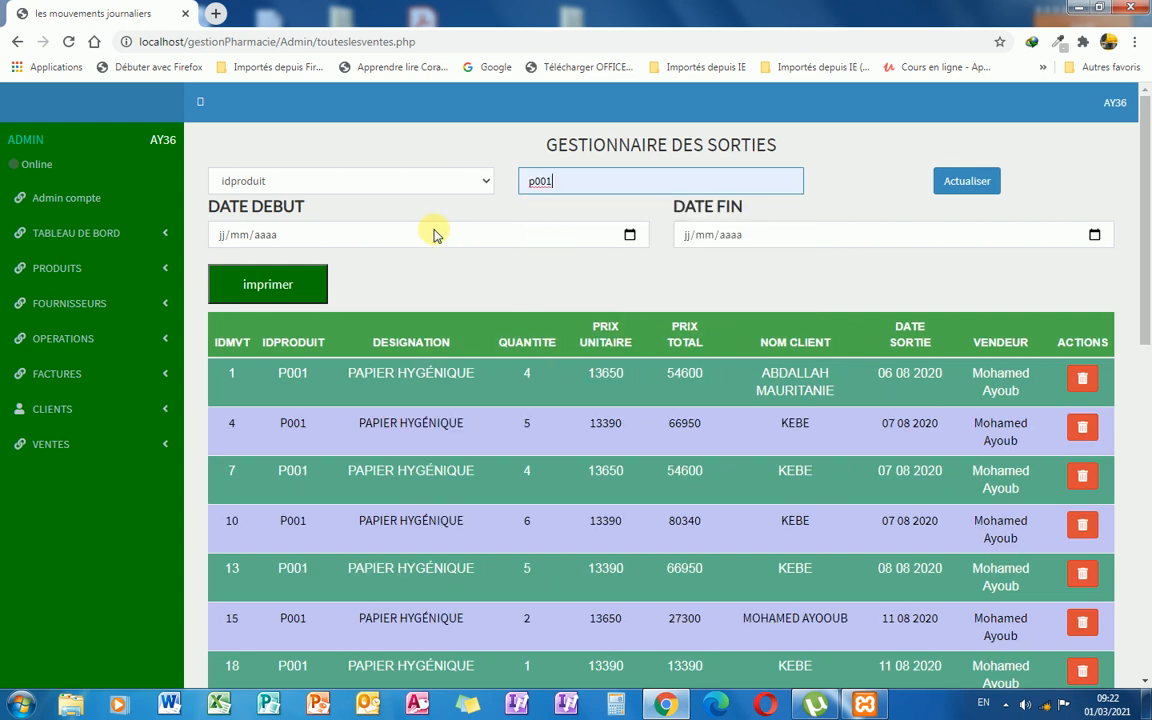
Limit the dates to 01/02/2021–01/03/2021, showing sales 139, 144, 146, 148 totalling 2 600.
click(224, 240)
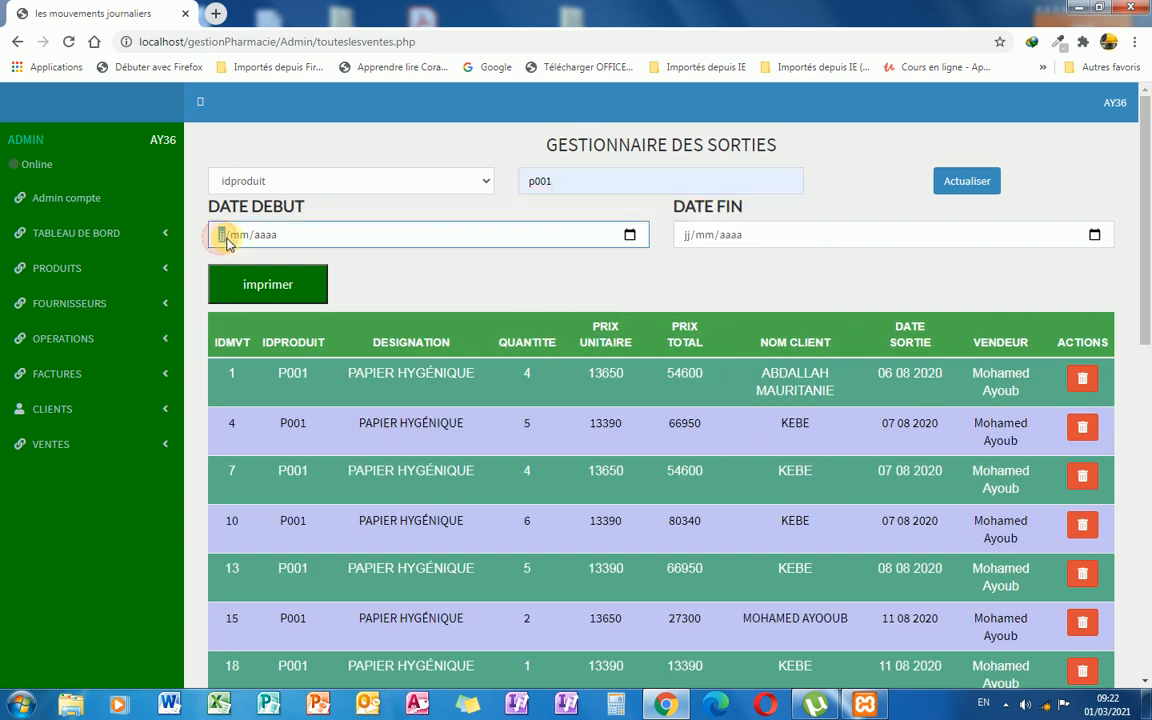
text(01/02/)
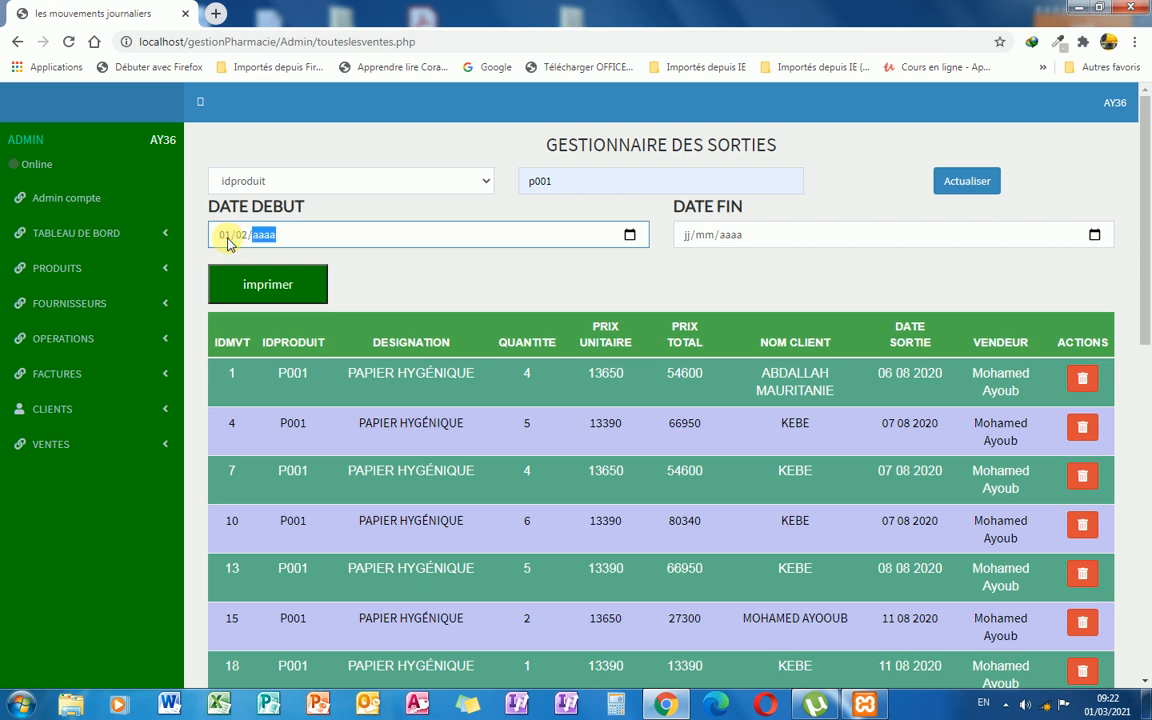
text(2021)
click(686, 236)
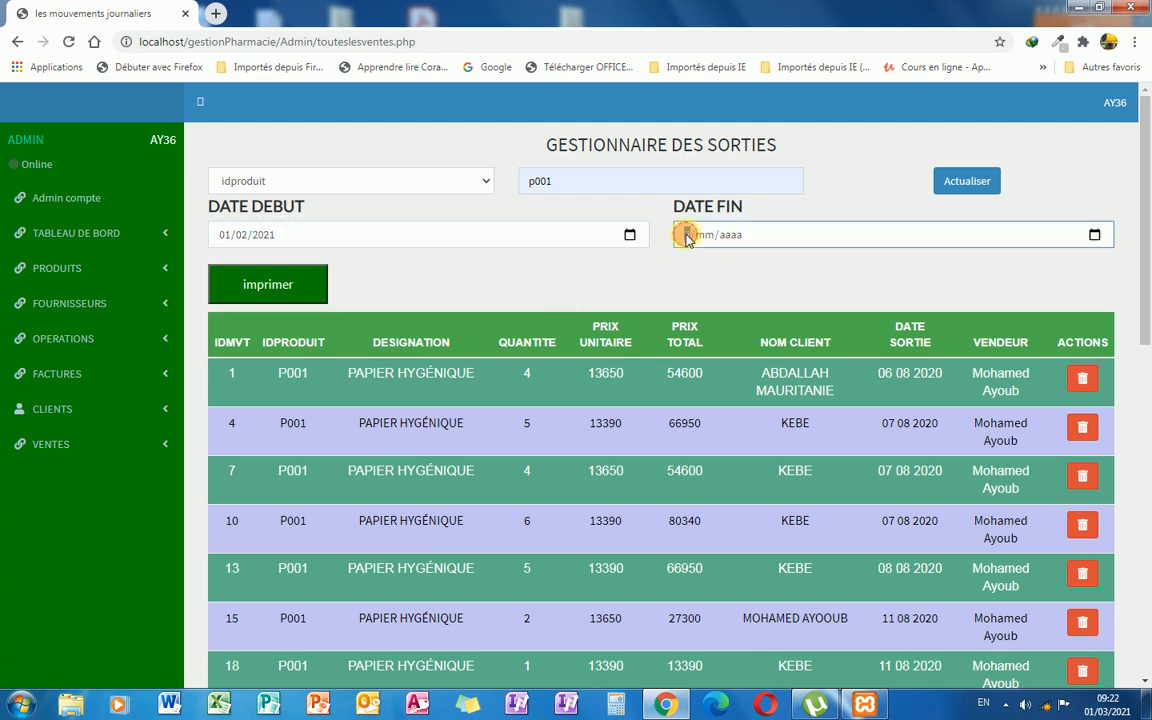
text(0103)
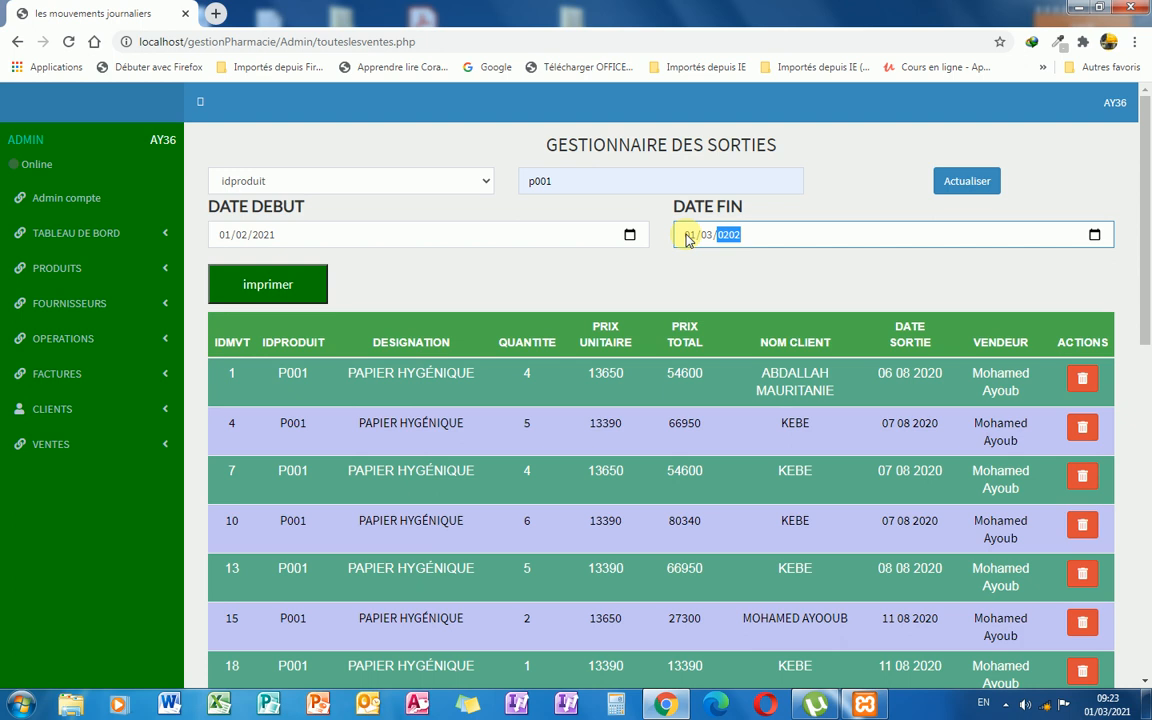
click(697, 289)
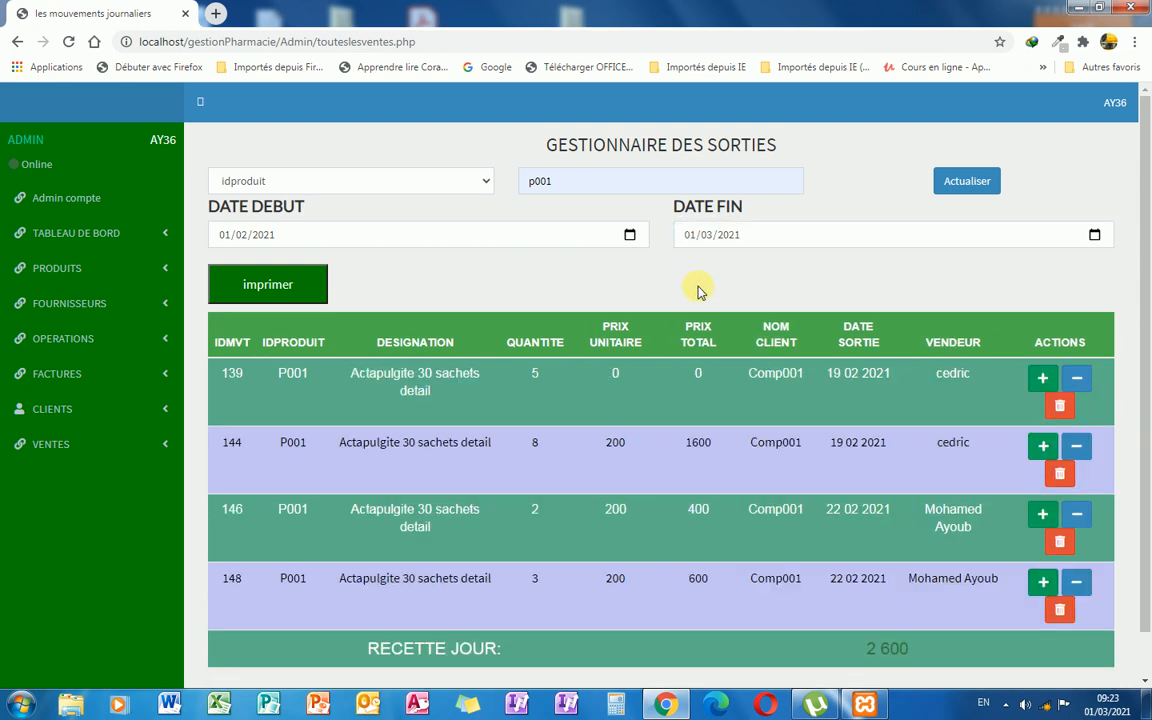
scroll(758, 436, down, 1)
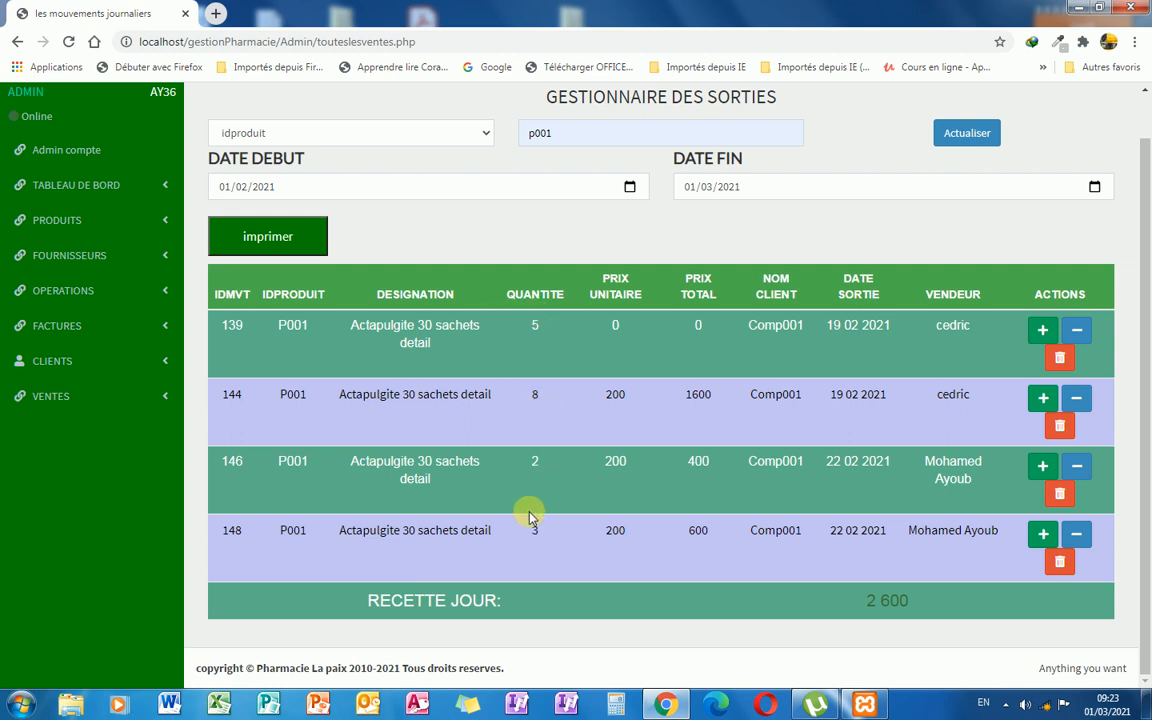
scroll(572, 446, up, 1)
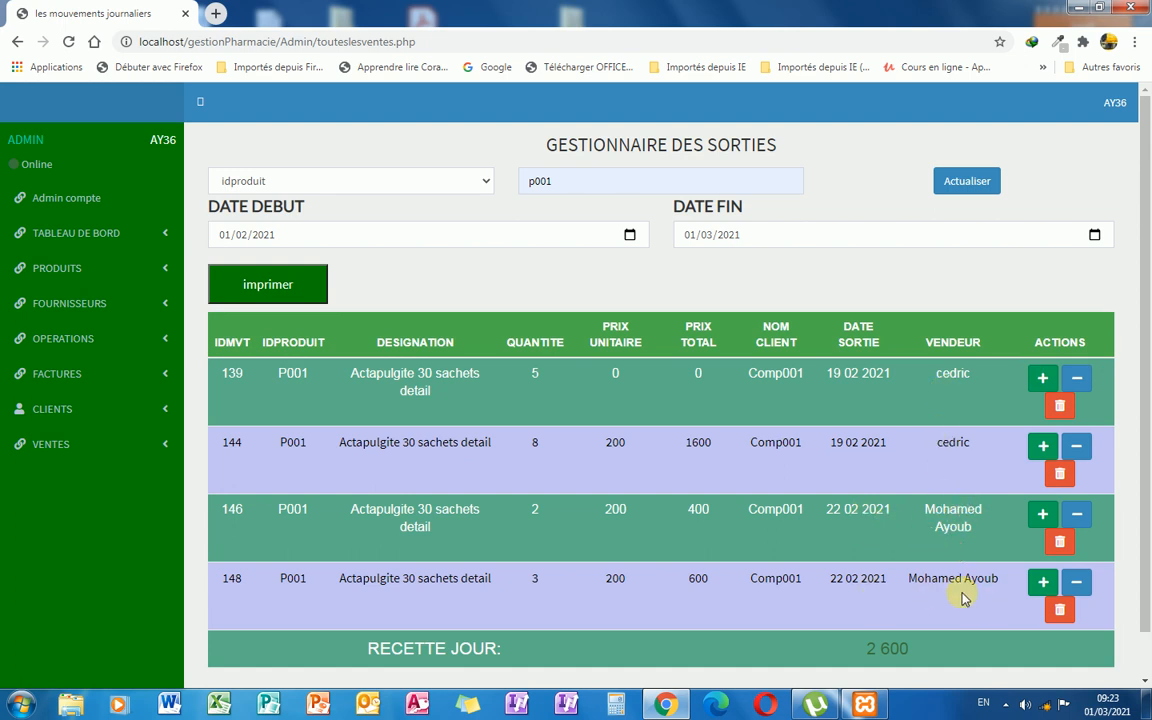
scroll(940, 525, down, 1)
scroll(926, 524, up, 1)
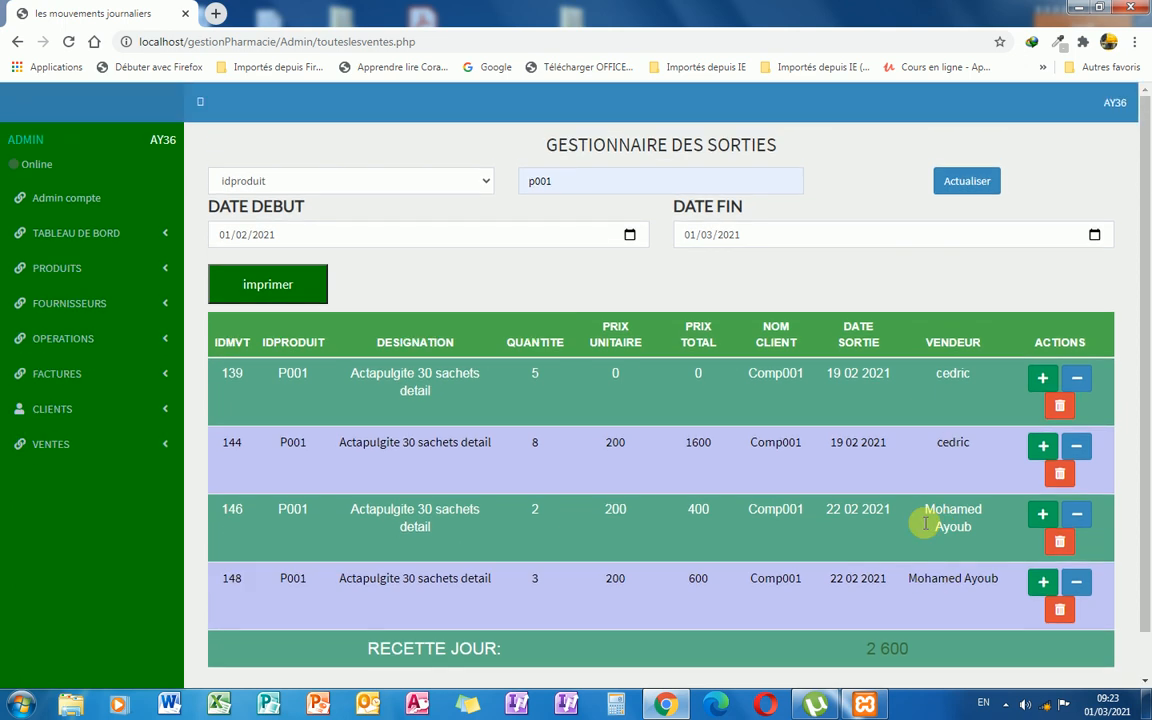
scroll(926, 524, down, 1)
scroll(800, 475, up, 1)
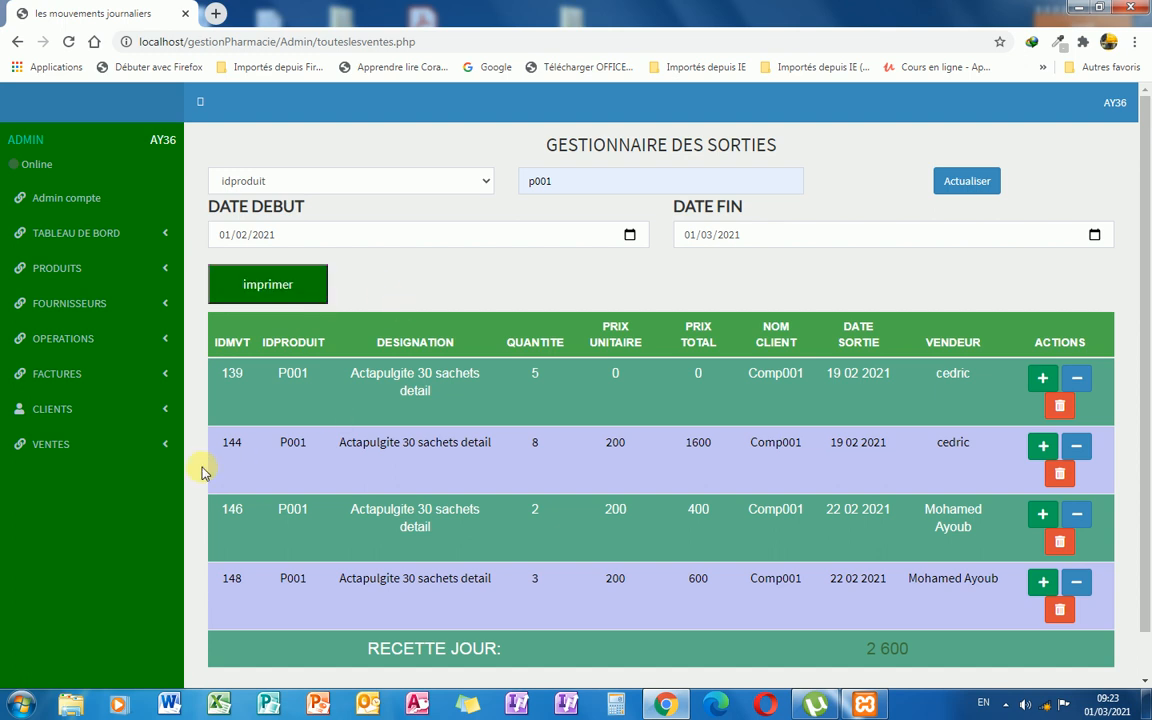
click(170, 449)
click(168, 451)
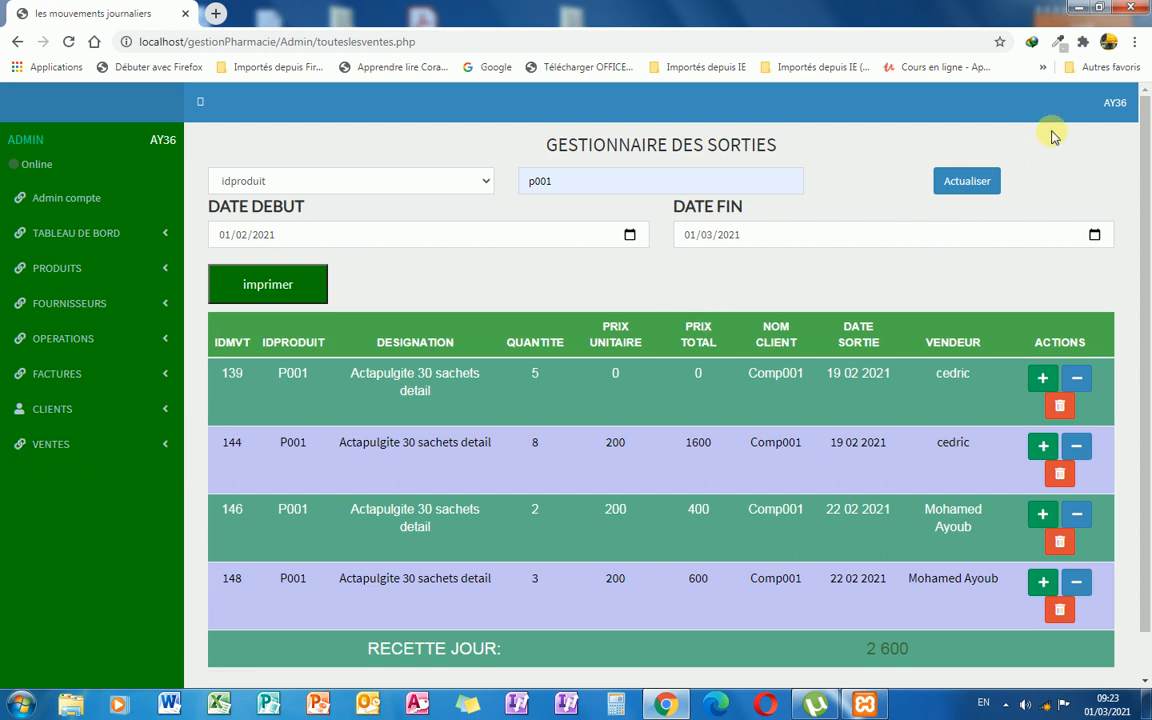
On the account's password change page, enter the new password, confirm it, and save.
click(1117, 117)
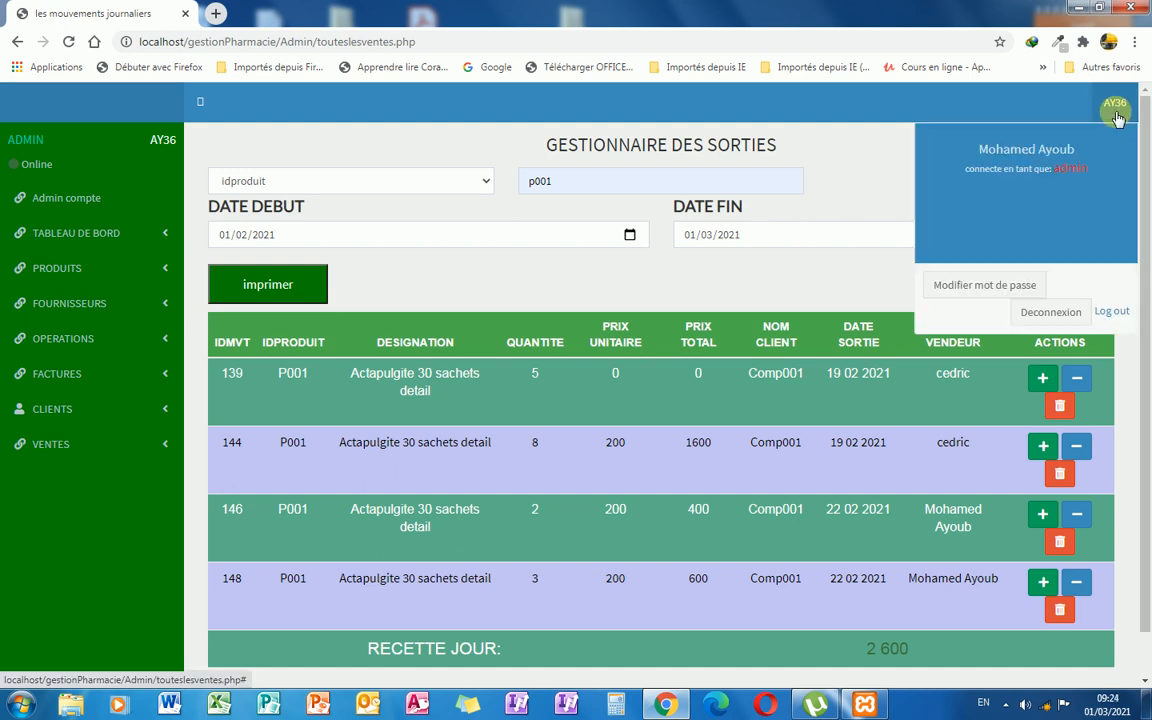
click(979, 288)
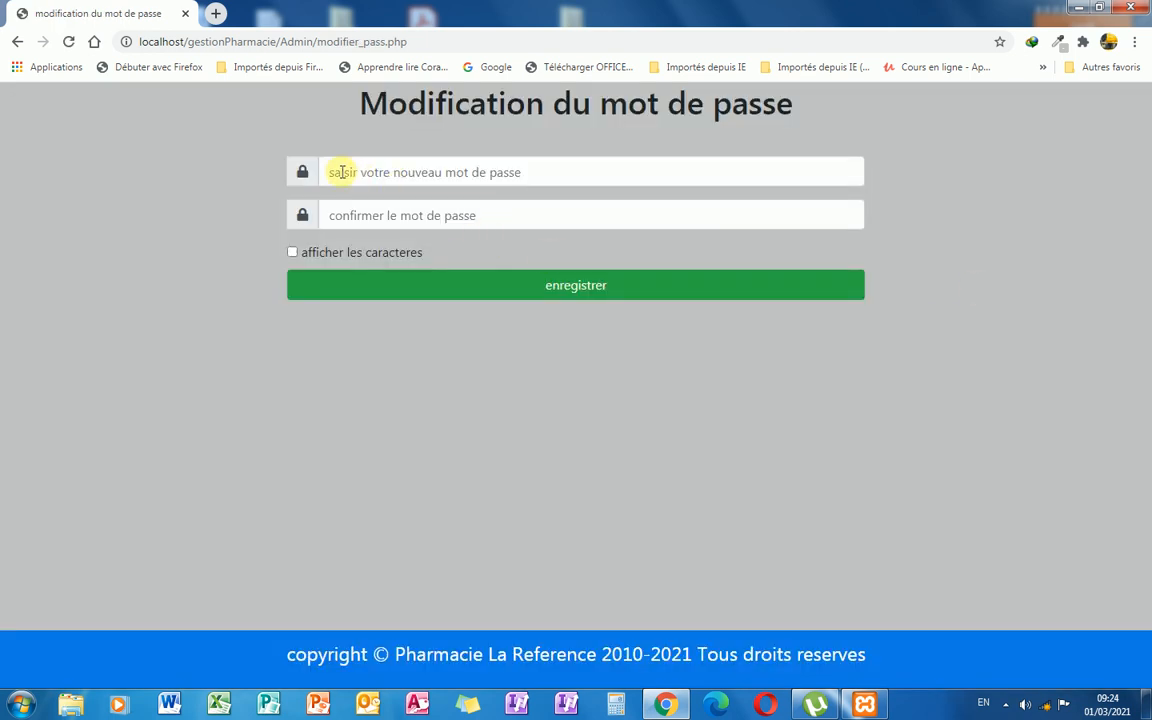
click(342, 172)
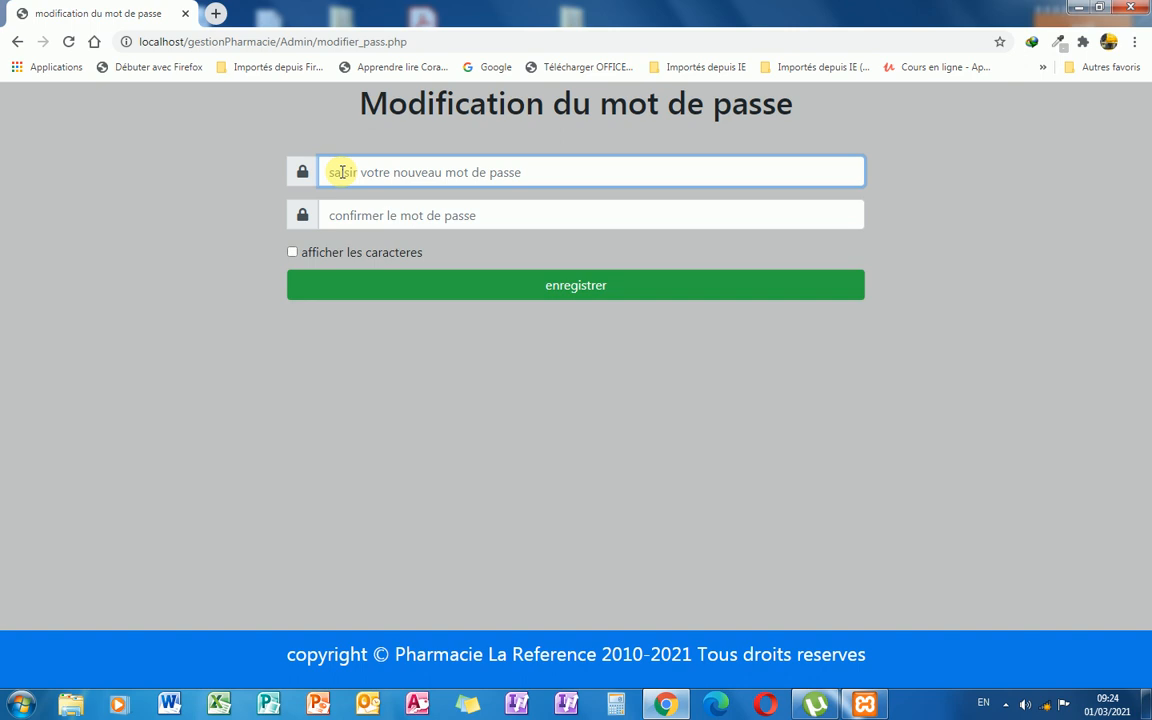
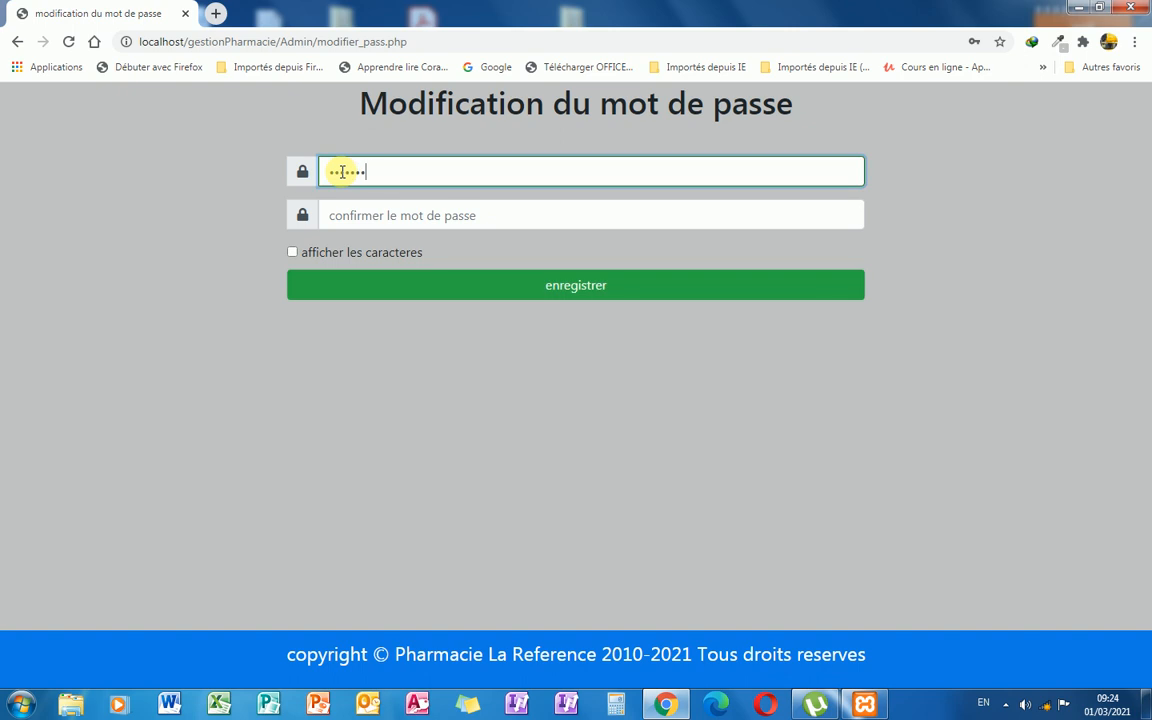
click(337, 217)
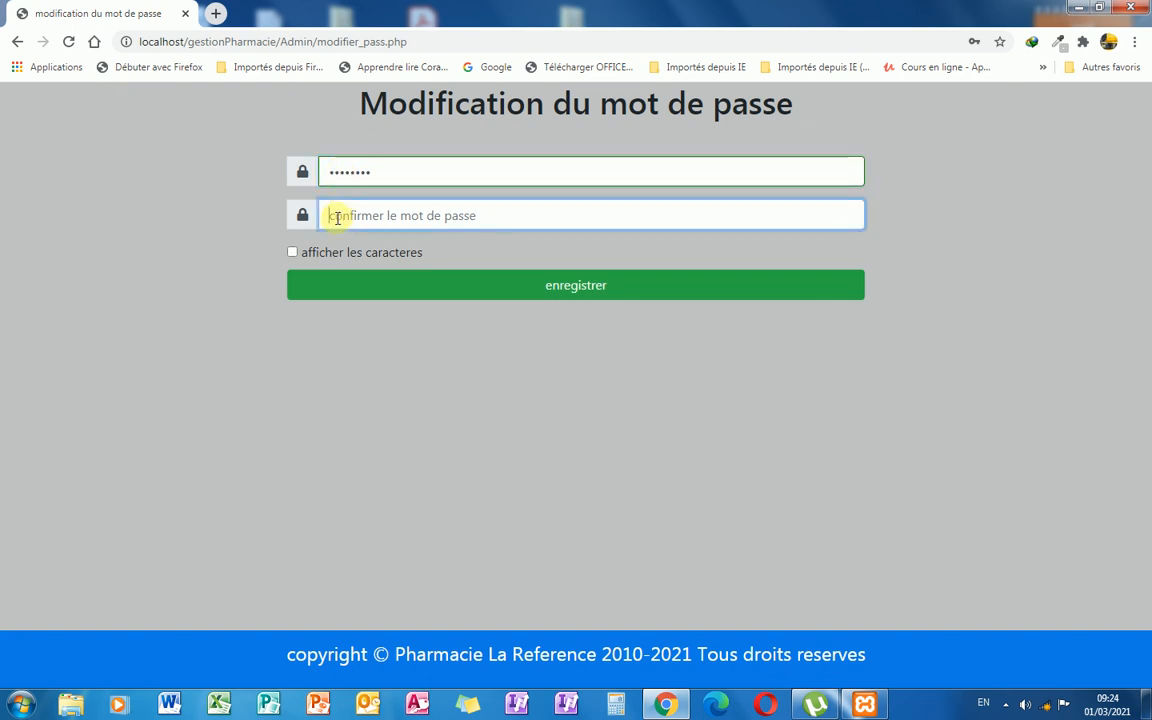
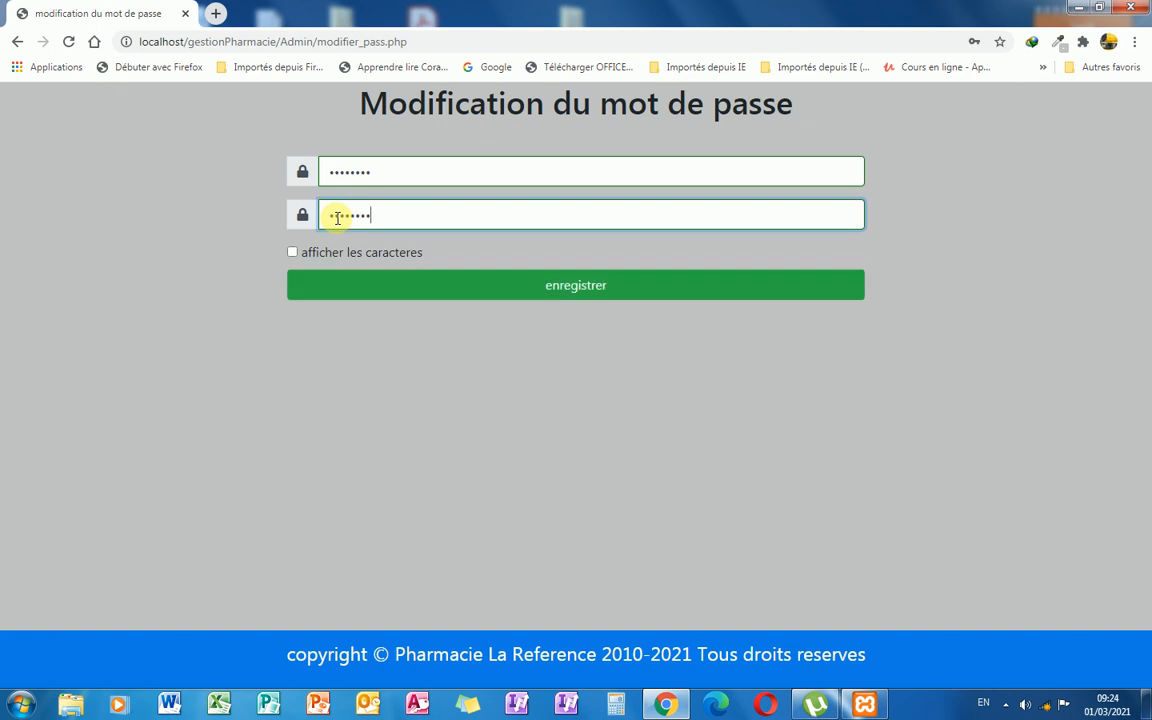
click(555, 291)
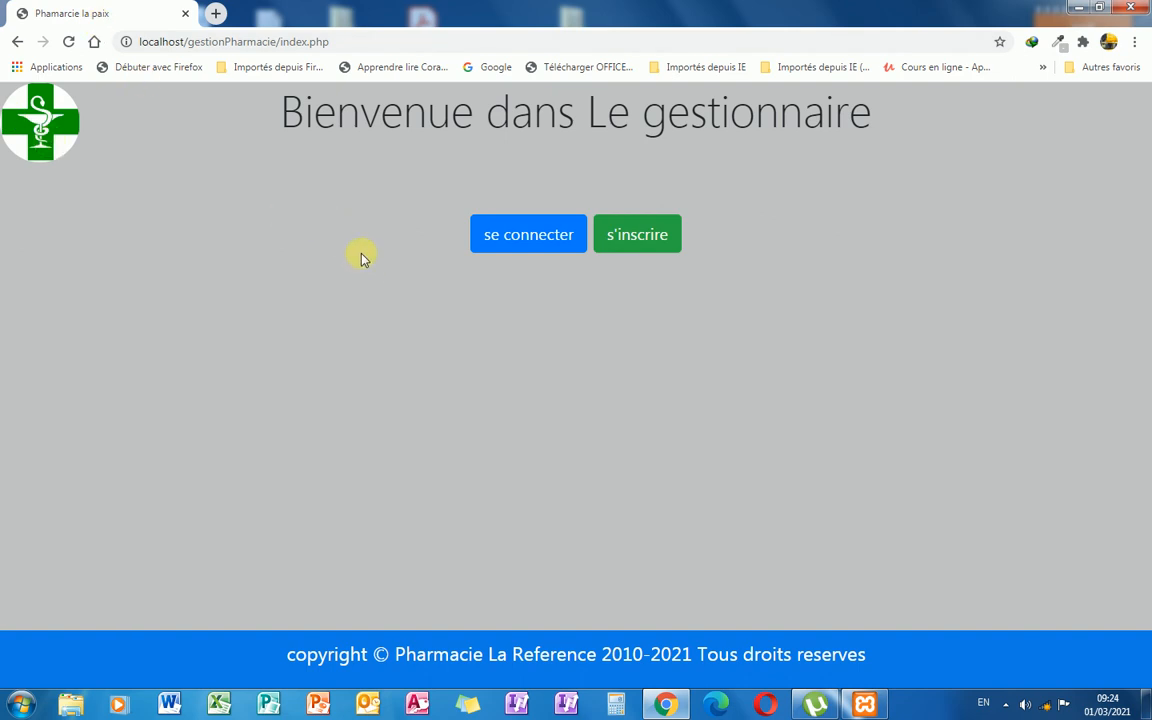
Sign in with the saved admin username and new password, reaching the dashboard showing 6 218 585 in sales.
click(535, 244)
click(463, 214)
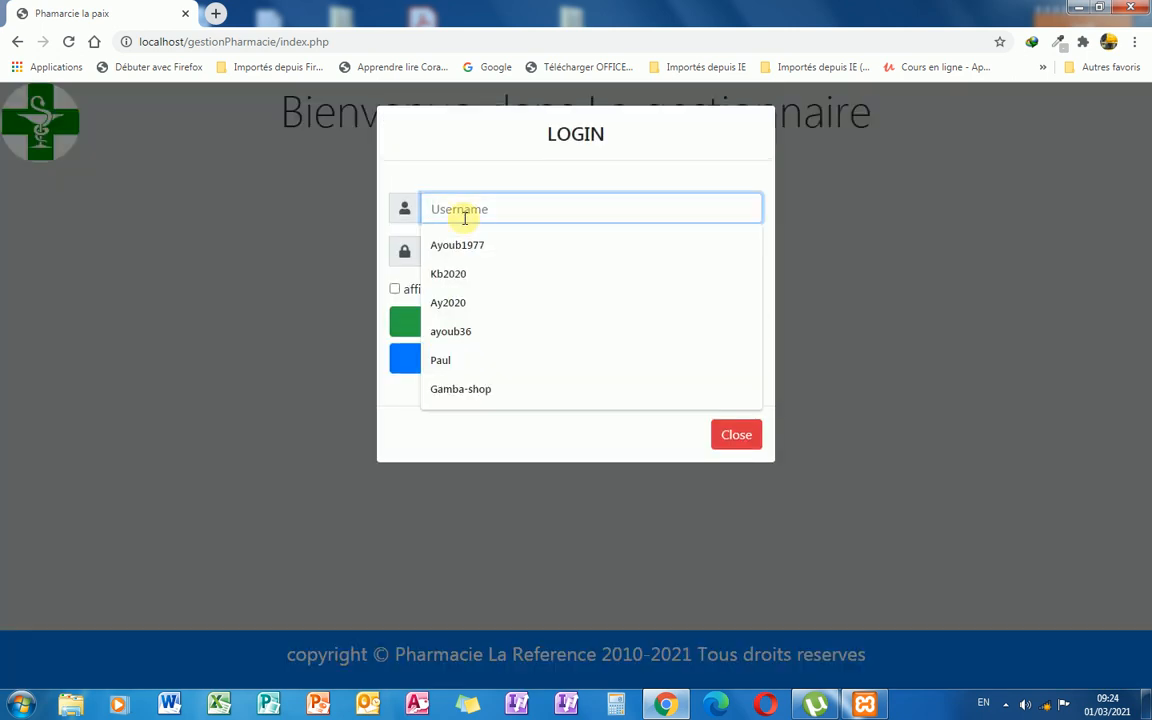
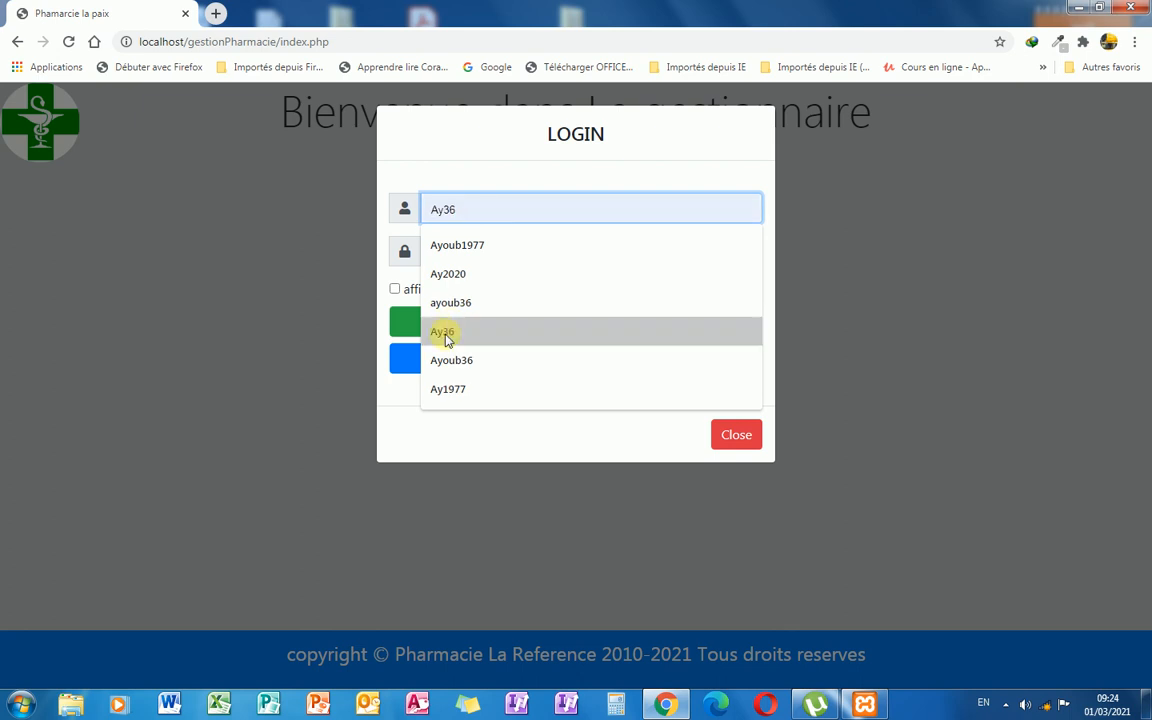
click(441, 331)
click(460, 252)
text(•)
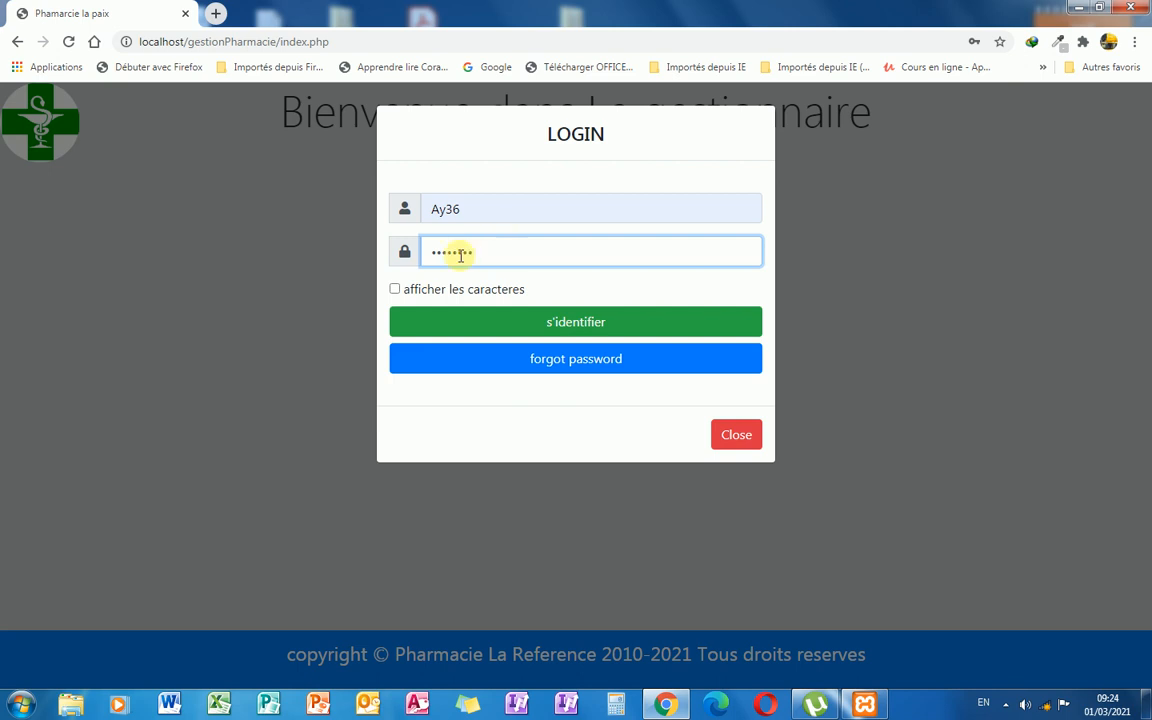
click(566, 326)
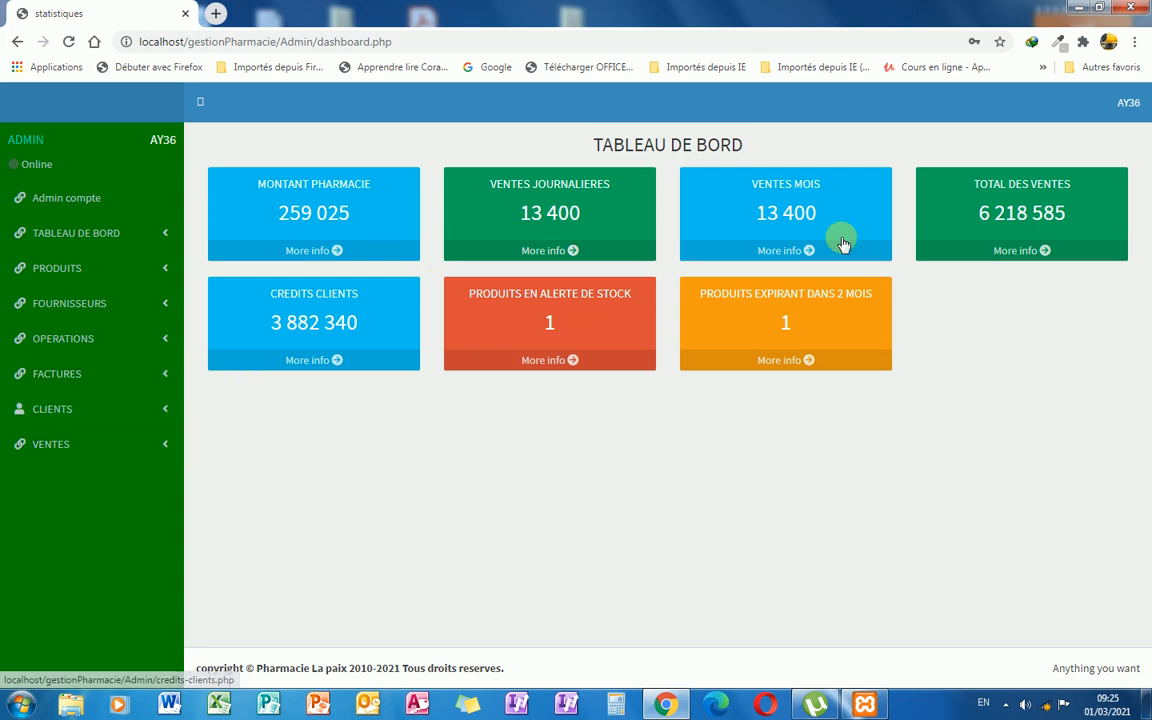
Review the user accounts management page, then log out of the admin account.
click(1135, 112)
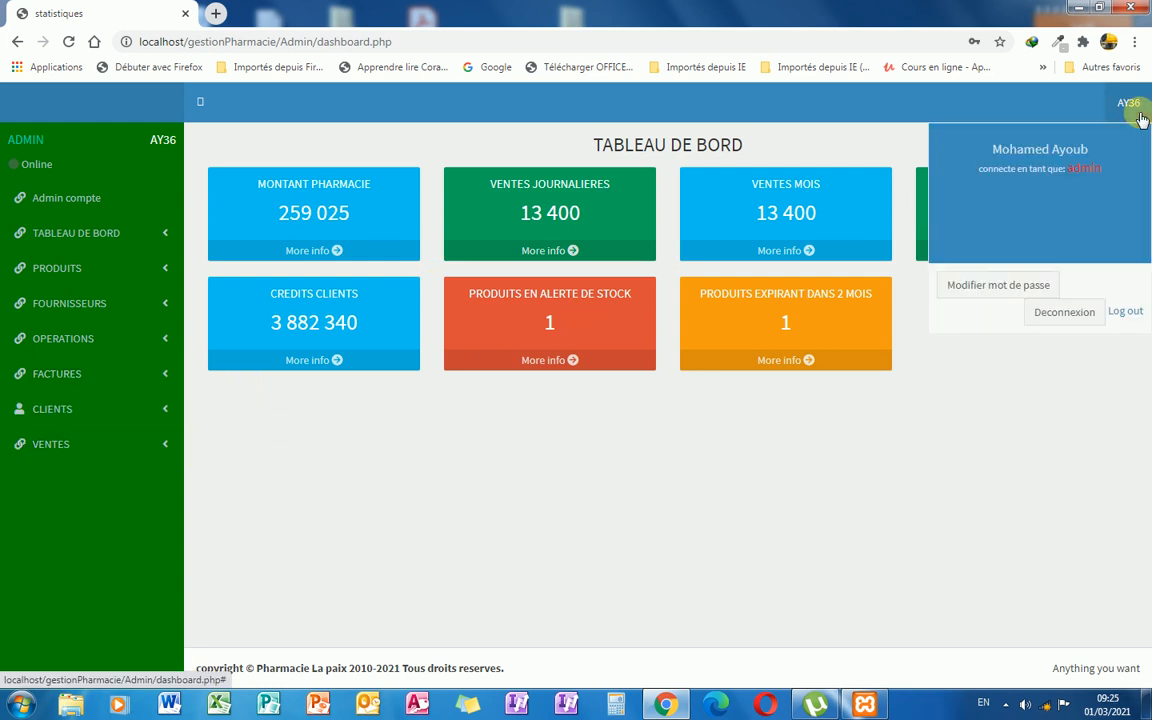
click(990, 413)
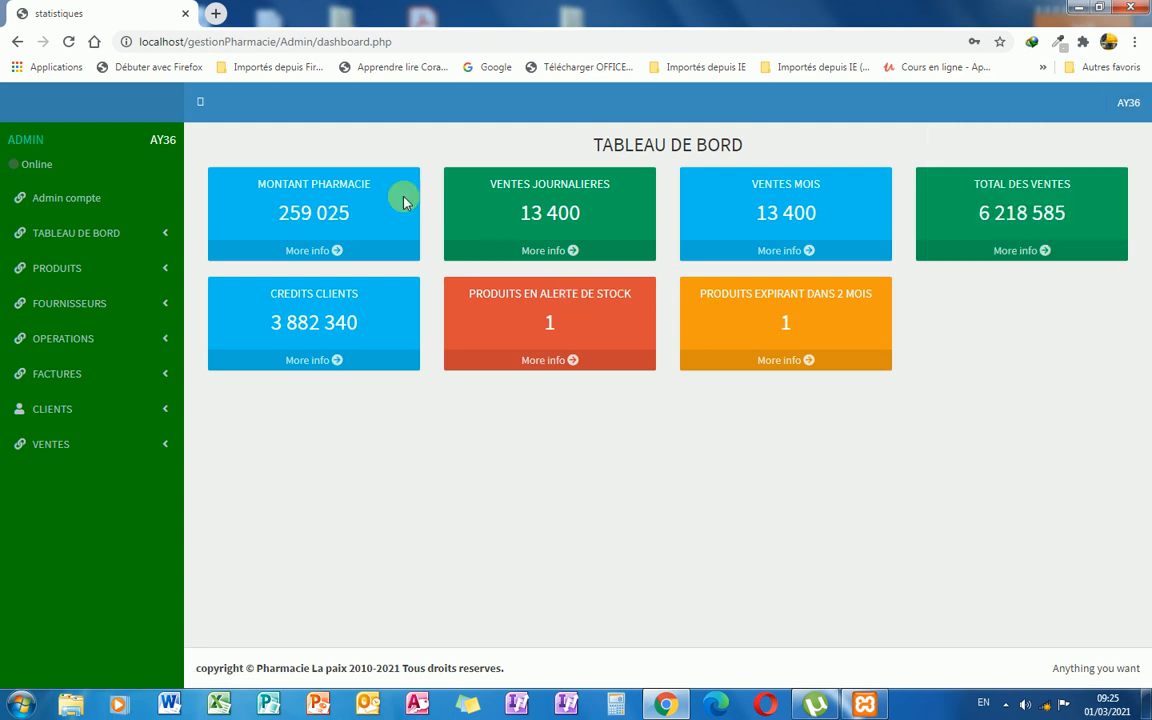
click(116, 210)
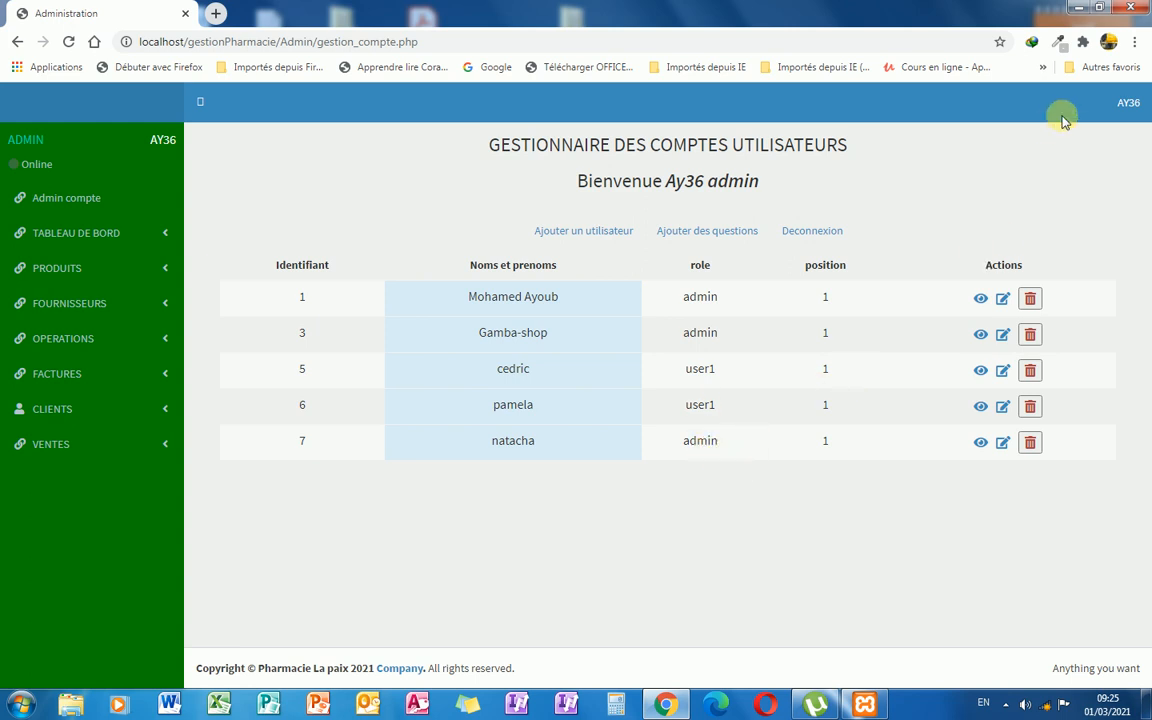
click(1129, 104)
click(1070, 316)
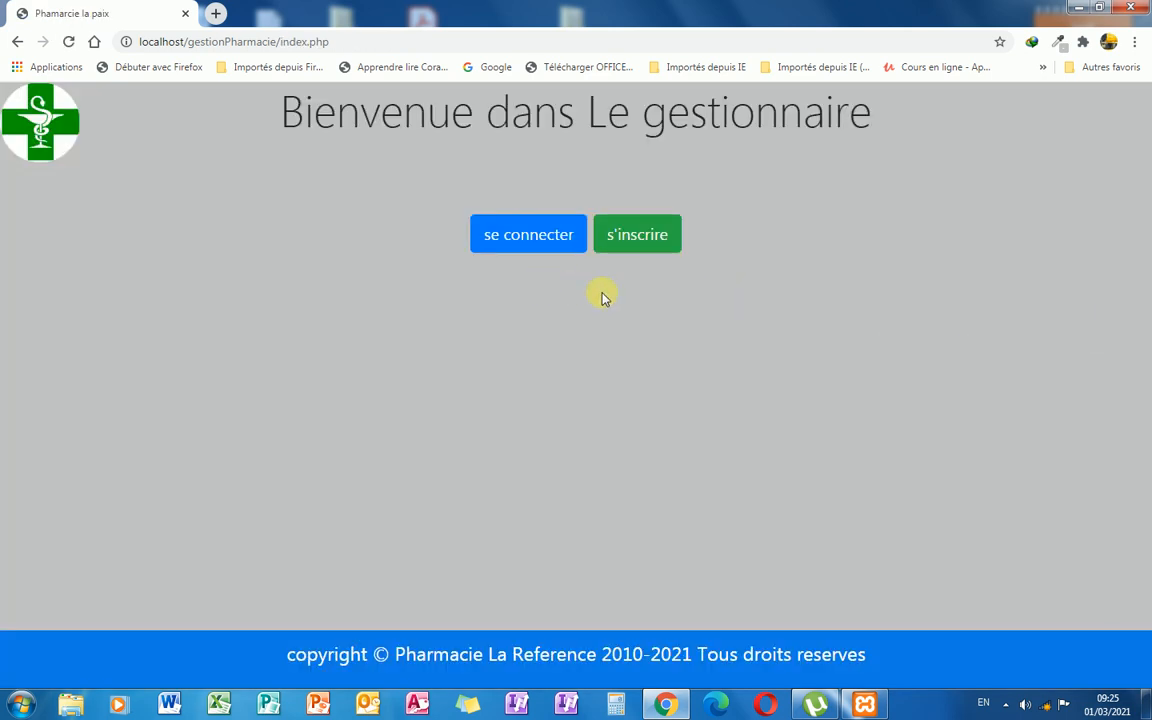
In the registration form, enter the new user's name, username, password and password confirmation.
click(630, 250)
click(455, 233)
text(Pamela)
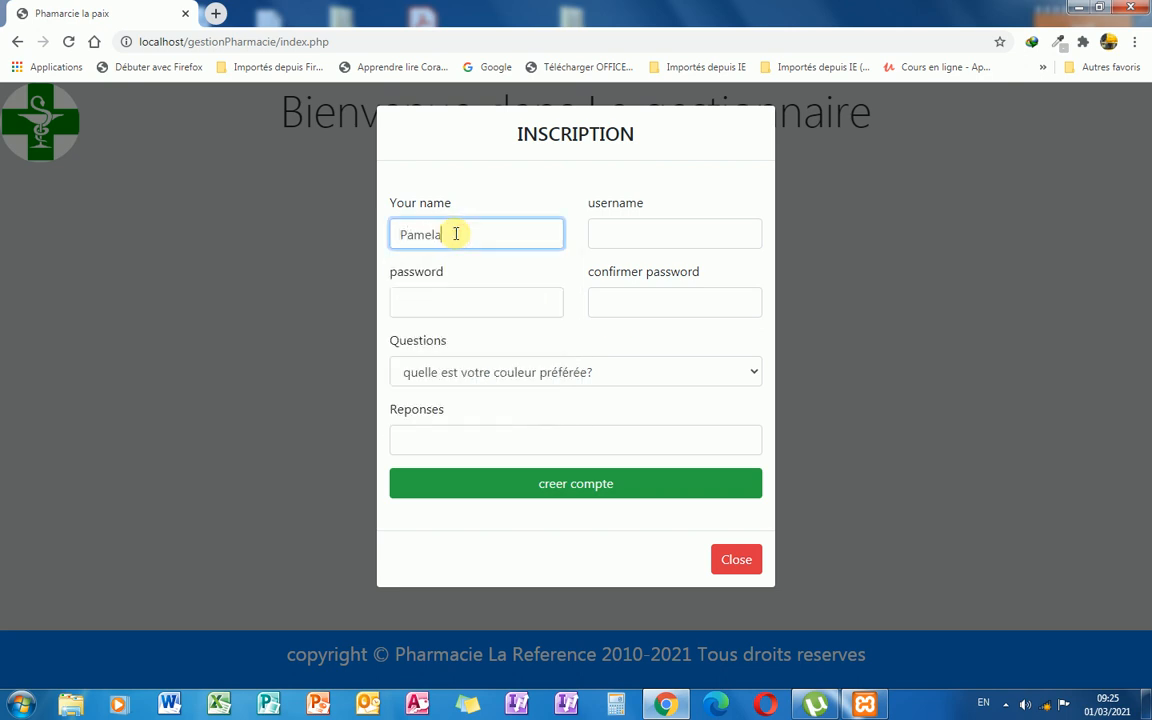
click(602, 235)
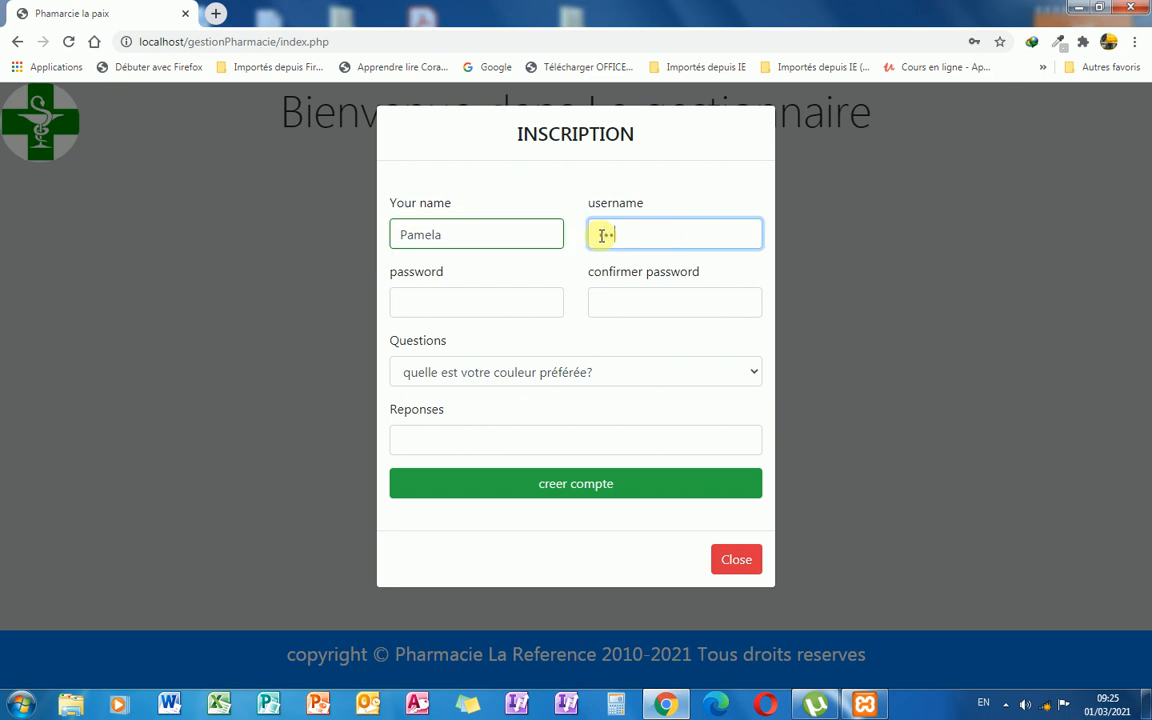
click(538, 300)
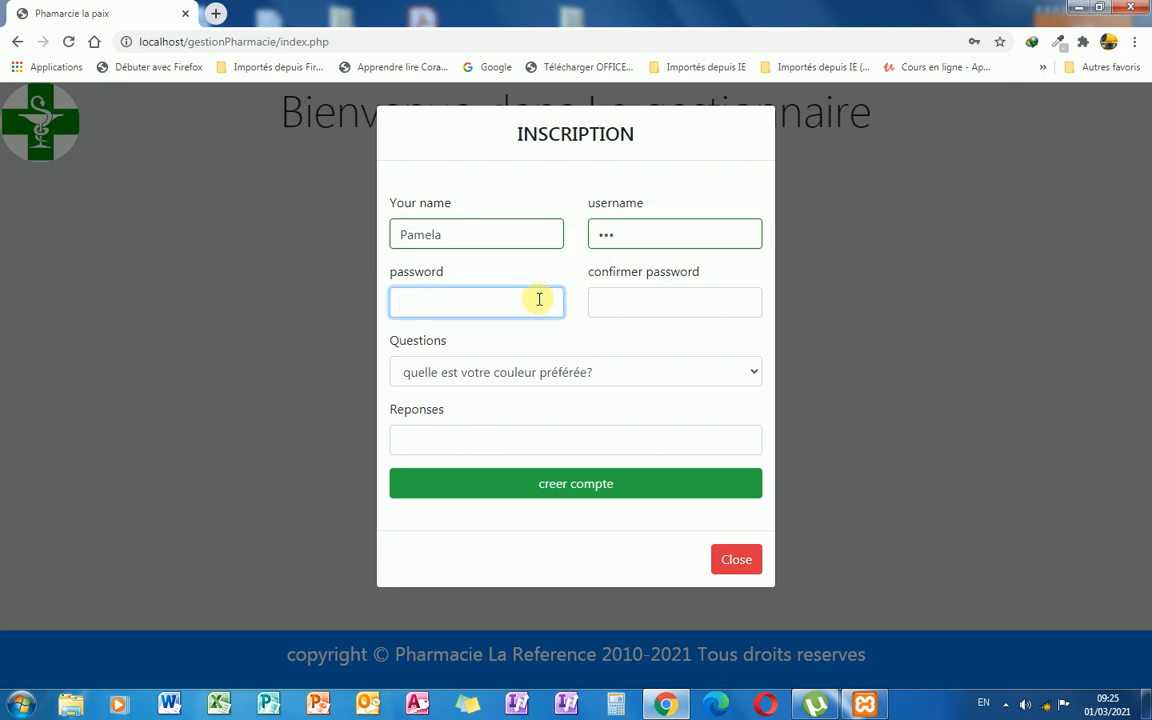
text(a)
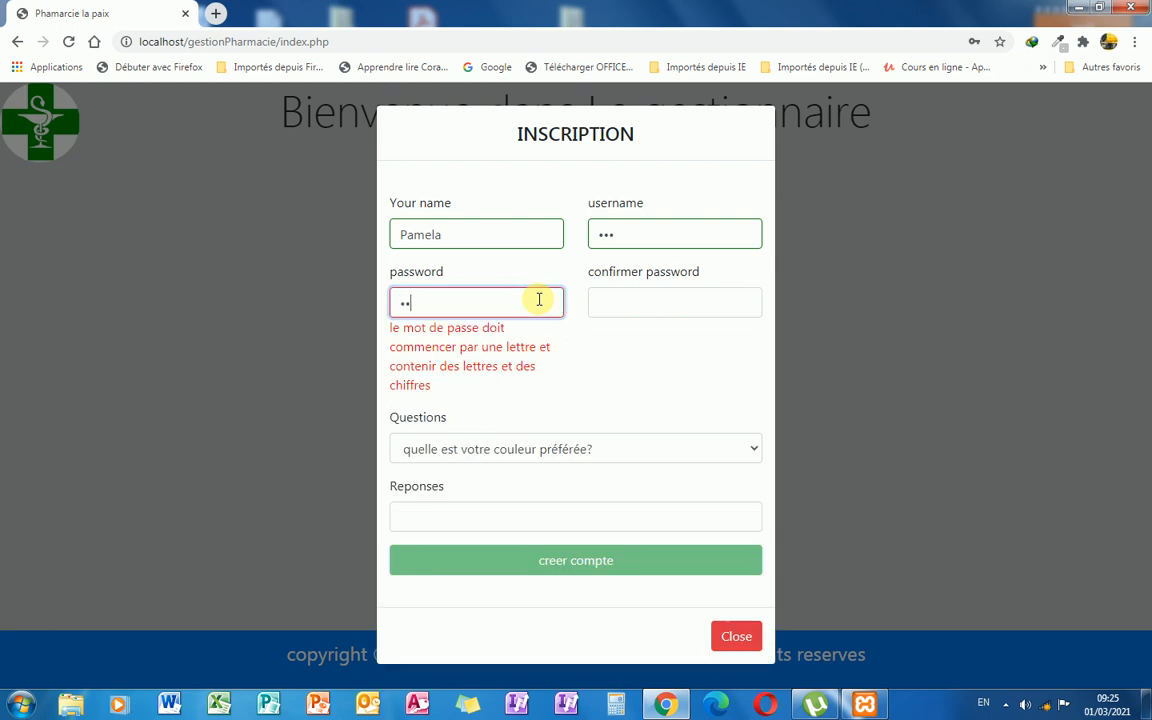
text(•••)
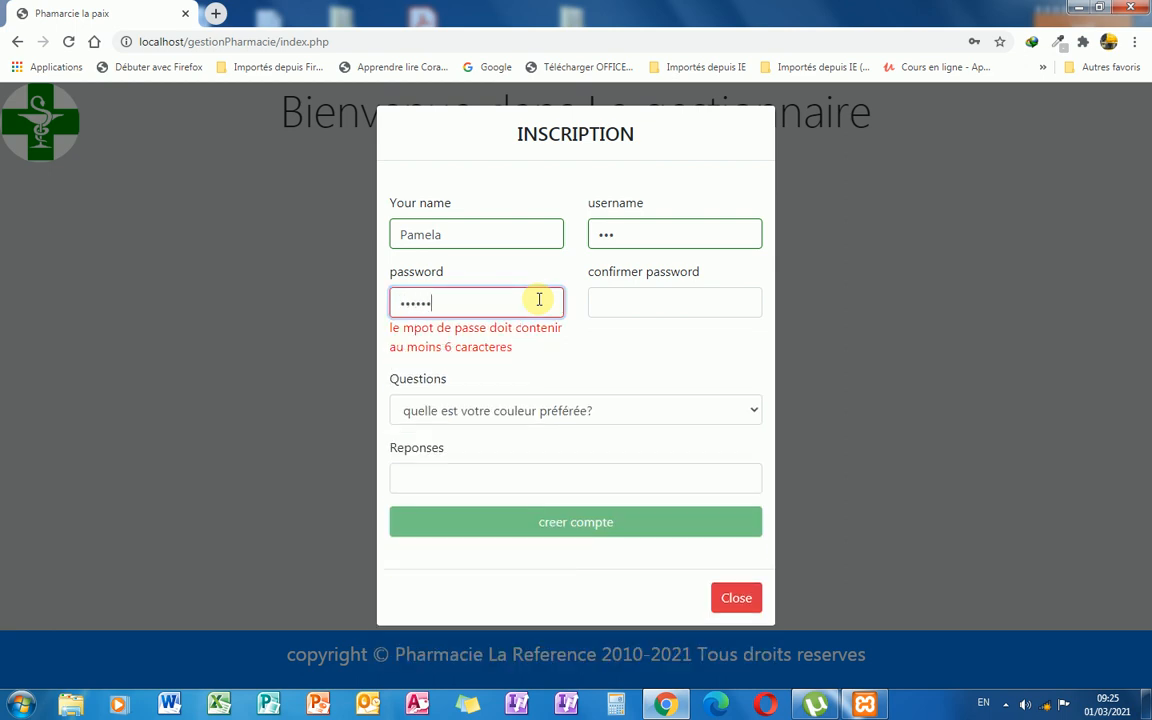
click(612, 311)
text(••)
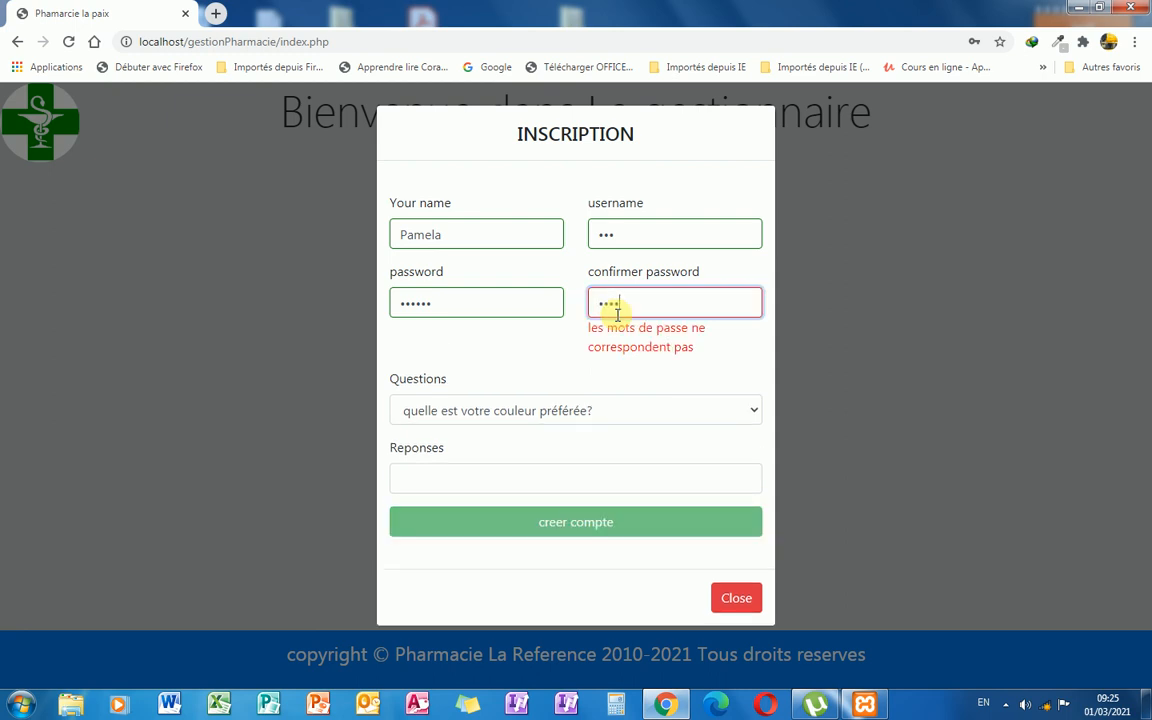
text(••••)
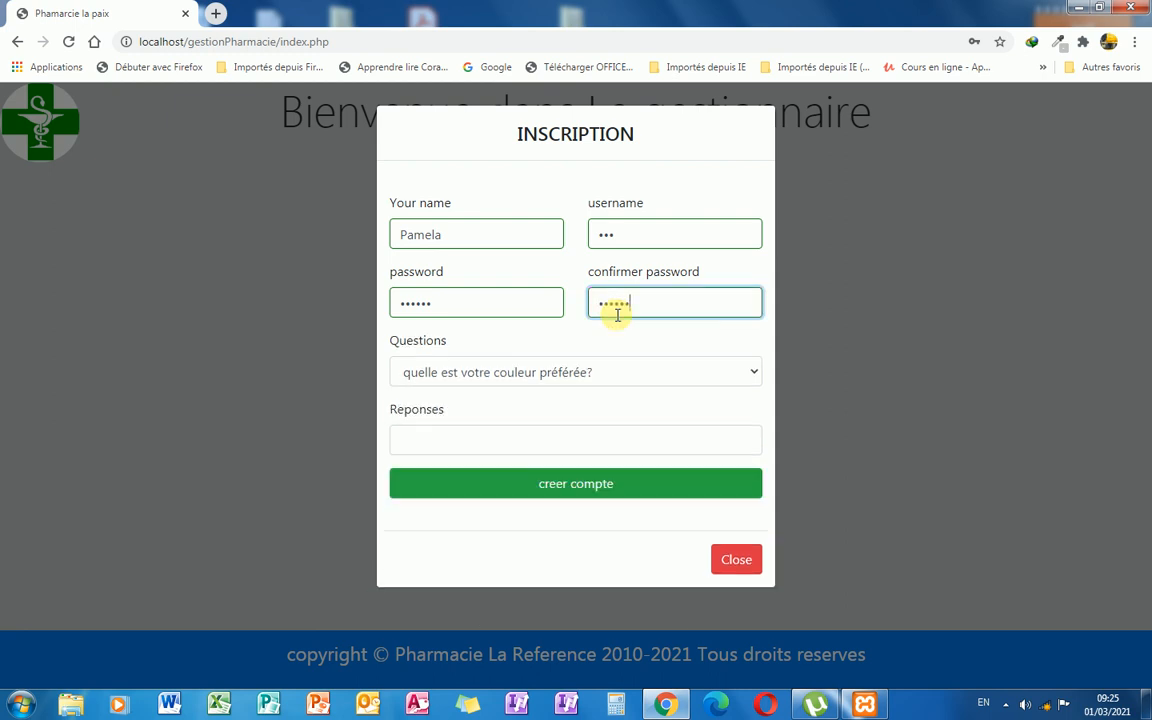
Choose the 'quel est votre animal préféré?' question, enter its answer, create the account and acknowledge confirmation.
click(730, 374)
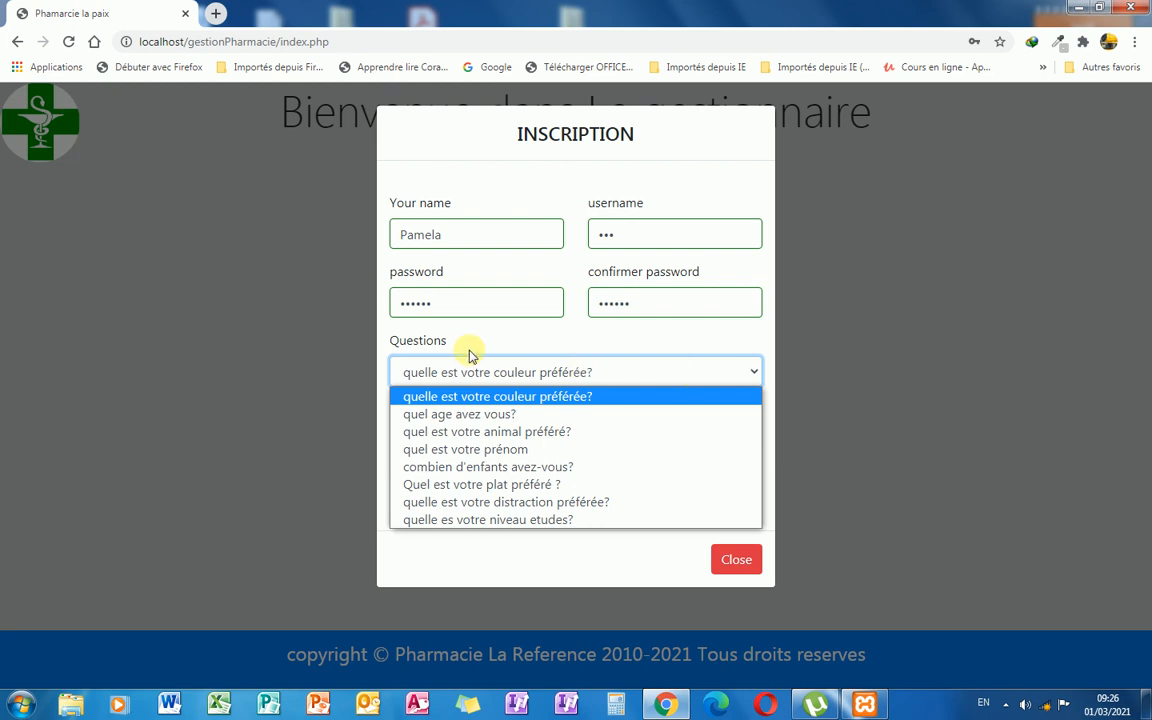
click(512, 431)
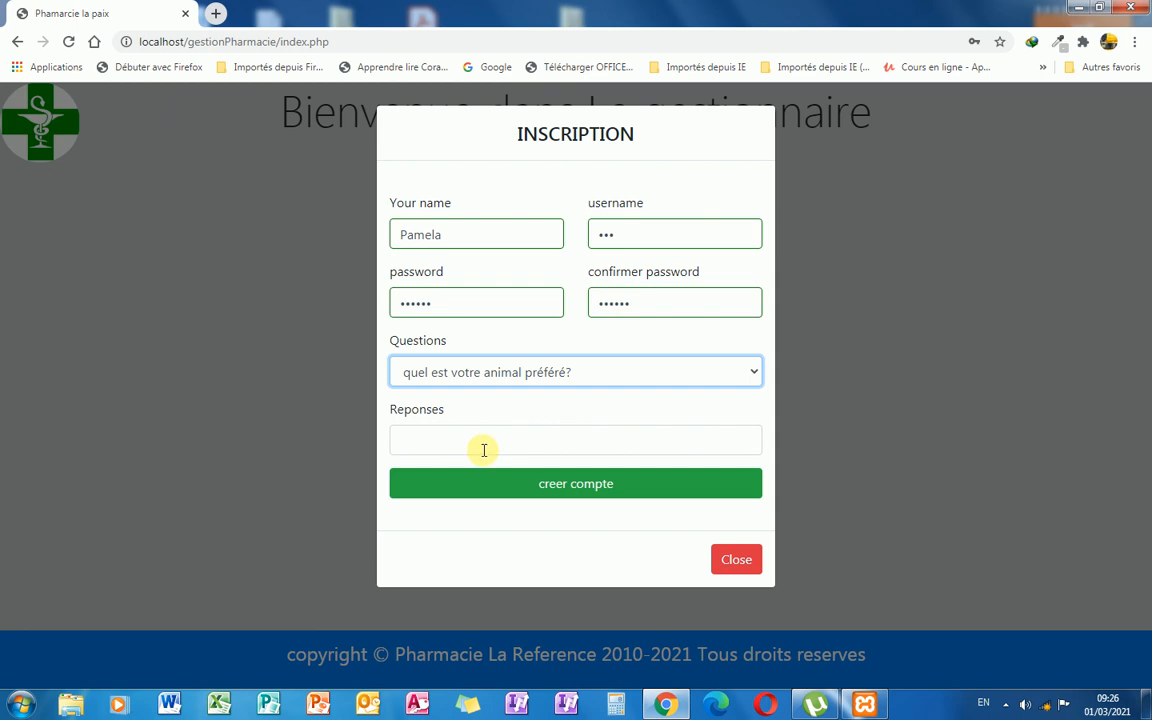
click(483, 449)
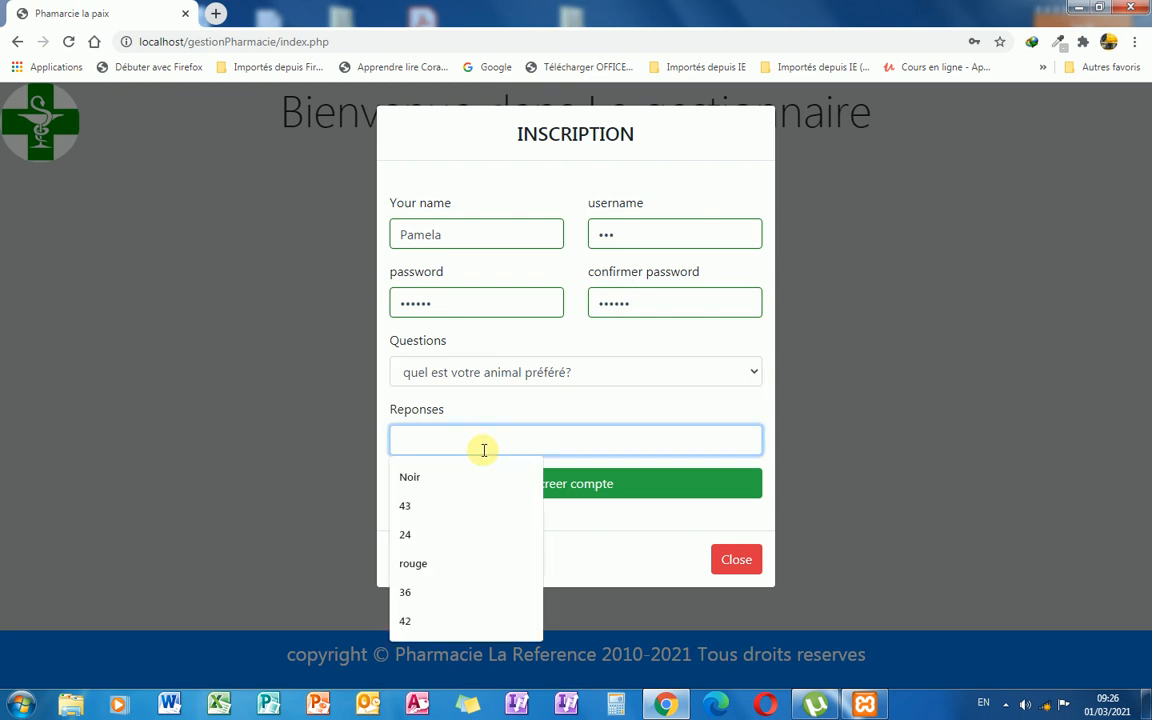
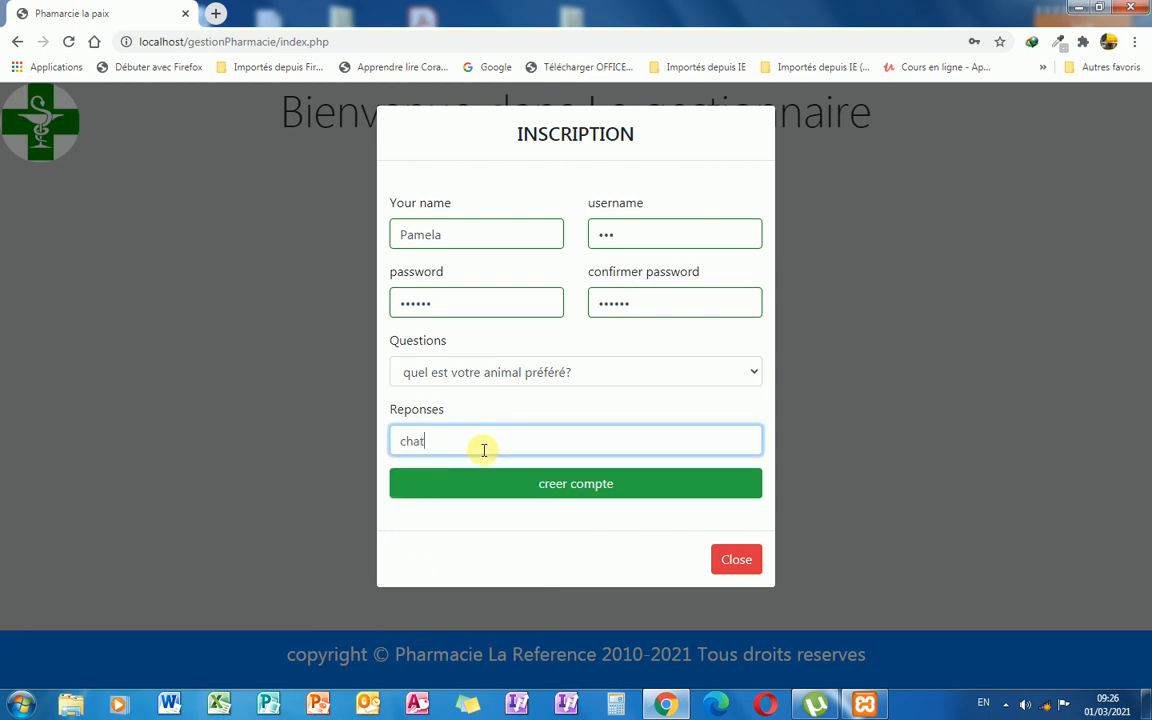
click(562, 487)
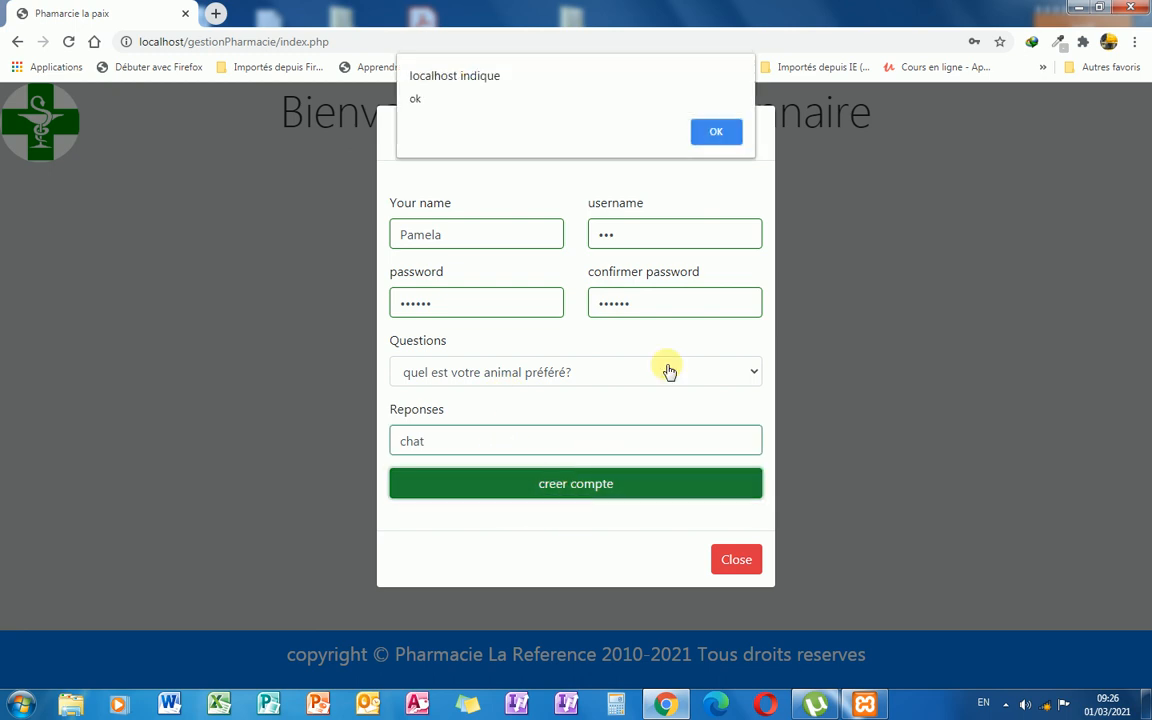
click(718, 133)
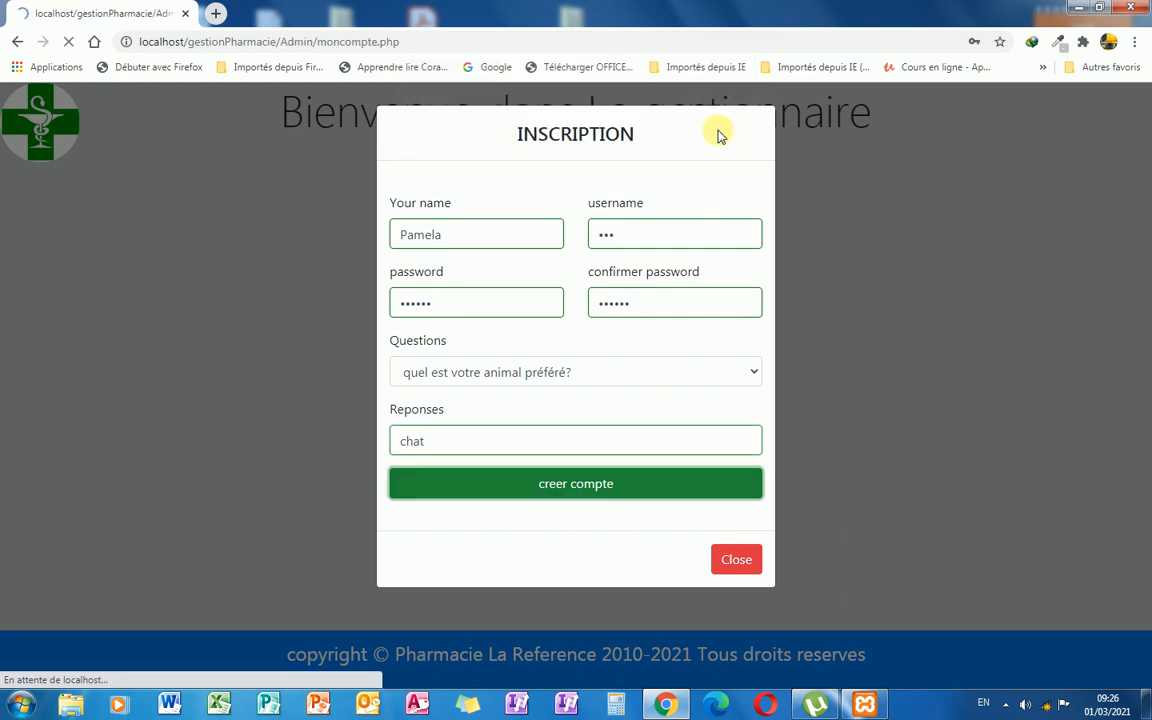
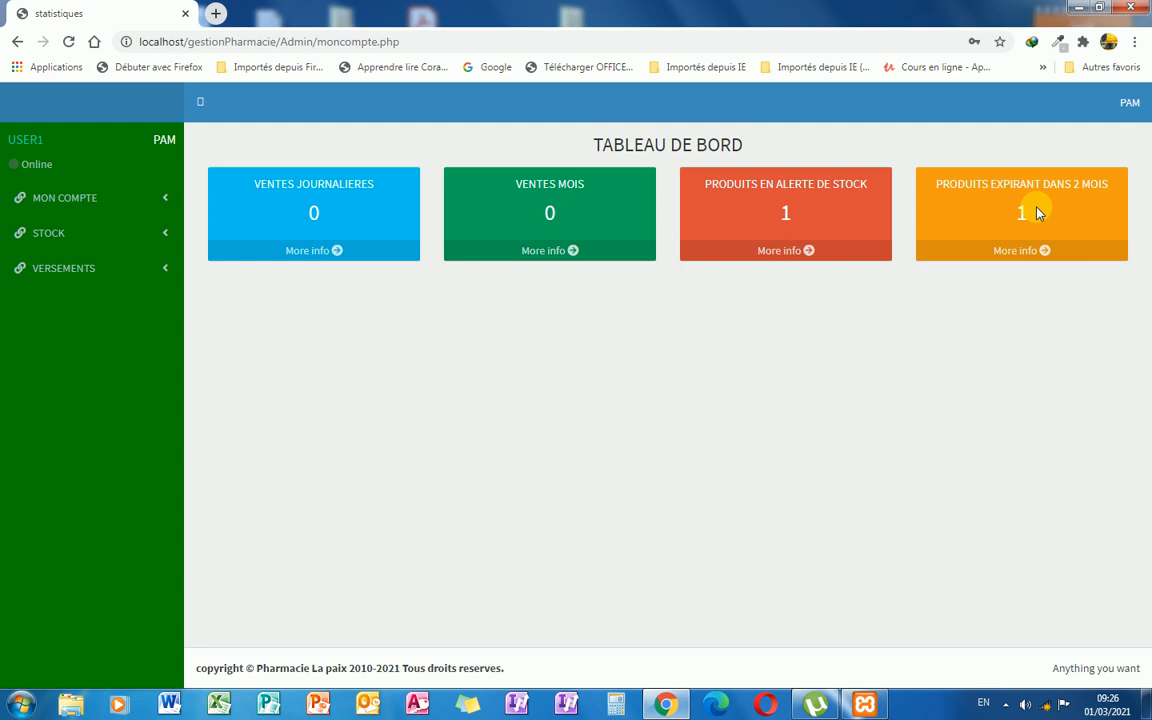
Open the VOIR STOCK list of 328 products and select Actapulgite boite (P002) to order.
click(166, 205)
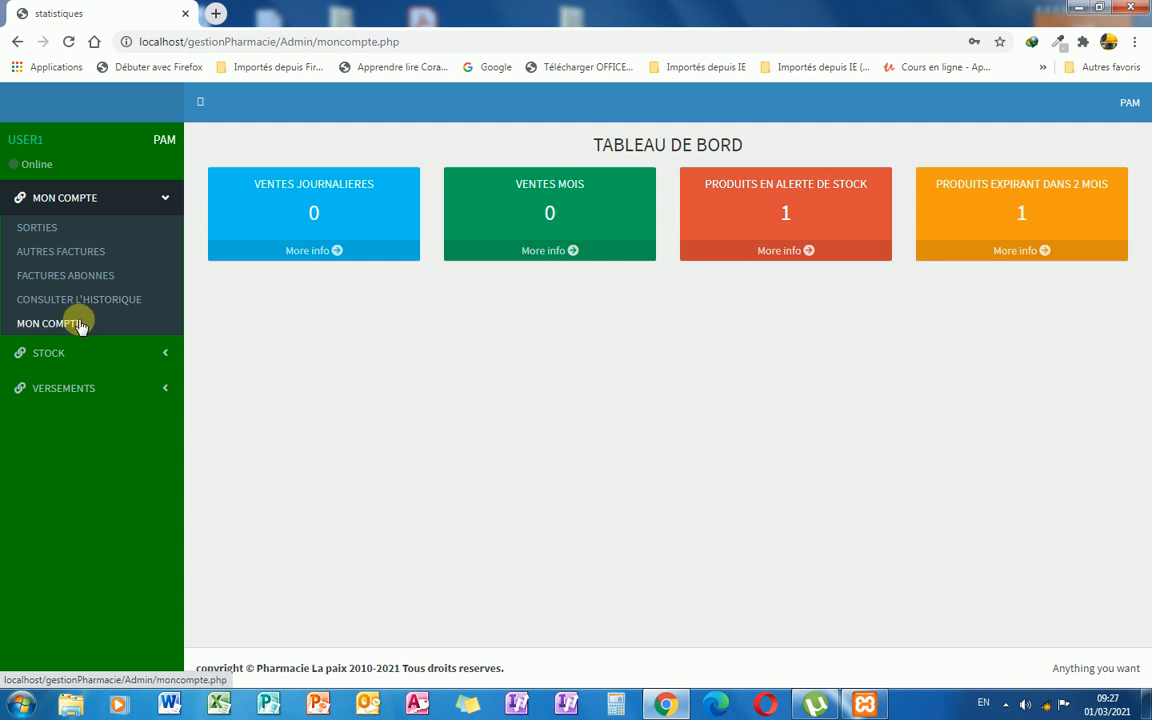
click(163, 203)
click(159, 236)
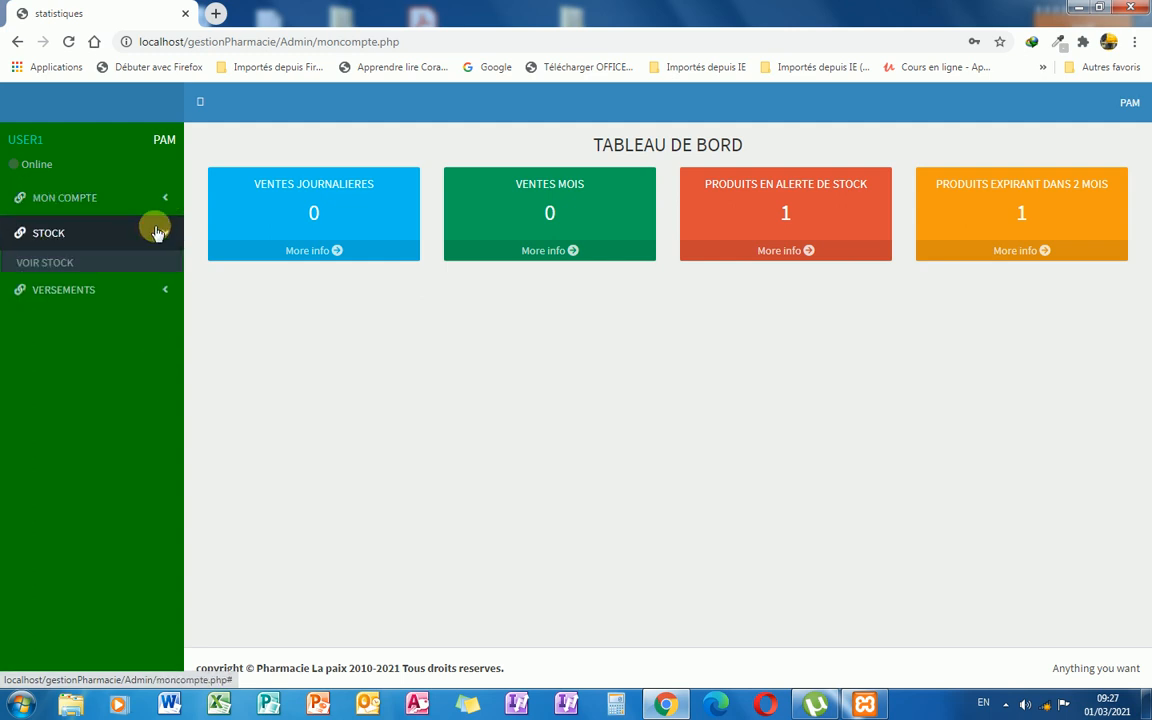
click(24, 264)
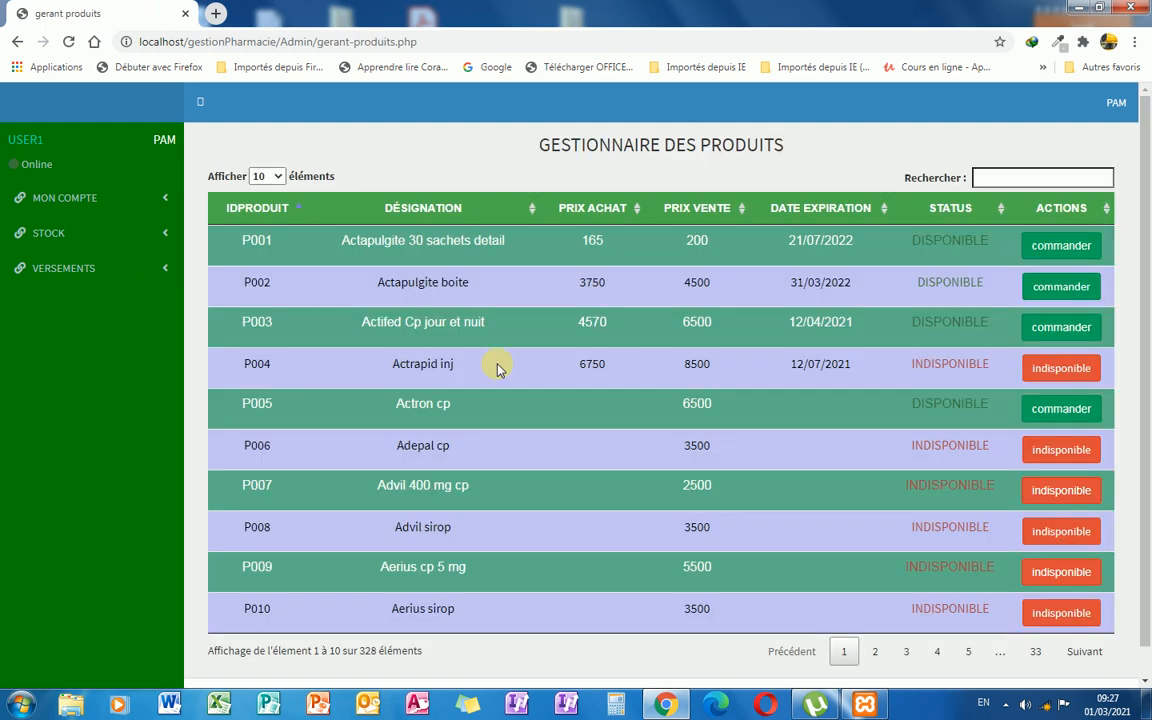
scroll(693, 318, down, 2)
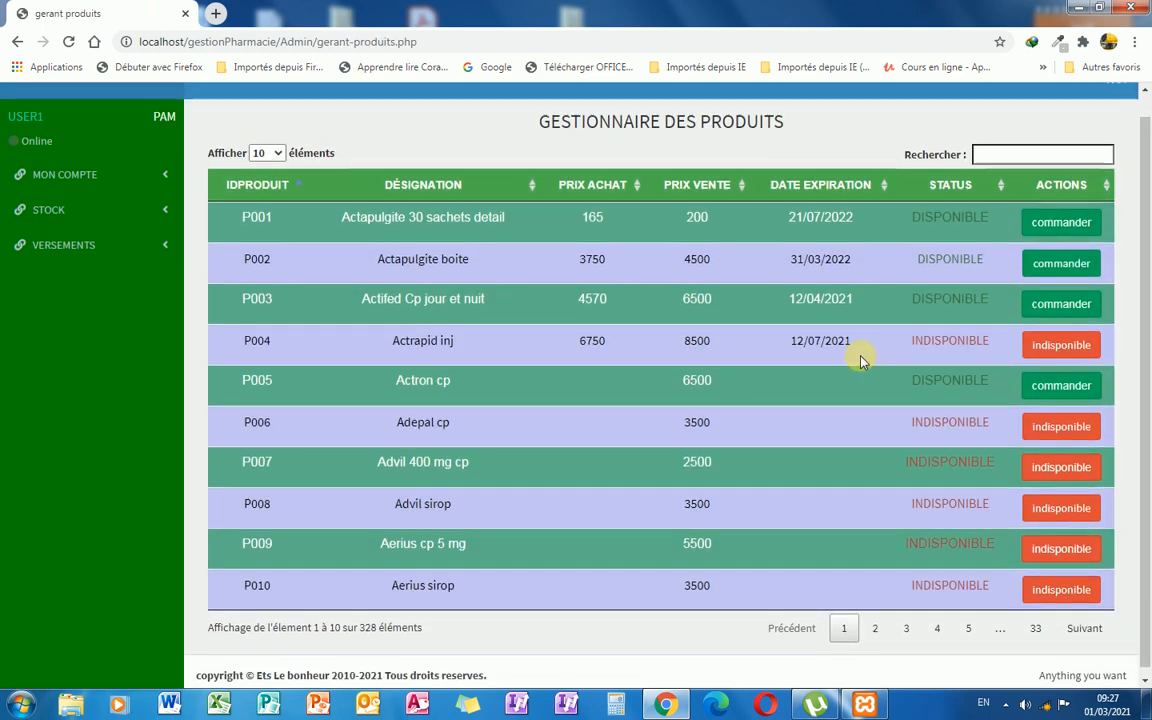
scroll(860, 345, up, 2)
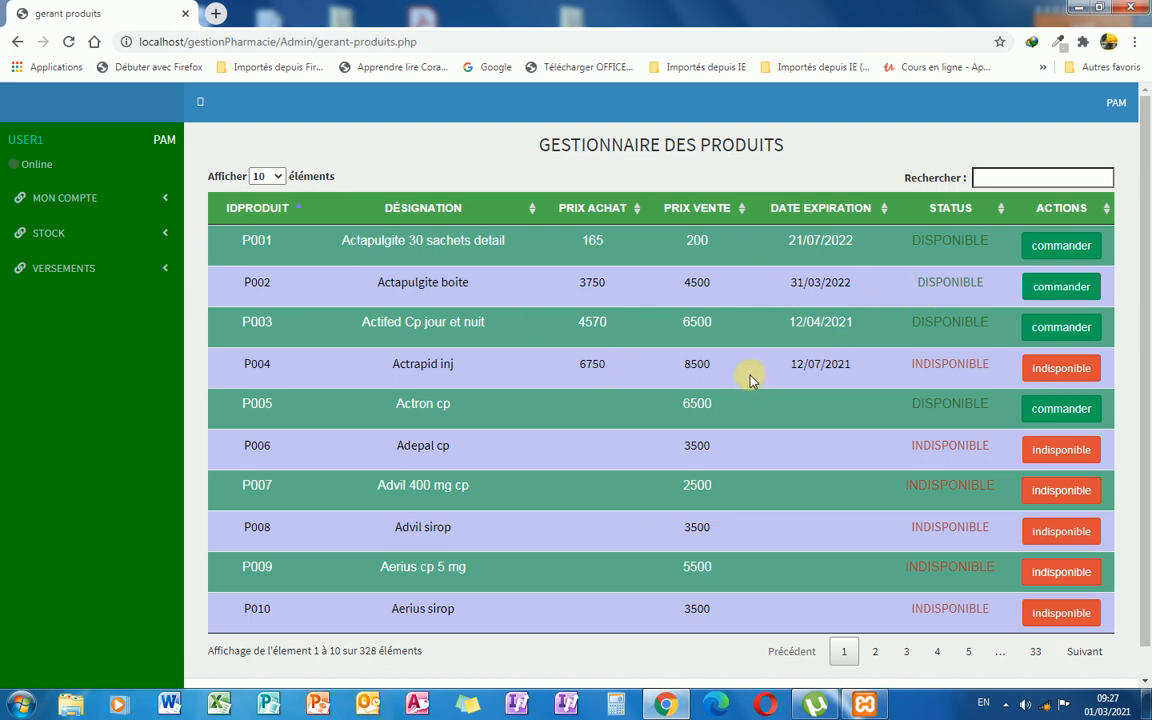
click(1064, 290)
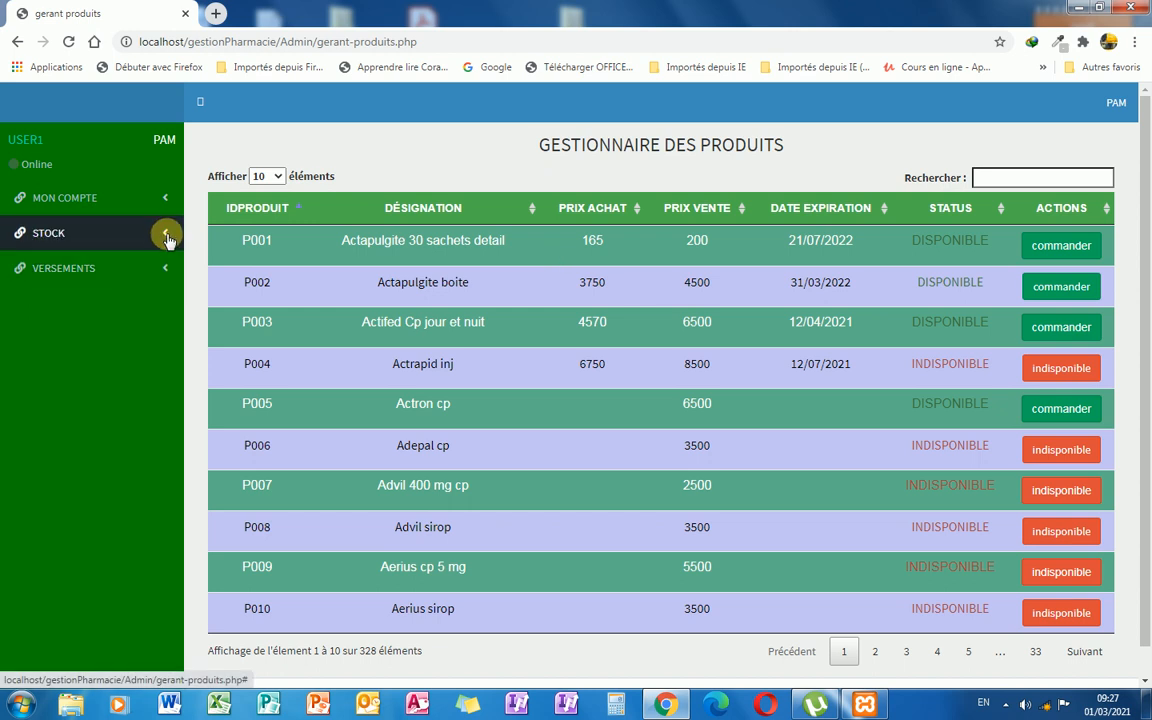
Visit the payment page, then open Sorties produits with the standard client prefilled.
click(163, 268)
click(84, 298)
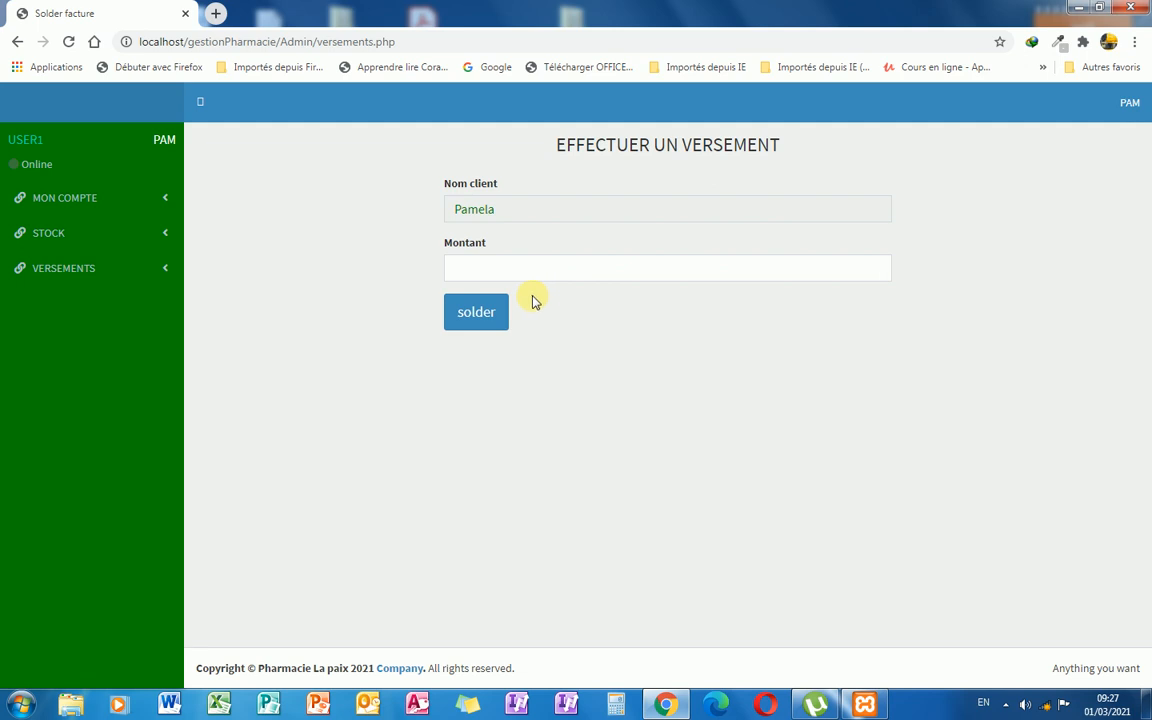
click(160, 205)
click(97, 230)
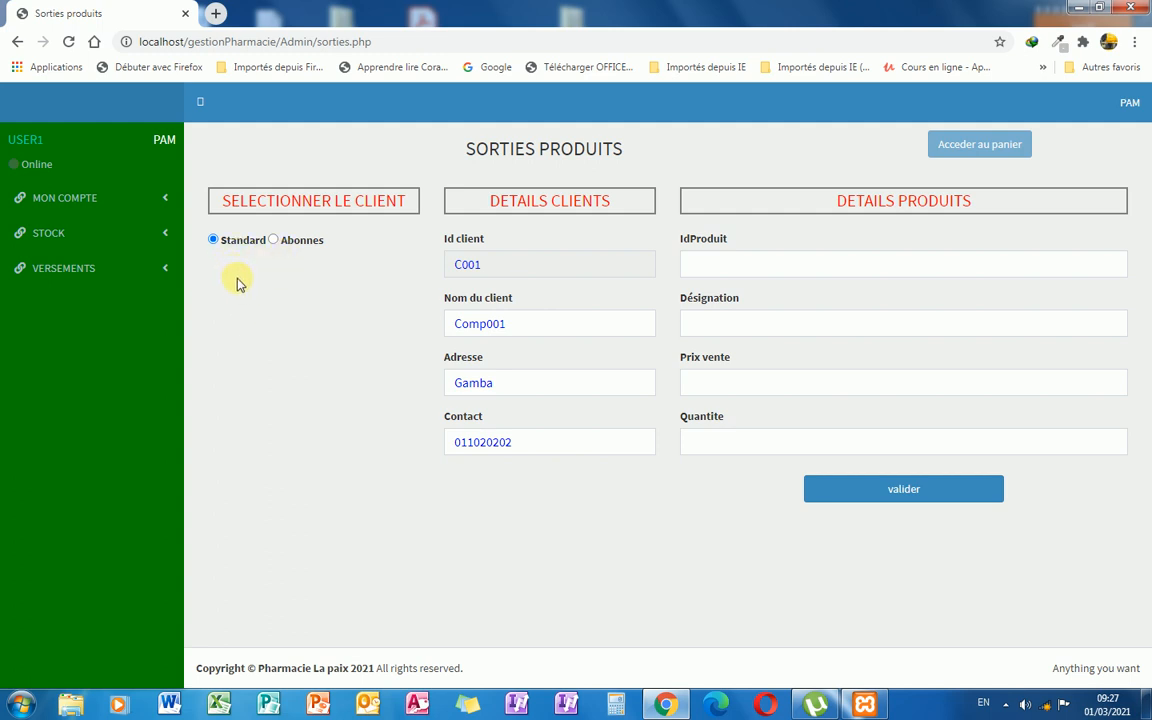
Sell 1 Actapulgite 30 sachets detail to a subscribed client found by typing 'du'.
click(275, 242)
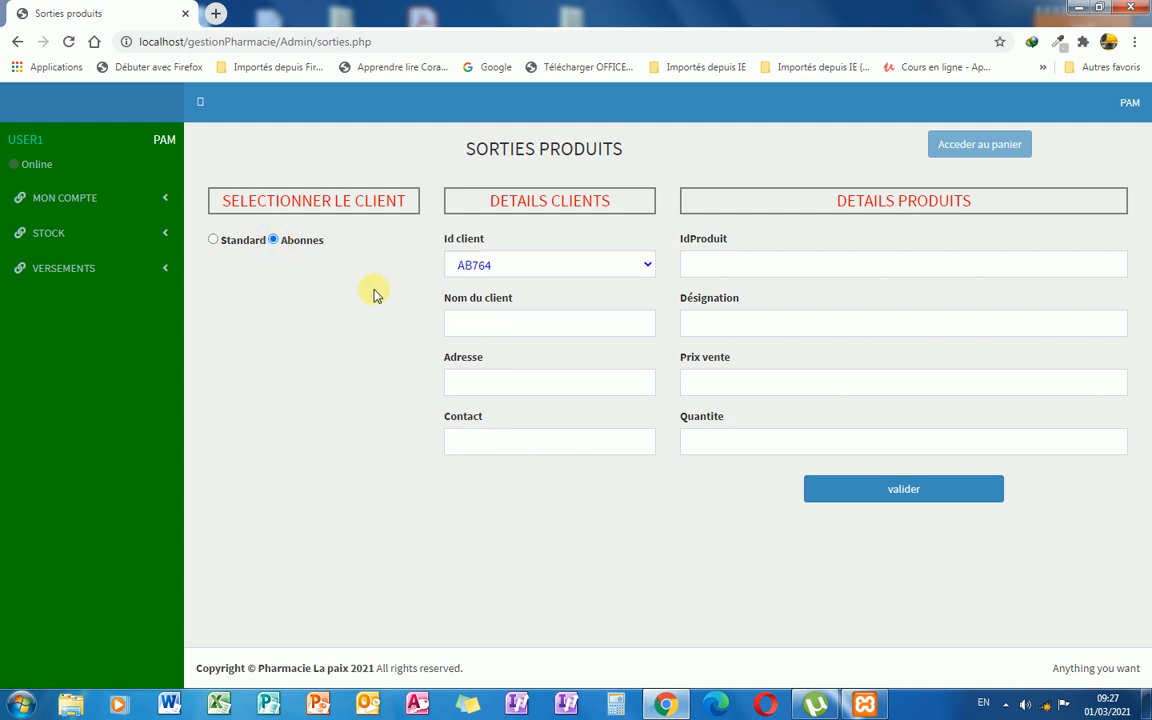
click(494, 325)
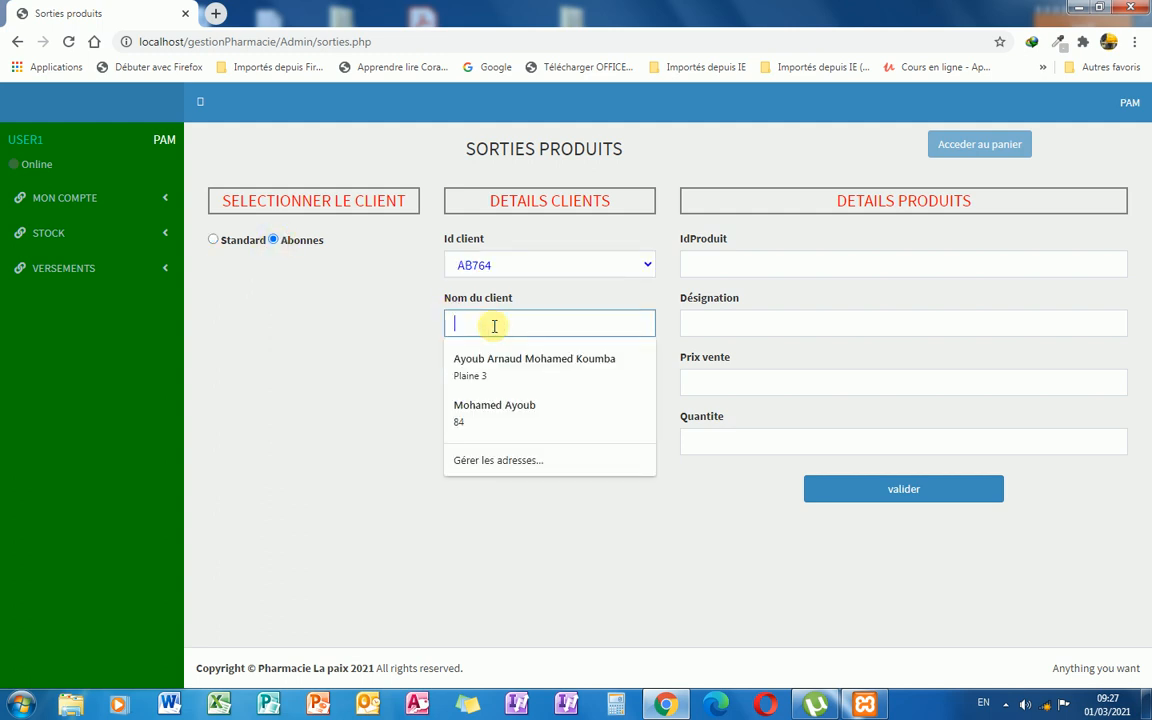
text(du)
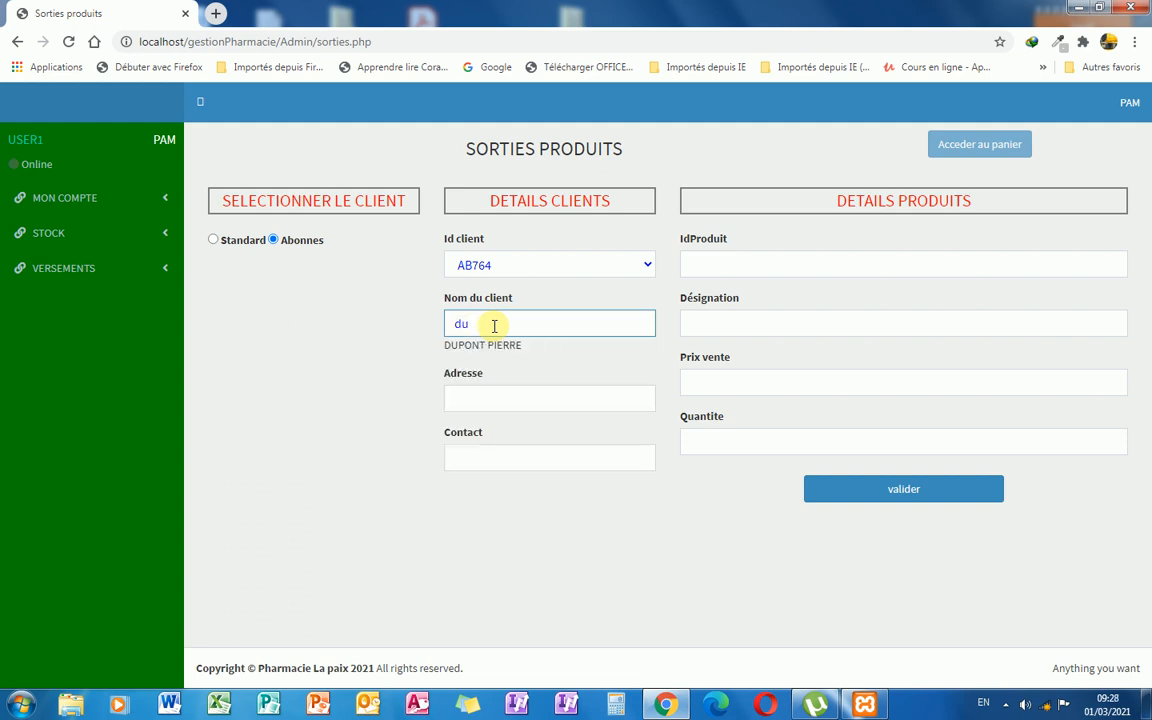
click(485, 346)
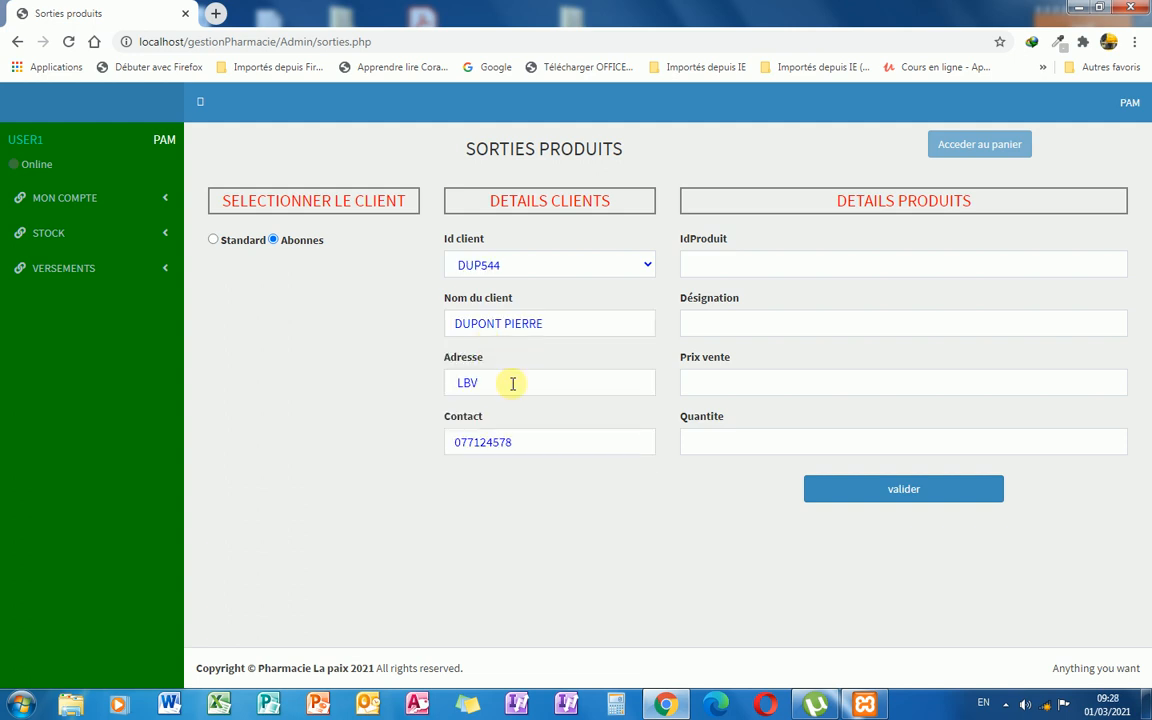
click(705, 324)
text(a)
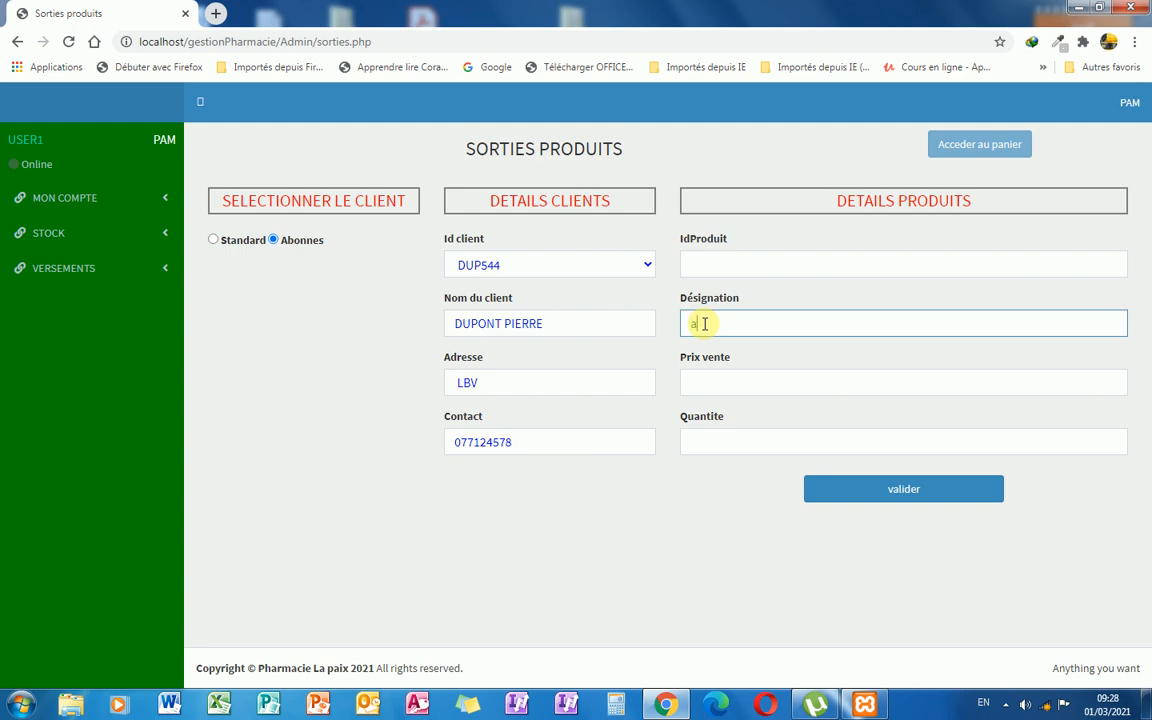
text(c)
click(720, 353)
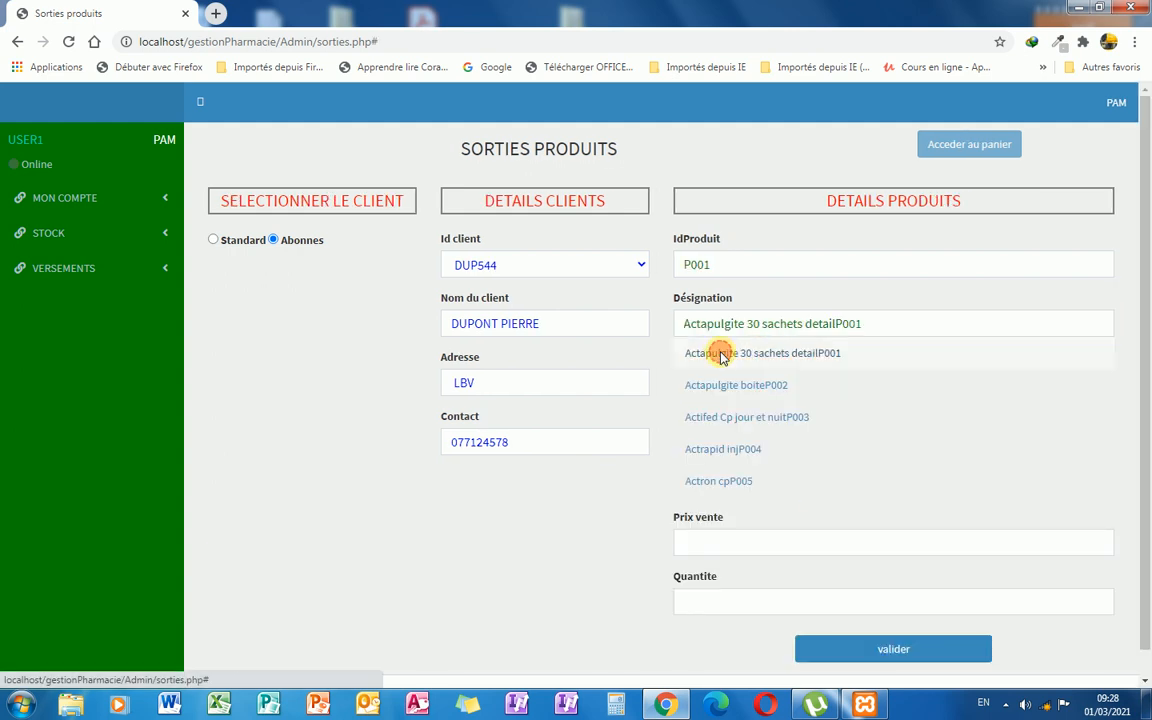
click(736, 437)
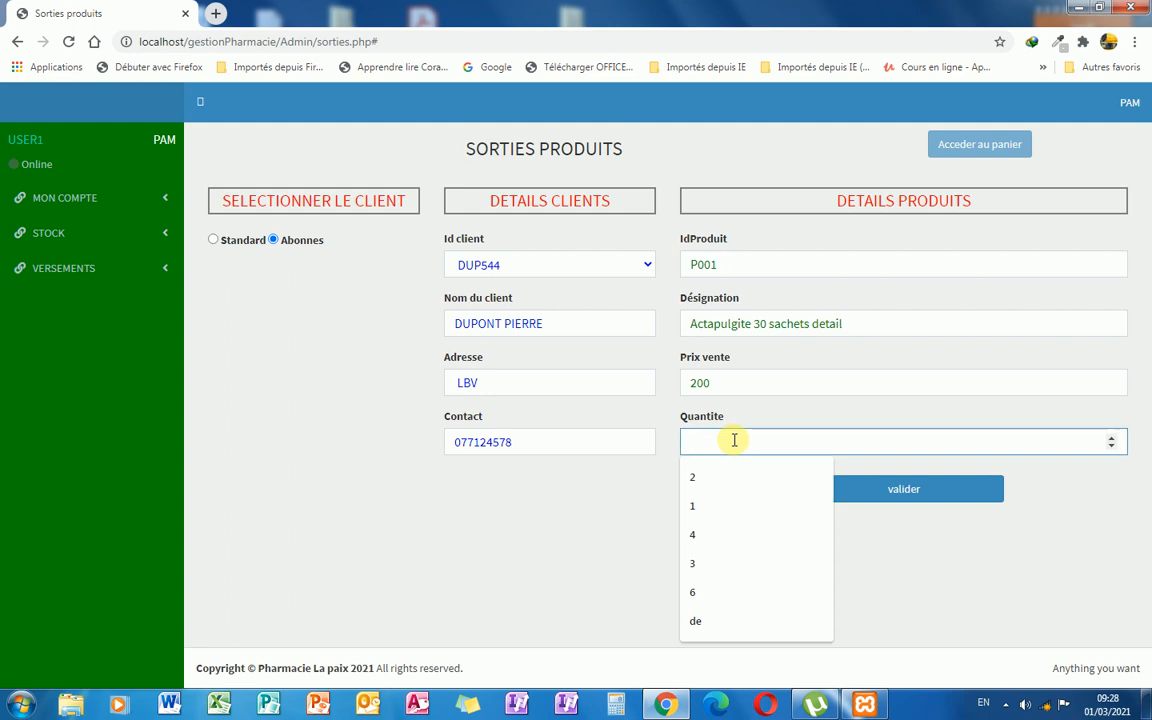
text(1)
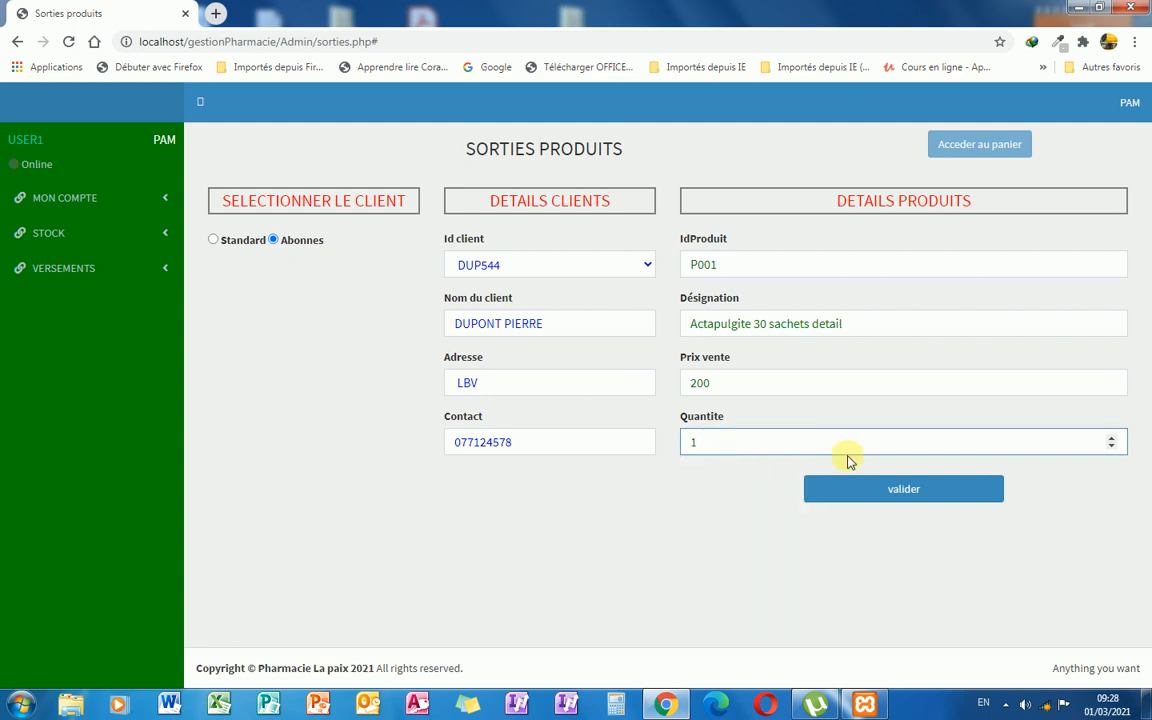
click(863, 487)
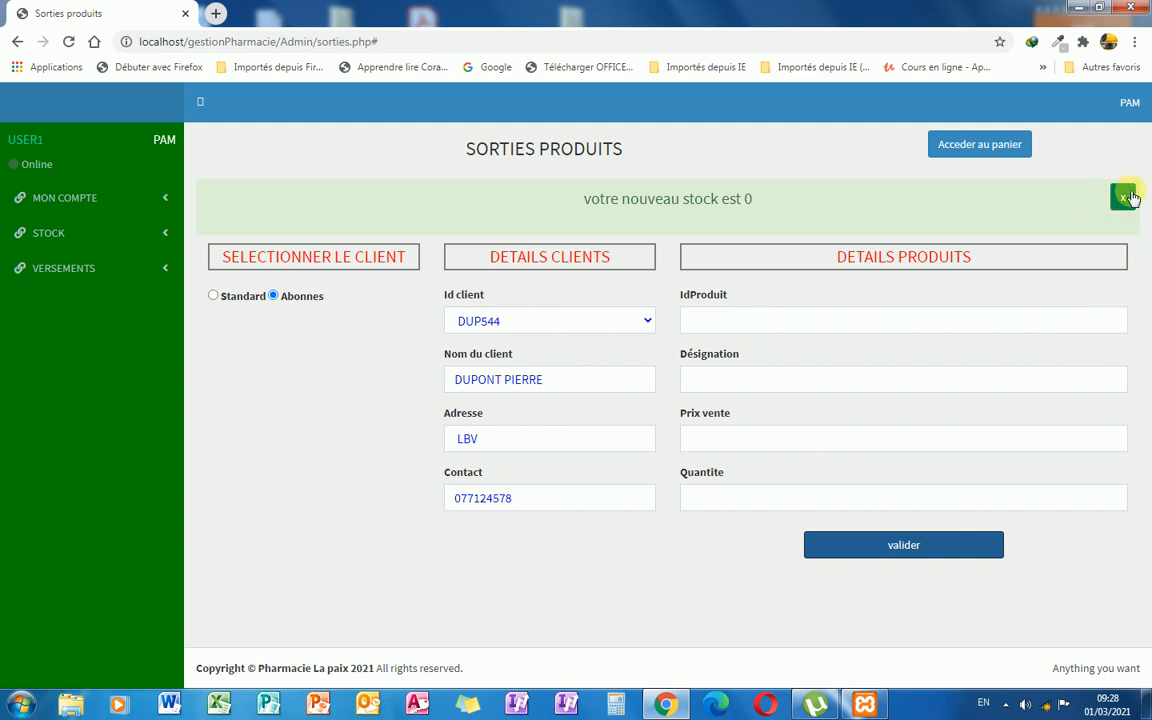
Add 3 Actapulgite boite to the client's sale.
click(1123, 197)
click(751, 324)
text(ac)
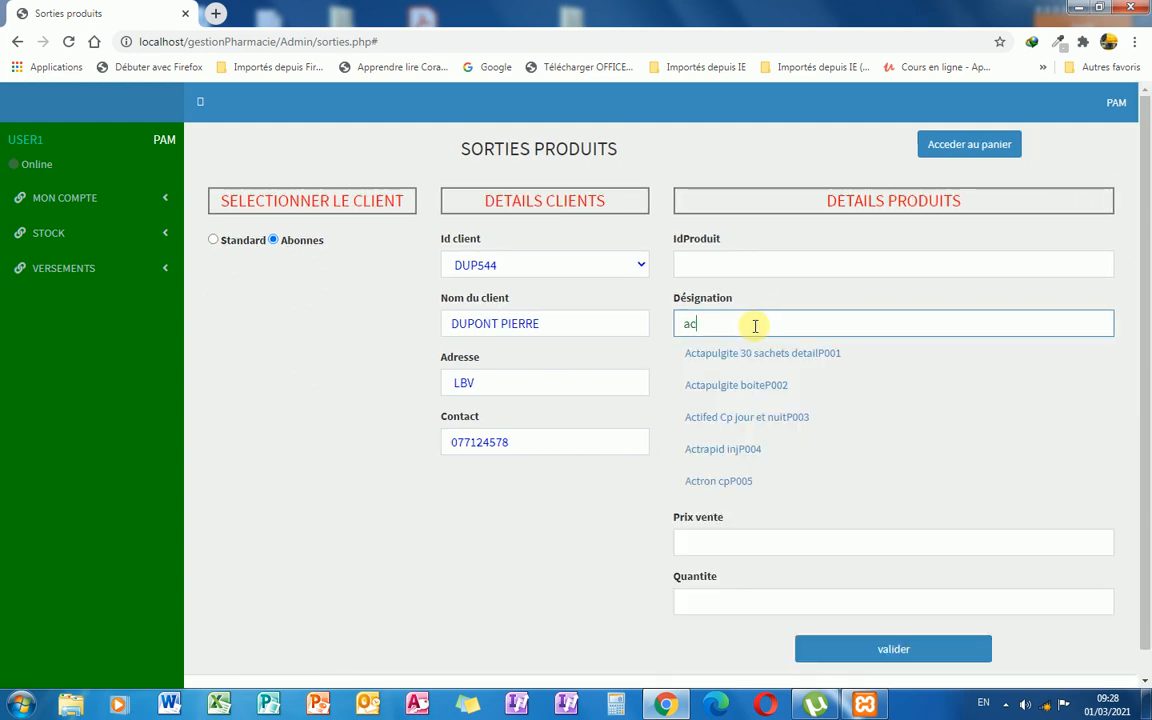
click(766, 387)
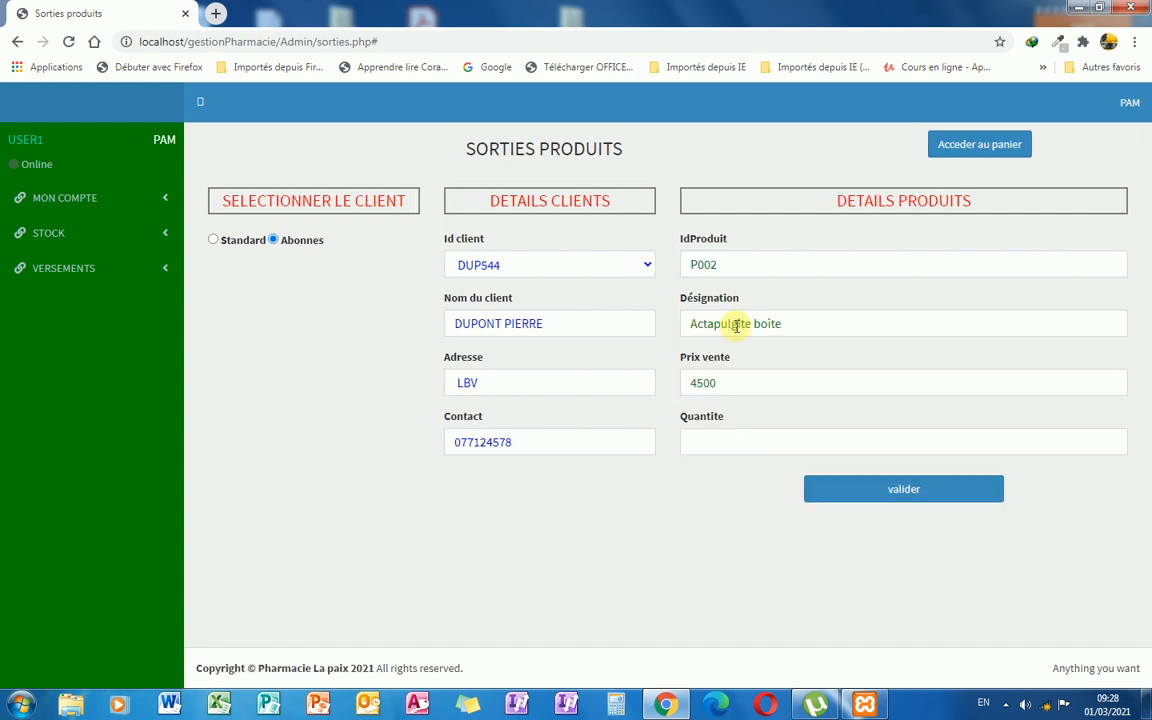
click(764, 443)
text(3)
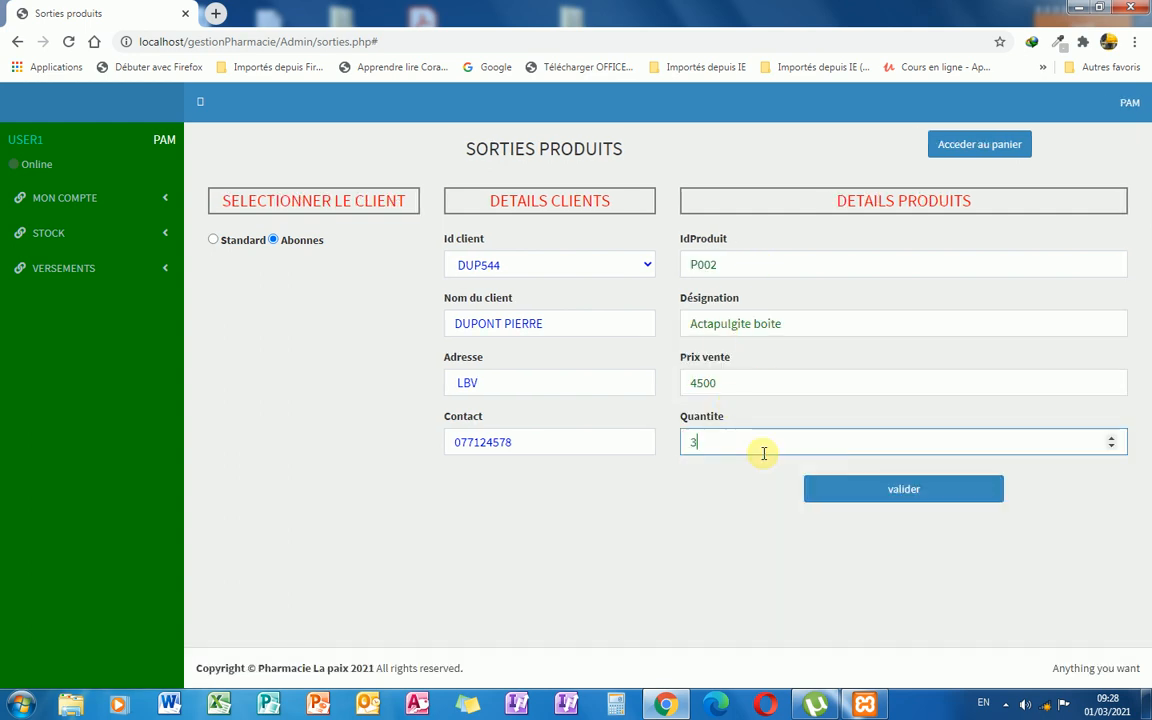
click(906, 493)
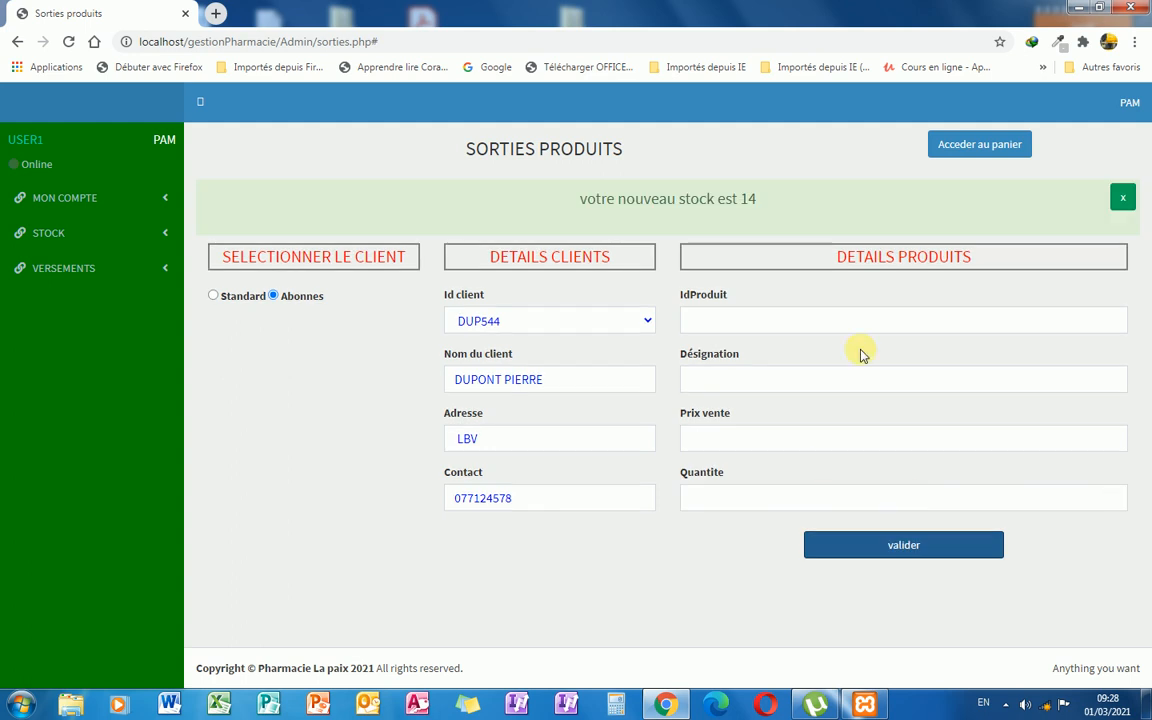
click(1122, 194)
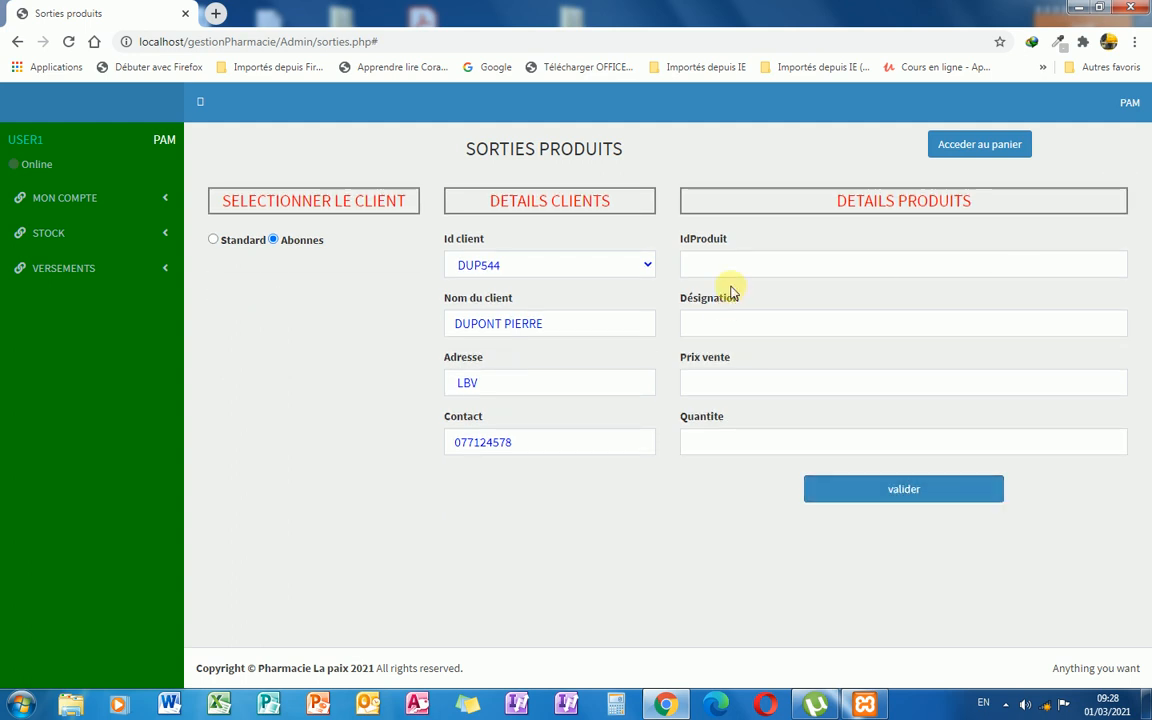
Add Actrapid inj, reducing the quantity from 3 to 1 after the insufficient stock warning.
click(725, 327)
text(ac)
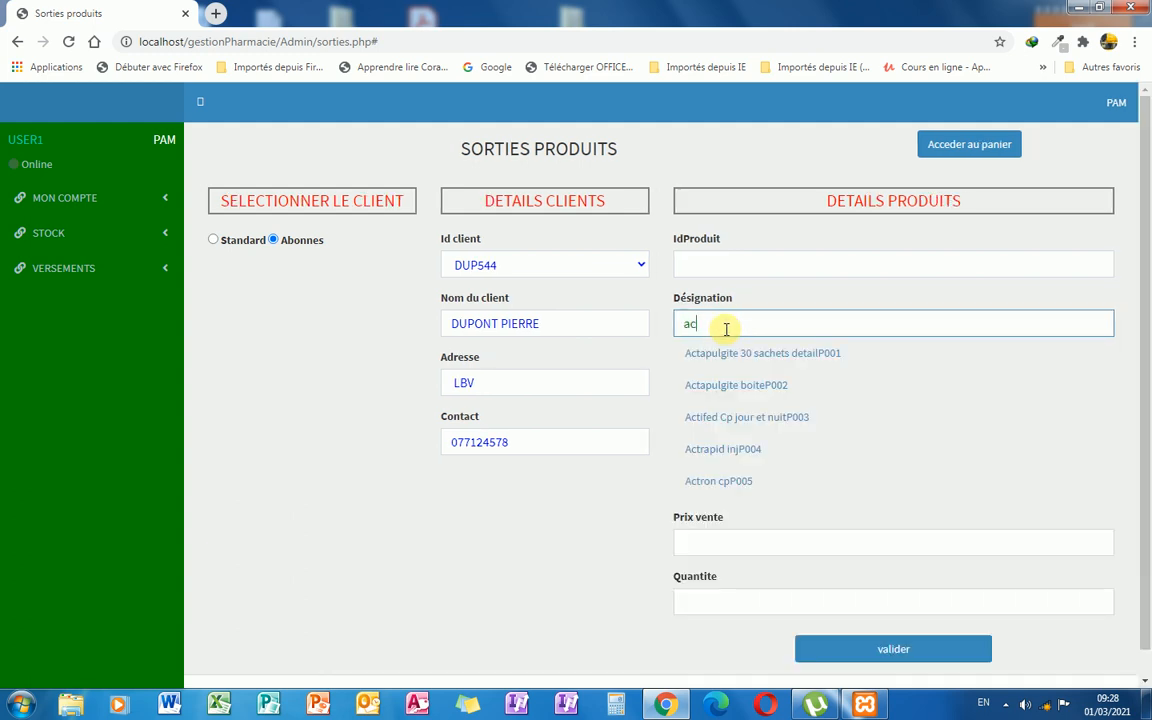
click(753, 451)
click(761, 443)
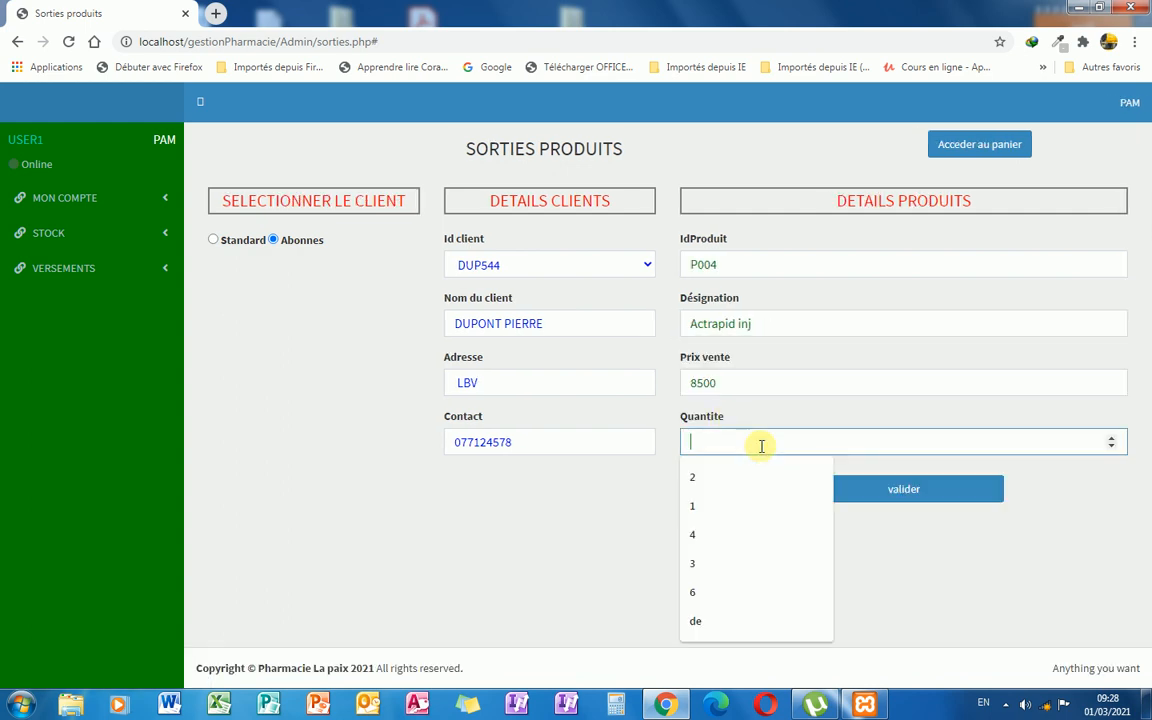
text(3)
click(910, 500)
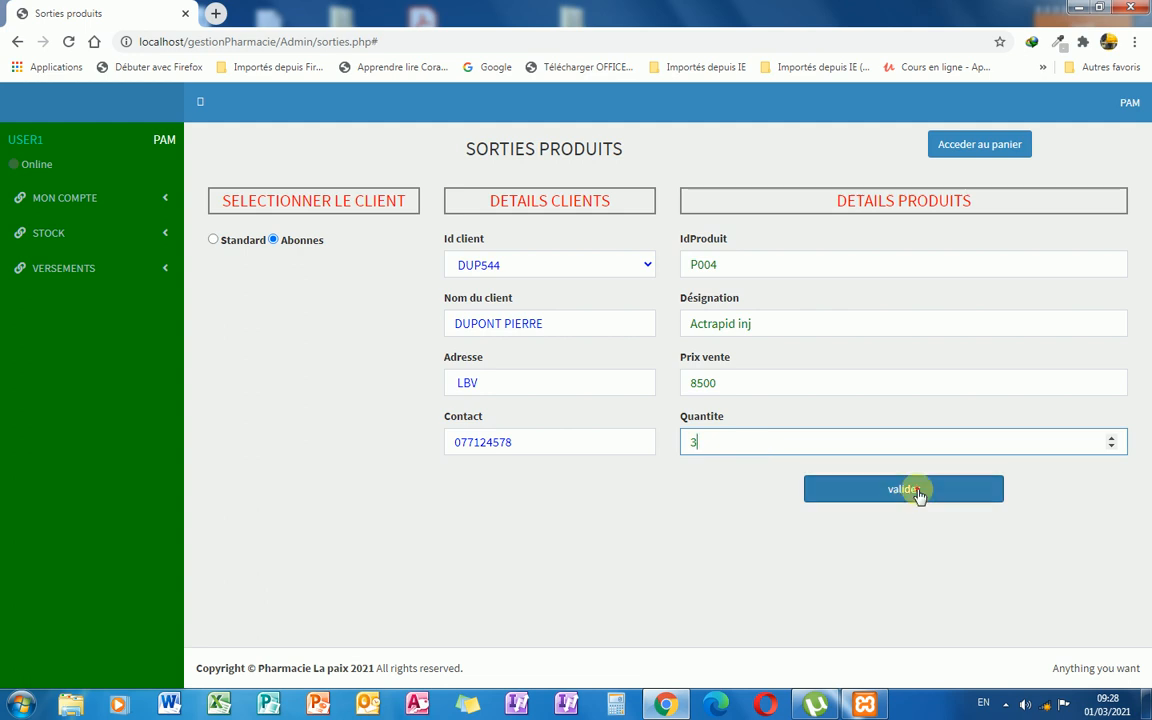
click(707, 495)
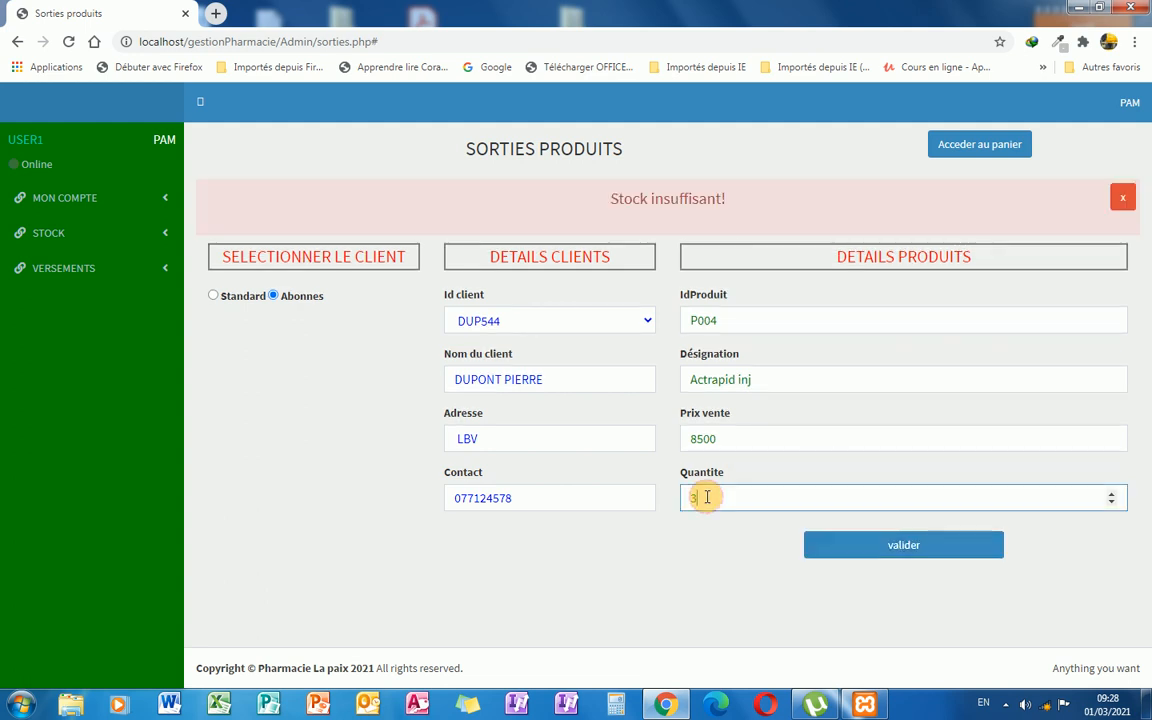
text(1)
click(862, 552)
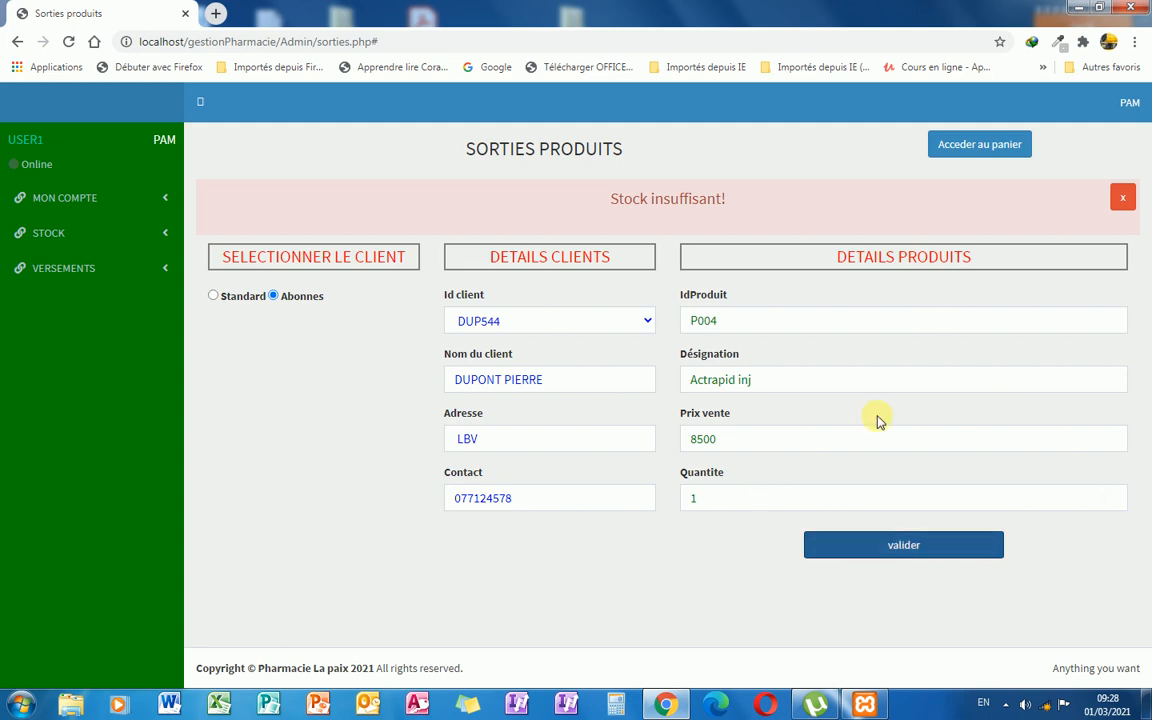
Add 5 MALOXINE to the order, leaving its stock at 40.
click(758, 386)
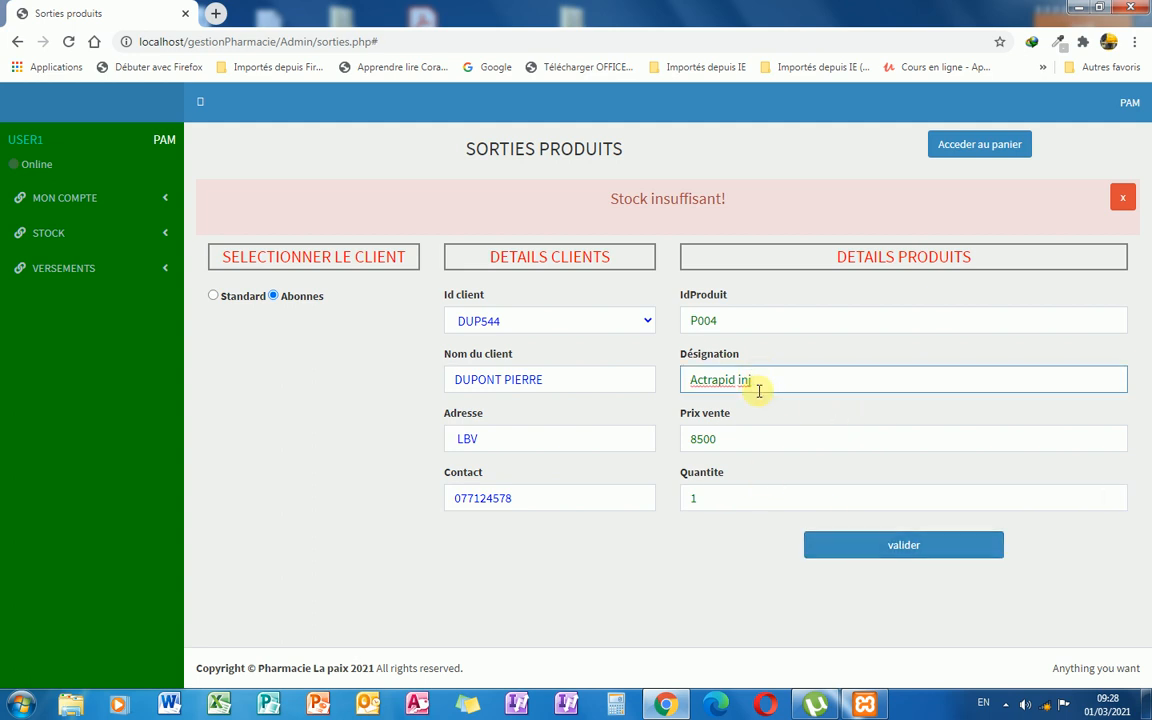
key(BackSpace)
key(BackSpace)
key(BackSpace)
key(BackSpace)
key(BackSpace)
key(BackSpace)
key(BackSpace)
key(BackSpace)
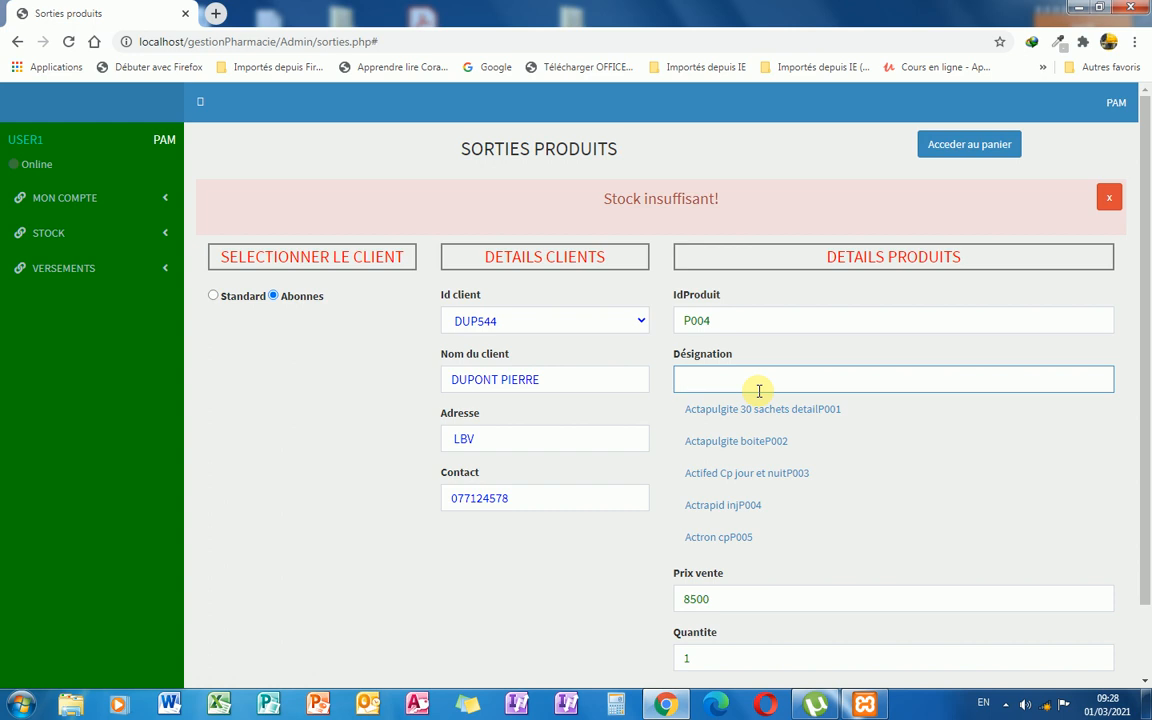
text(malo)
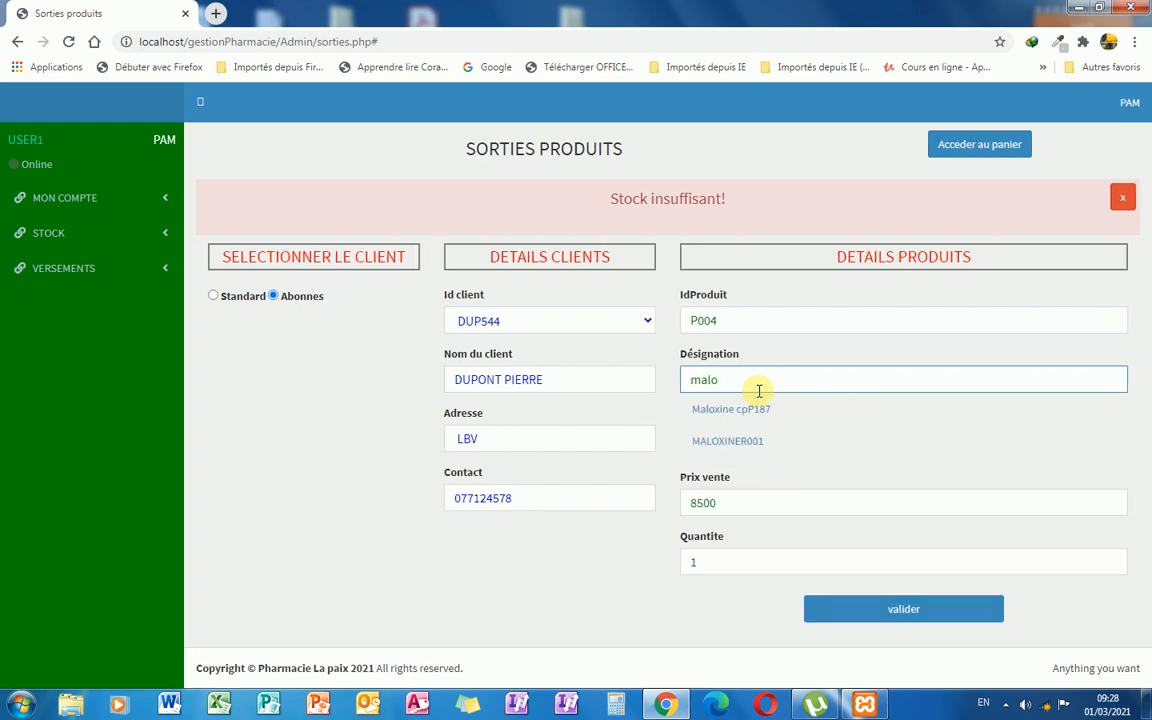
click(752, 442)
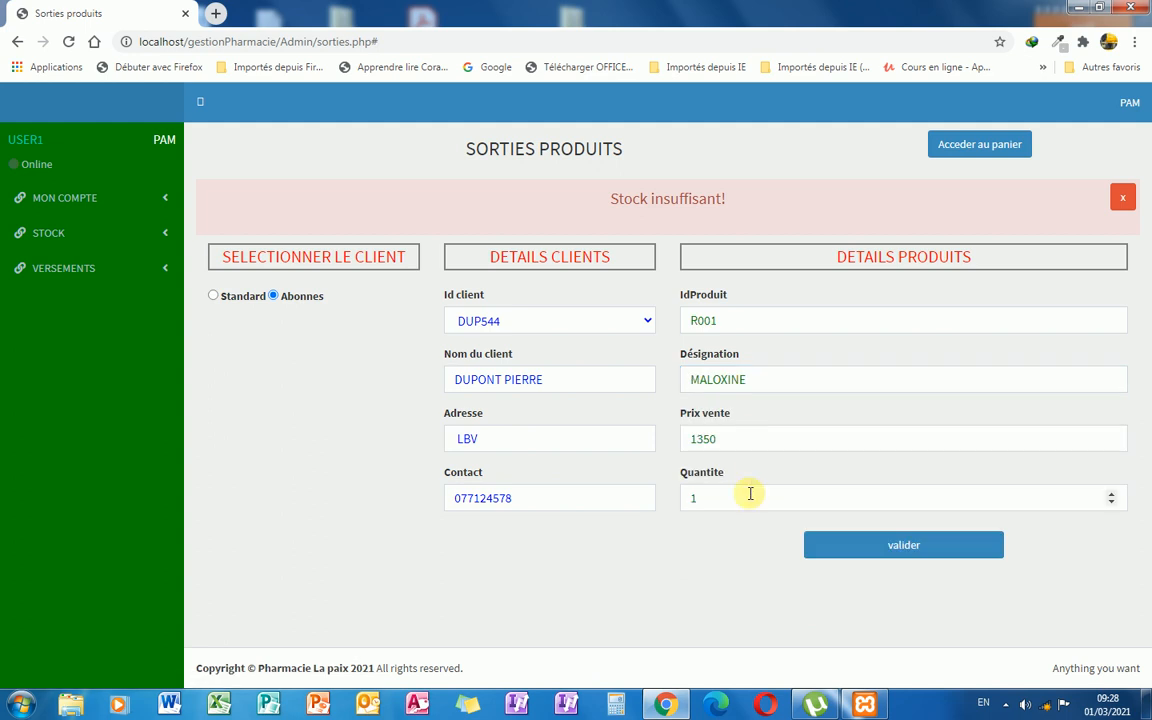
drag(733, 497, 652, 497)
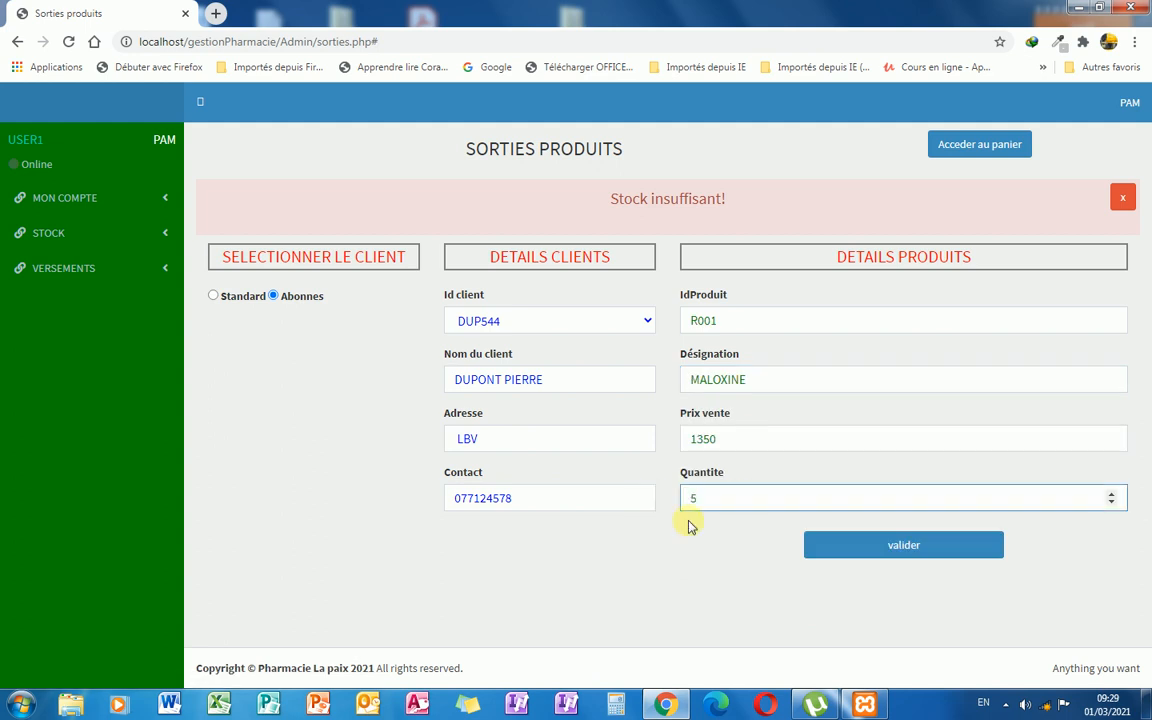
click(874, 548)
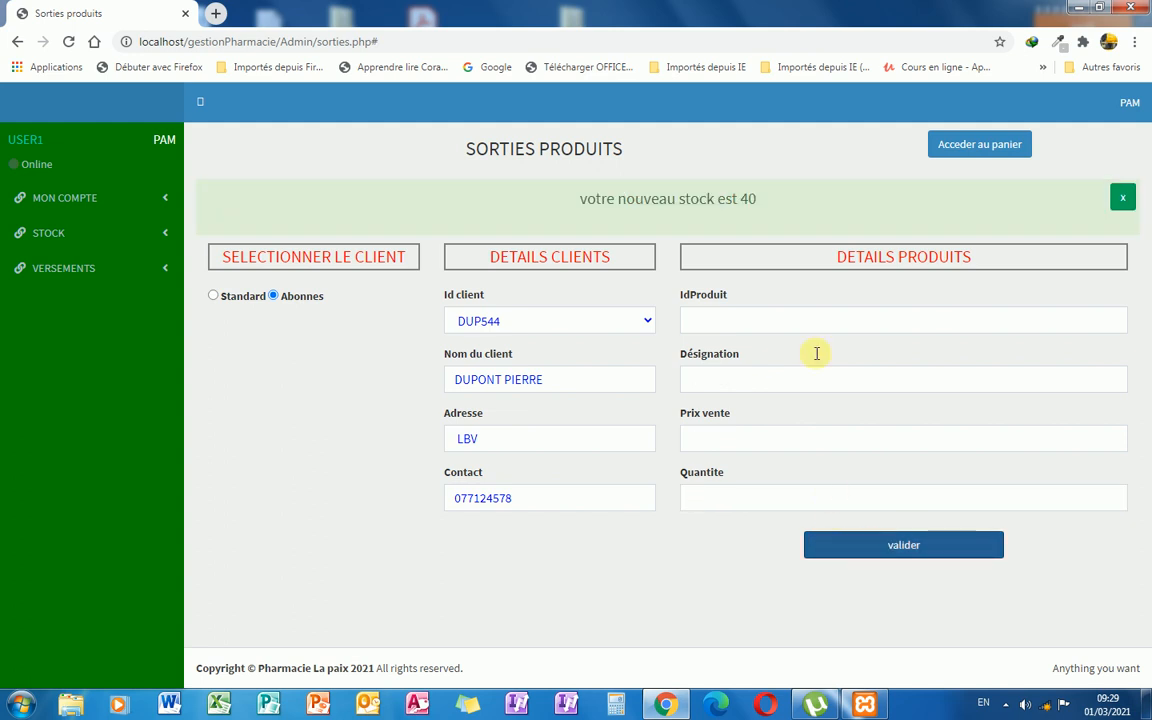
click(1120, 200)
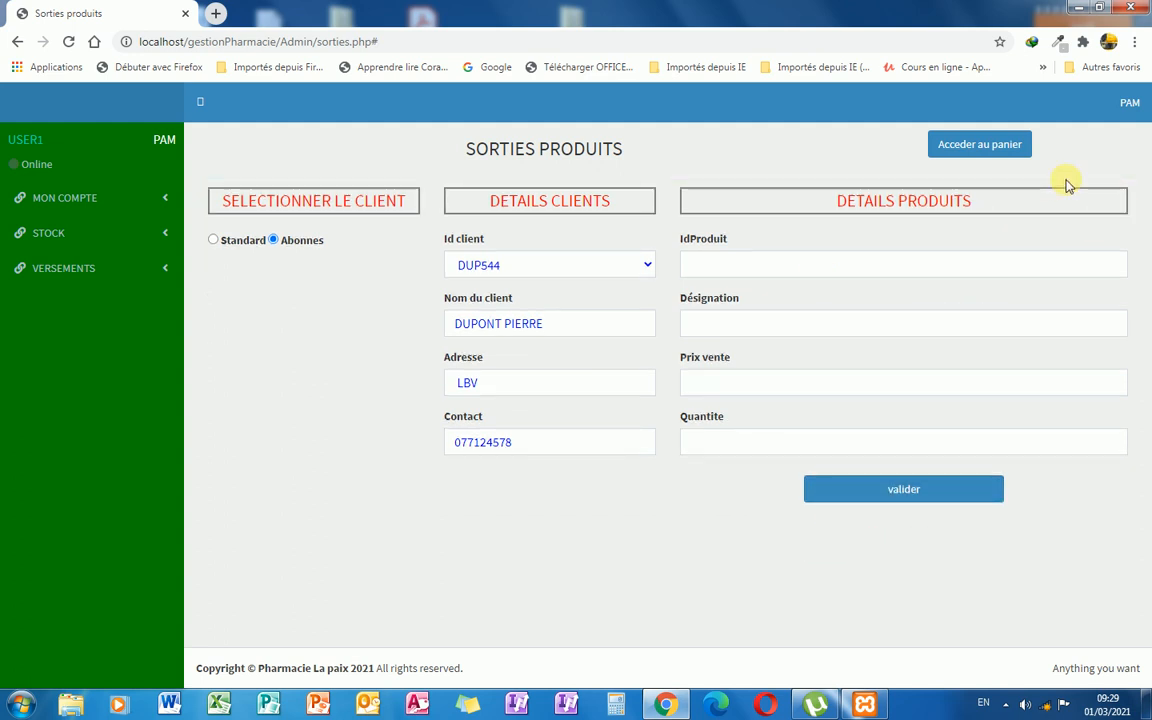
Check the cart for invoice 00789_03_2021 totalling 20450 and validate the invoice.
click(1007, 157)
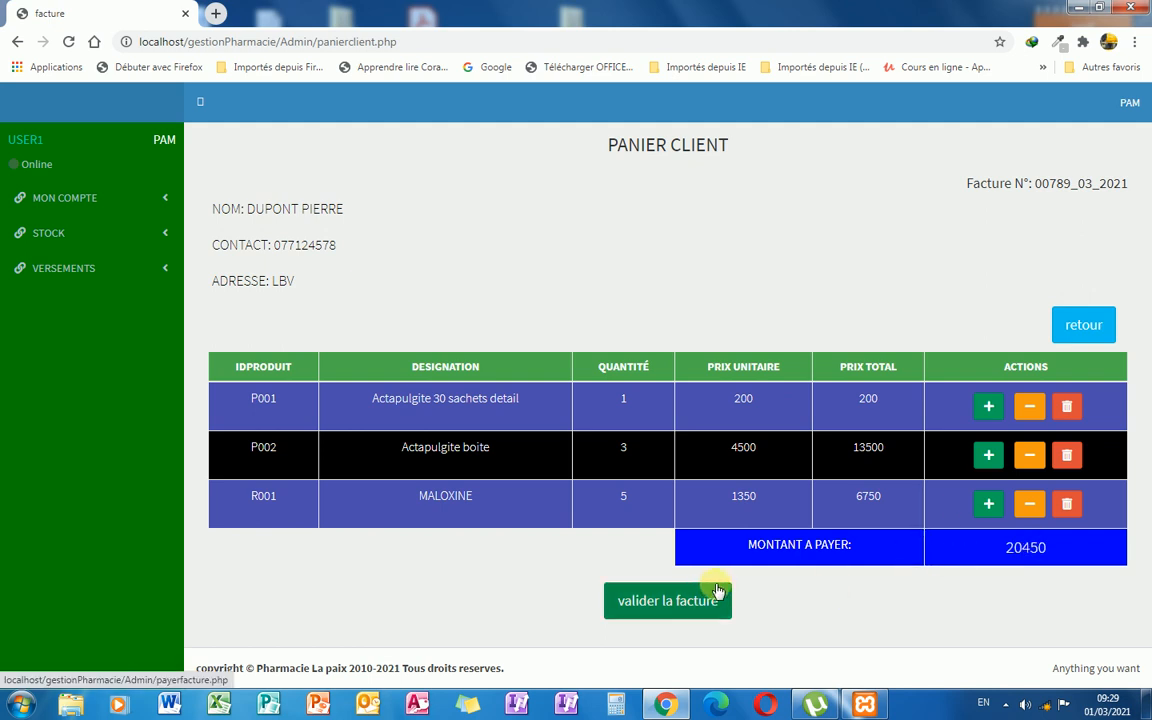
click(697, 609)
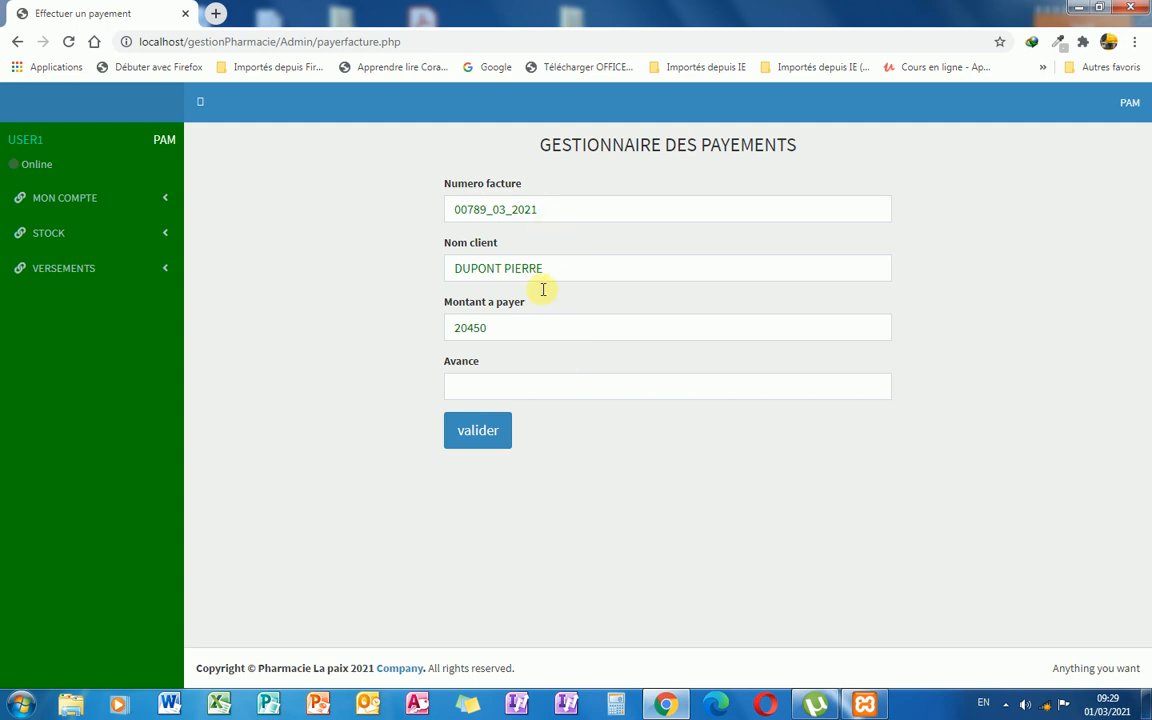
Save the invoice 00789_03_2021 payment with an advance of 0.
click(505, 385)
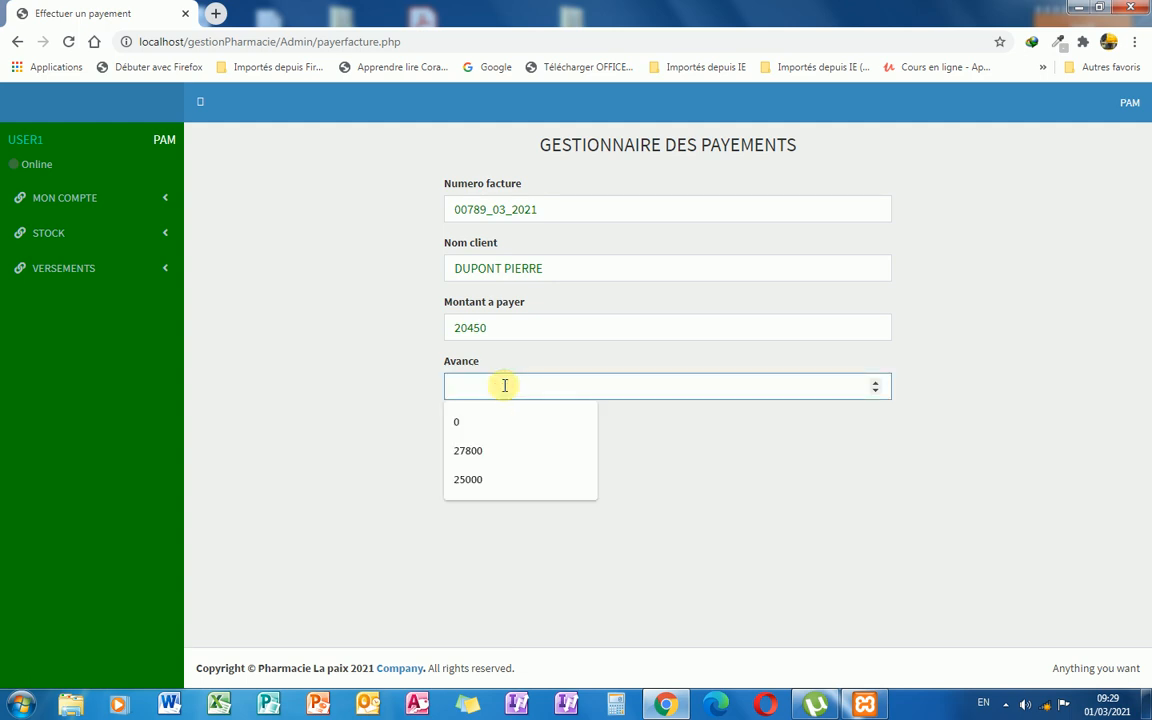
text(0)
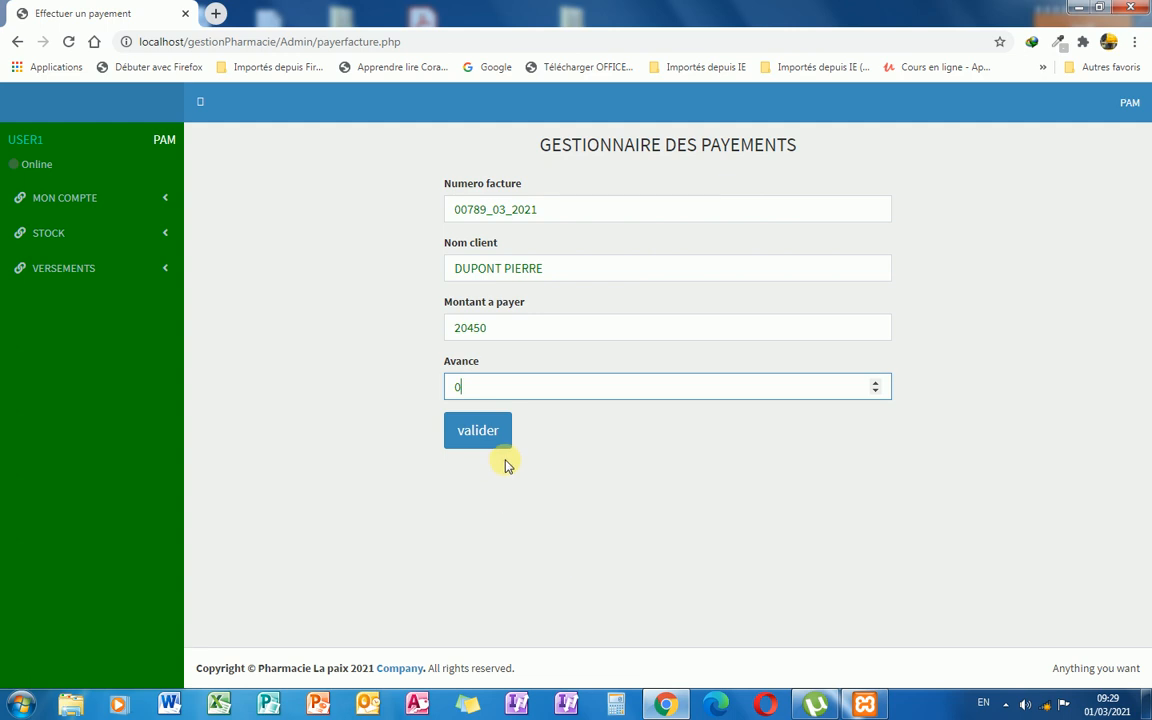
click(478, 432)
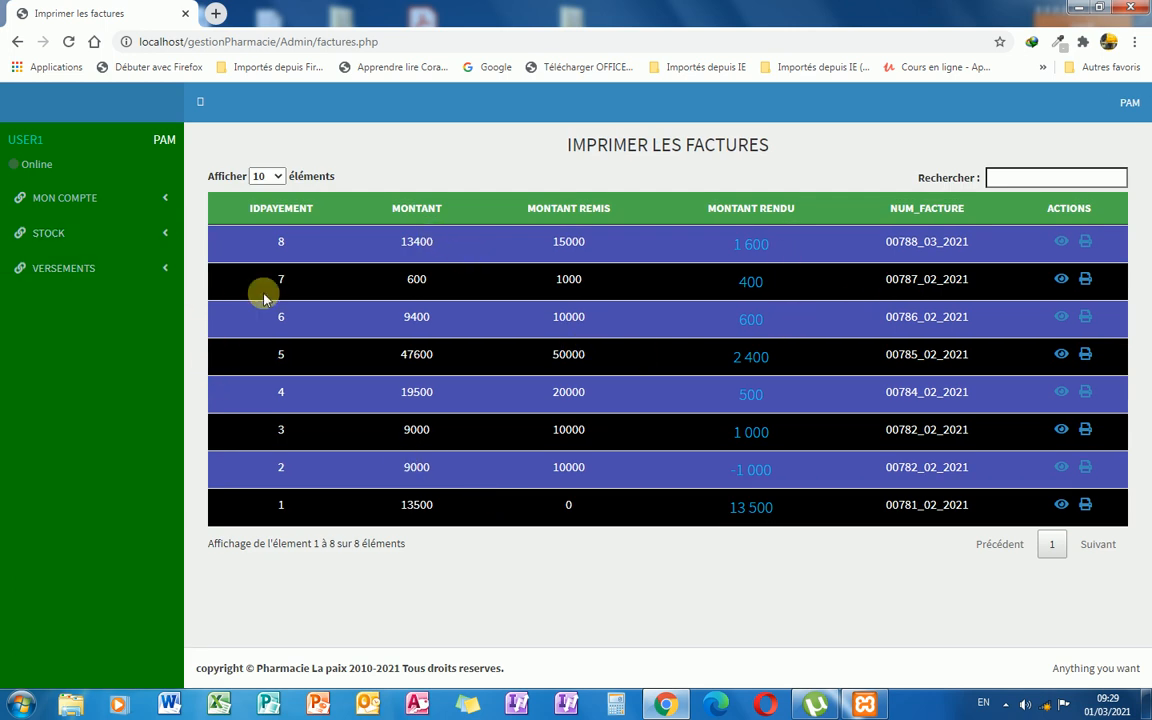
Open FACTURES ABONNES and view the details of invoice 00789_03_2021 on row 78.
click(160, 197)
click(110, 283)
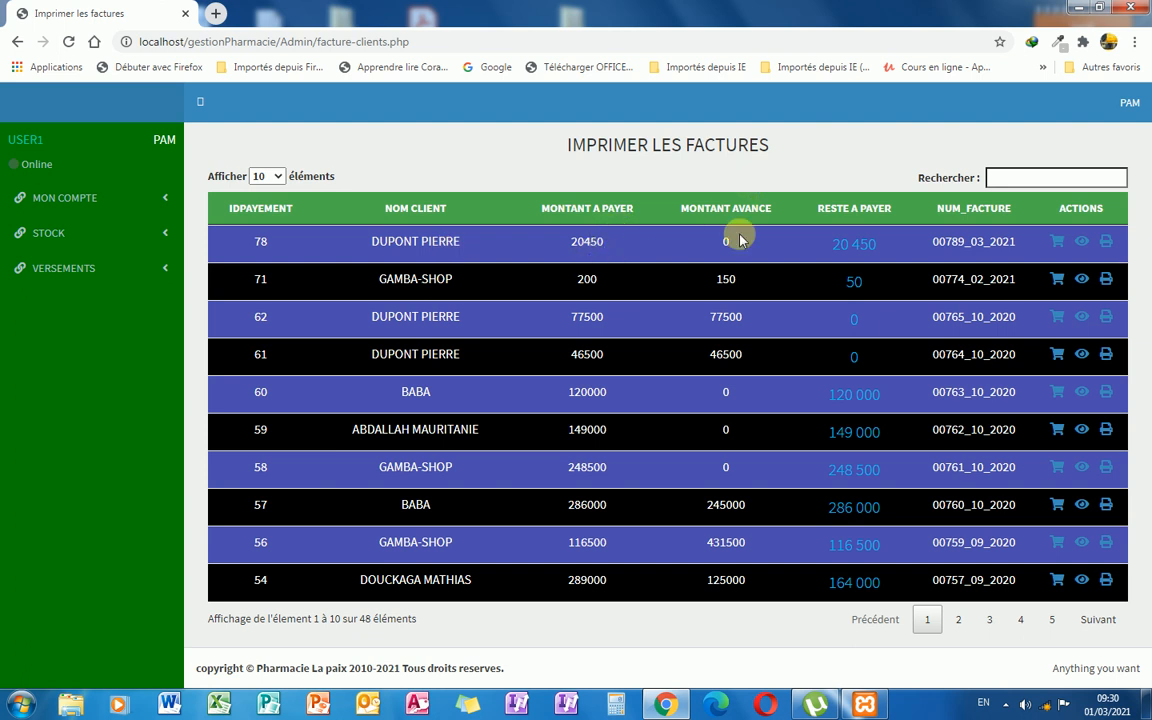
click(1081, 244)
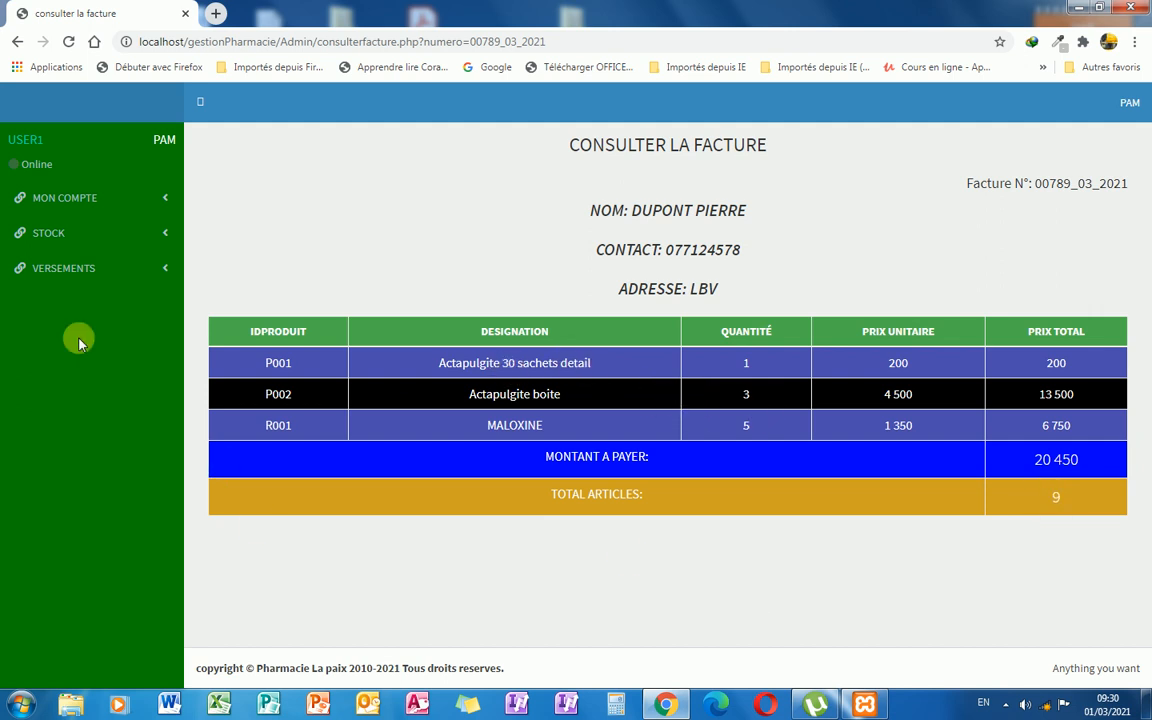
Go back to the invoice list and print invoice 00789_03_2021 to PDF.
click(16, 43)
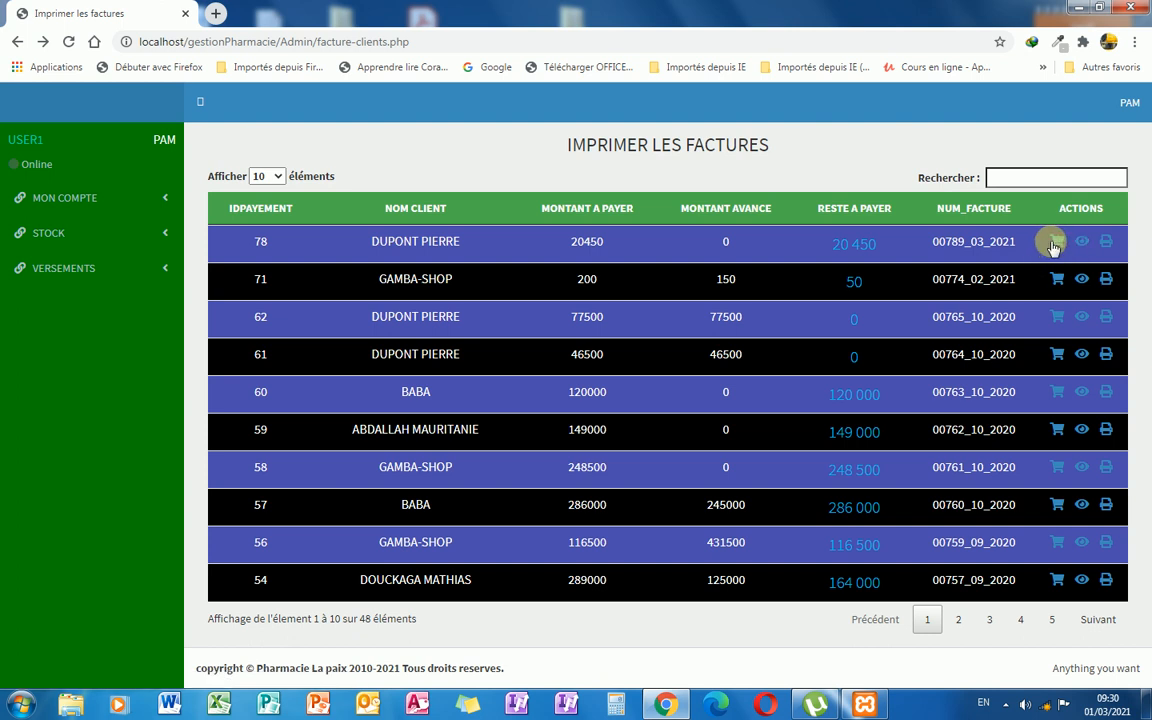
click(1105, 245)
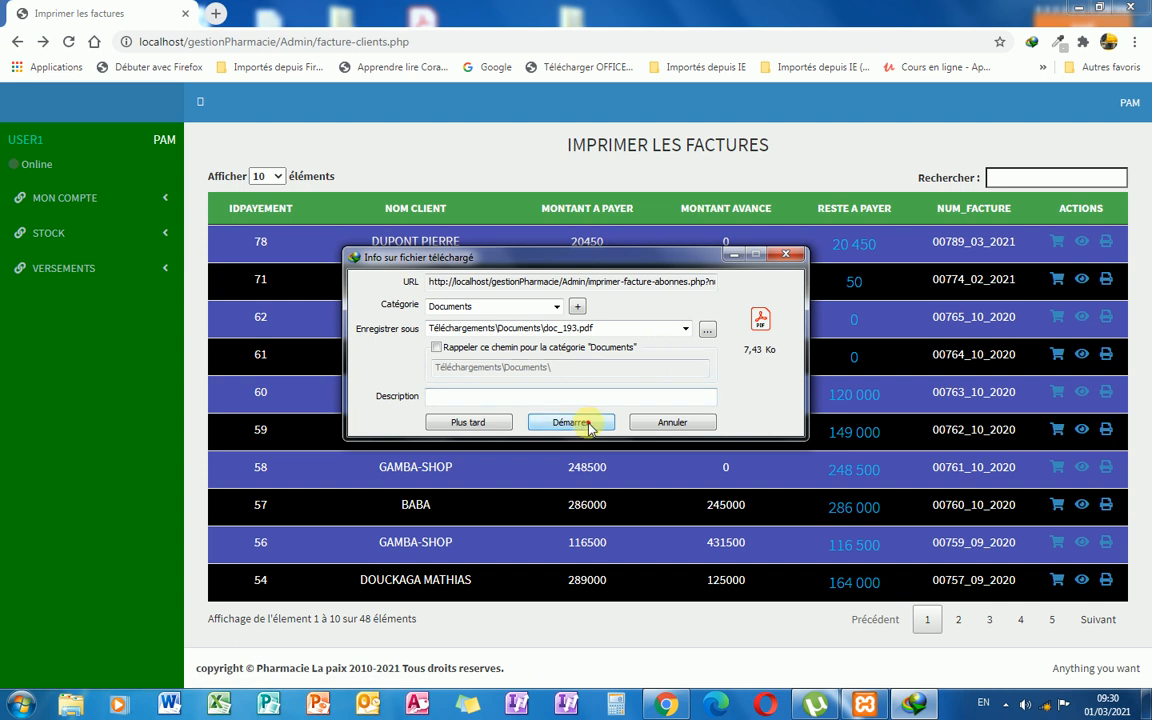
Download doc_193.pdf (7,43 Ko) and open it in Acrobat Reader.
click(591, 424)
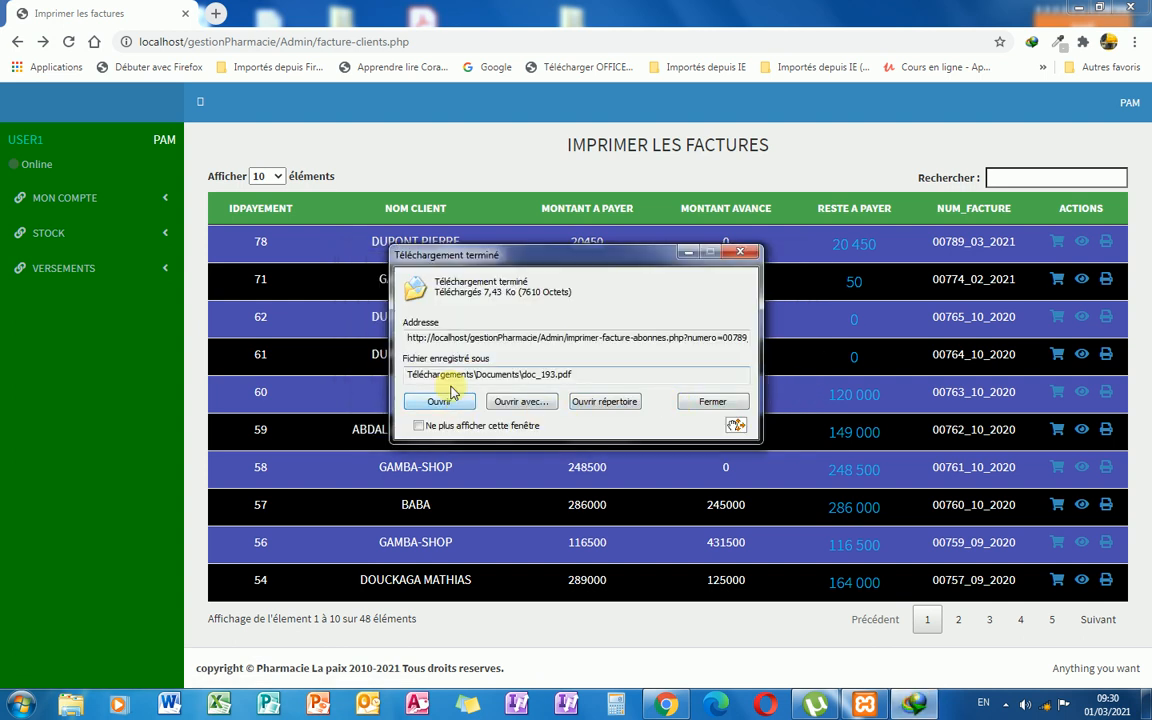
click(444, 401)
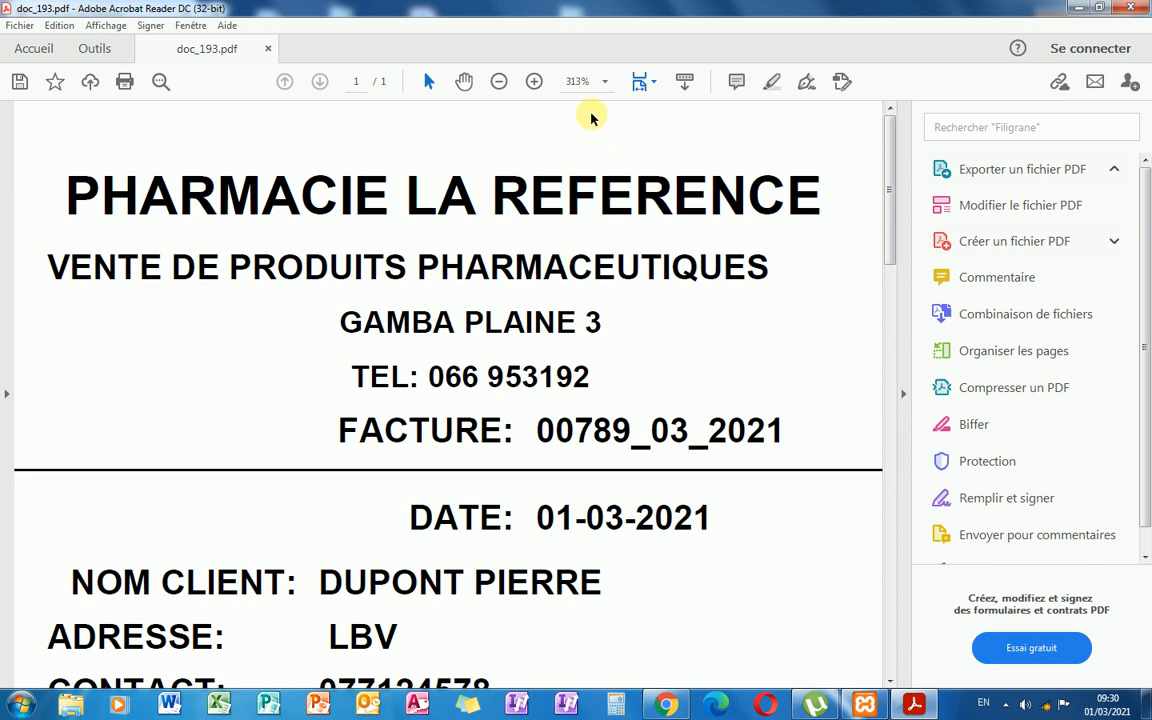
View the invoice at 100% zoom, then close doc_193.pdf without saving.
click(605, 82)
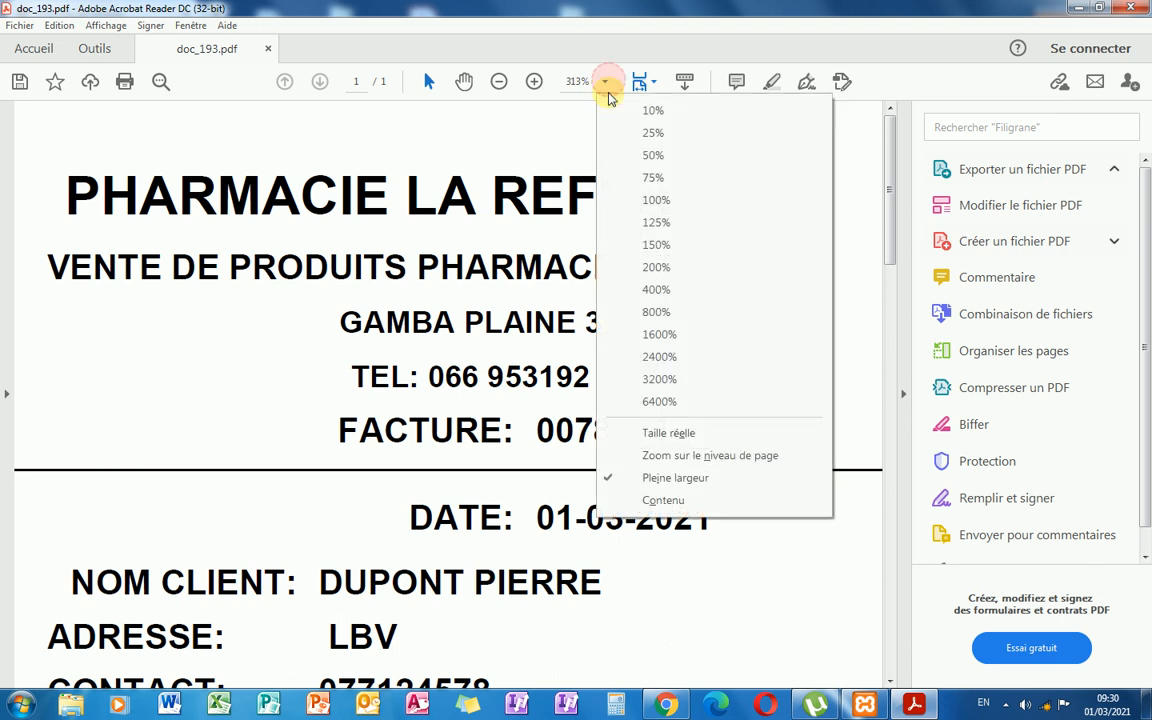
click(652, 199)
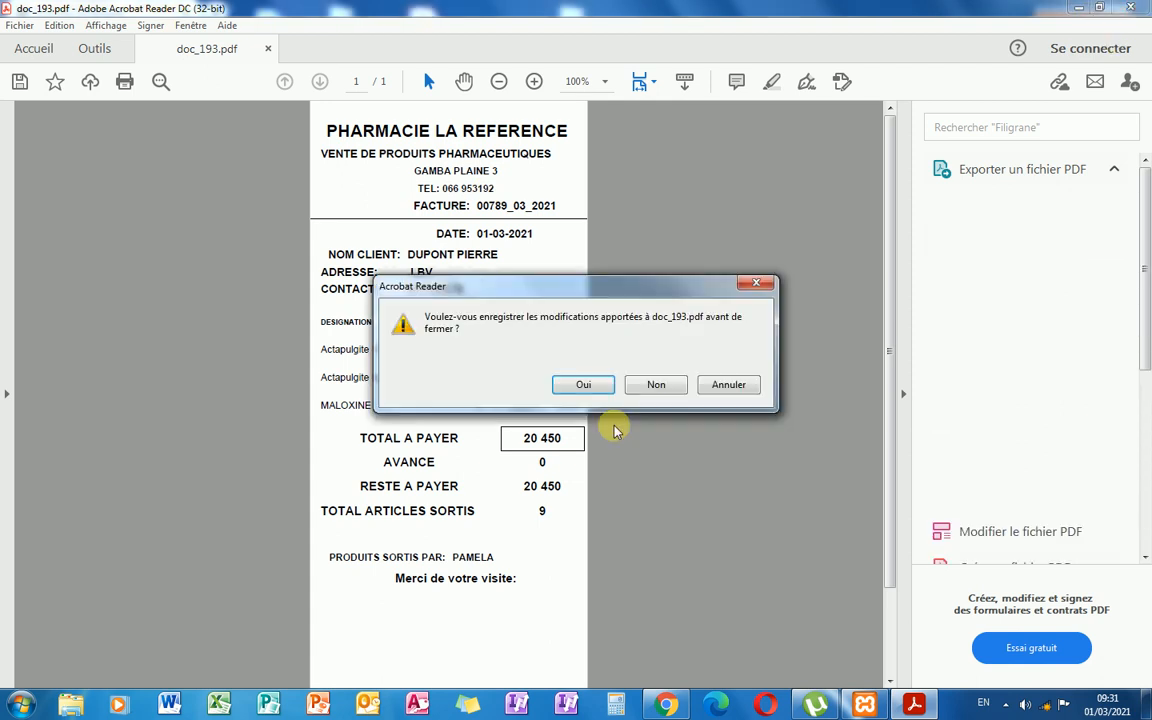
click(655, 386)
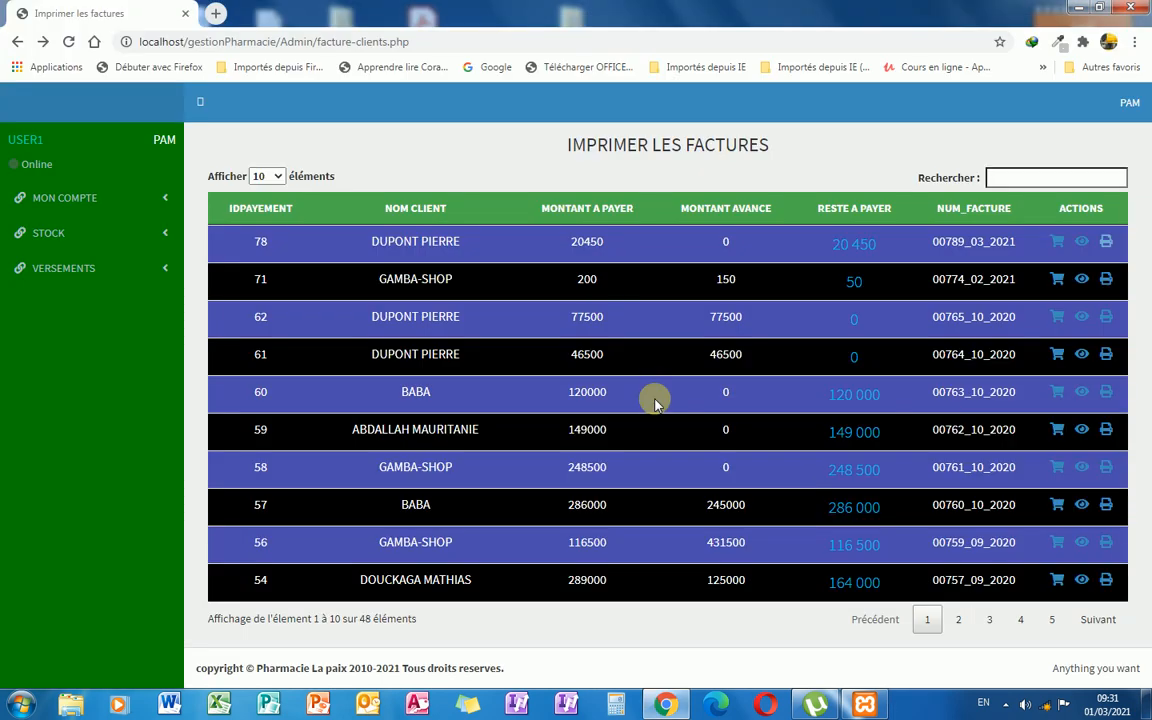
Pay an advance of 15000 on invoice 00789_03_2021 and submit it with solder.
click(1058, 243)
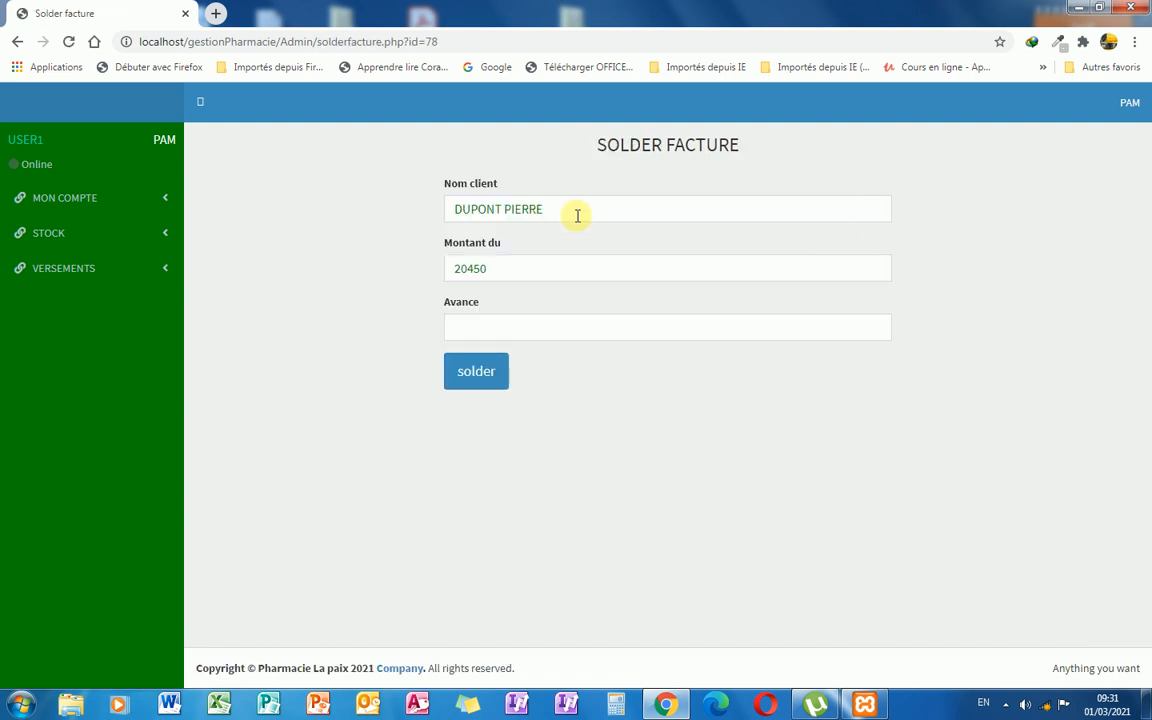
click(510, 332)
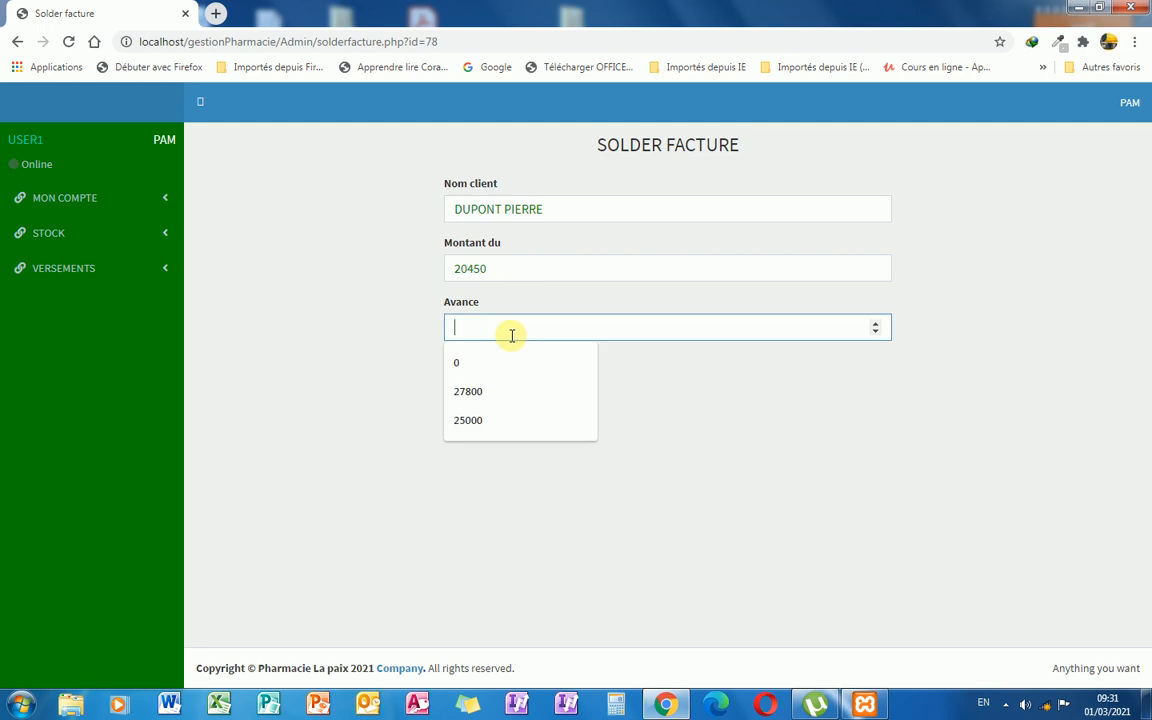
text(15000)
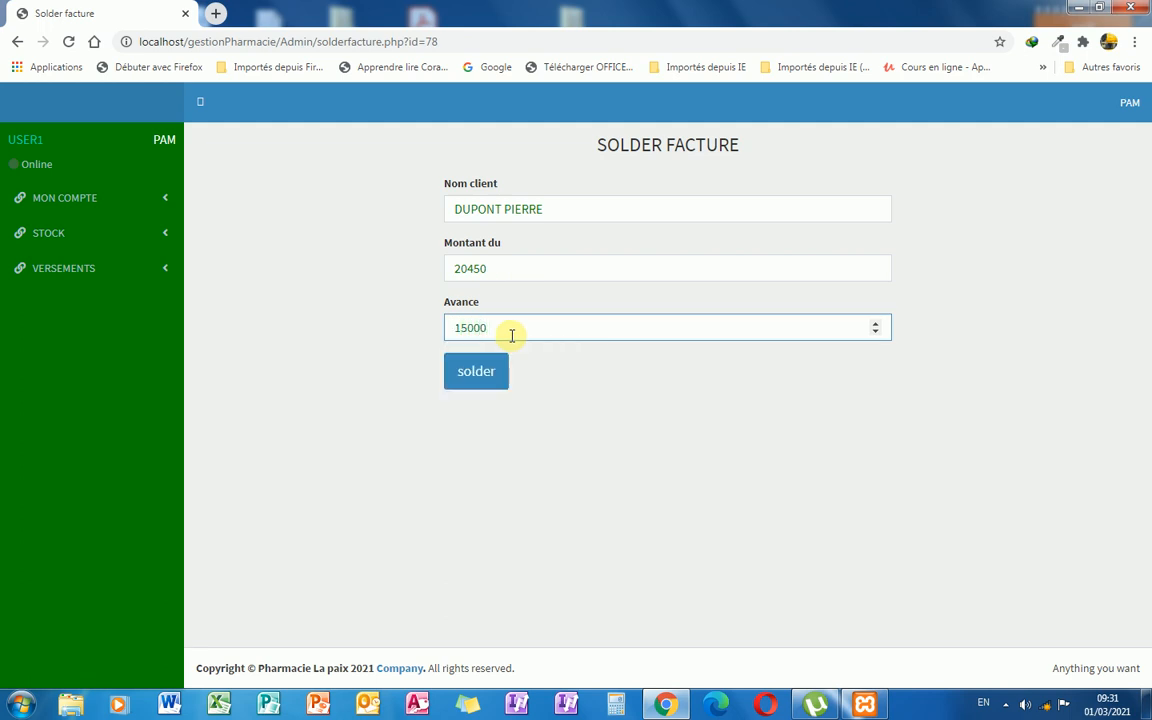
click(476, 372)
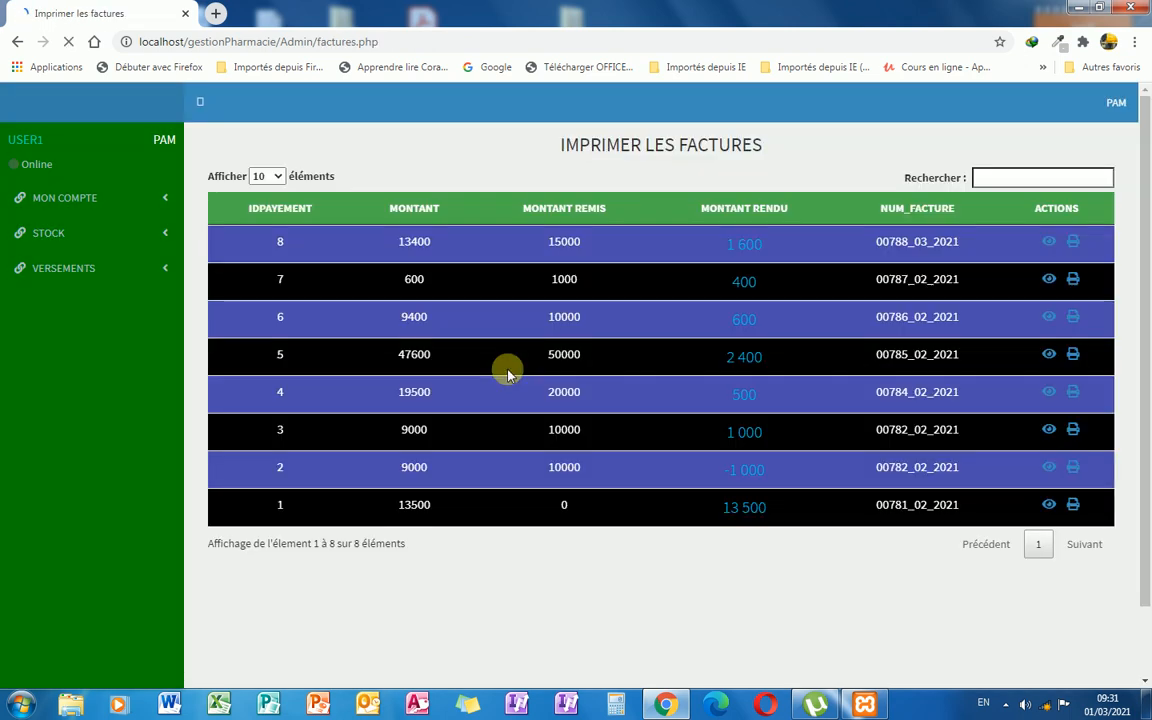
Open FACTURES ABONNES to confirm 15000 advanced and 5 450 remaining on the invoice.
click(152, 238)
click(166, 200)
click(103, 276)
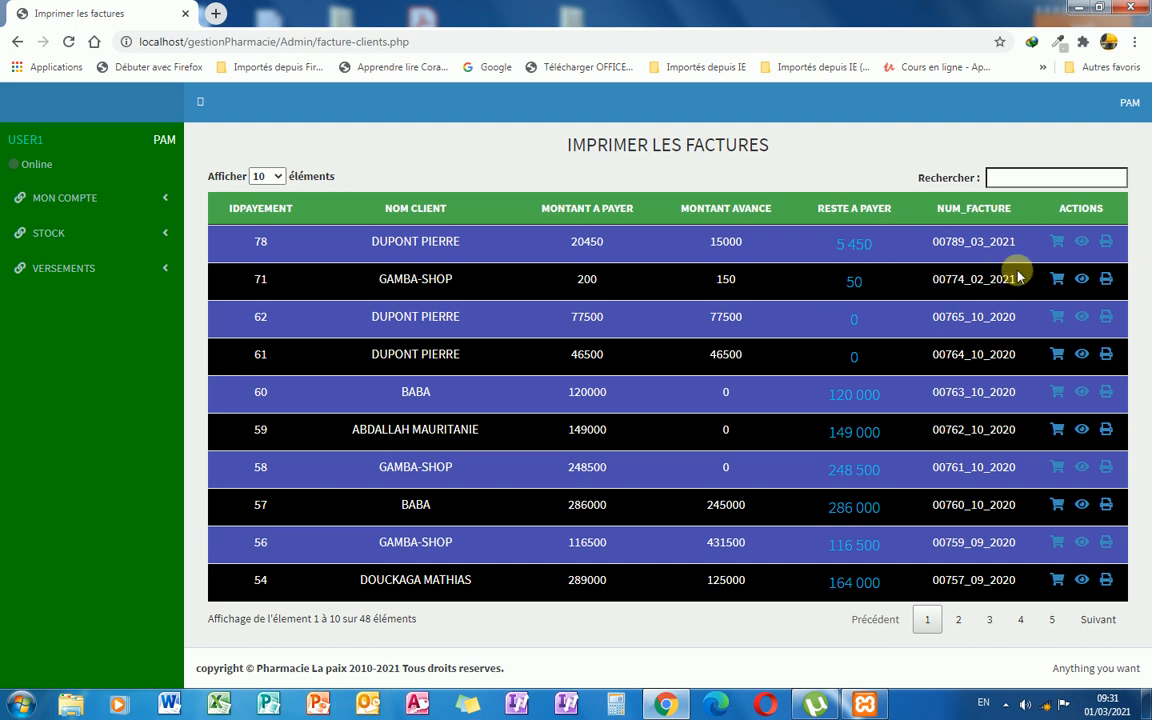
click(157, 238)
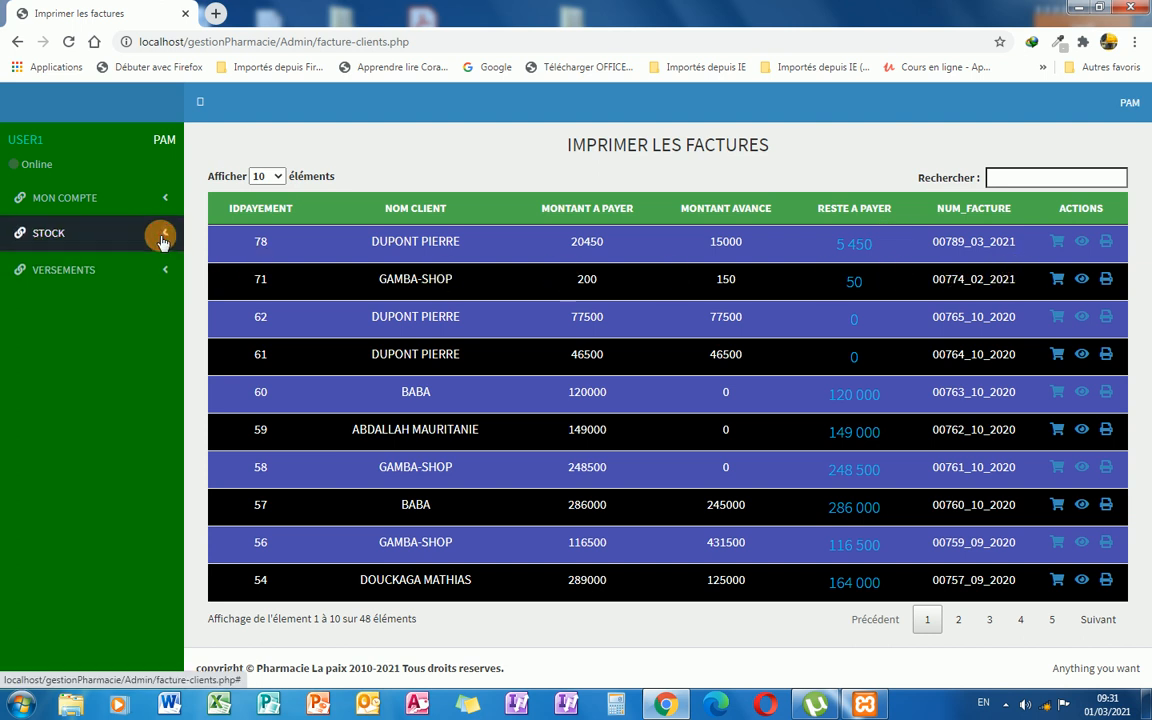
Return to the client payment history showing invoice 00789_03_2021's payments of 15000 and 0.
click(156, 292)
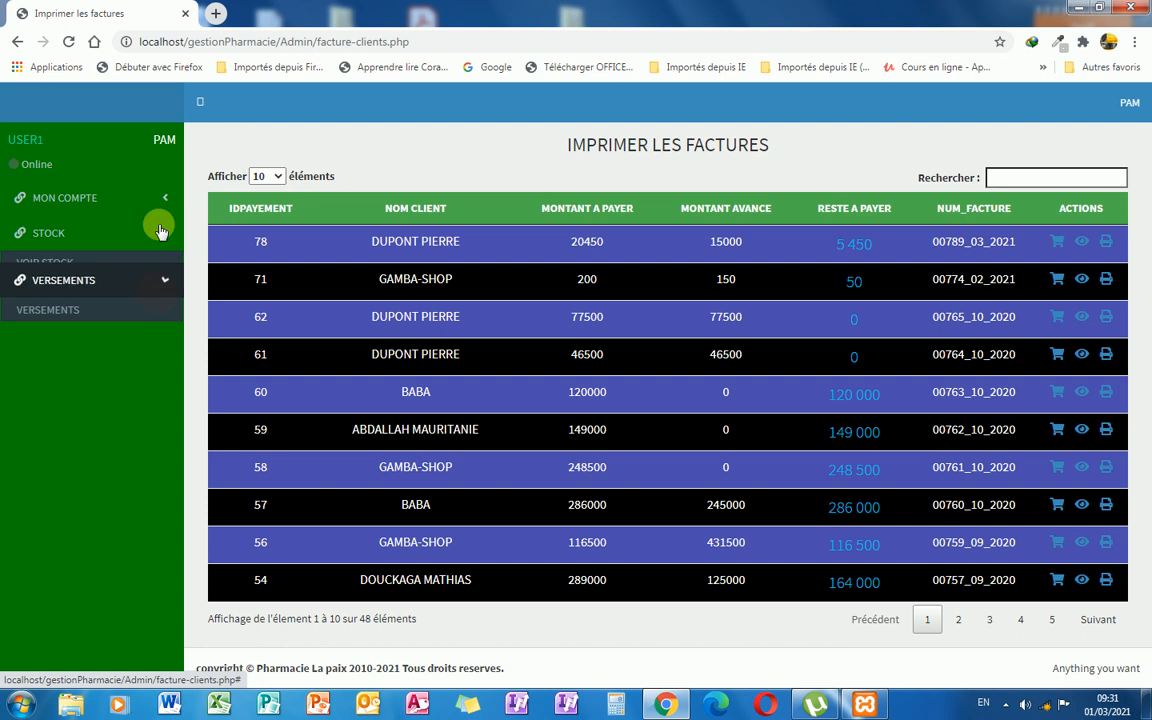
click(163, 206)
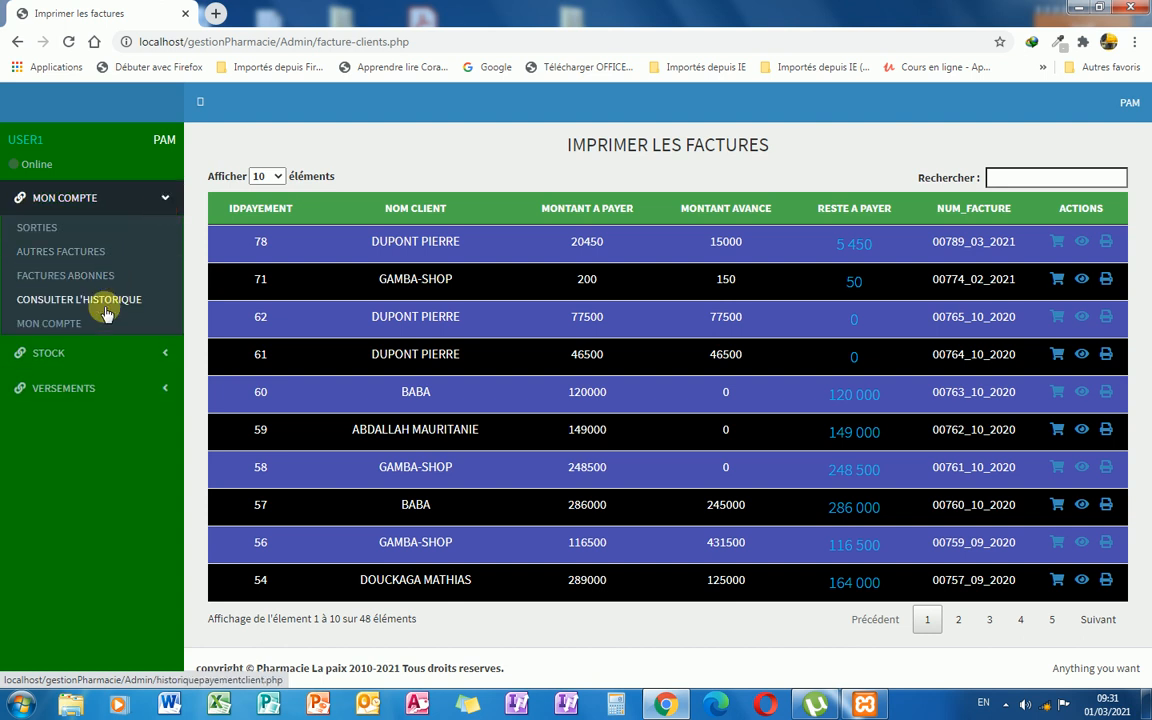
click(110, 303)
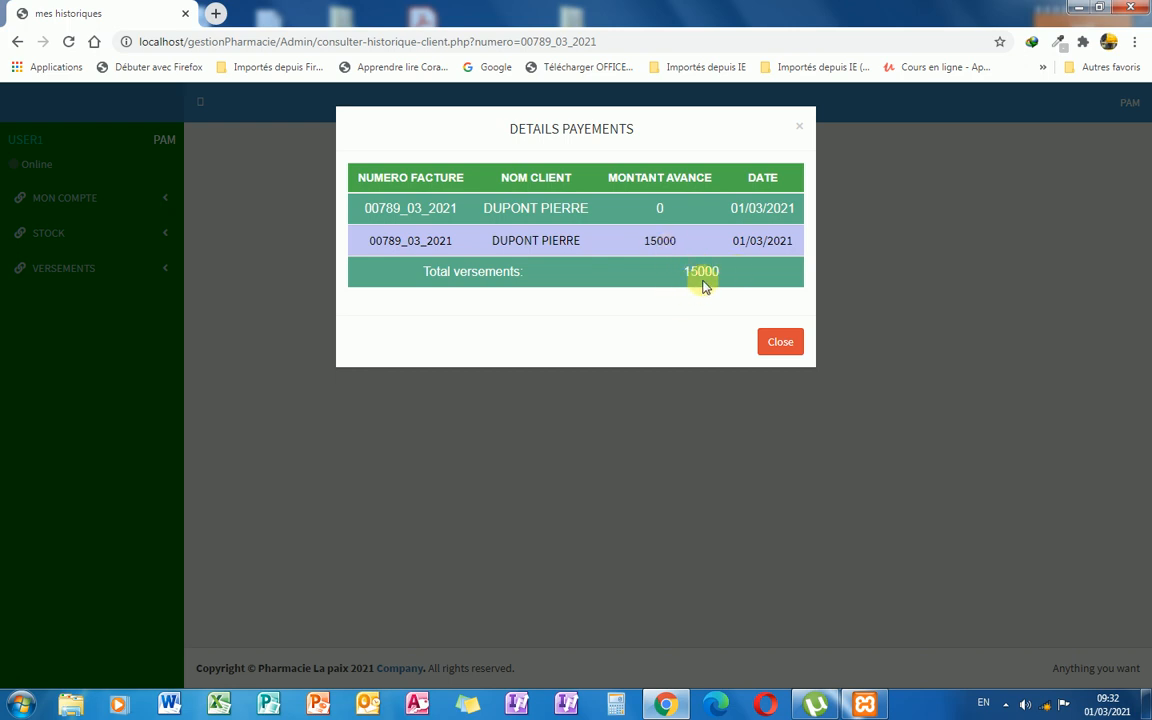
click(775, 344)
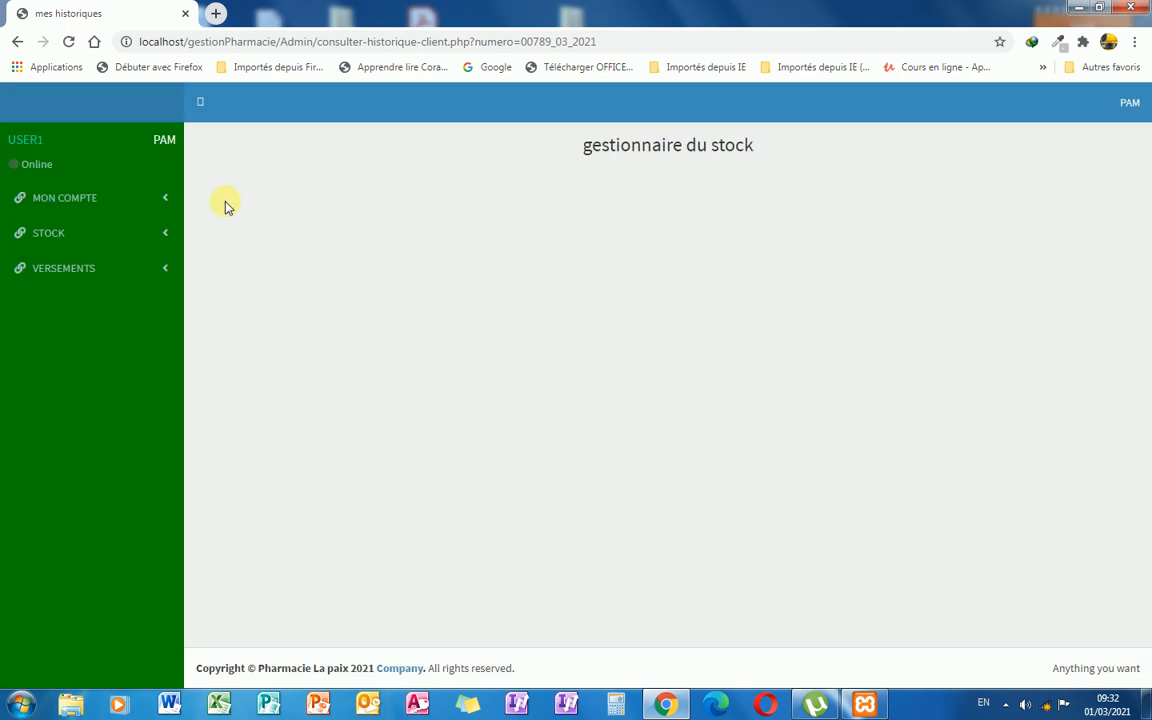
click(16, 42)
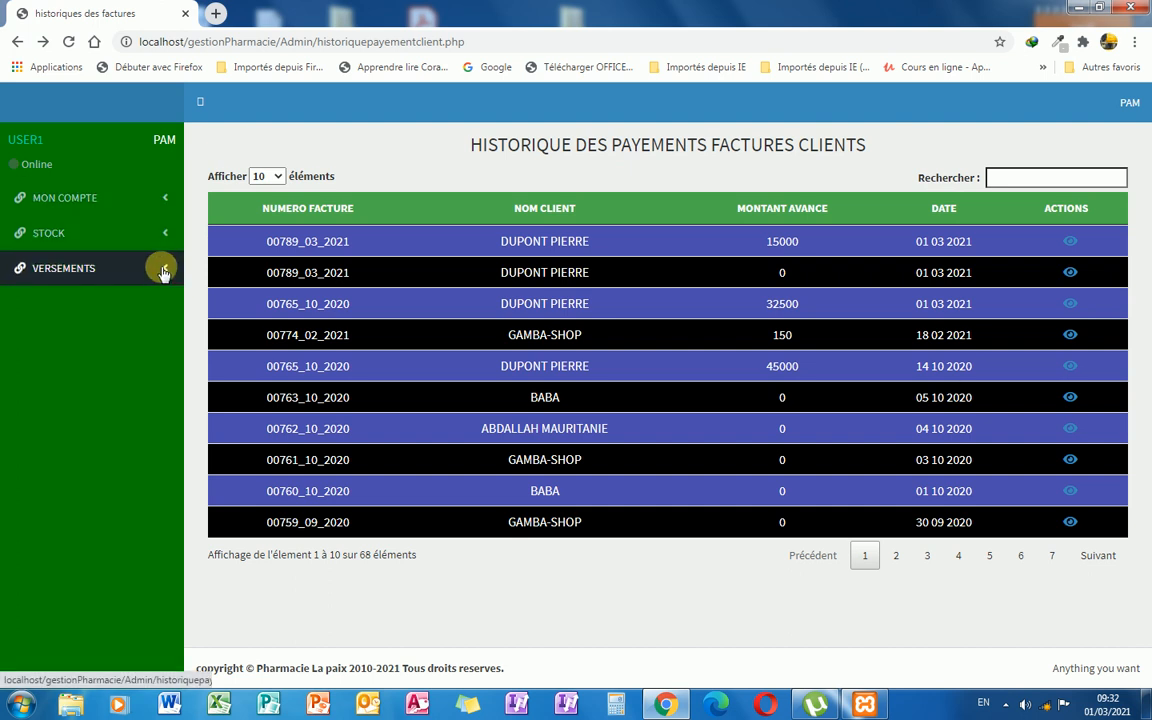
Enter 500000 as the Montant in the VERSEMENTS form and submit it with solder.
click(162, 272)
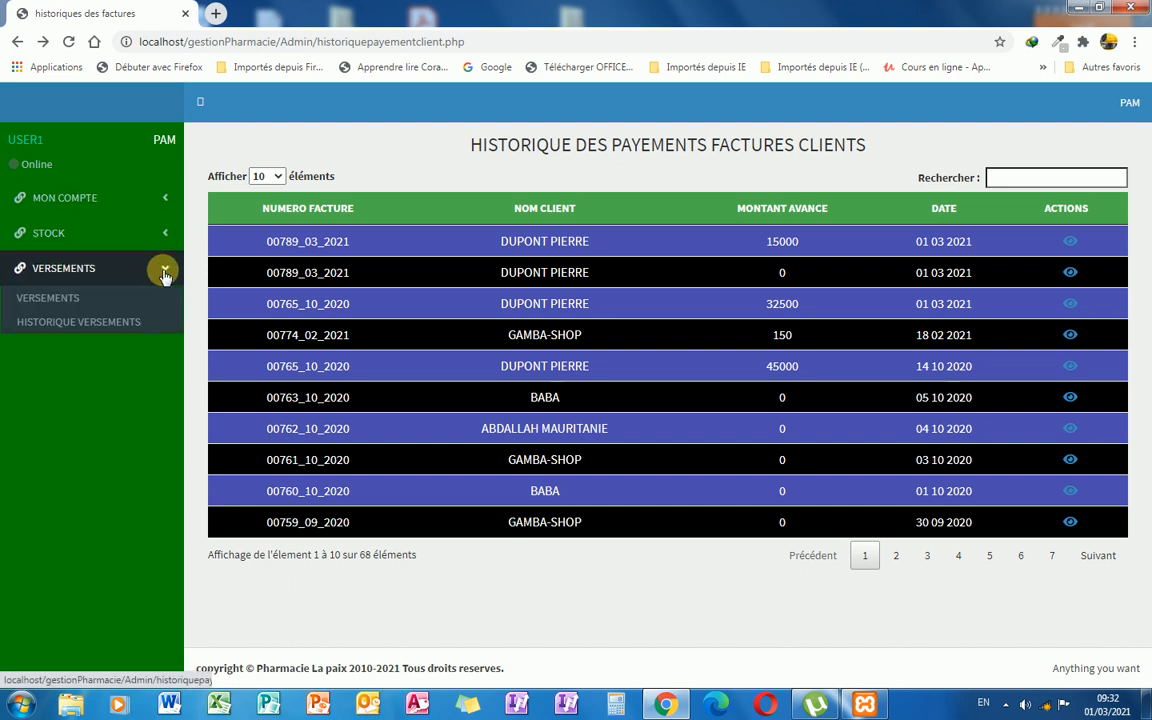
click(104, 299)
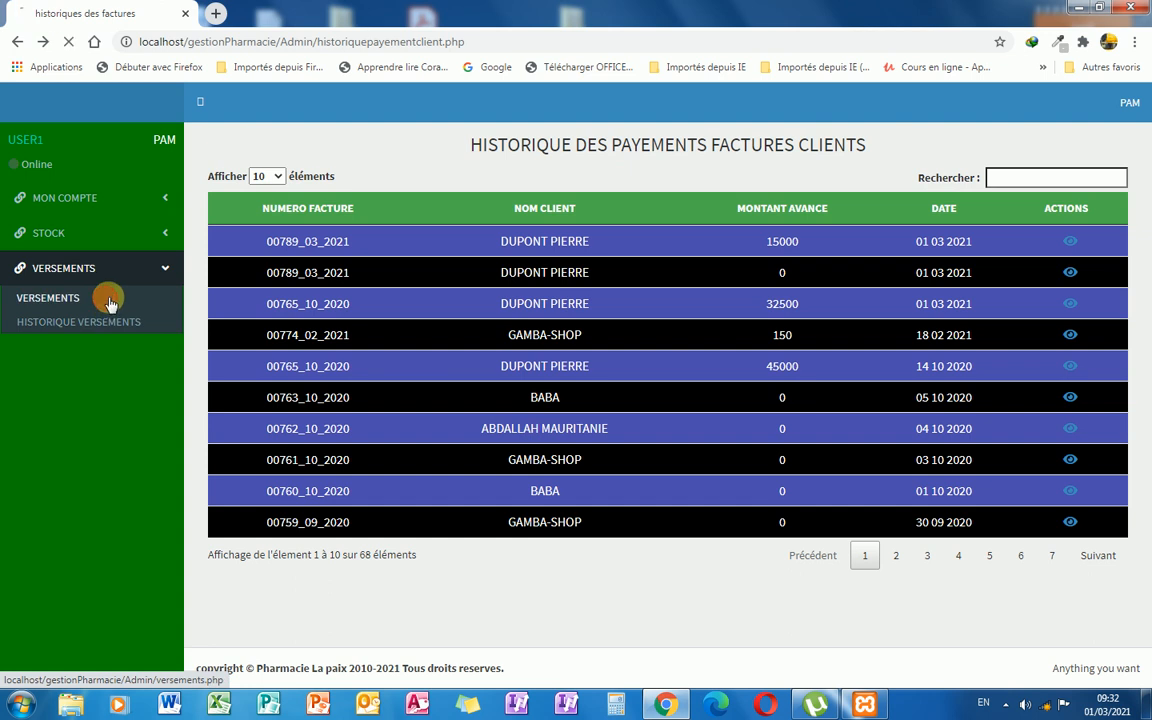
click(561, 266)
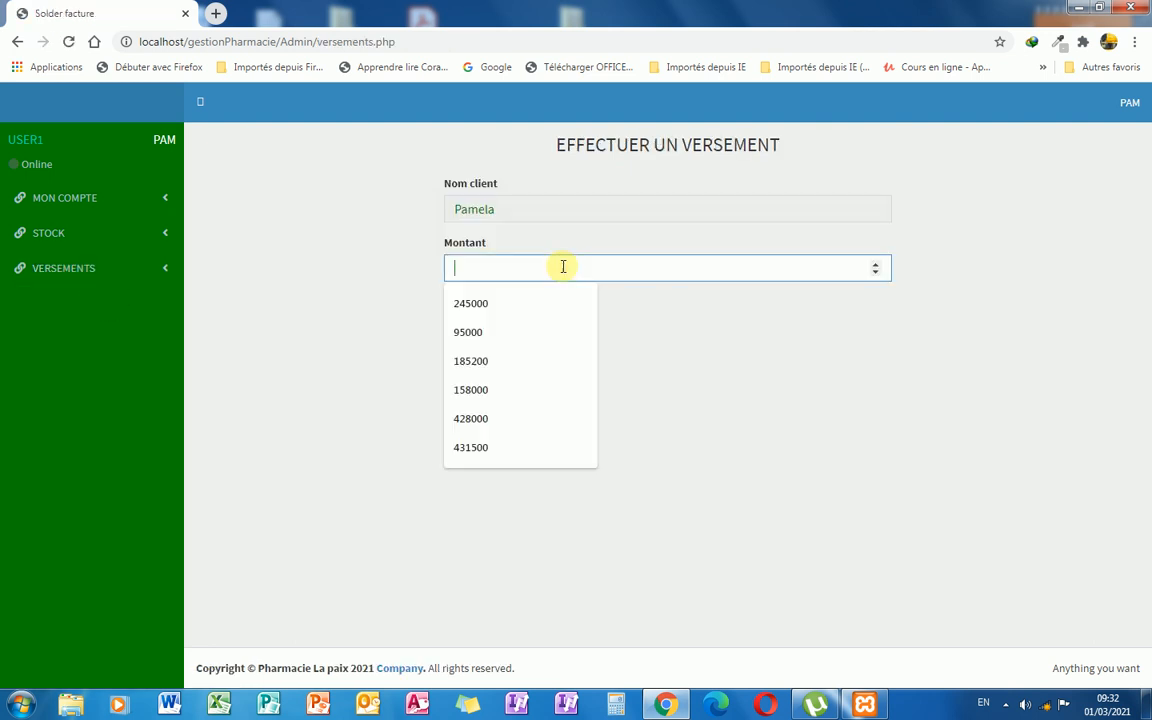
text(5)
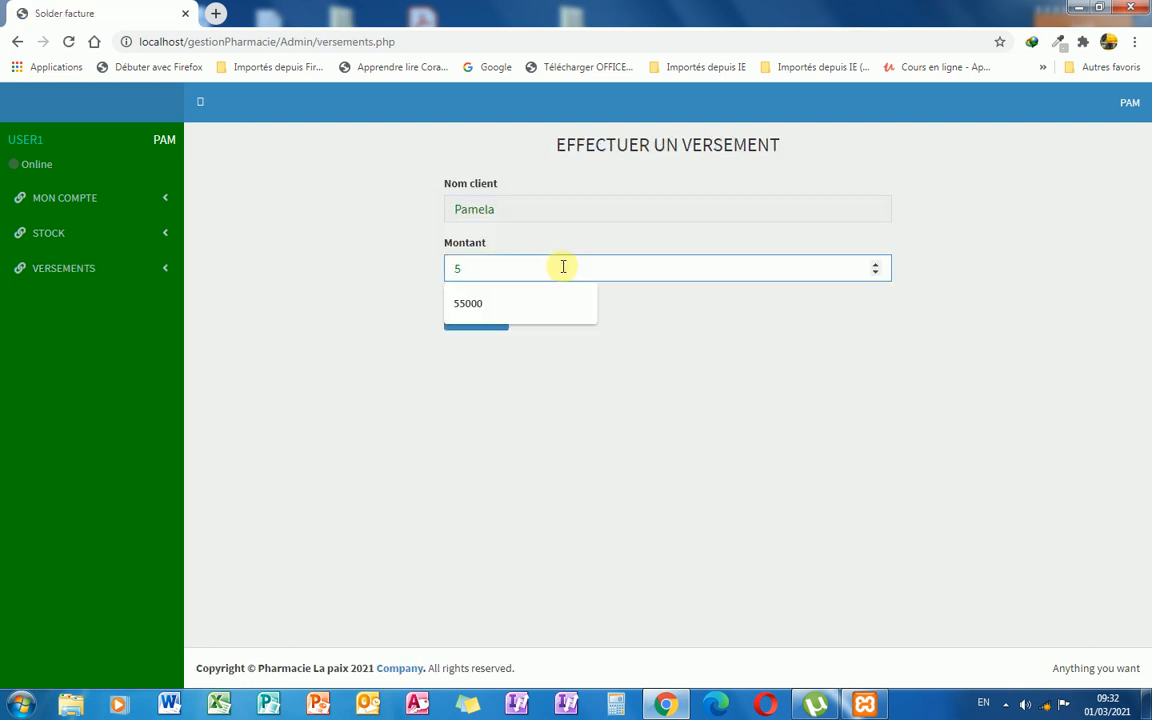
text(00000)
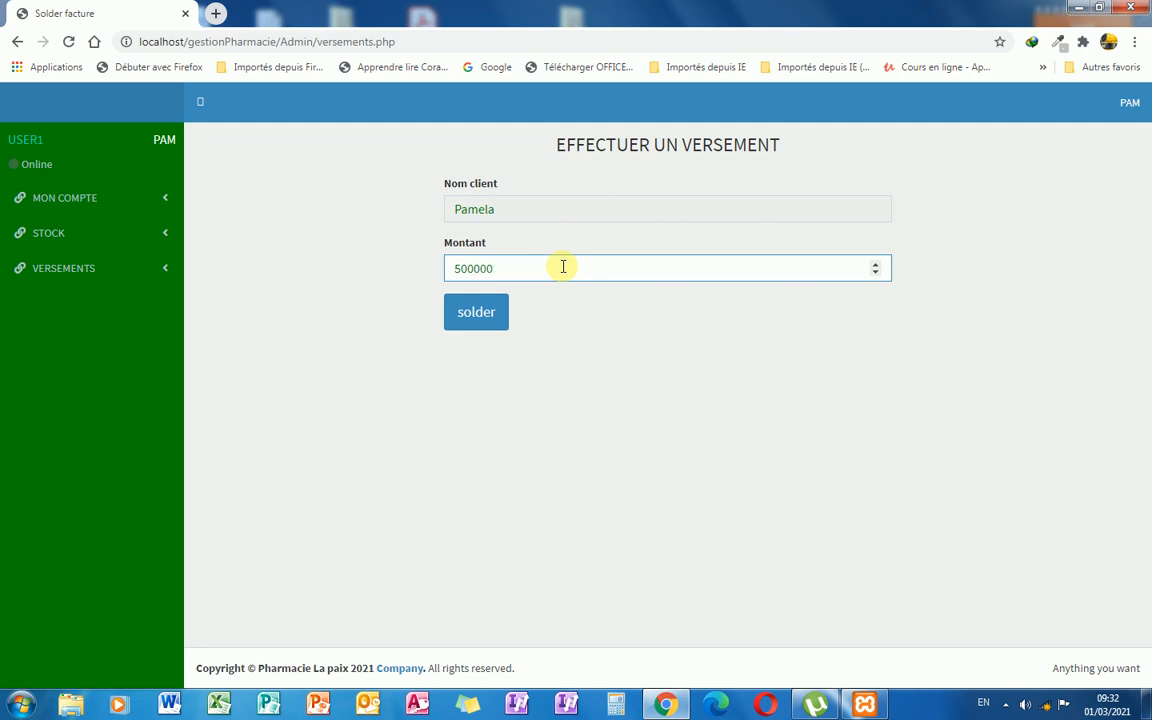
click(474, 316)
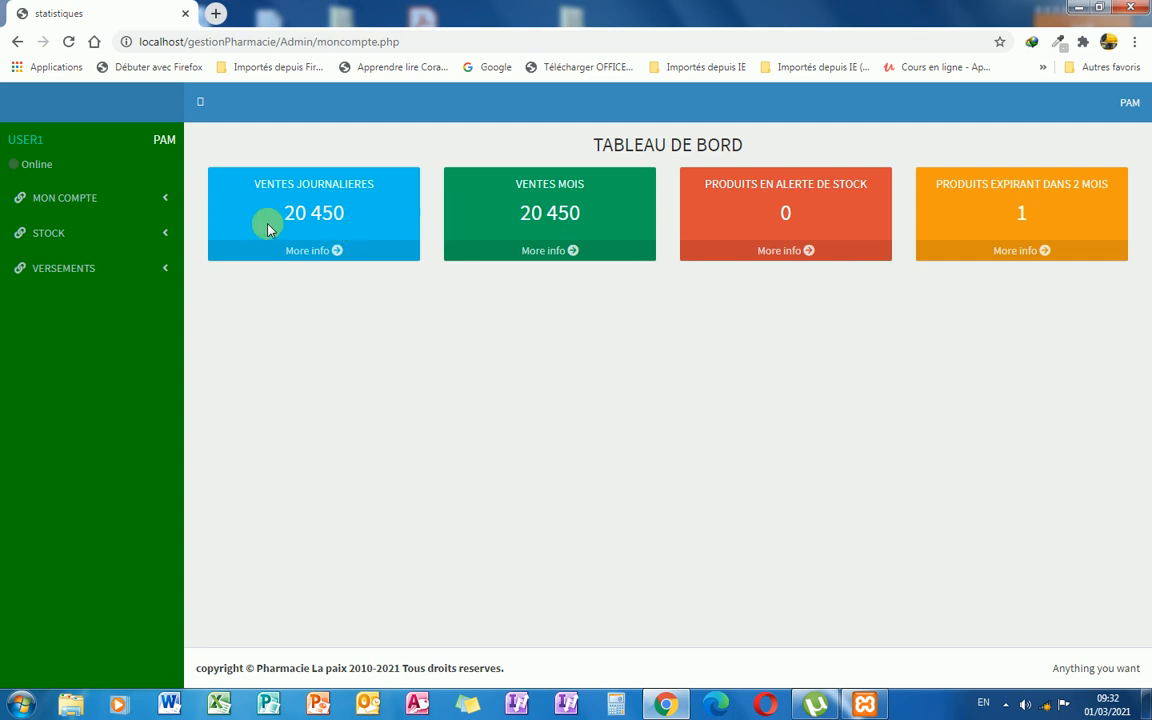
In HISTORIQUE VERSEMENTS, view and close the details of the 500,000 payment dated 01 03 2021.
click(164, 268)
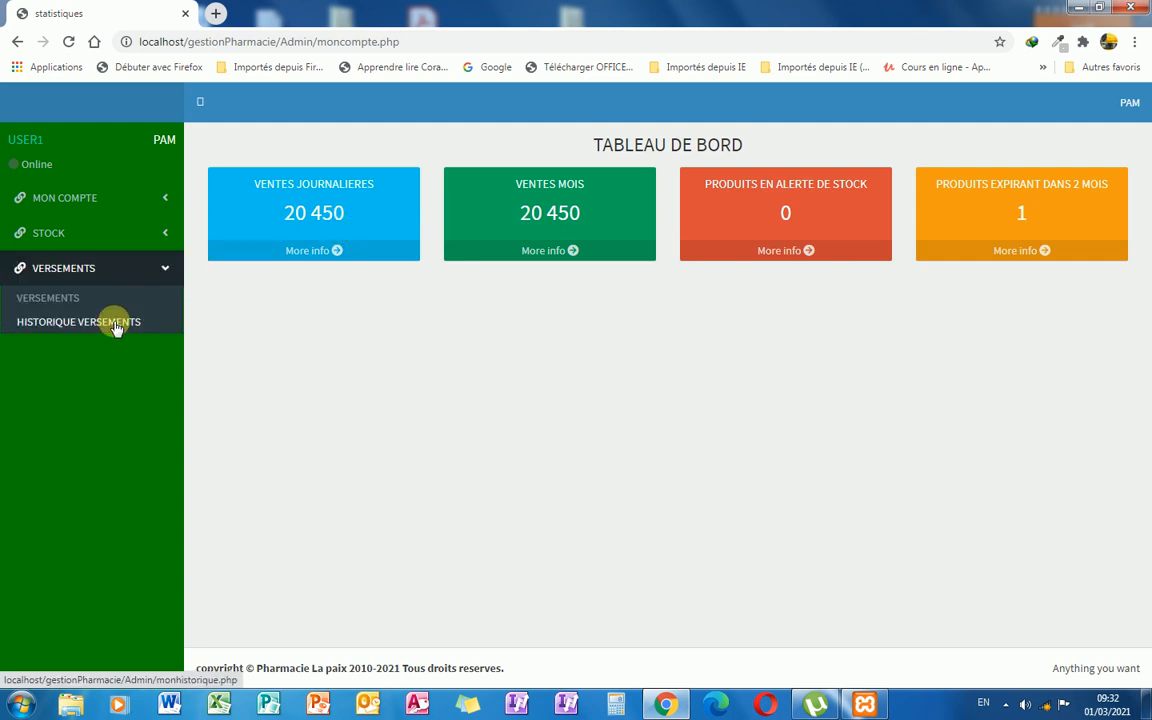
click(115, 324)
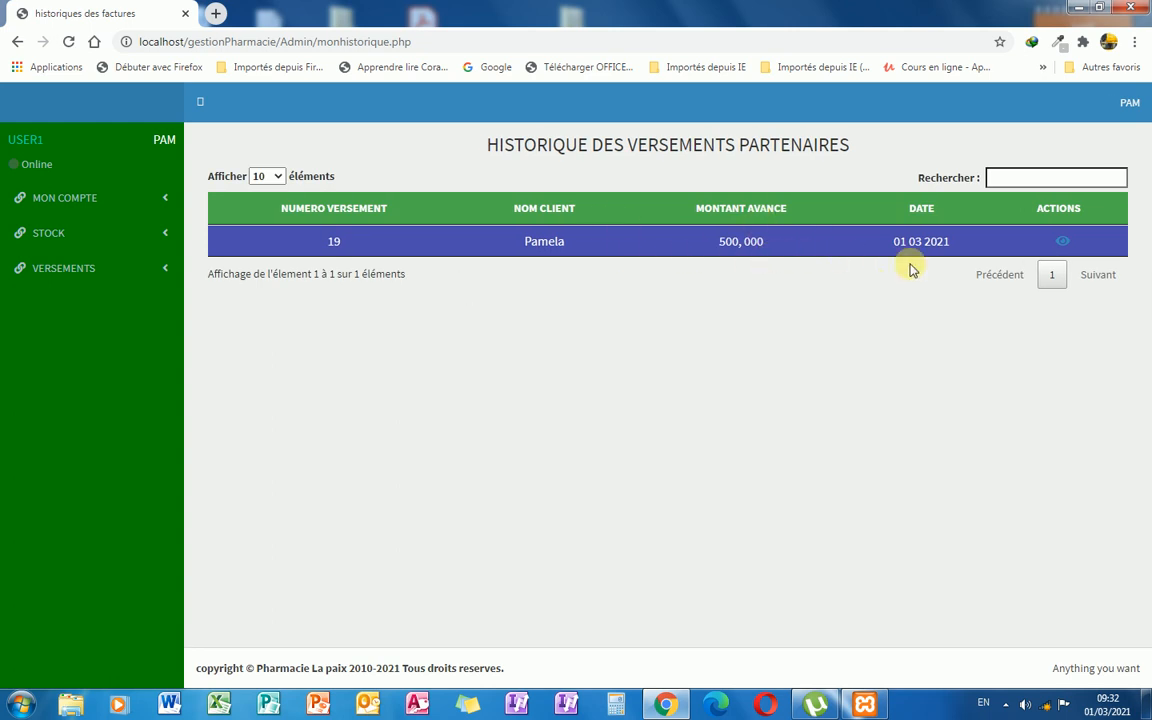
click(1063, 242)
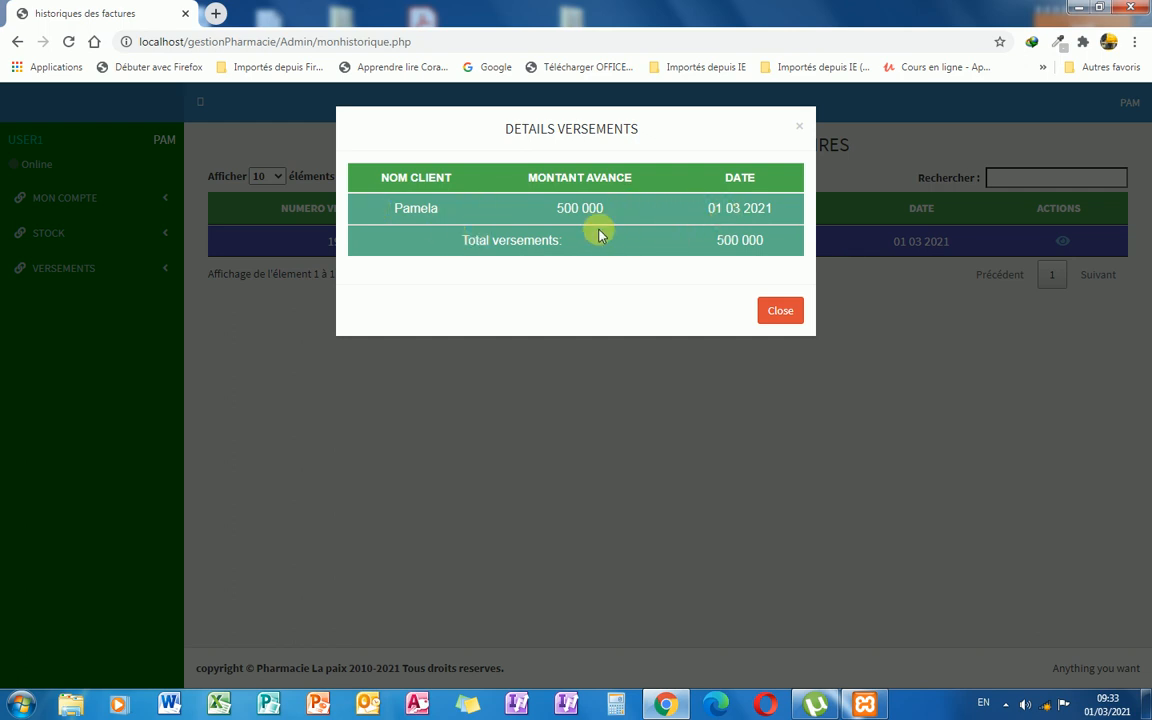
click(782, 310)
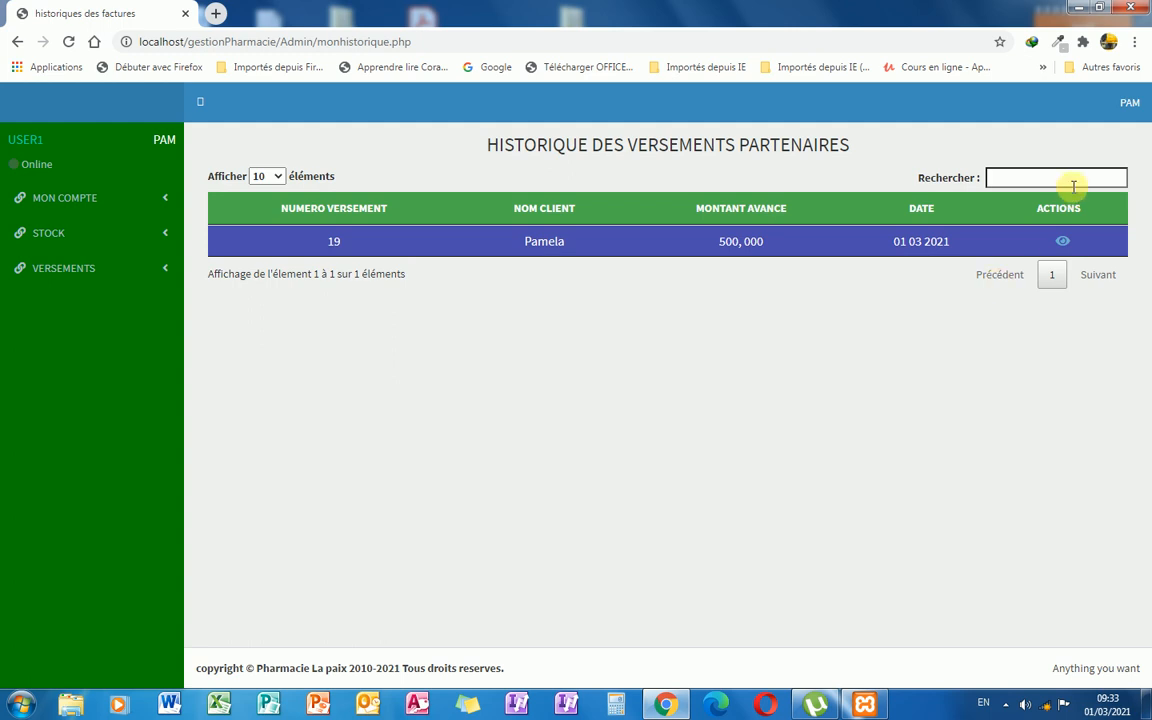
Open Chrome's developer tools from More tools, close them, then reopen them for the Galaxy S5 preview.
click(1138, 44)
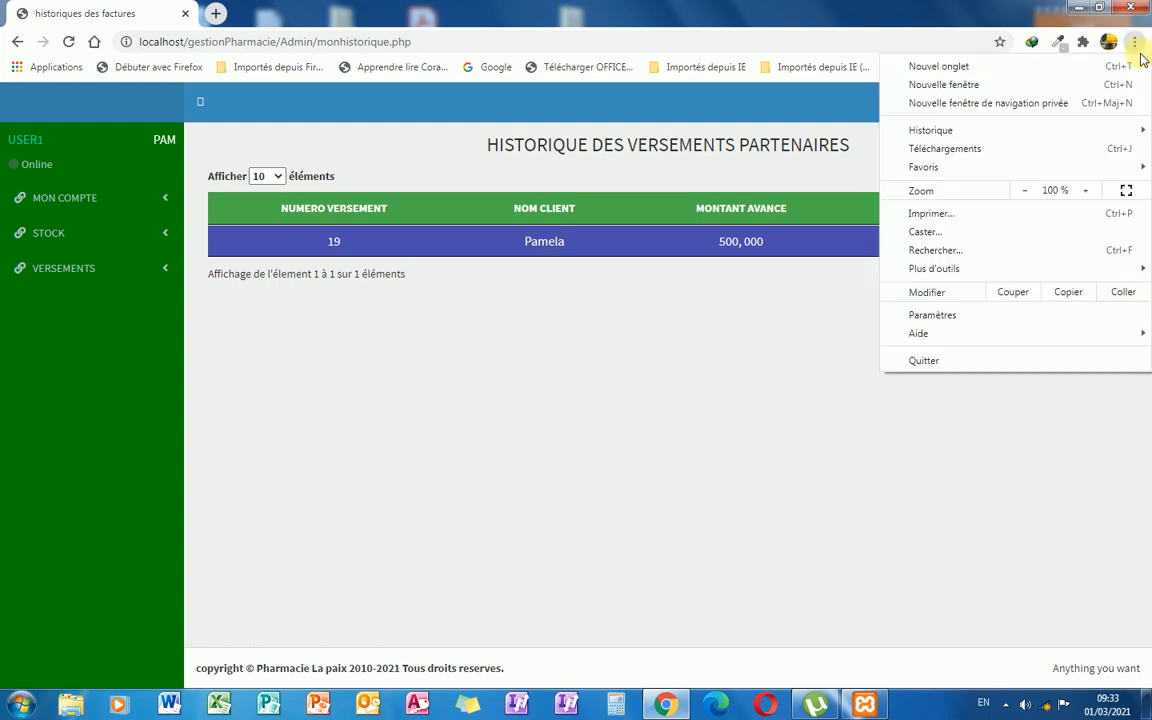
mouse_move(1044, 270)
click(764, 379)
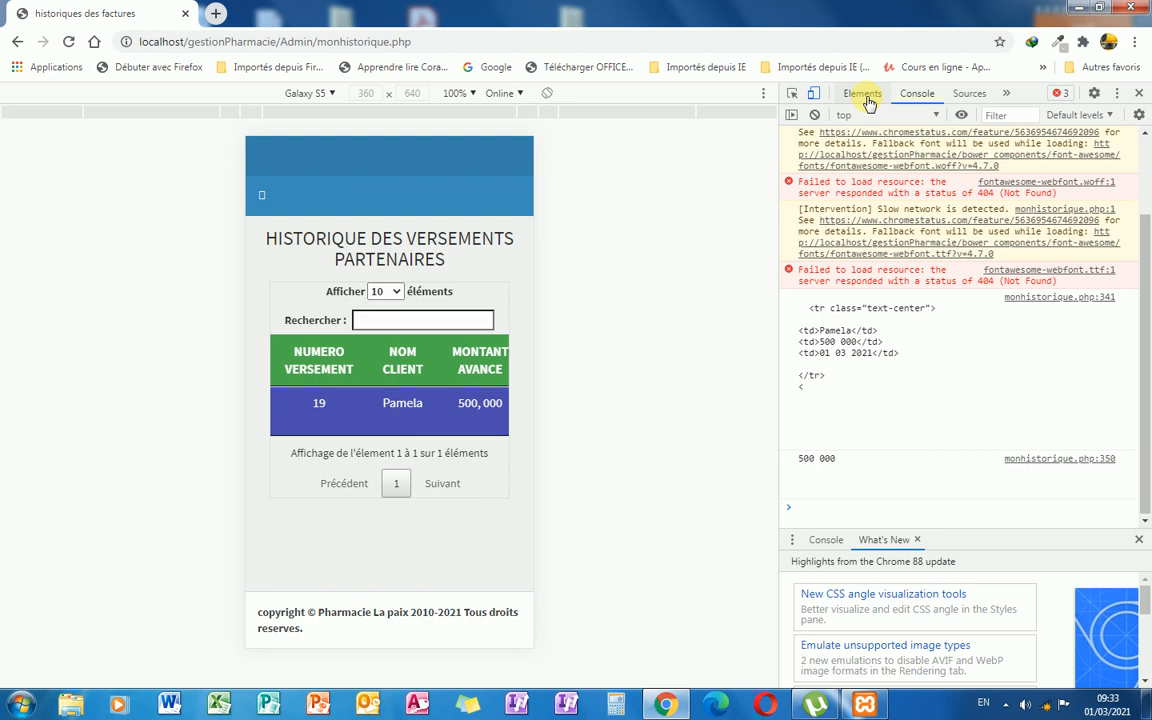
click(1136, 94)
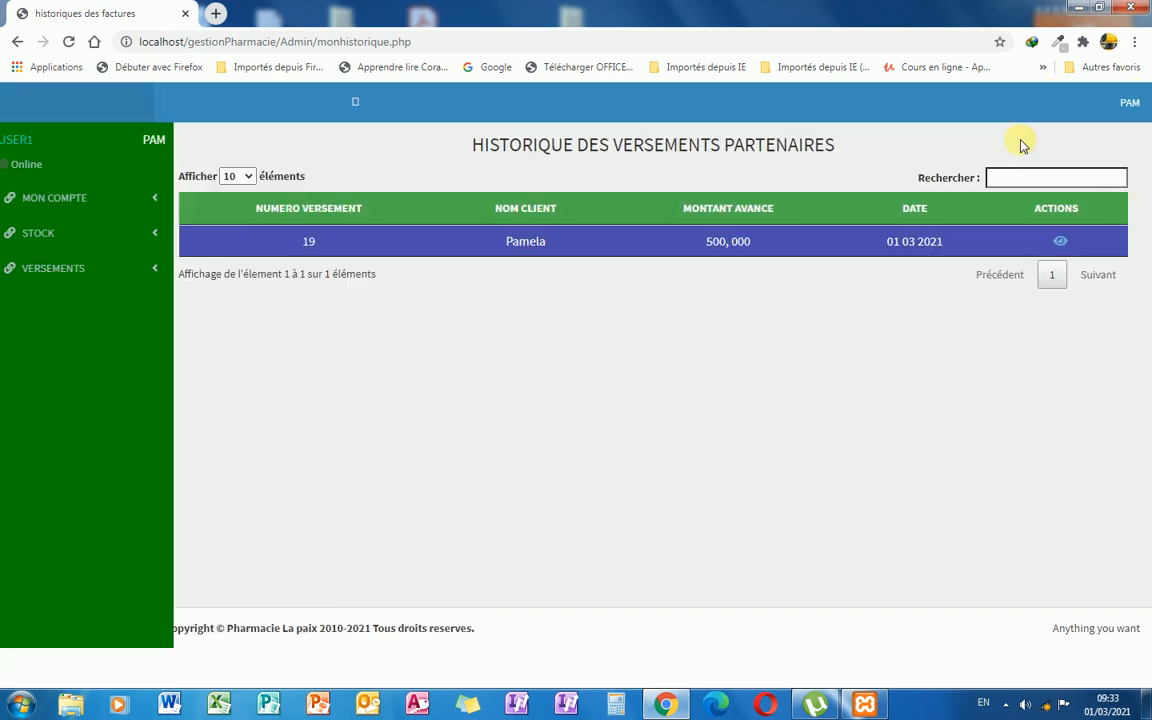
click(1134, 41)
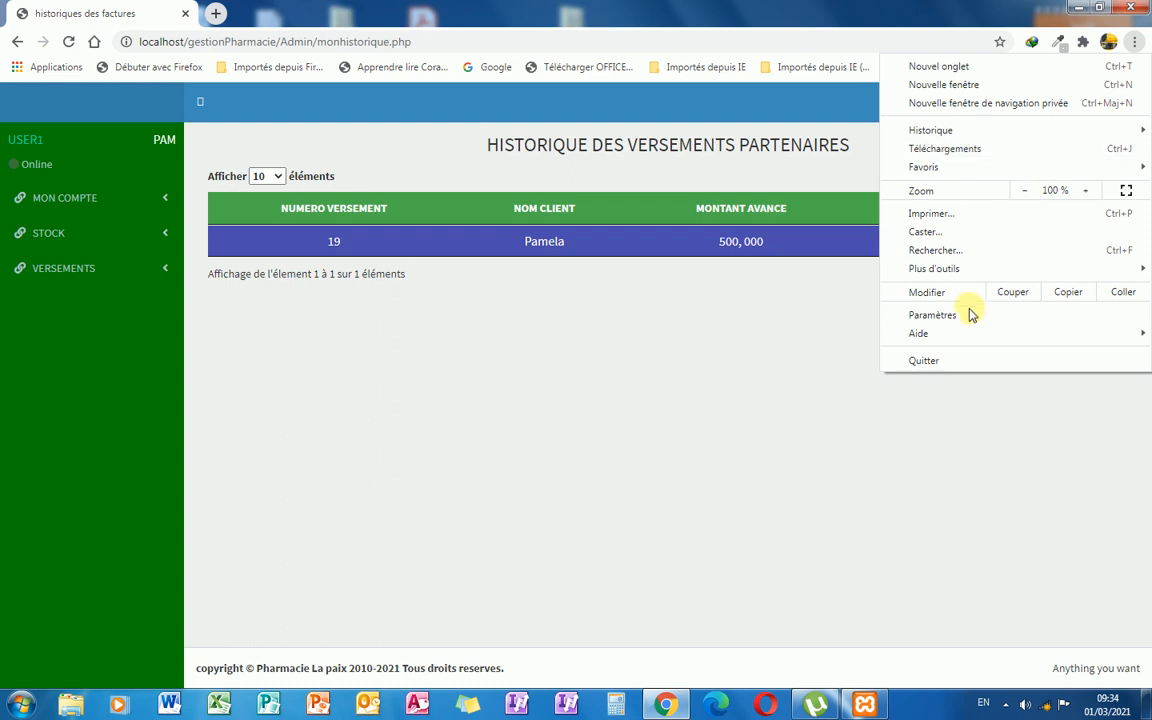
mouse_move(940, 270)
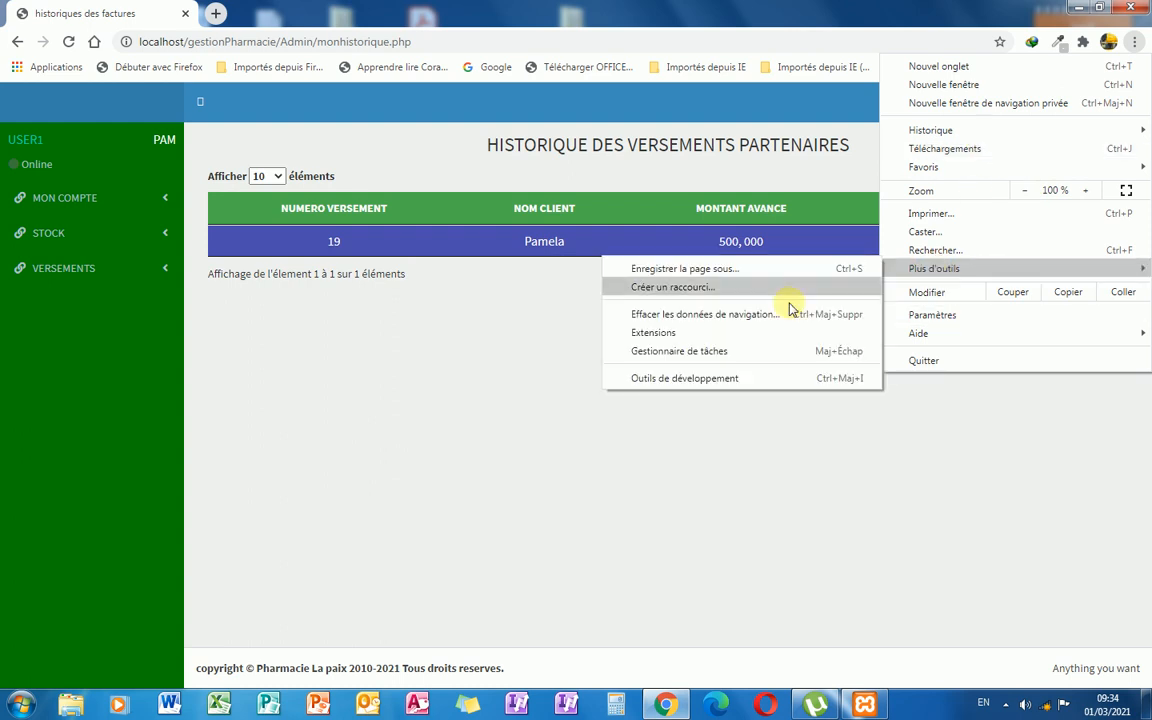
click(694, 379)
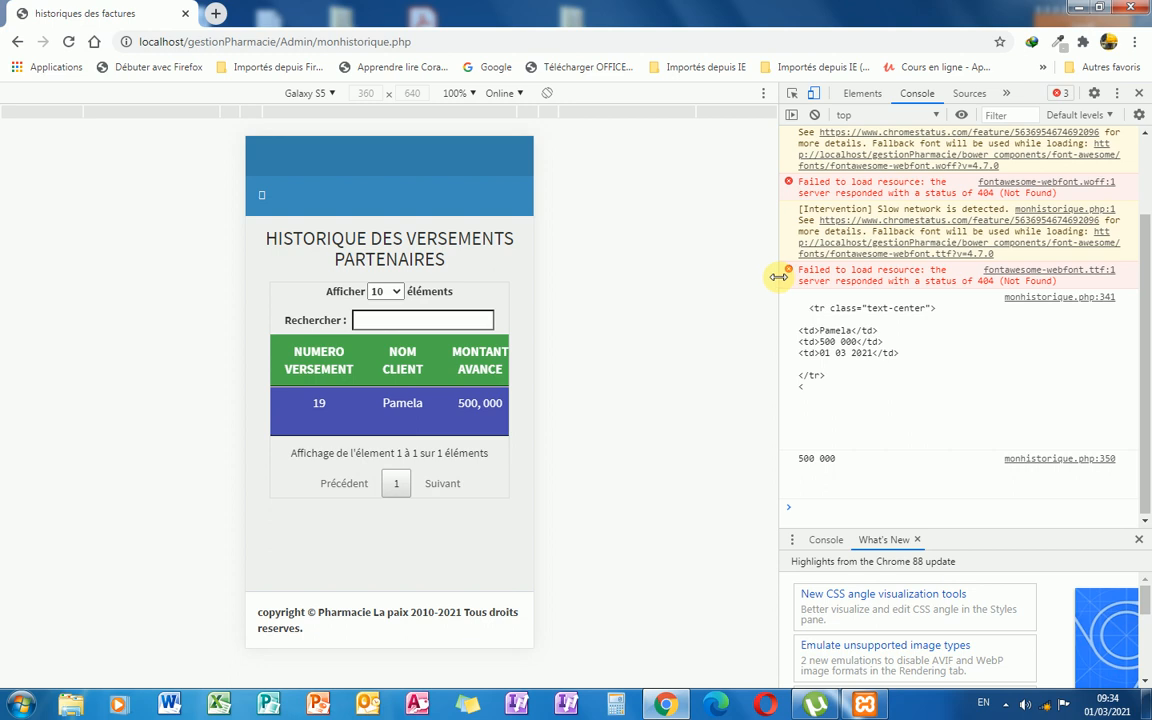
Widen the emulated page and switch the preview device from Galaxy S5 to iPad.
drag(778, 277, 1144, 336)
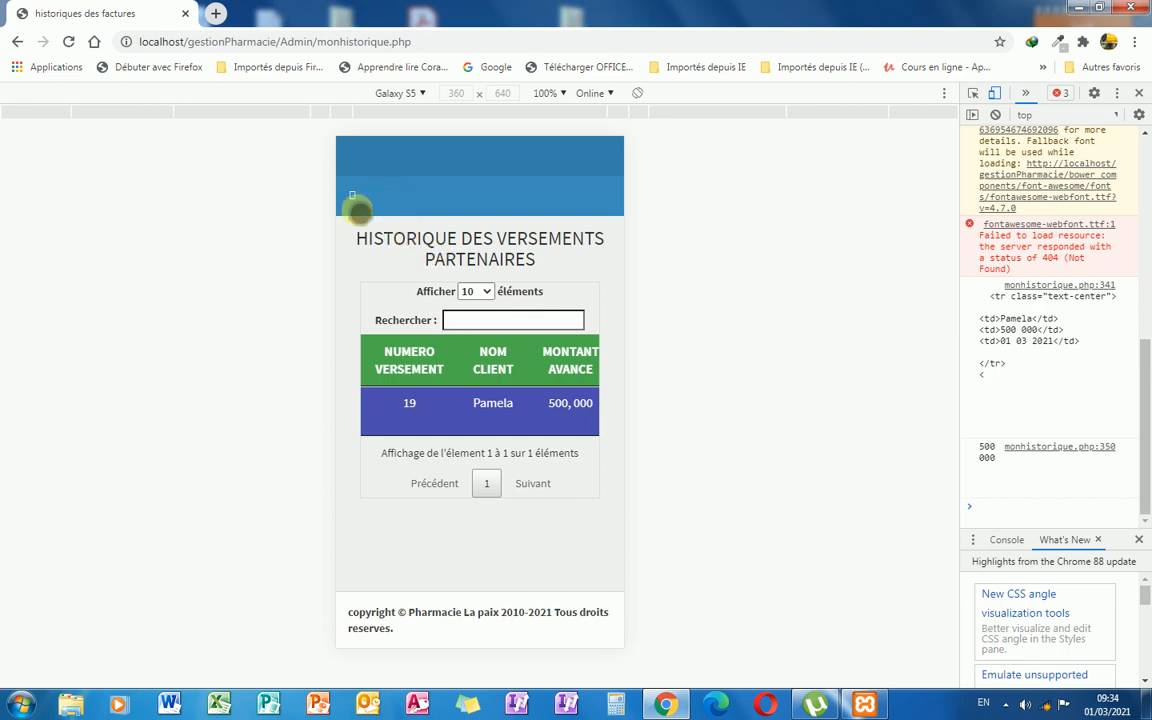
click(355, 203)
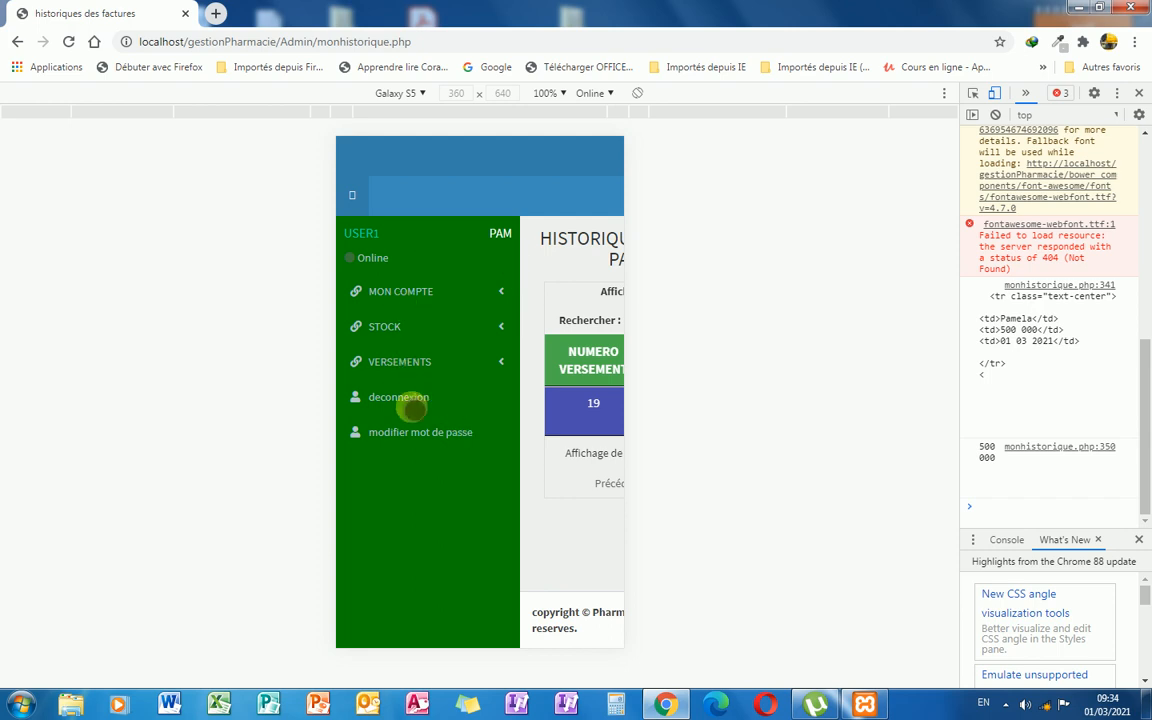
click(353, 195)
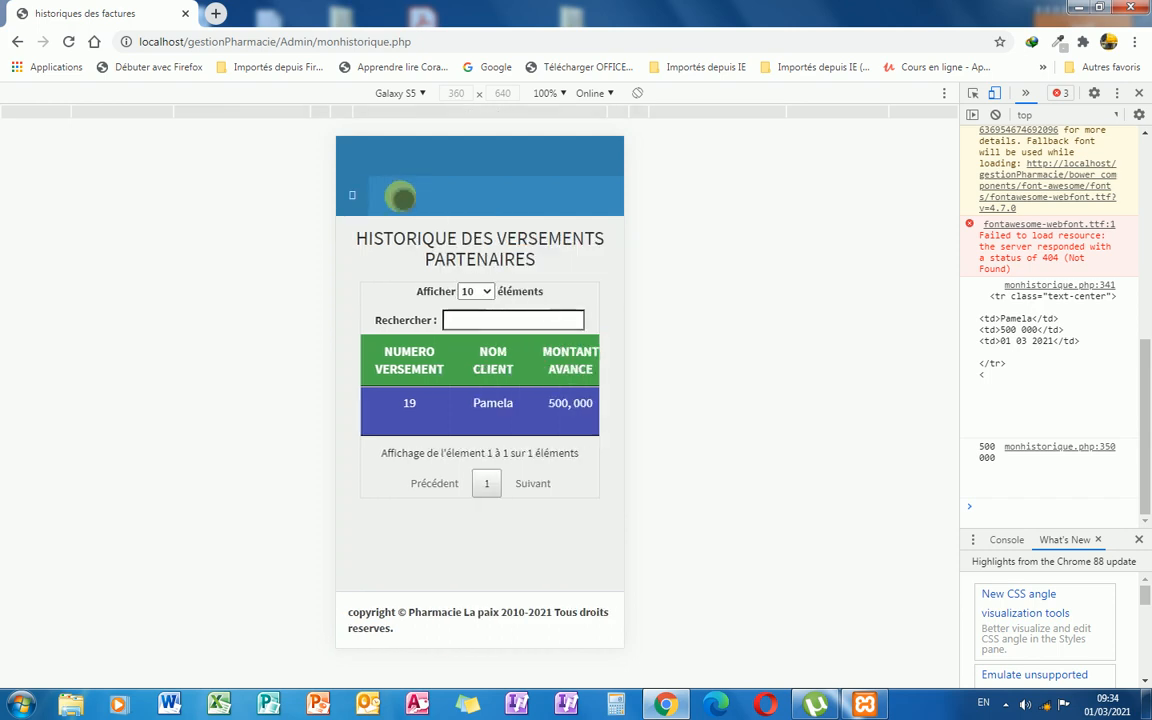
click(418, 95)
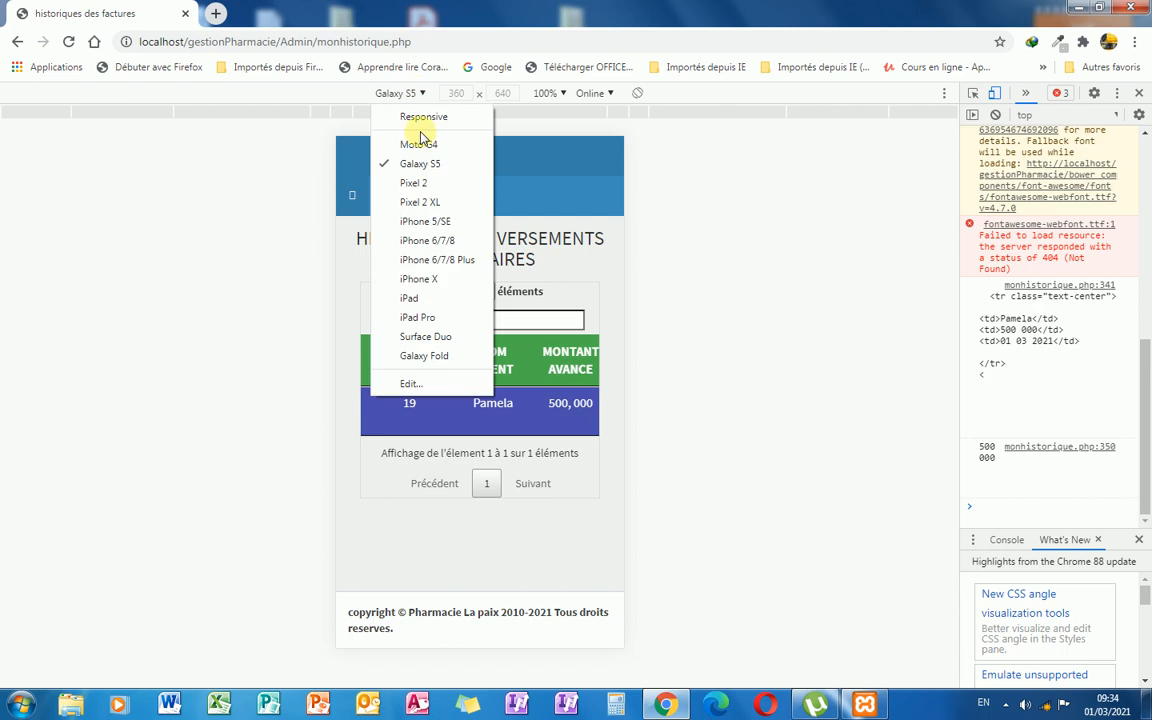
click(428, 299)
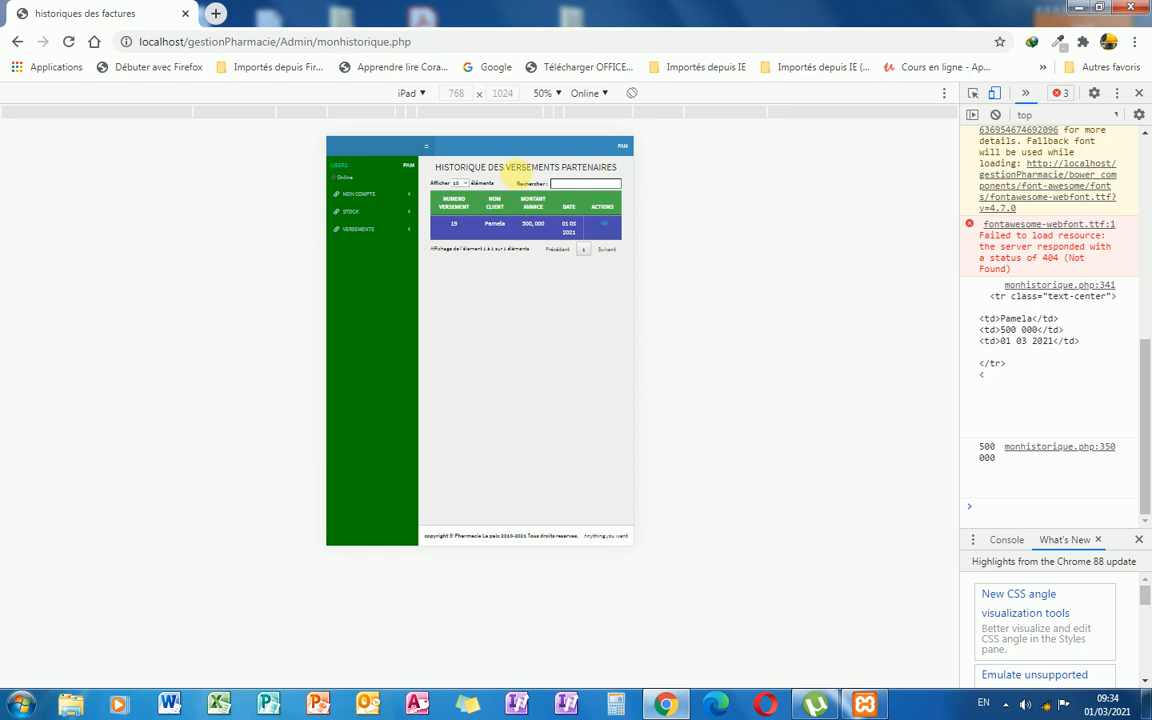
Zoom the iPad preview to 75% and open Sorties Produits under MON COMPTE.
click(558, 94)
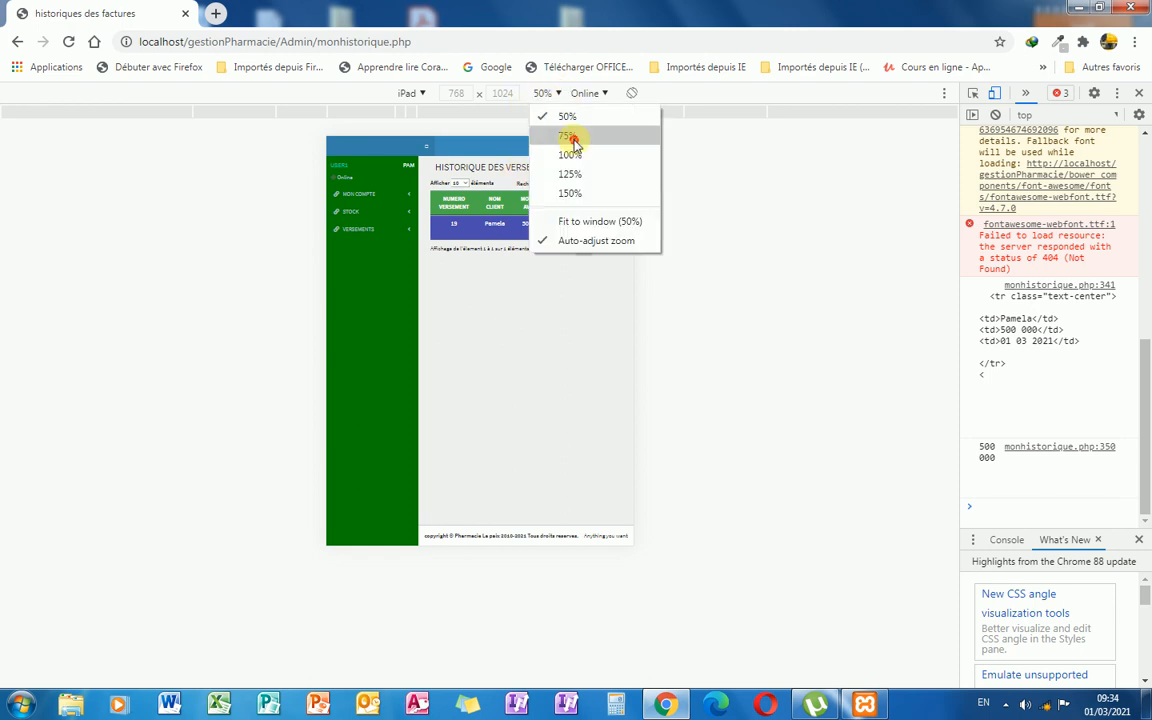
click(566, 135)
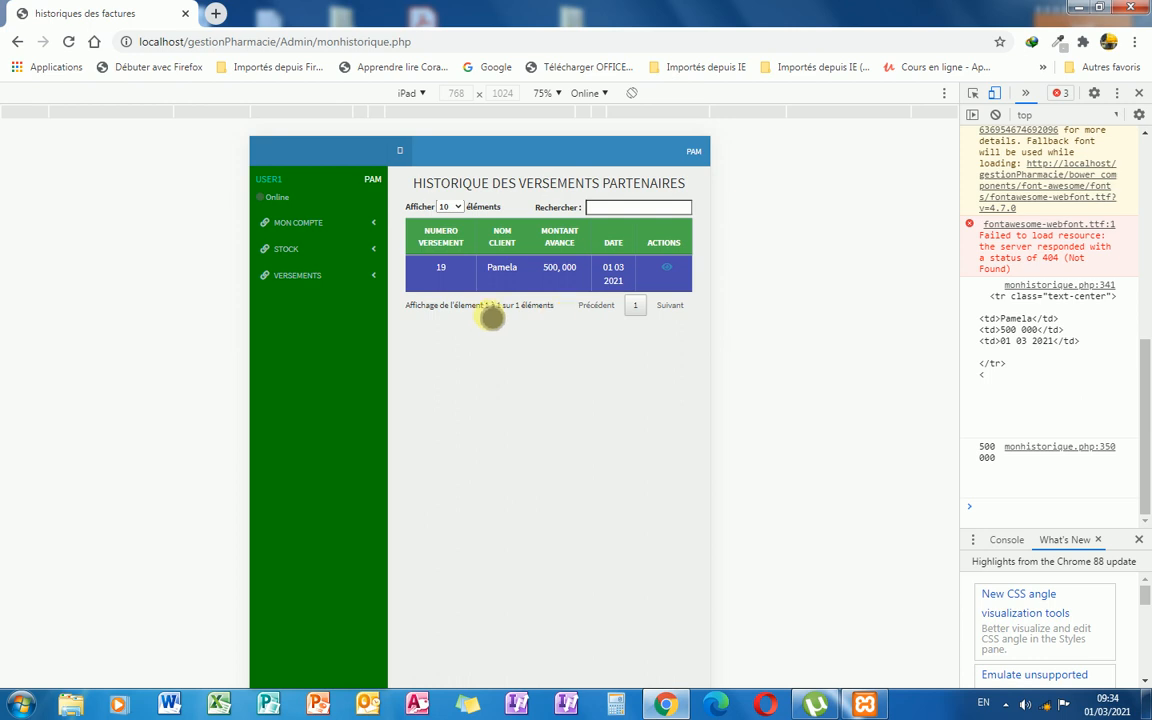
click(370, 225)
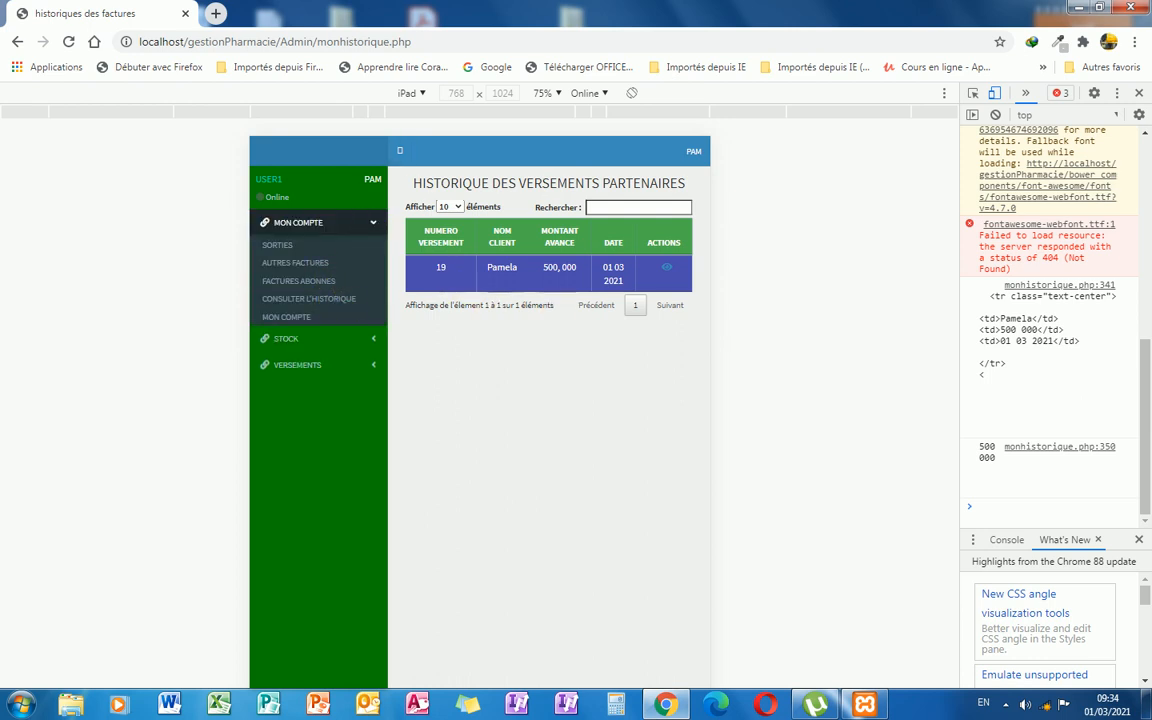
click(280, 245)
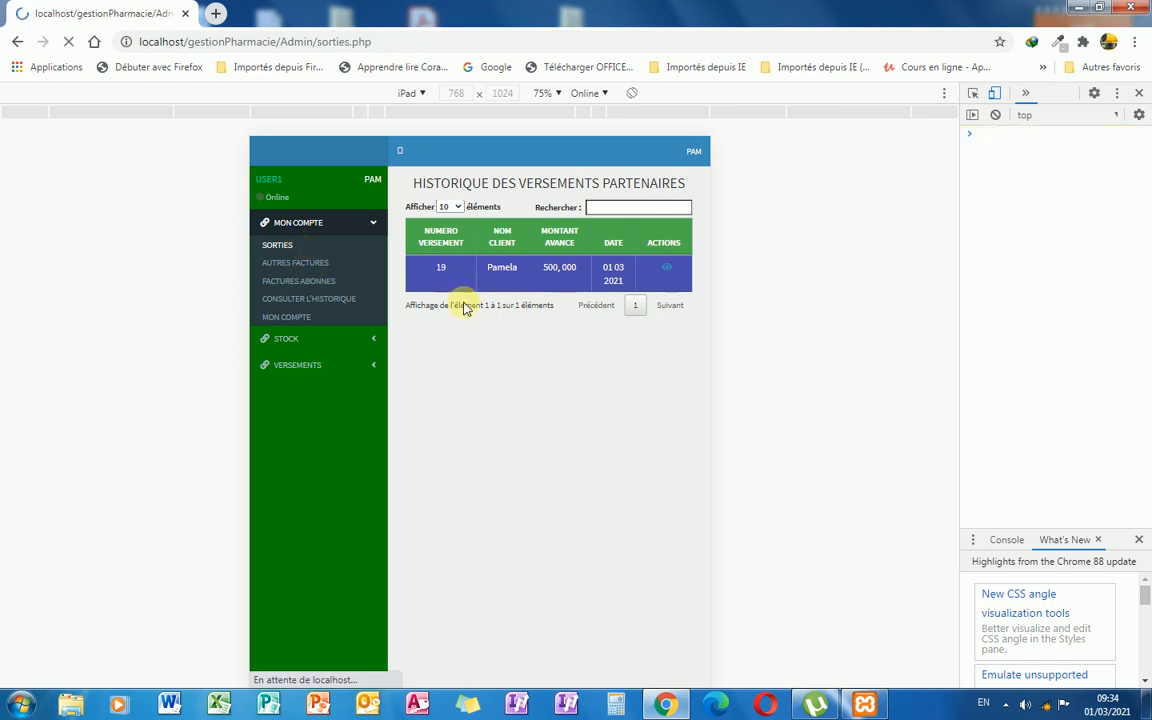